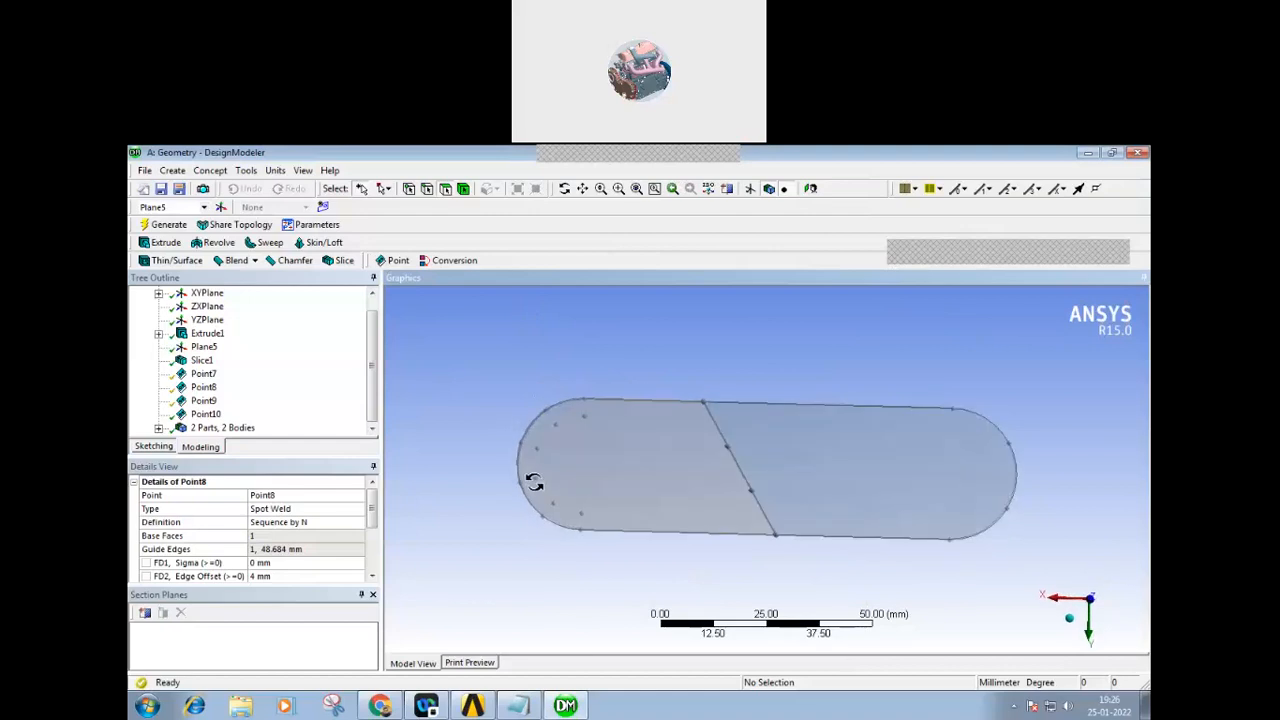
- Set the Sigma value of the Point8 spot weld to 3 mm and regenerate the model
drag(371, 515, 371, 530)
click(276, 537)
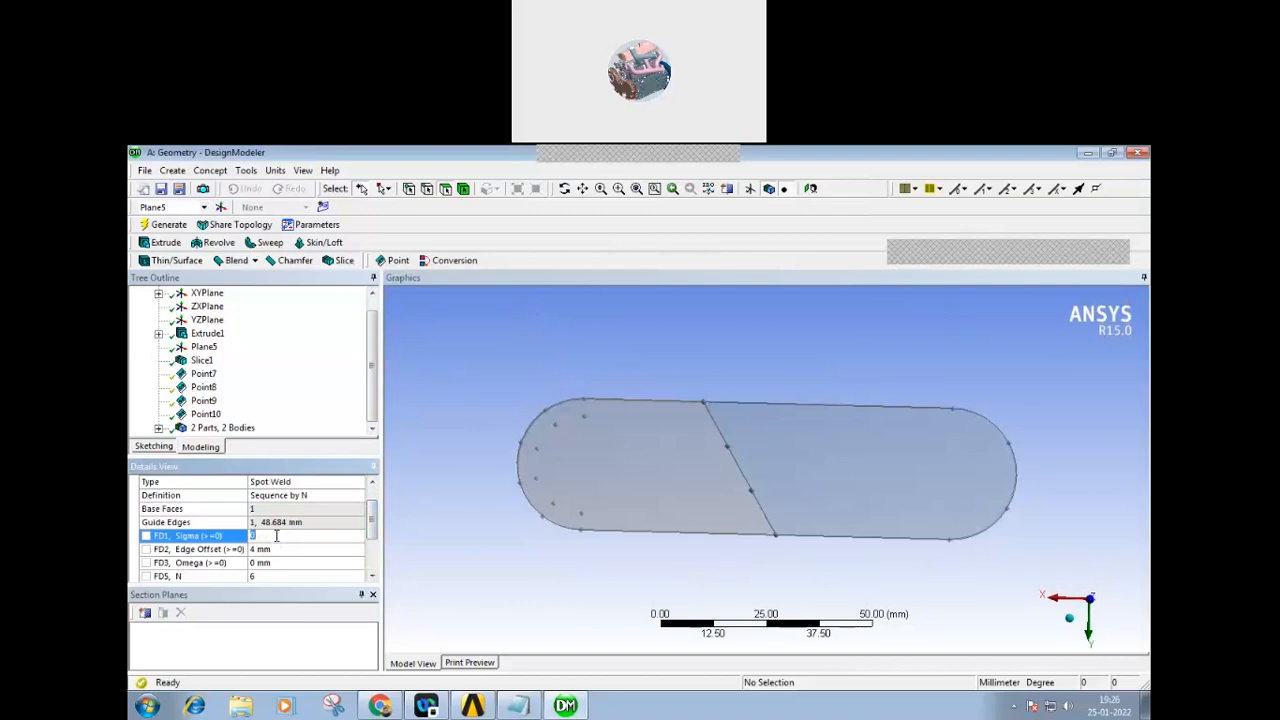
text(3)
key(Return)
click(157, 226)
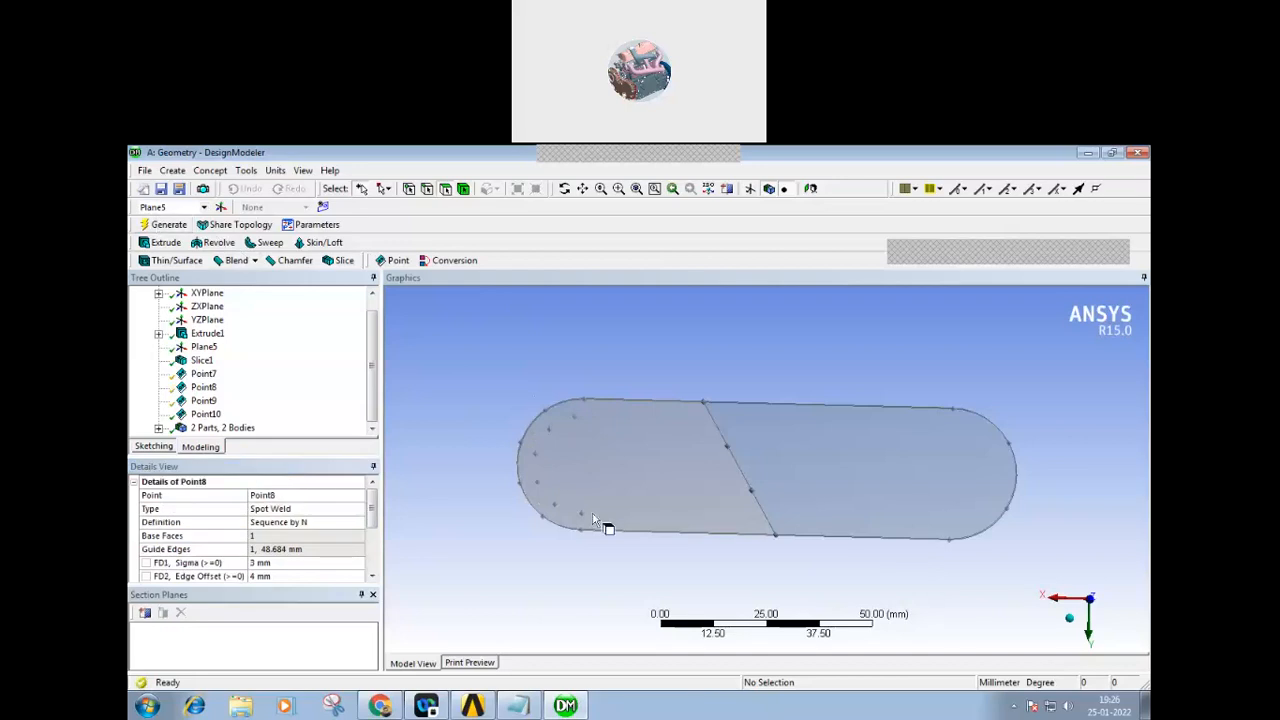
- Reset Point8's Sigma to 0 mm and regenerate the spot weld points
click(373, 387)
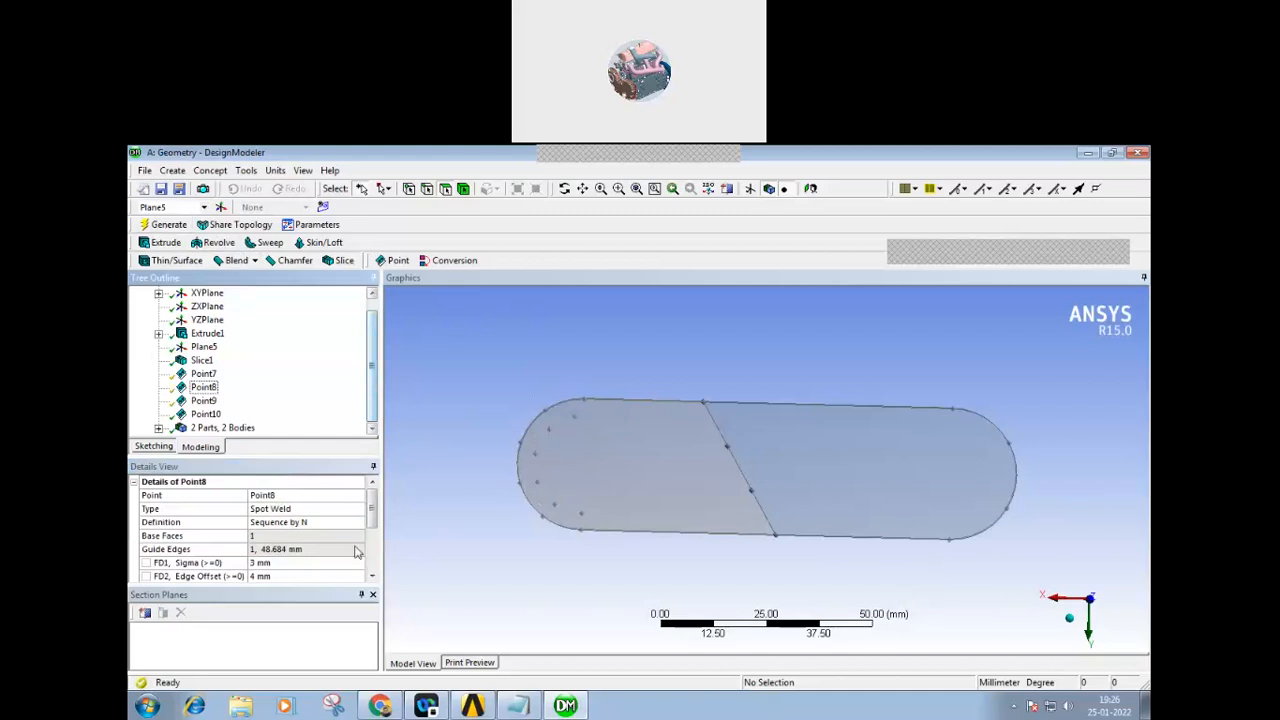
drag(373, 511, 372, 525)
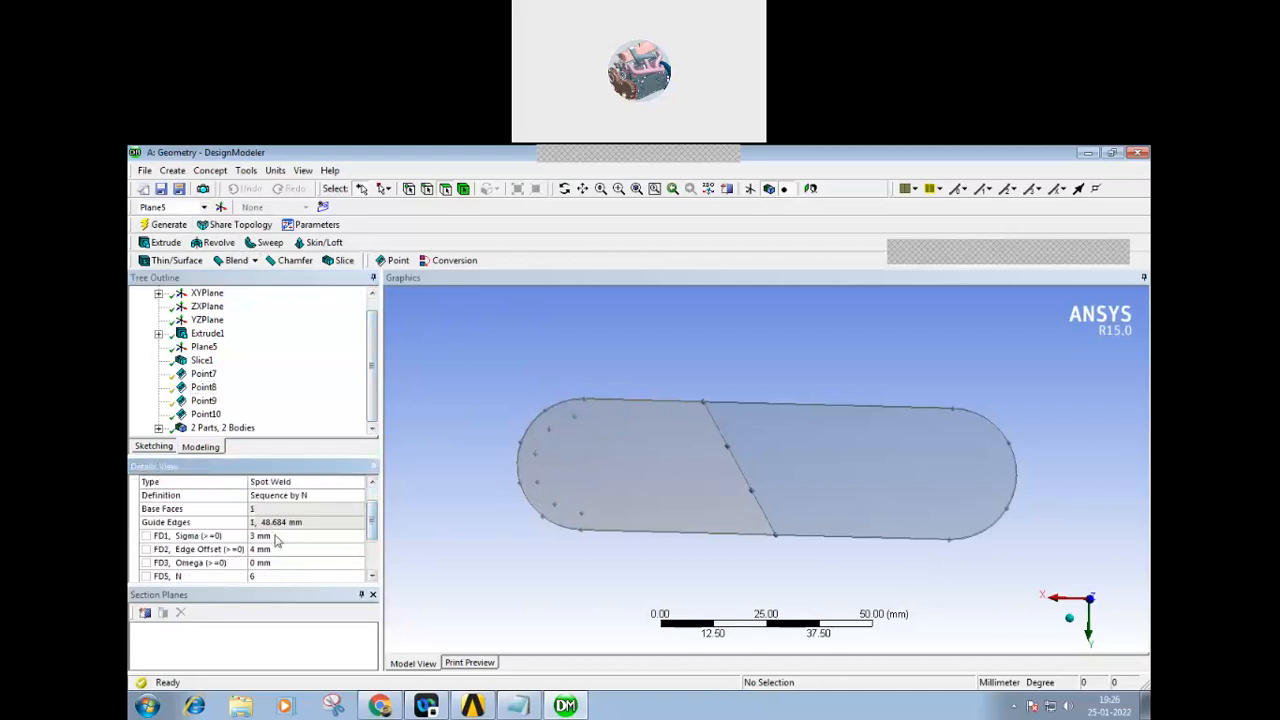
click(275, 536)
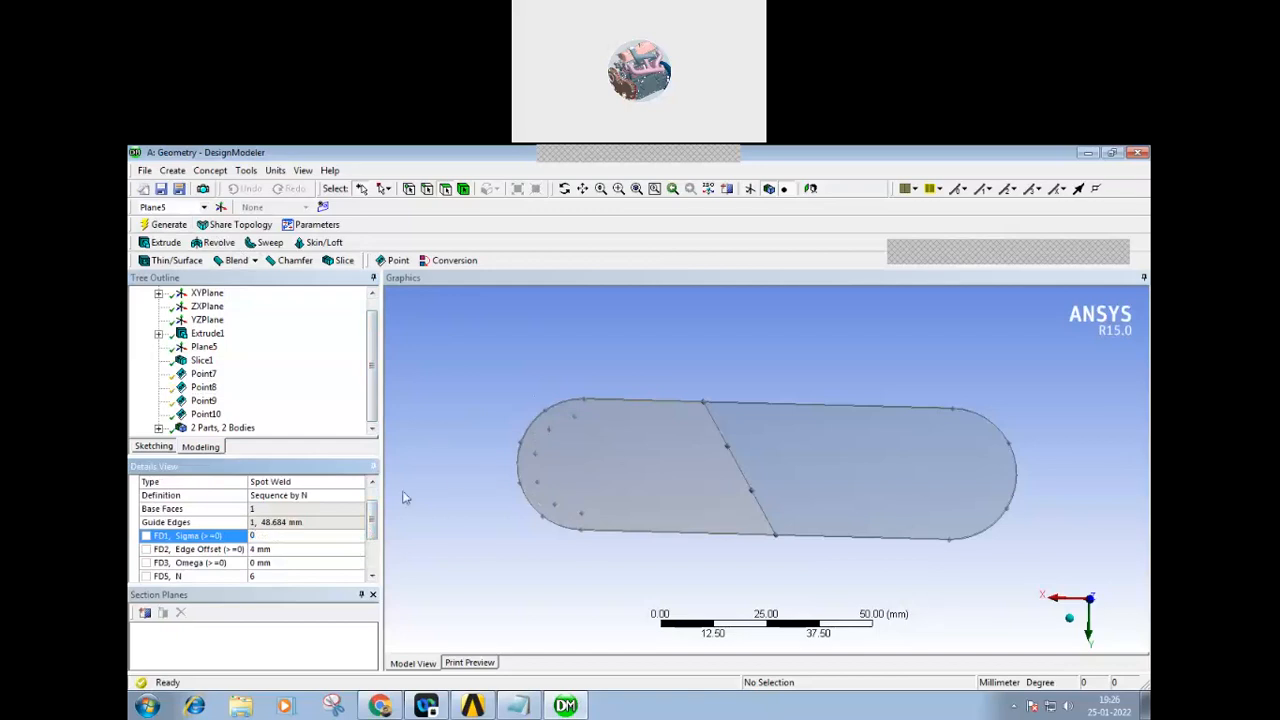
text(0)
key(Return)
click(163, 225)
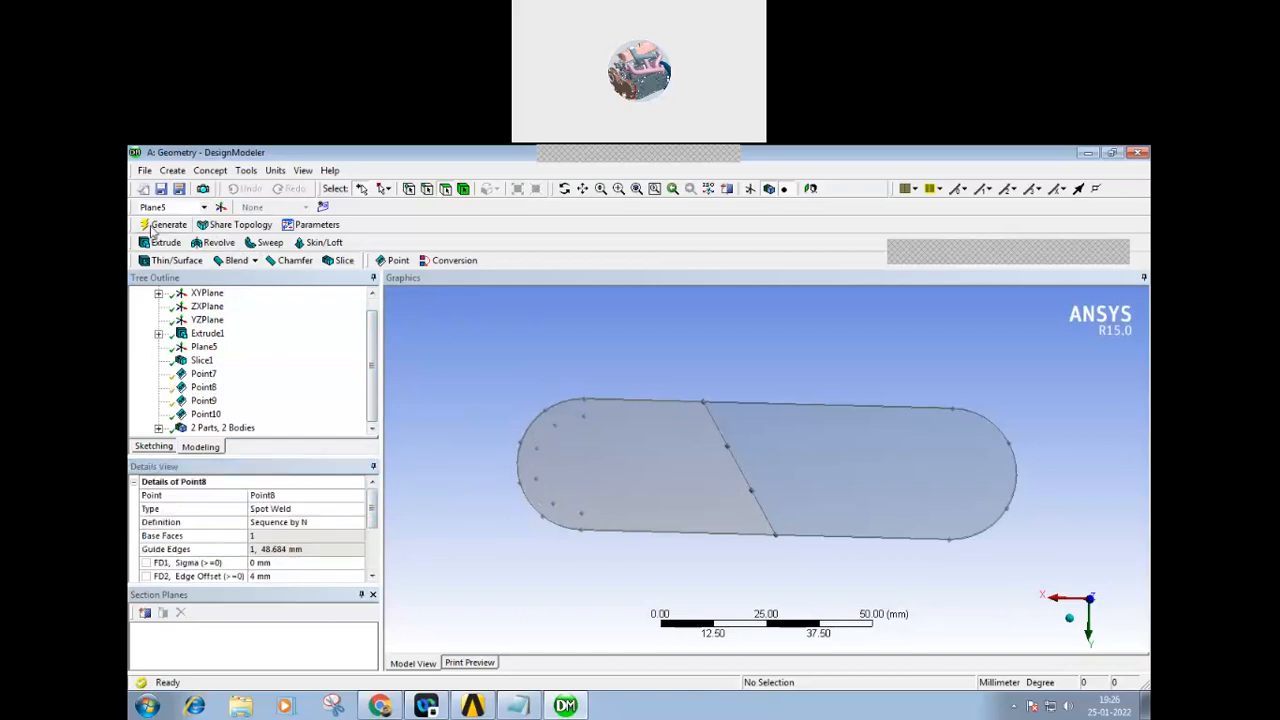
- Set Point8's Omega to 3 mm and regenerate the spot weld points
drag(370, 515, 370, 537)
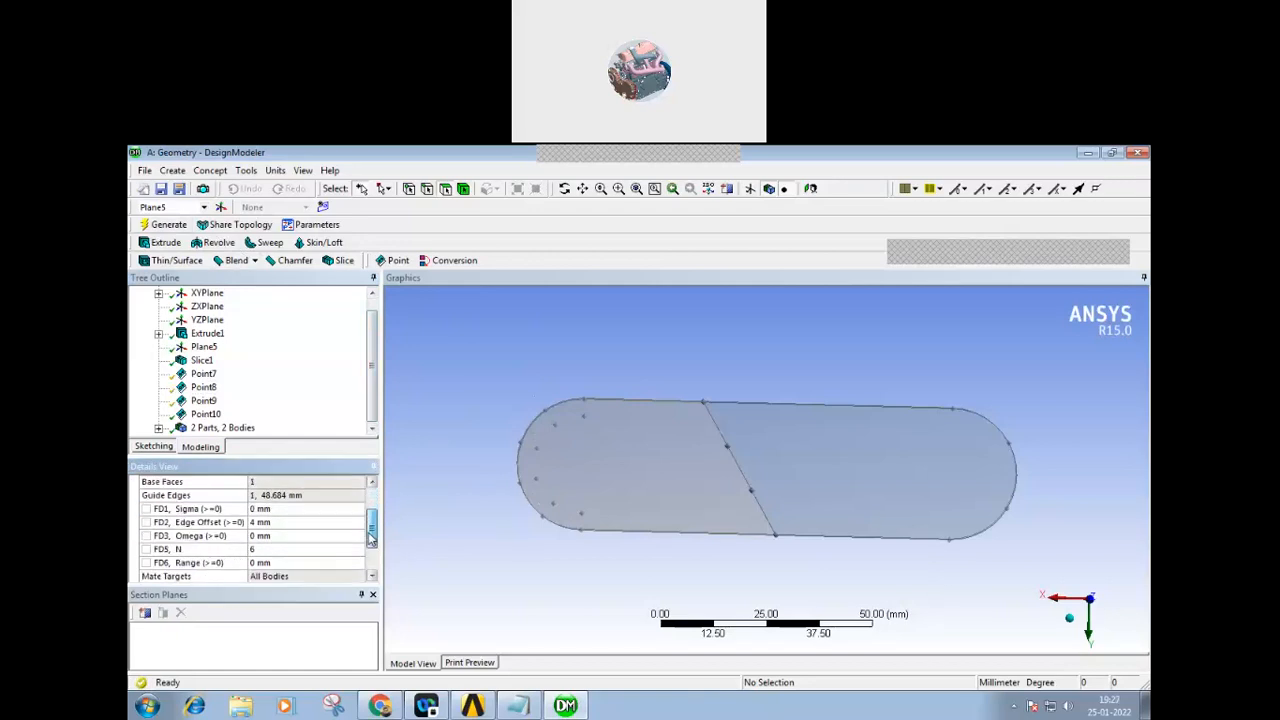
click(275, 536)
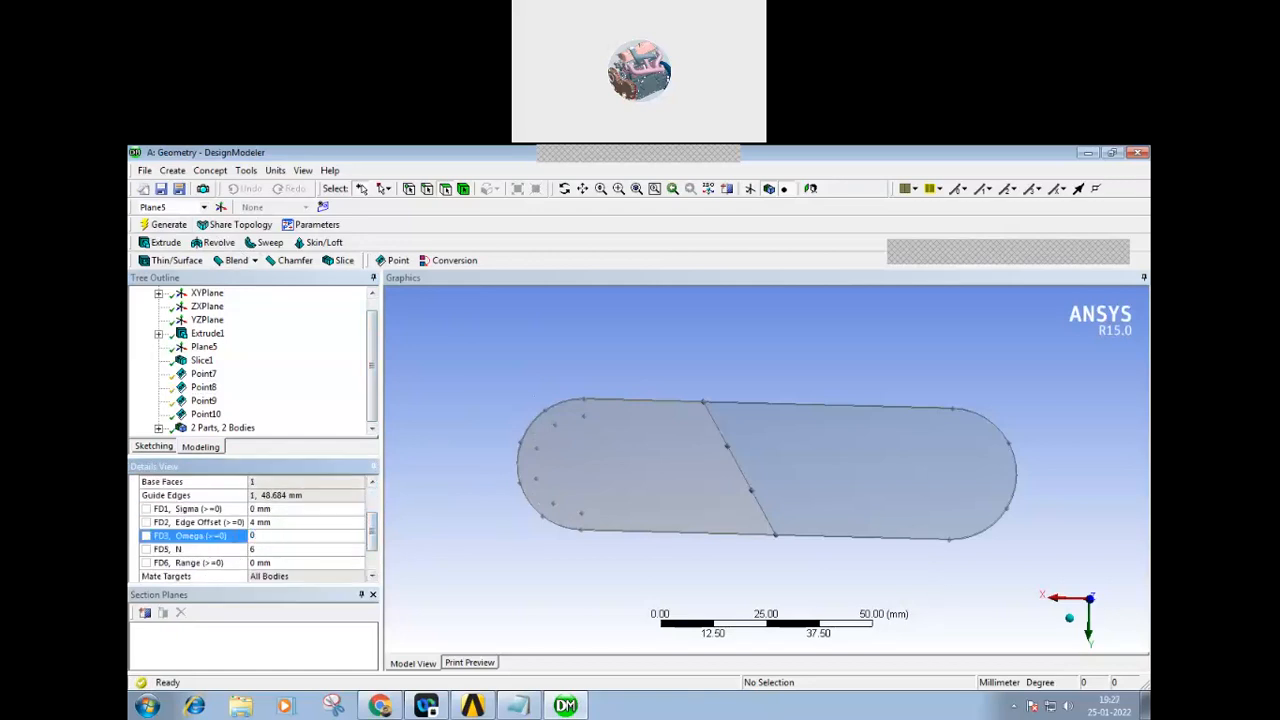
text(3)
click(165, 225)
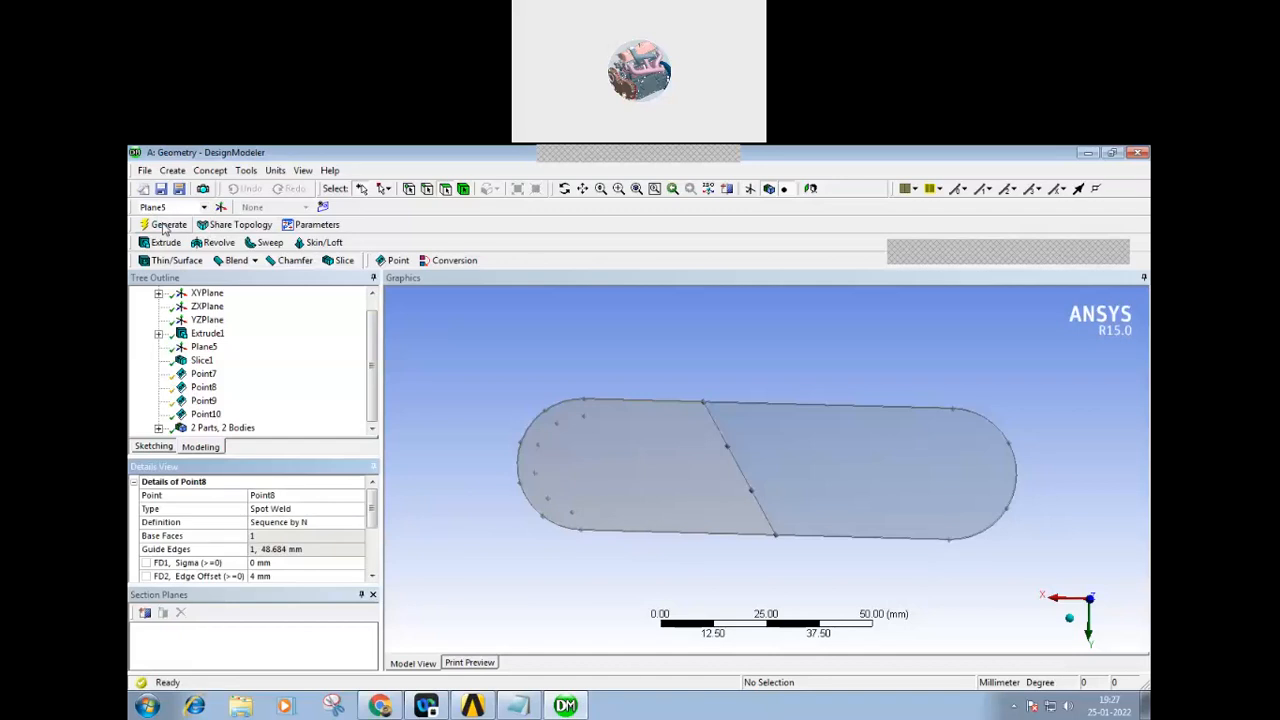
- Set the Omega value of Point8 back to 0 mm
drag(371, 391, 413, 424)
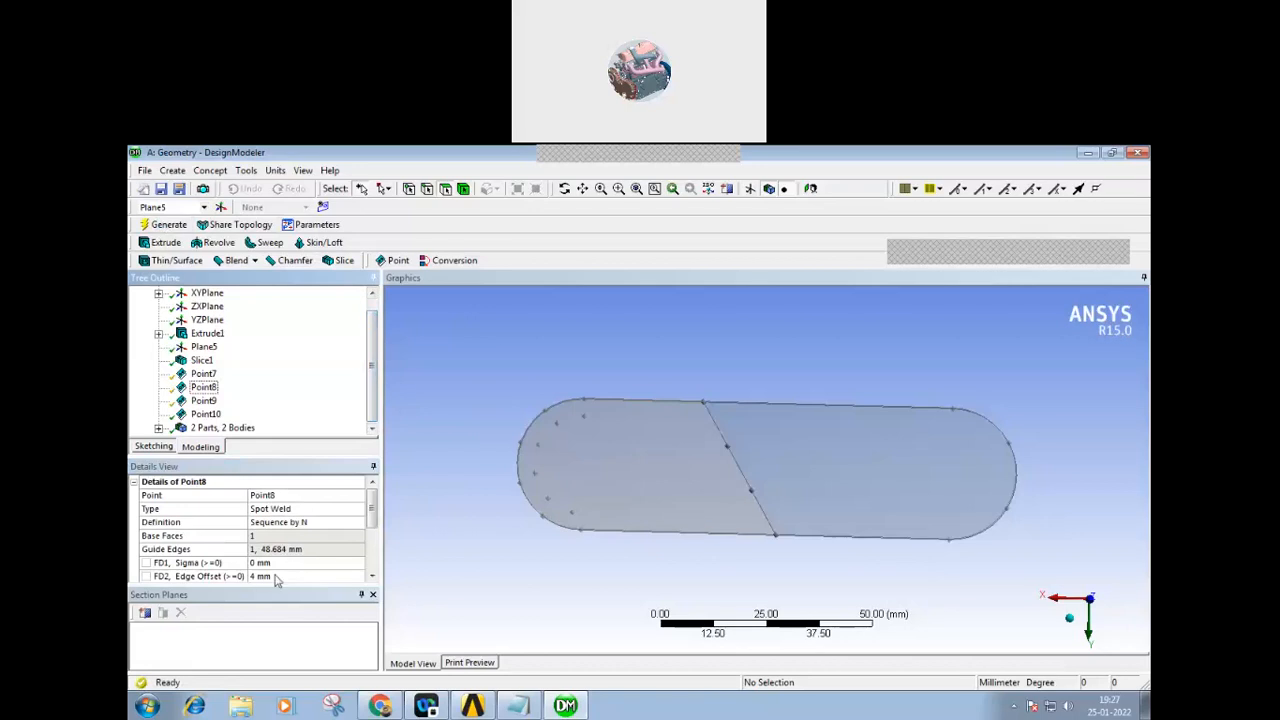
drag(372, 520, 372, 541)
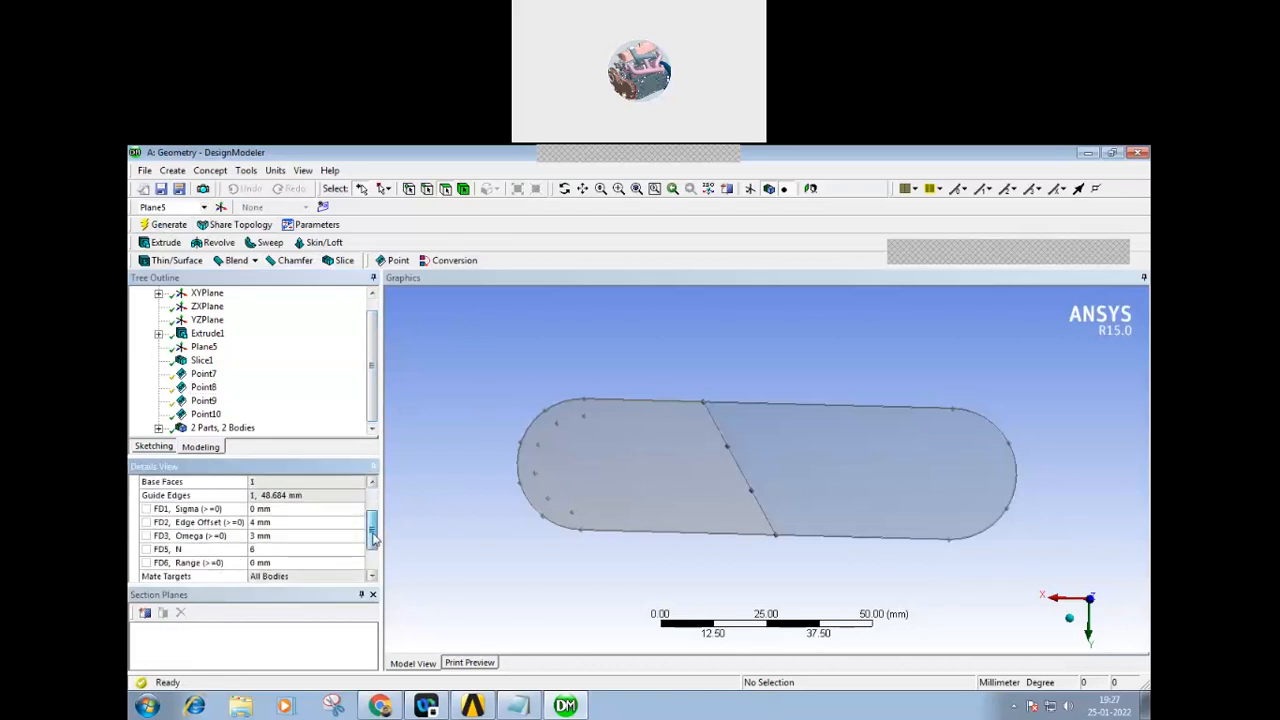
click(269, 535)
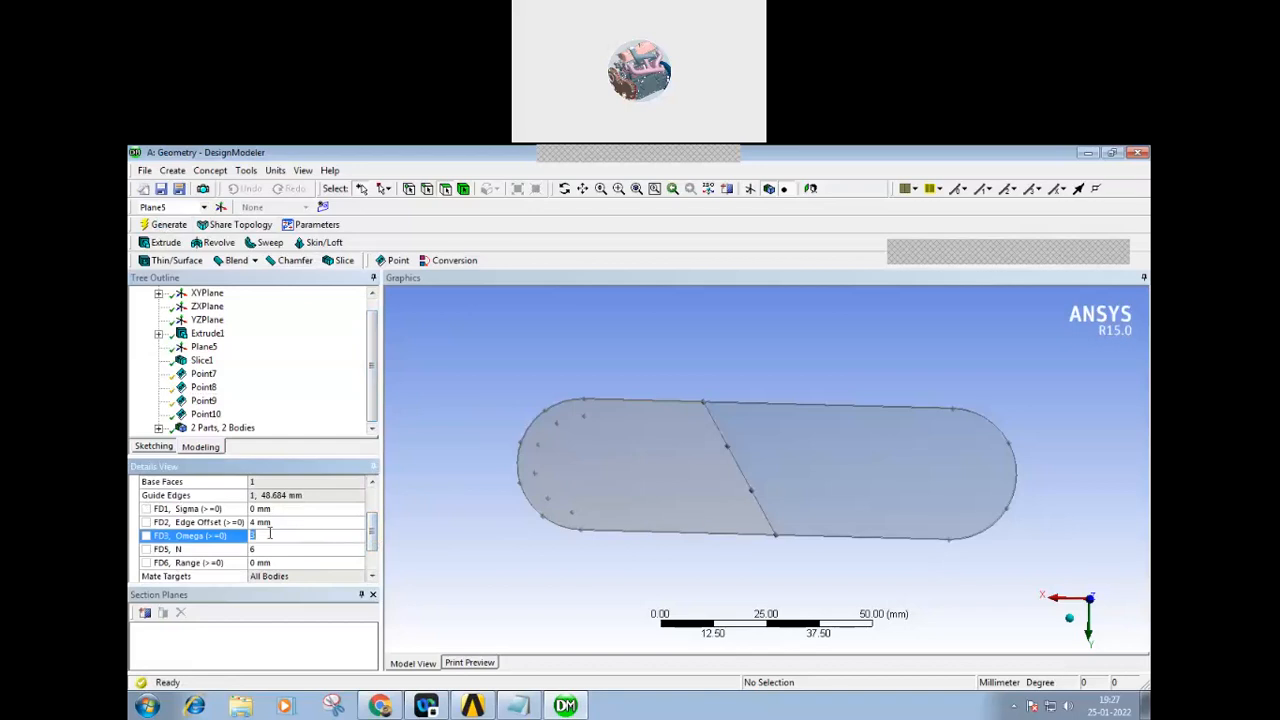
text(0)
key(Return)
- Examine the sliced body from several angles, review the definition of Slice1, and expand Extrude1 in the model tree
middle_drag(391, 517, 737, 495)
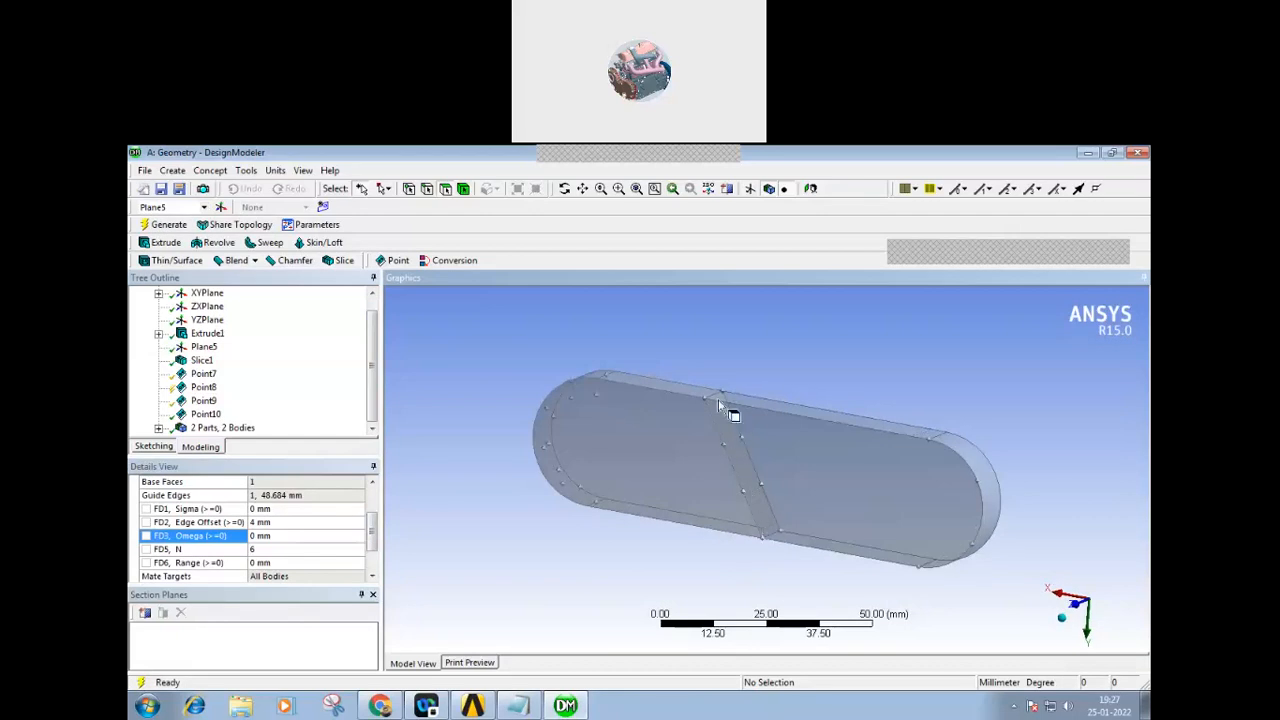
middle_drag(657, 543, 645, 512)
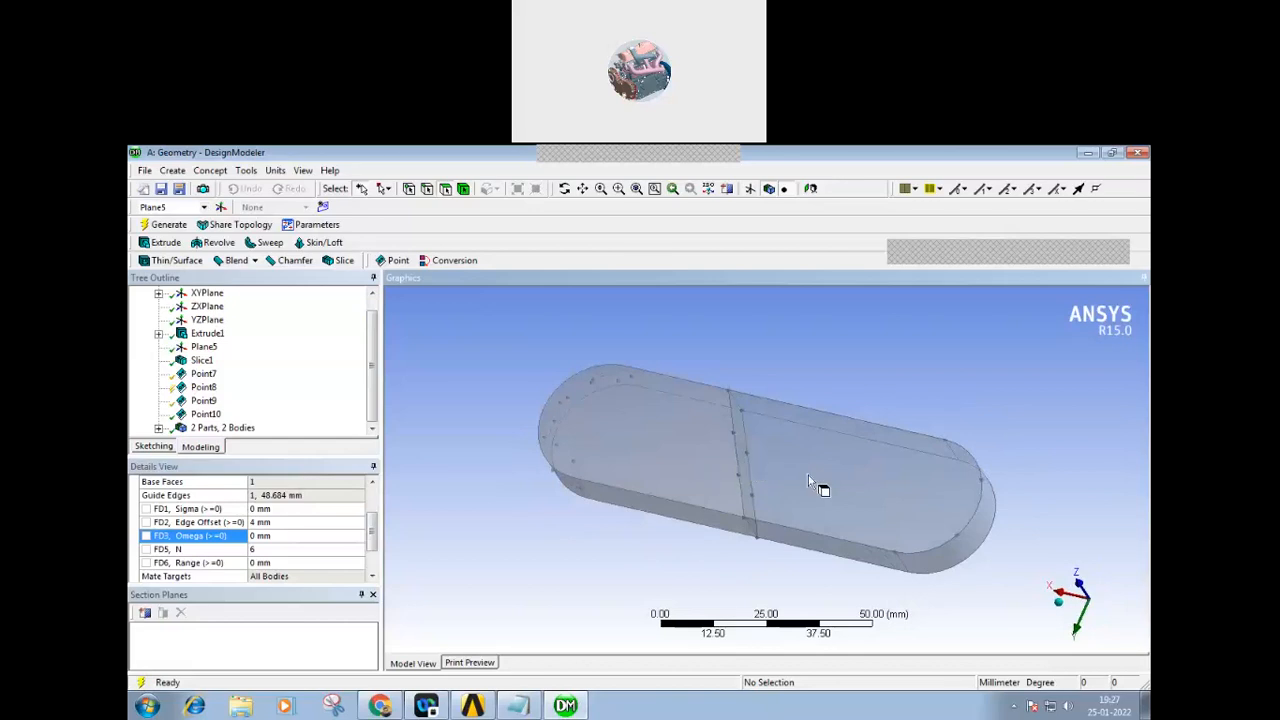
middle_drag(674, 531, 689, 571)
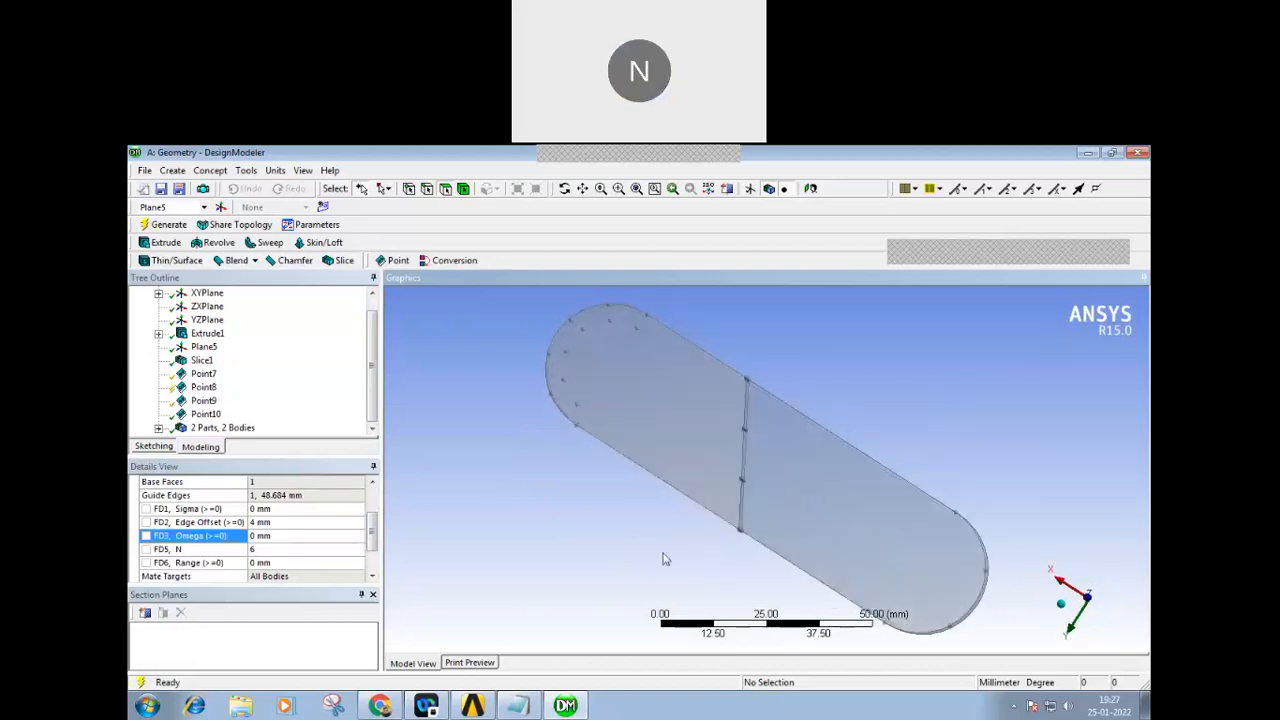
click(201, 361)
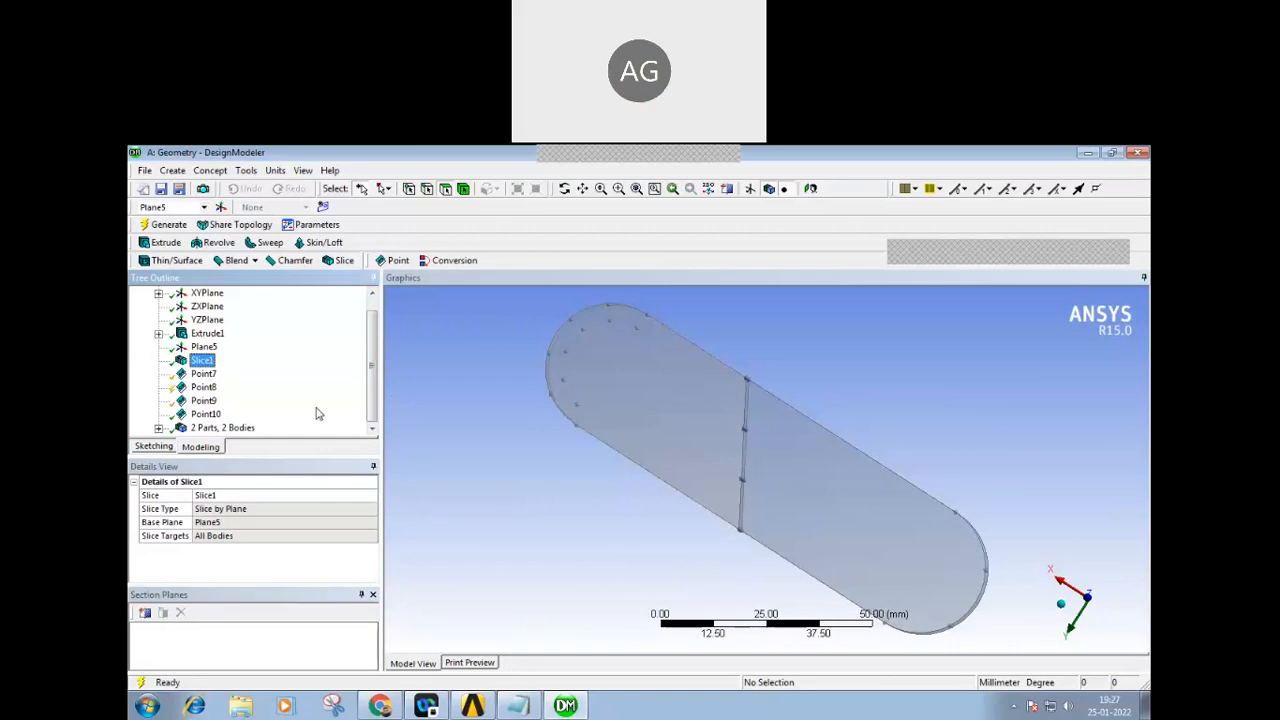
scroll(374, 375, up, 1)
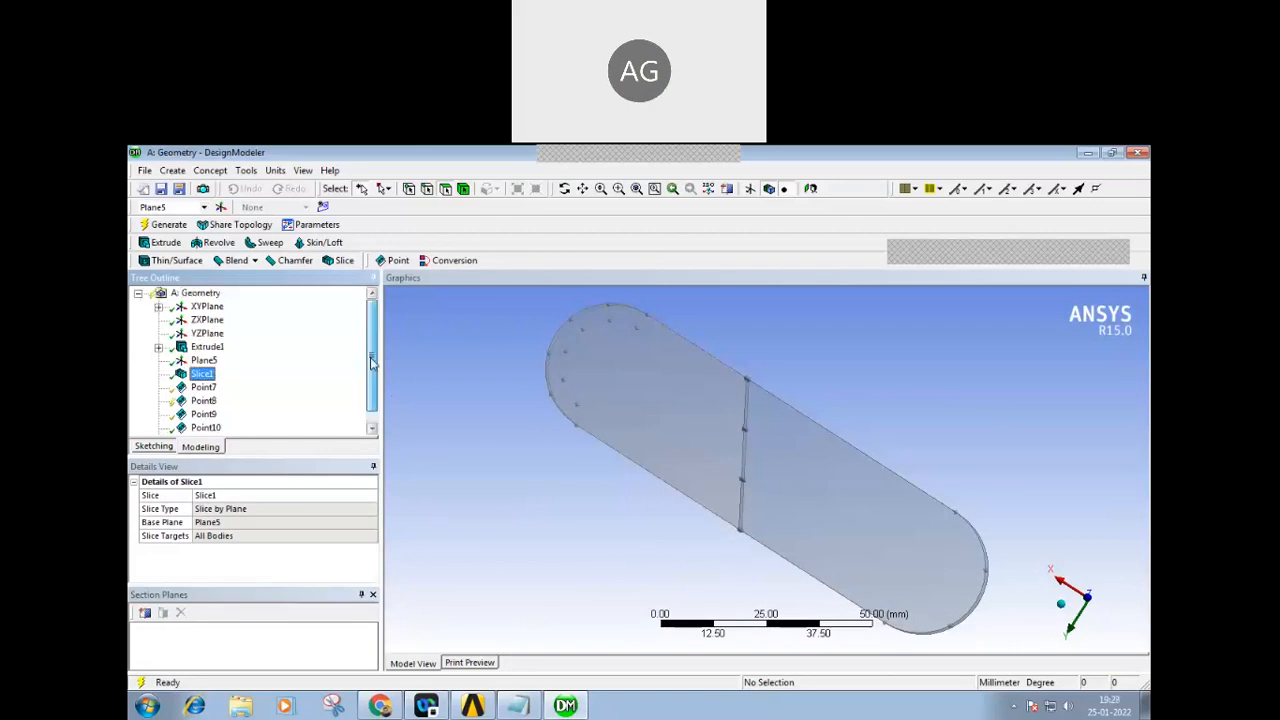
click(158, 347)
- Inspect Plane5's base plane, offset and rotation settings, and examine its orientation relative to the sliced body
click(203, 373)
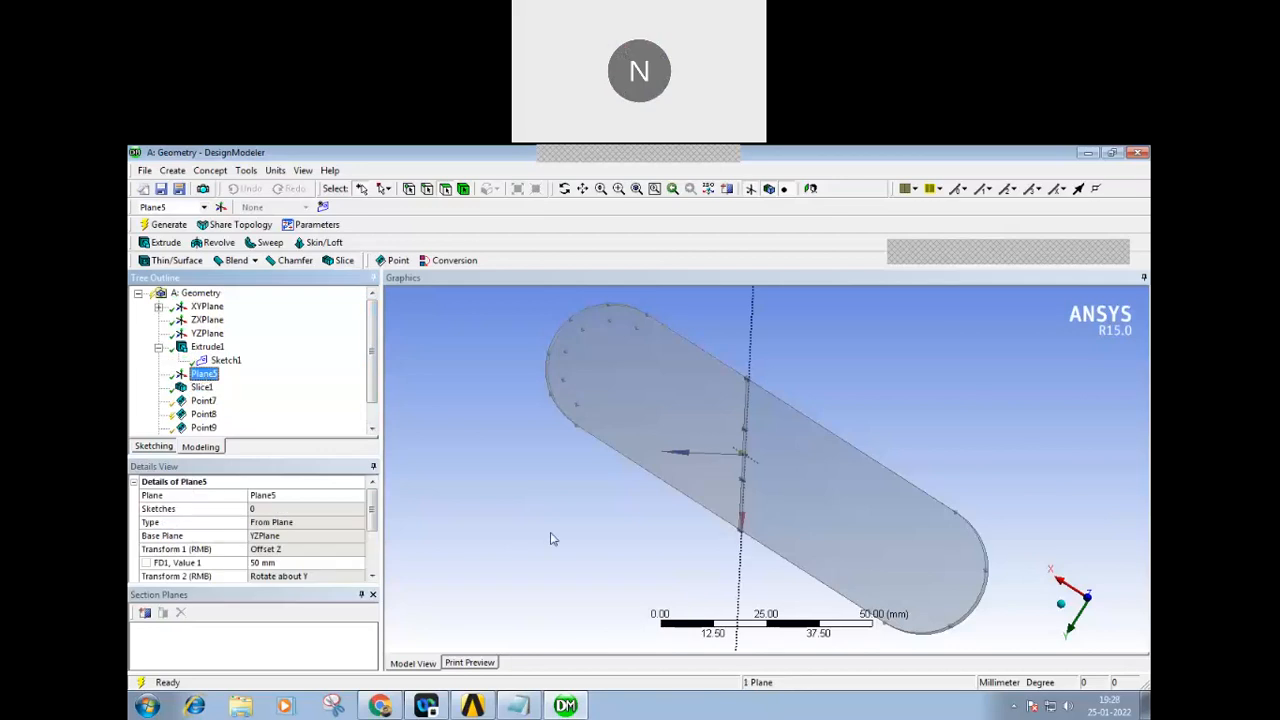
drag(598, 513, 720, 534)
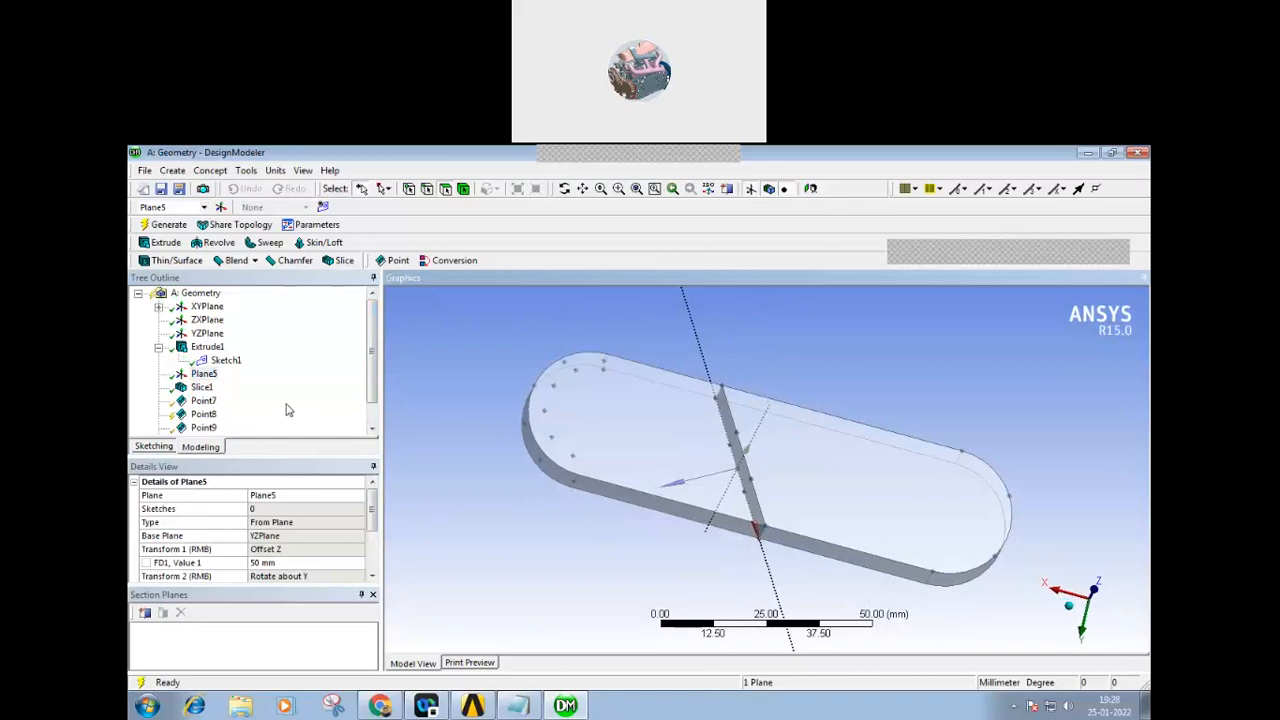
click(372, 510)
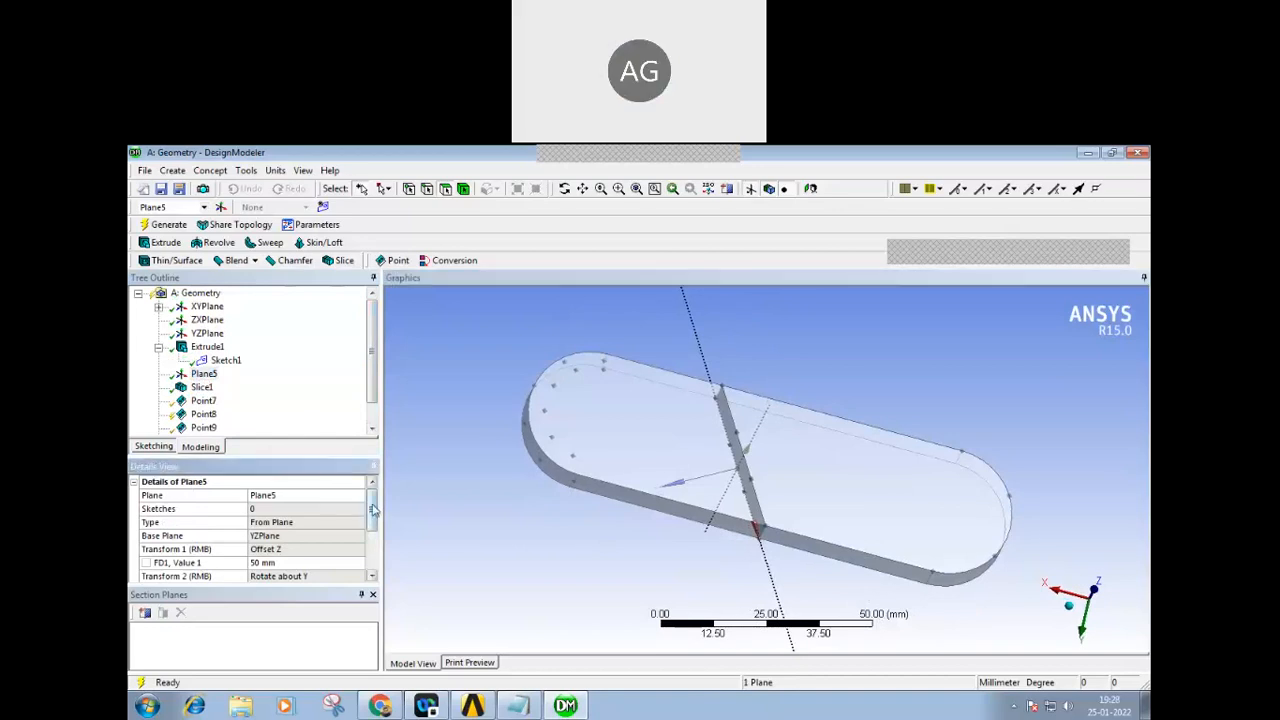
drag(372, 510, 372, 530)
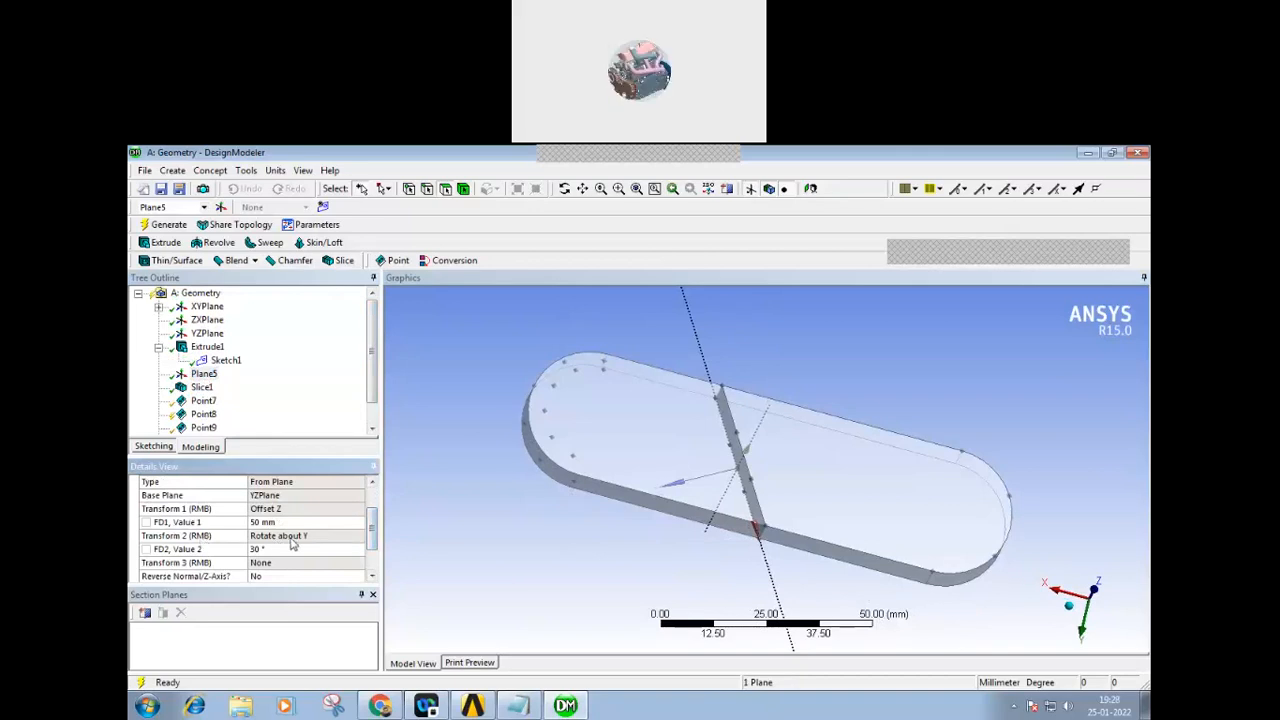
middle_drag(668, 555, 690, 525)
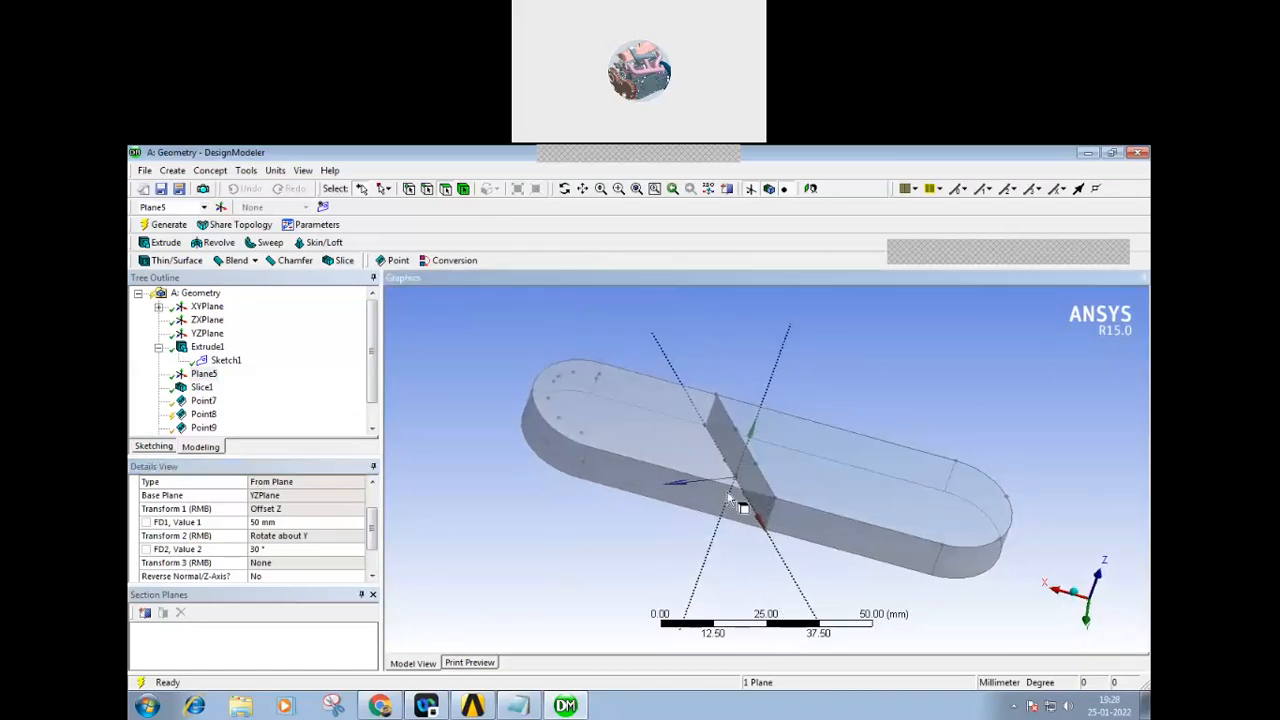
click(293, 537)
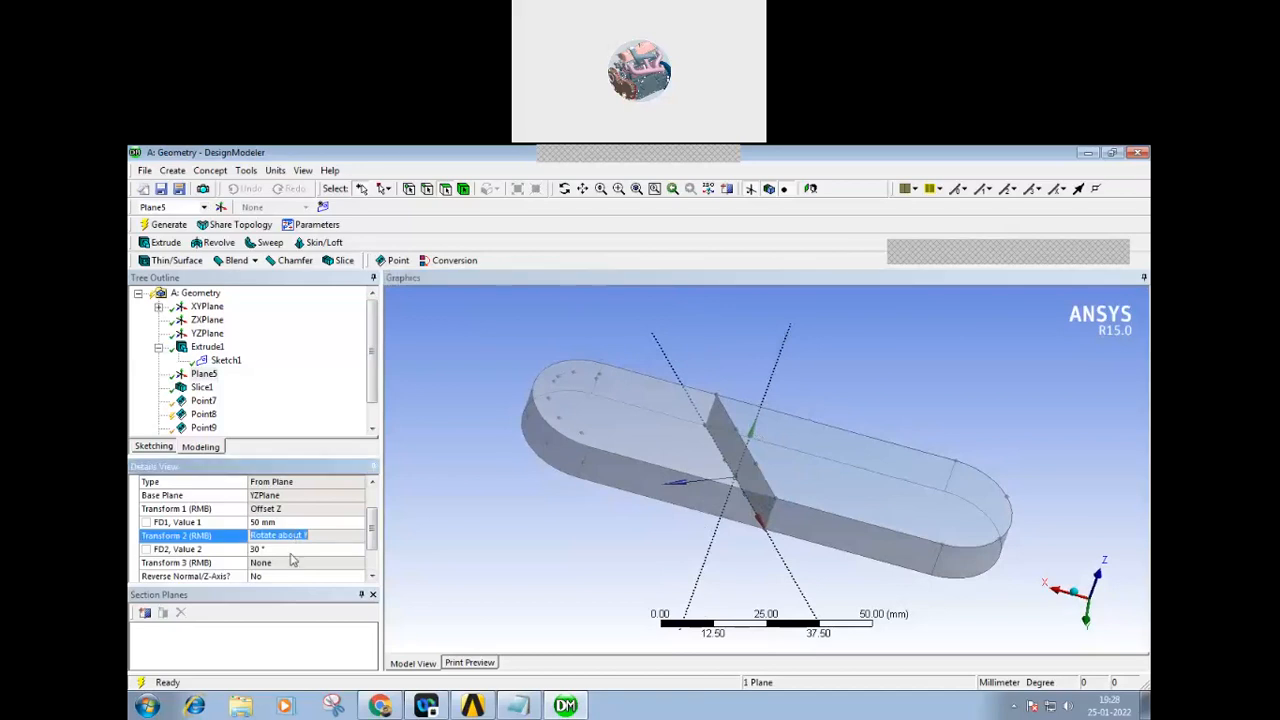
click(292, 550)
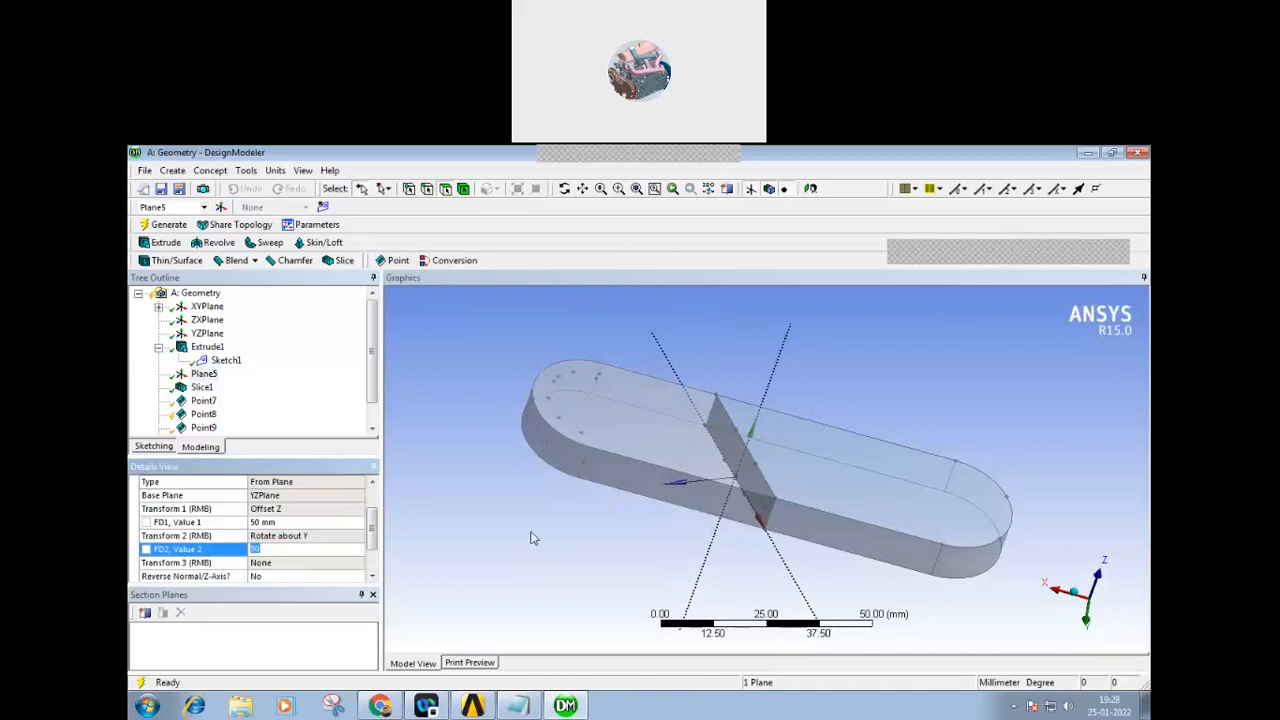
mouse_move(577, 534)
middle_down()
mouse_move(522, 556)
mouse_move(583, 537)
middle_up()
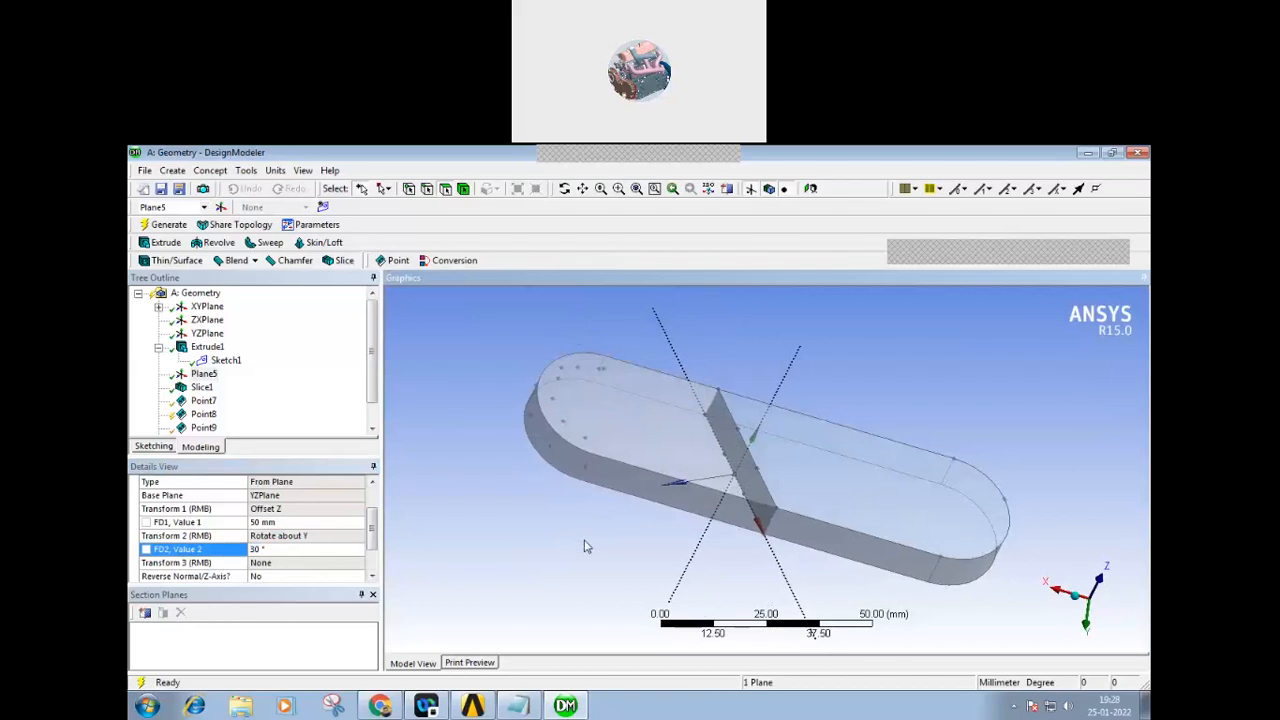
mouse_move(586, 545)
middle_down()
mouse_move(571, 537)
mouse_move(559, 557)
mouse_move(571, 534)
mouse_move(585, 537)
mouse_move(574, 537)
middle_up()
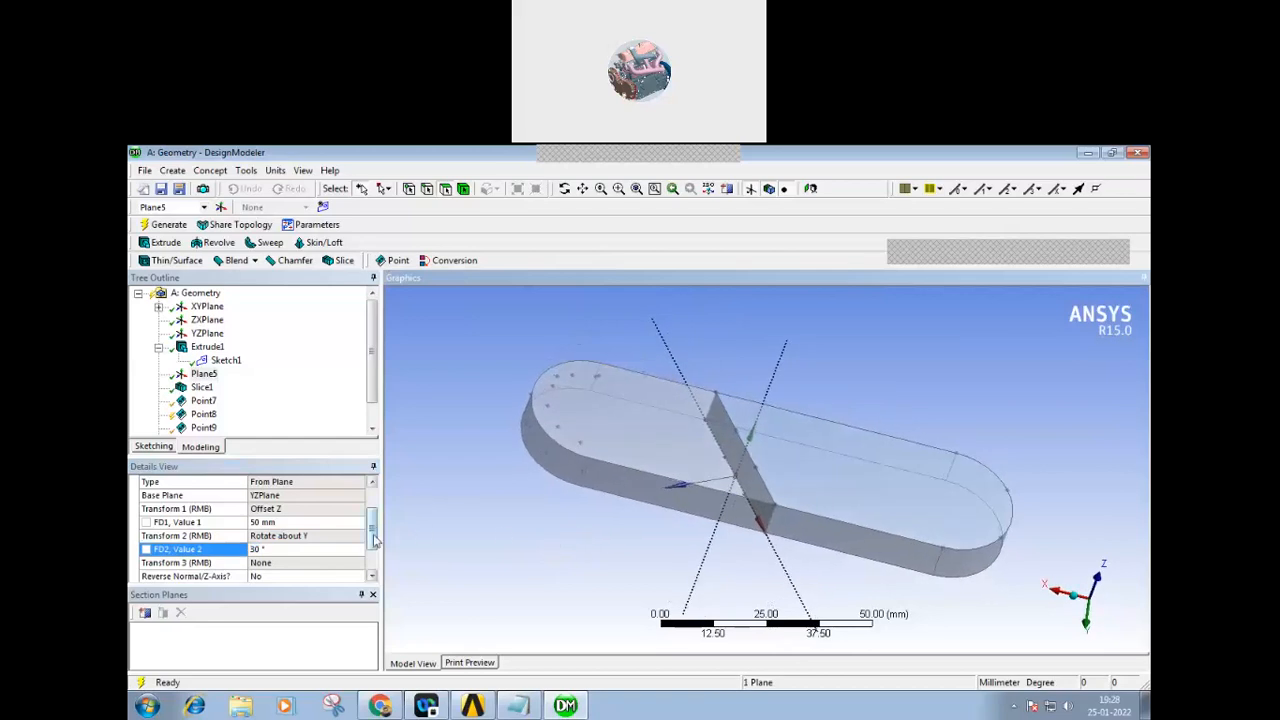
drag(373, 530, 373, 494)
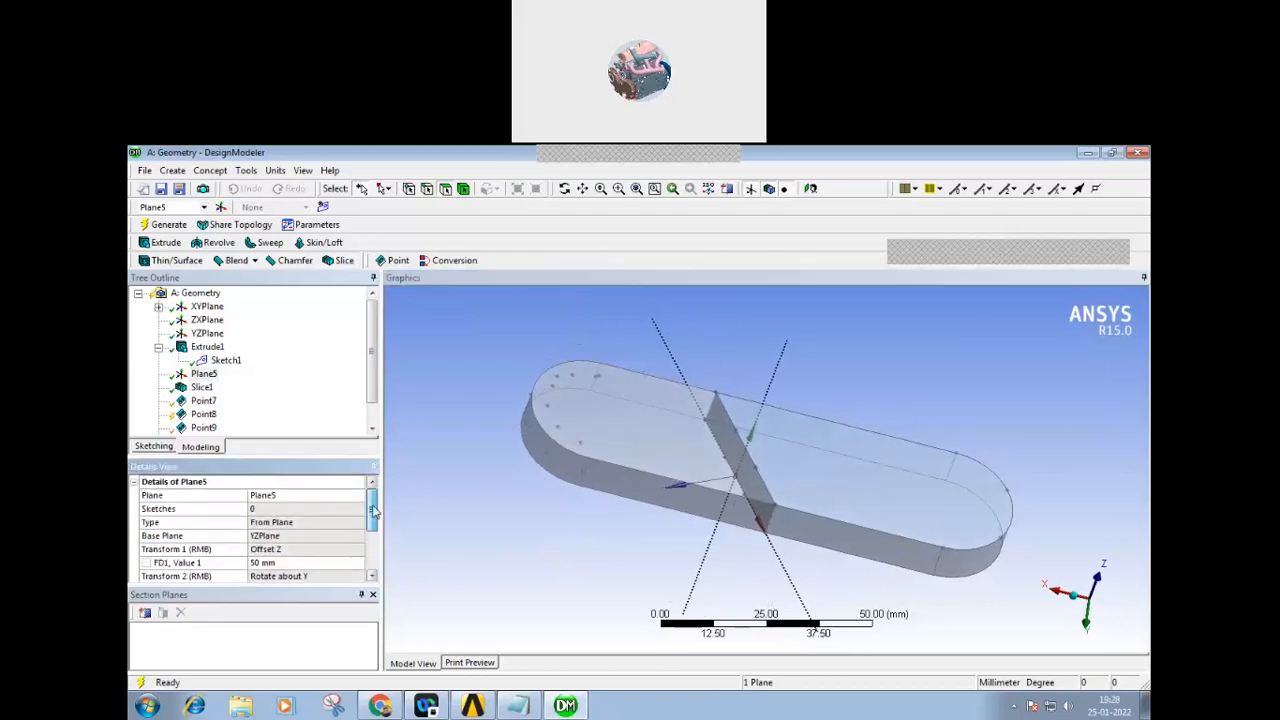
middle_drag(629, 556, 628, 562)
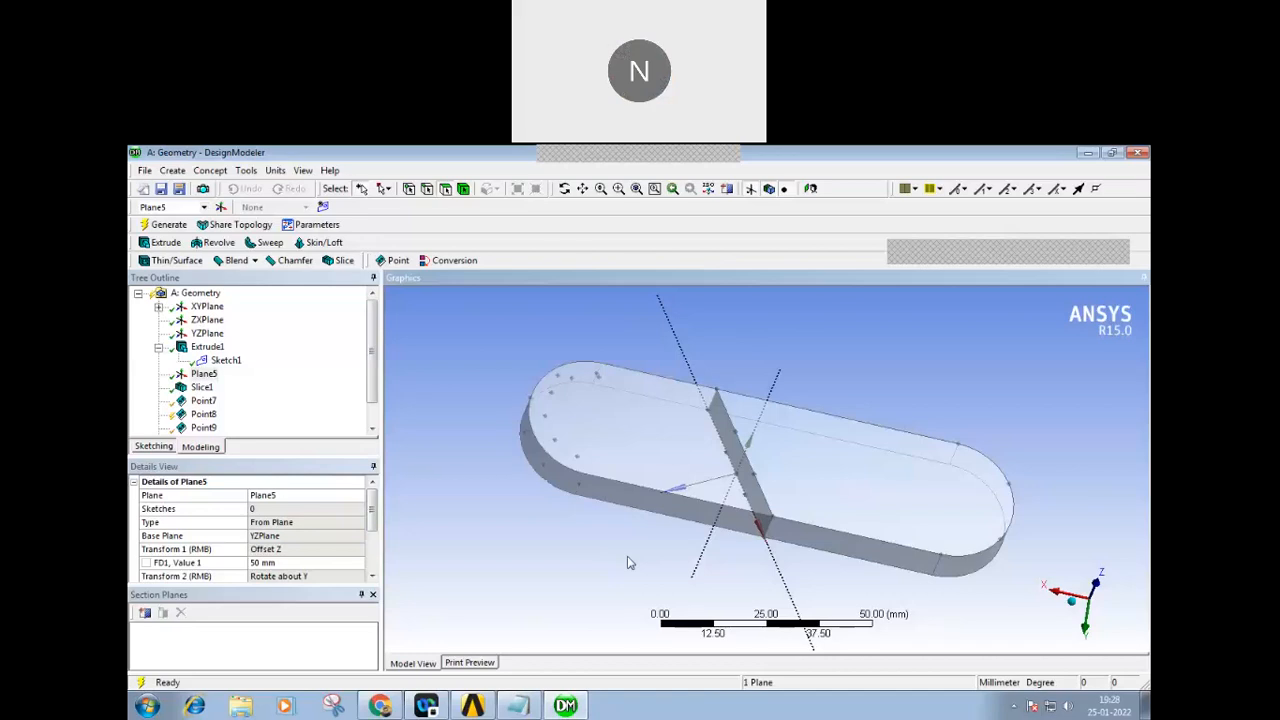
middle_drag(571, 532, 533, 544)
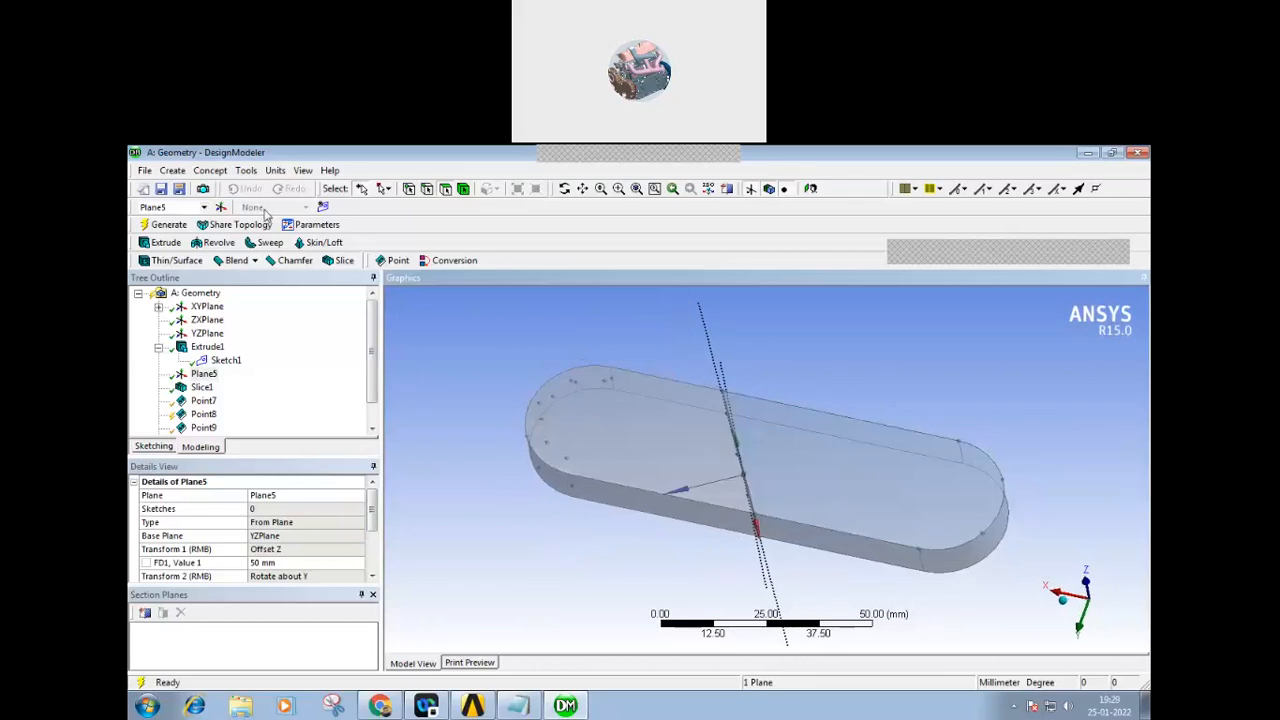
- Switch to Workbench and start a new project without saving the current one
click(468, 704)
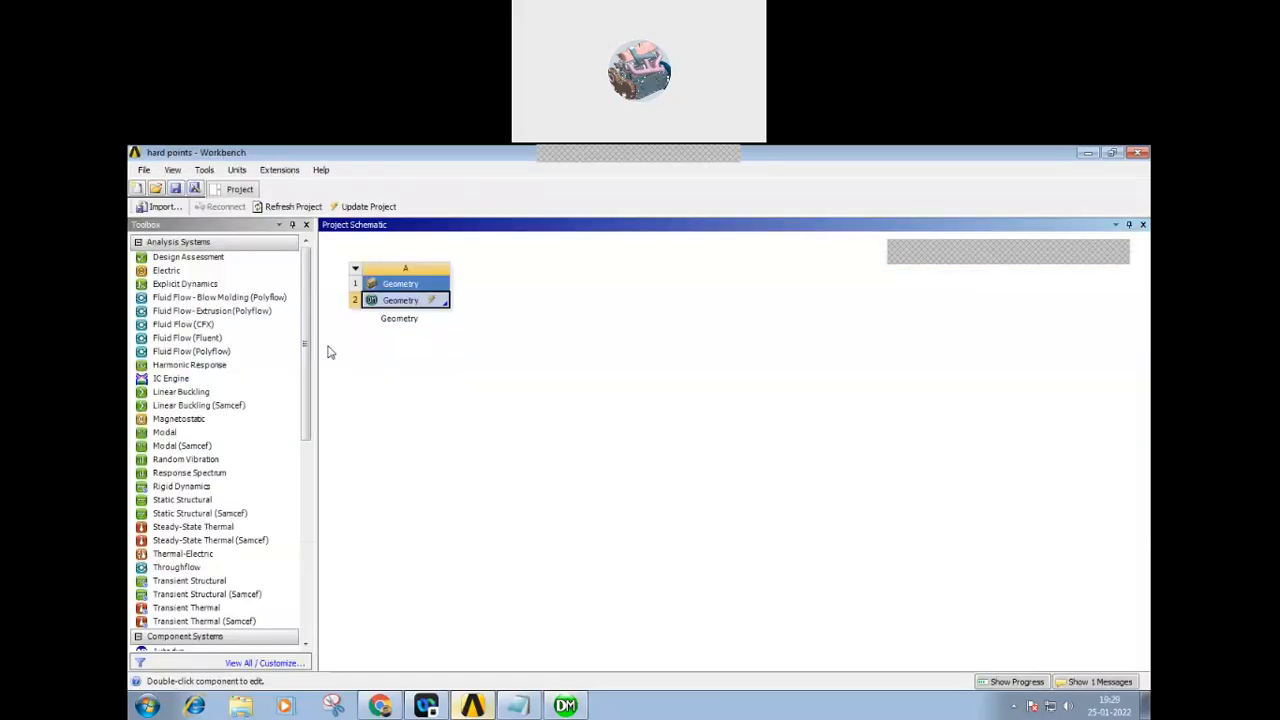
click(144, 170)
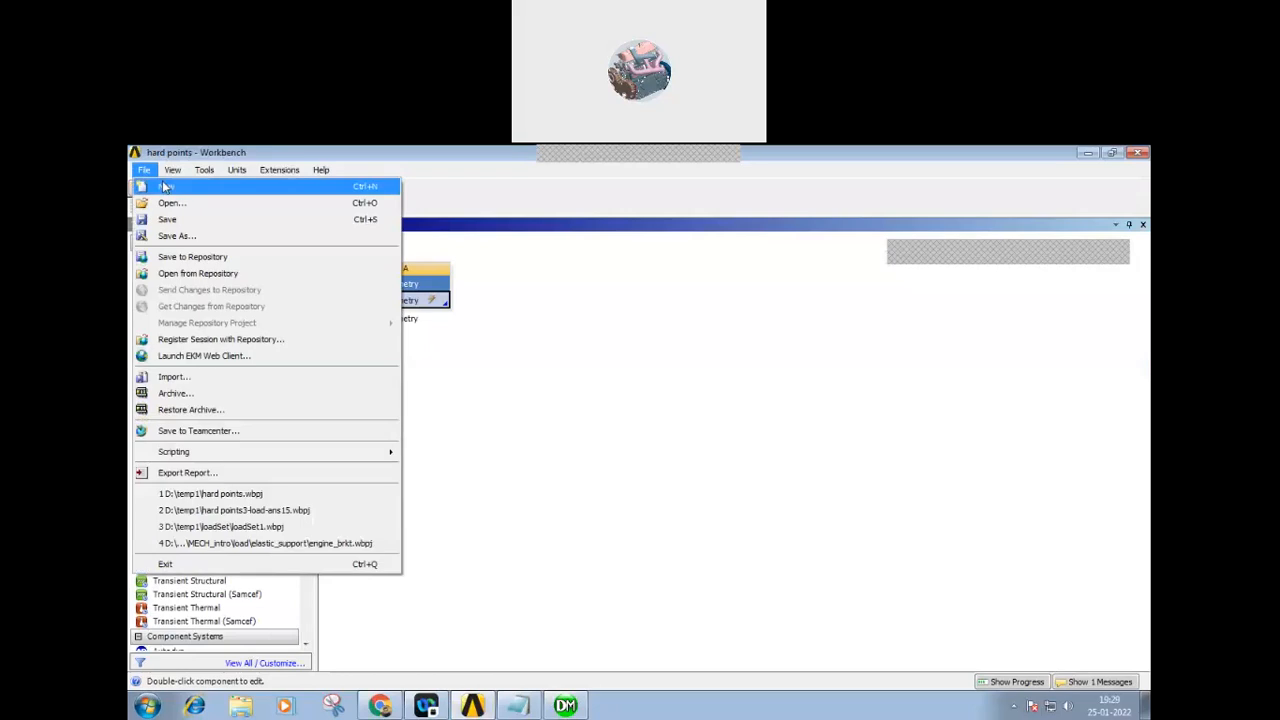
click(168, 177)
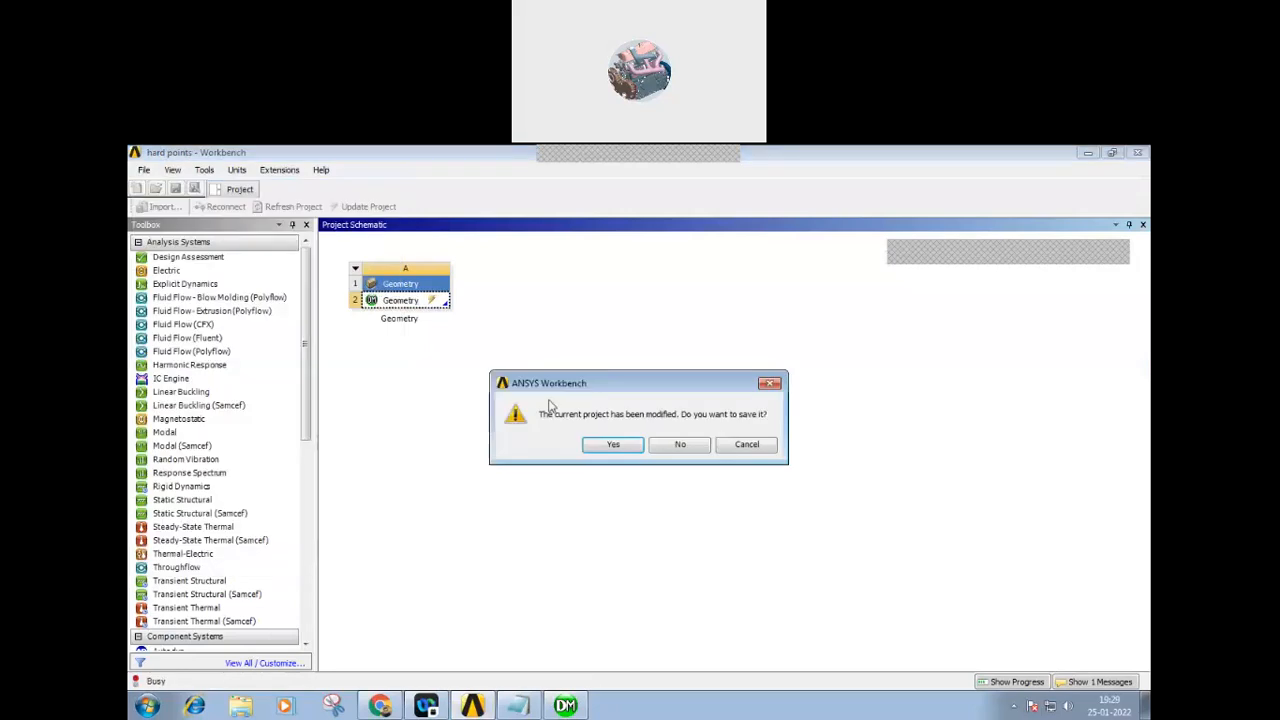
click(678, 446)
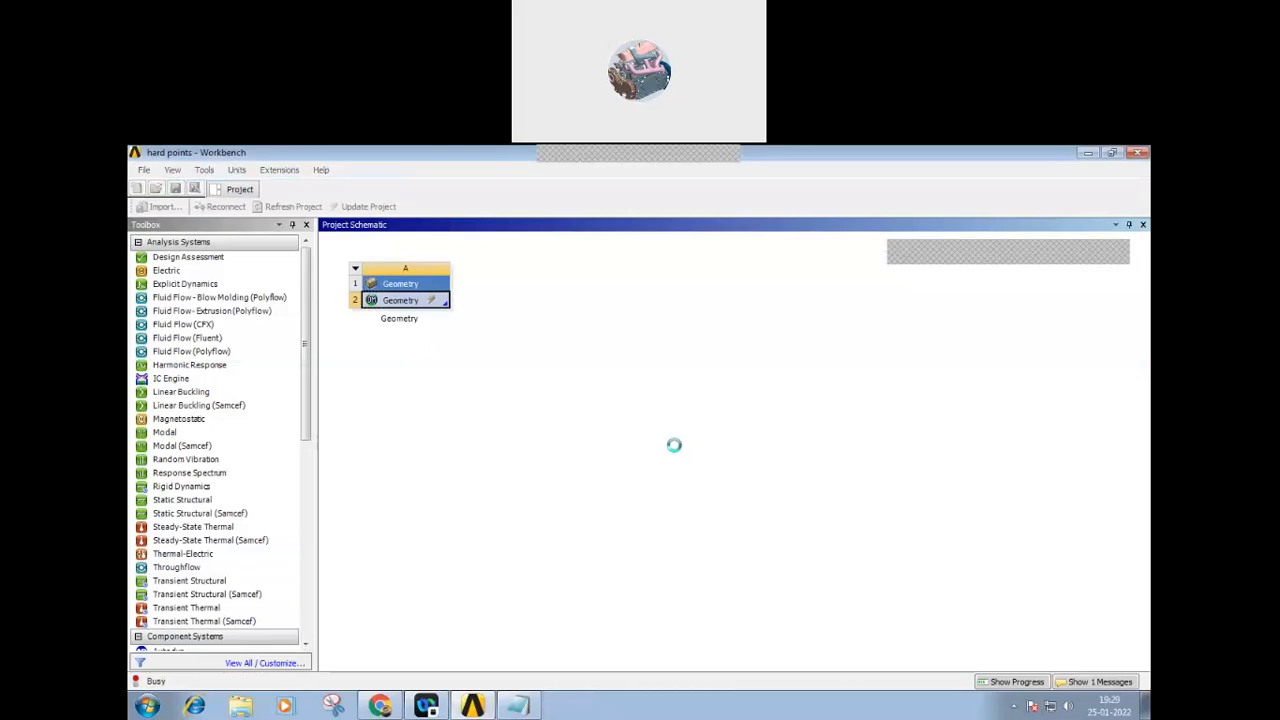
- Open the loadSet1.wbpj project from the temp1\loadSet folder and launch its Static Structural model in Mechanical
click(144, 170)
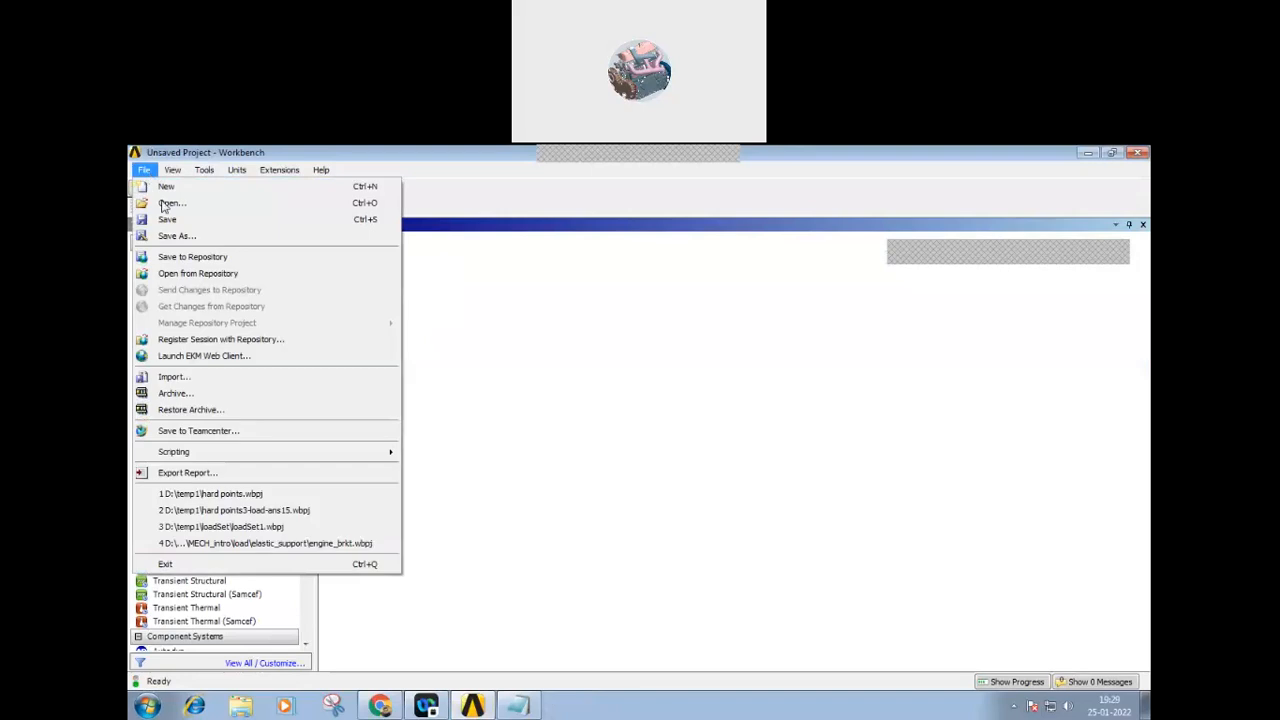
click(168, 203)
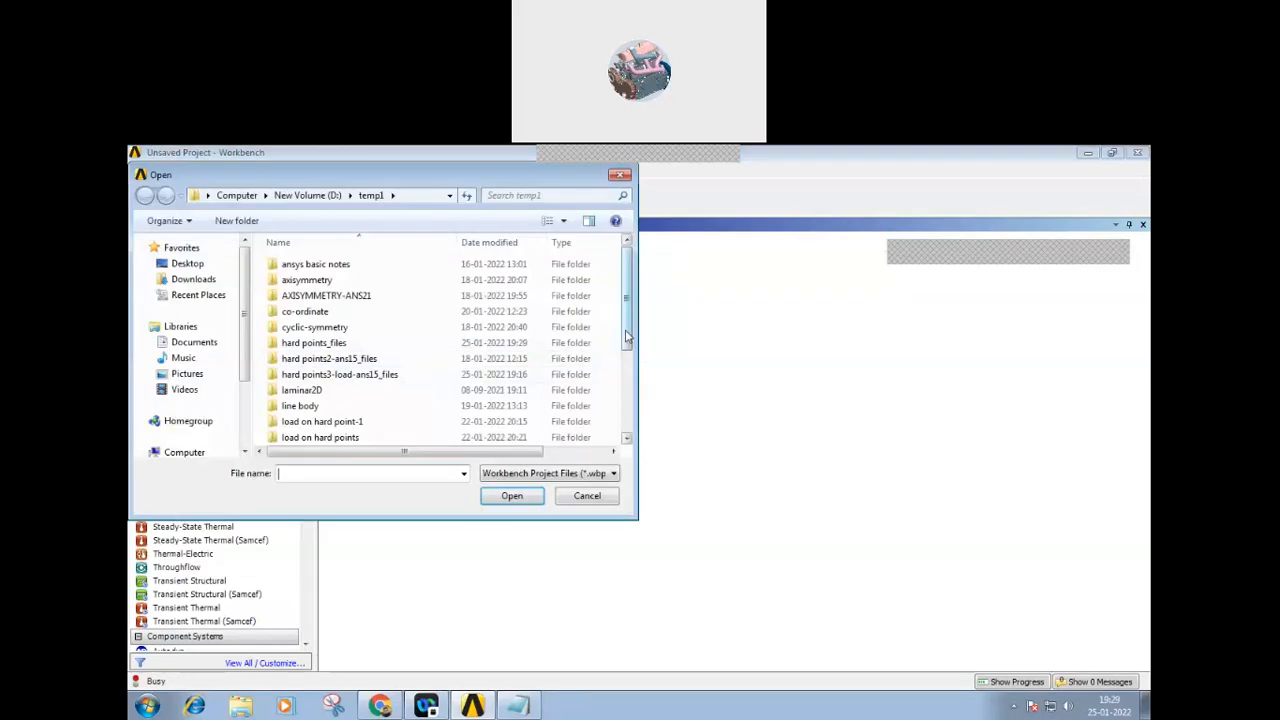
drag(626, 338, 608, 396)
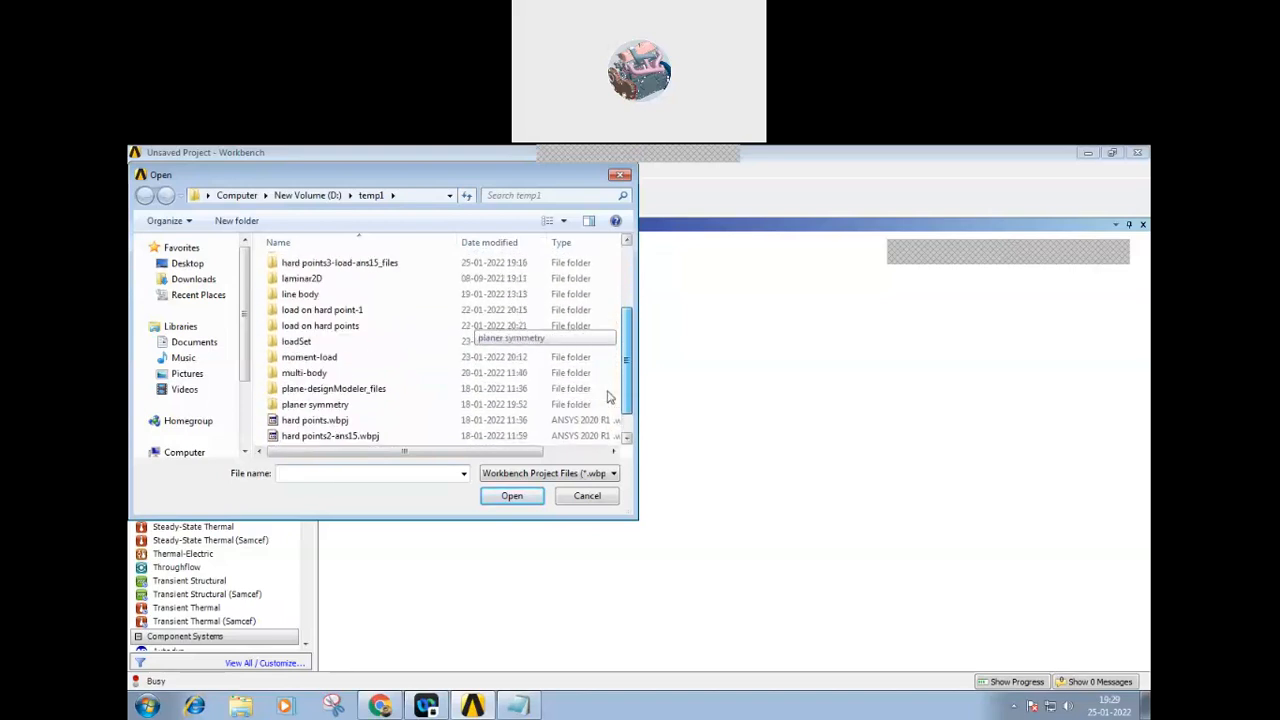
double_click(298, 341)
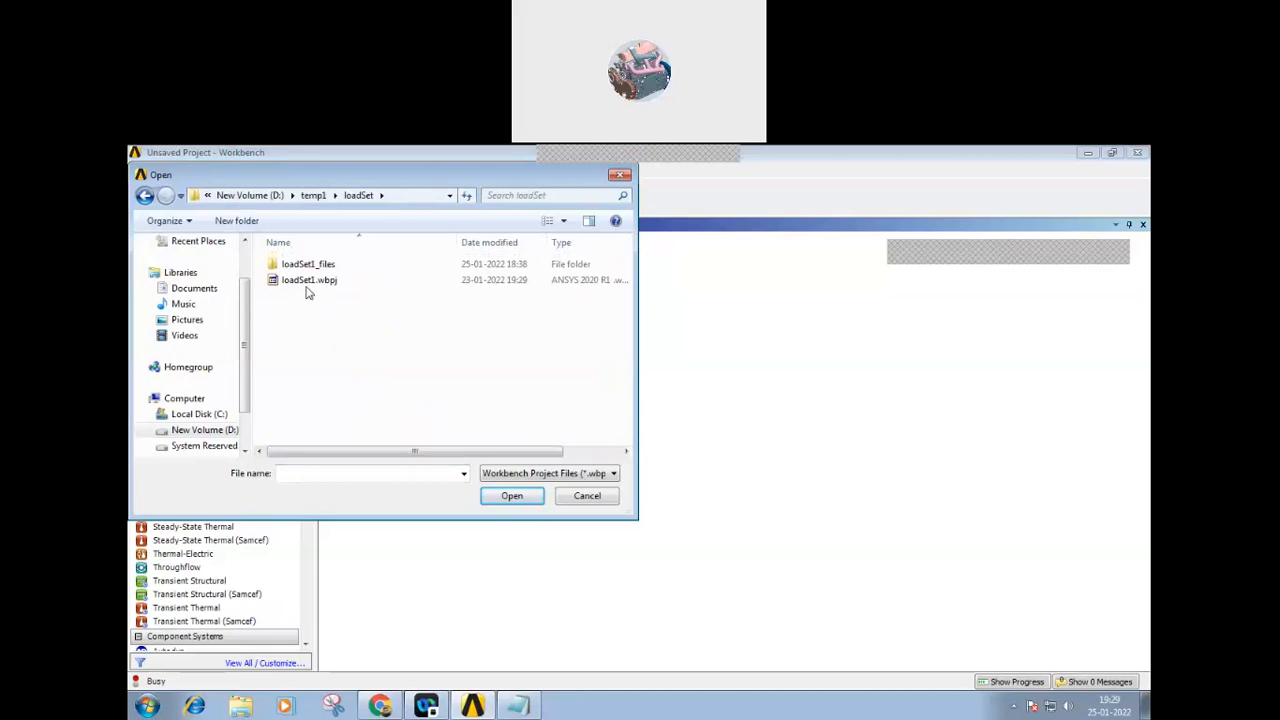
click(145, 195)
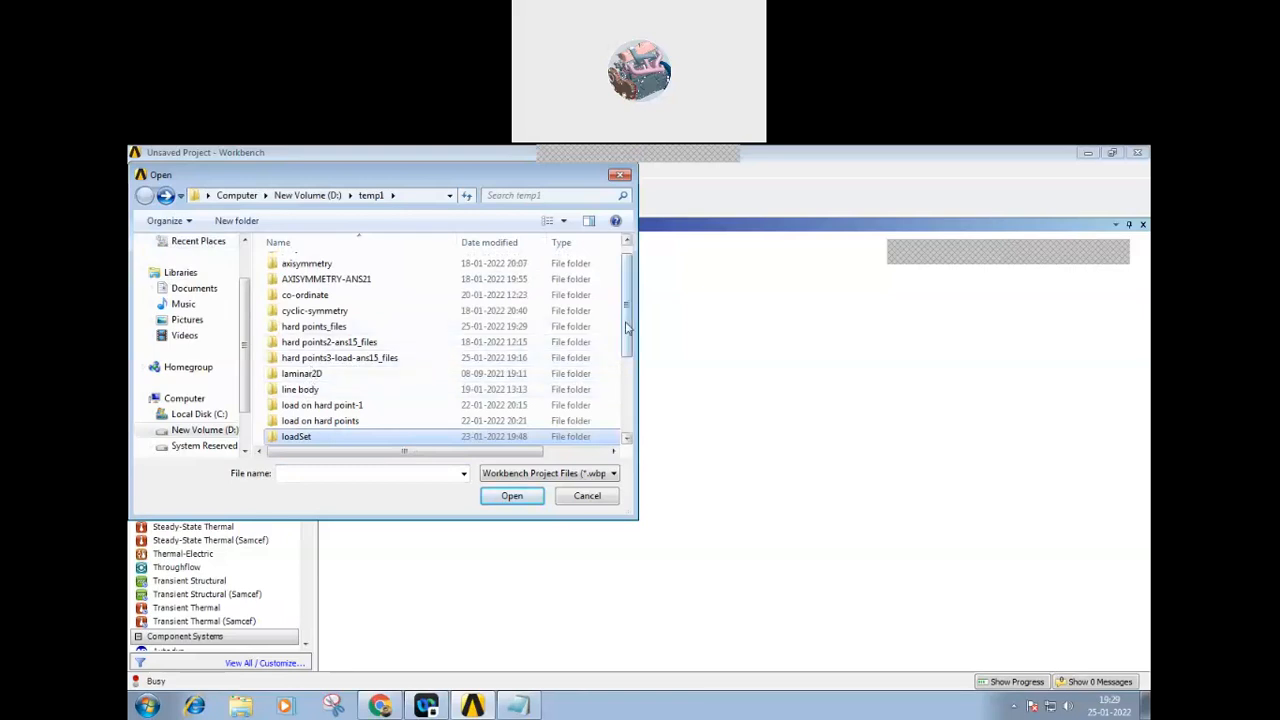
scroll(627, 328, down, 1)
double_click(303, 401)
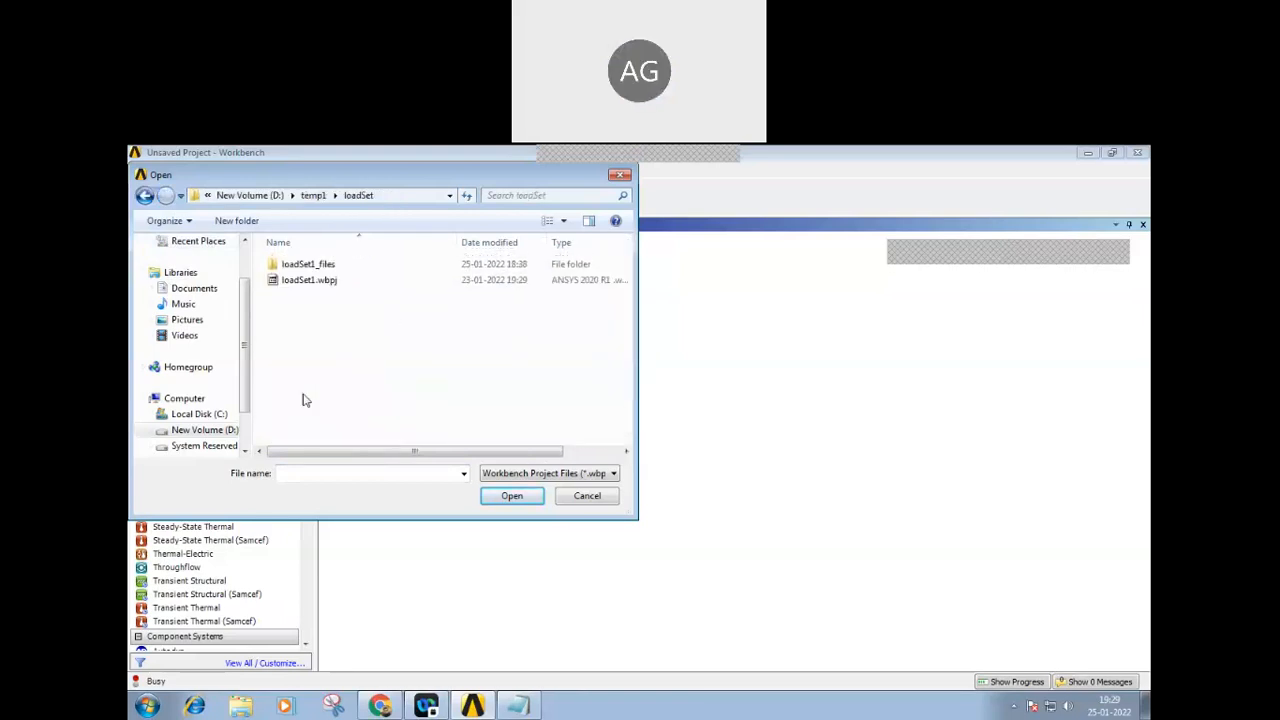
click(315, 282)
click(493, 494)
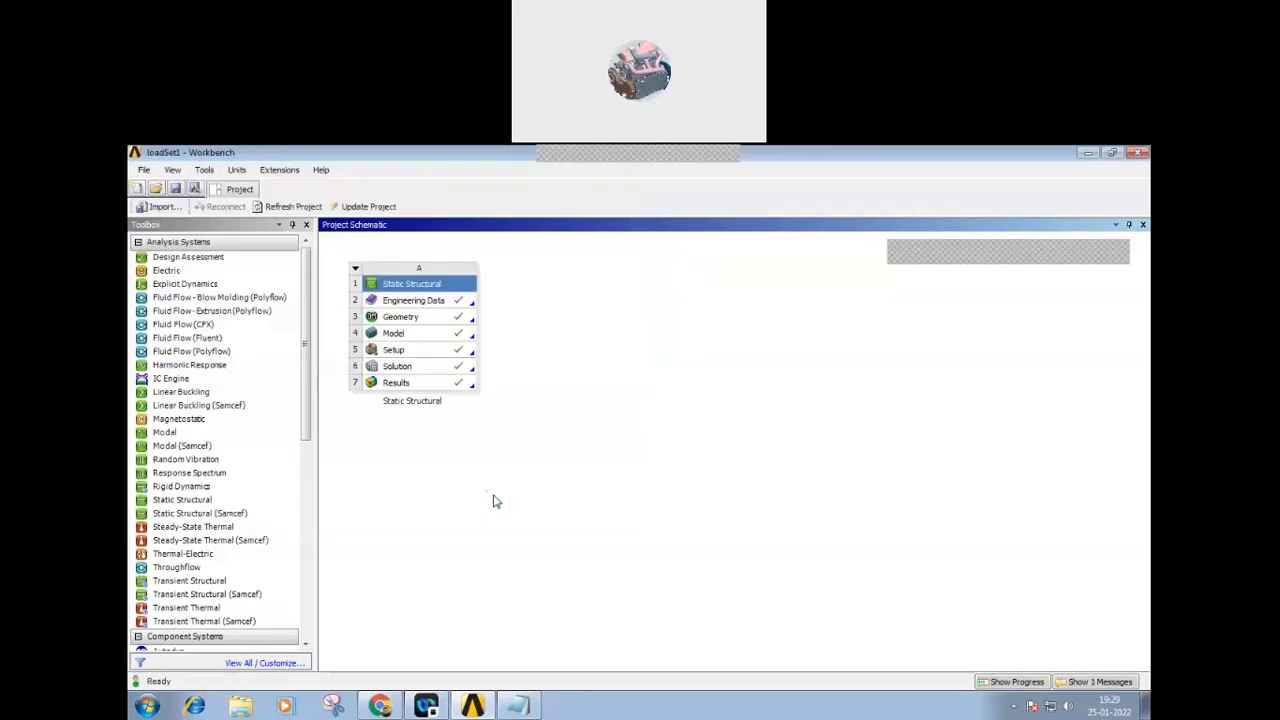
double_click(456, 337)
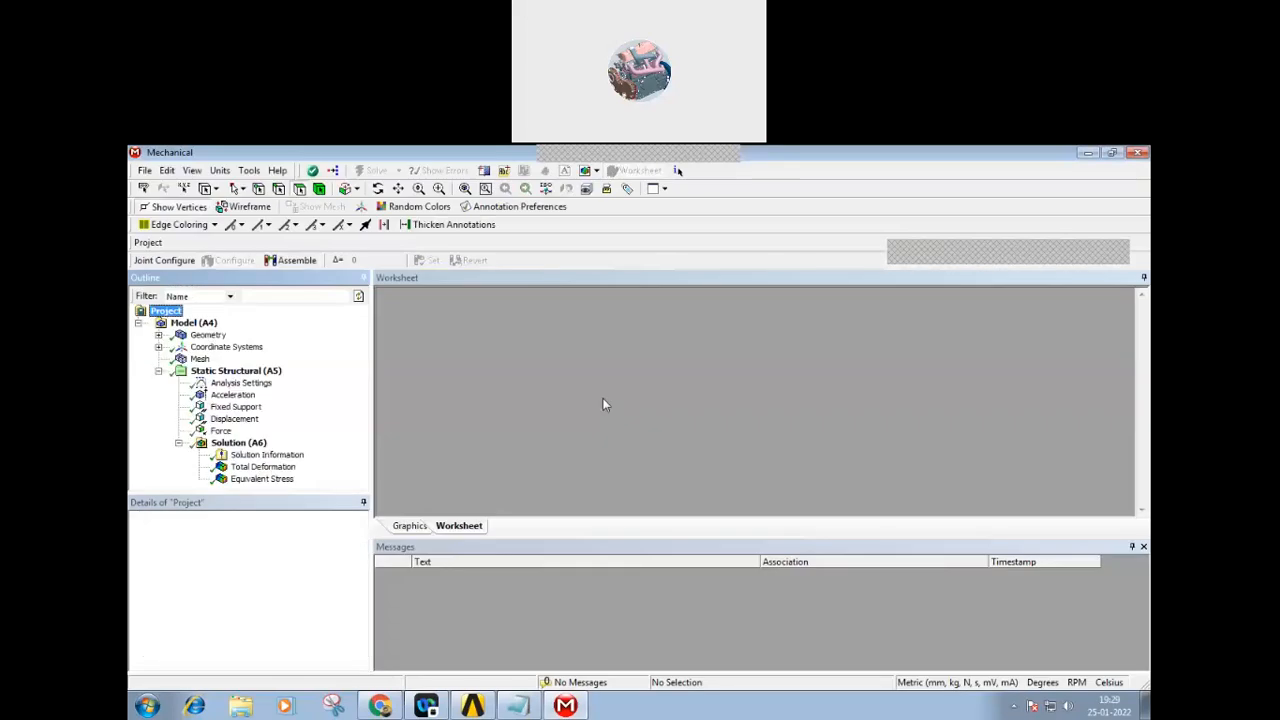
mouse_move(603, 404)
middle_down()
mouse_move(603, 437)
mouse_move(616, 404)
middle_up()
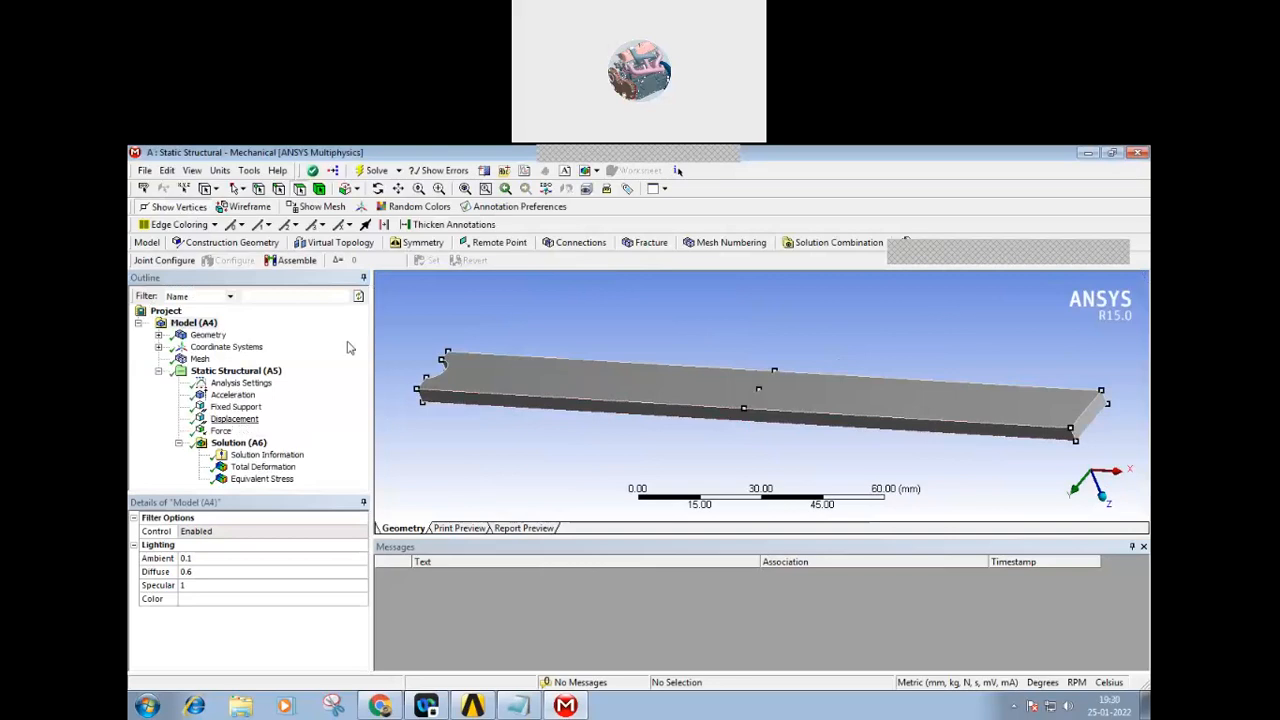
- Inspect the Displacement and Force load definitions, their tabular Z components, and where they act on the plate from several angles
click(234, 418)
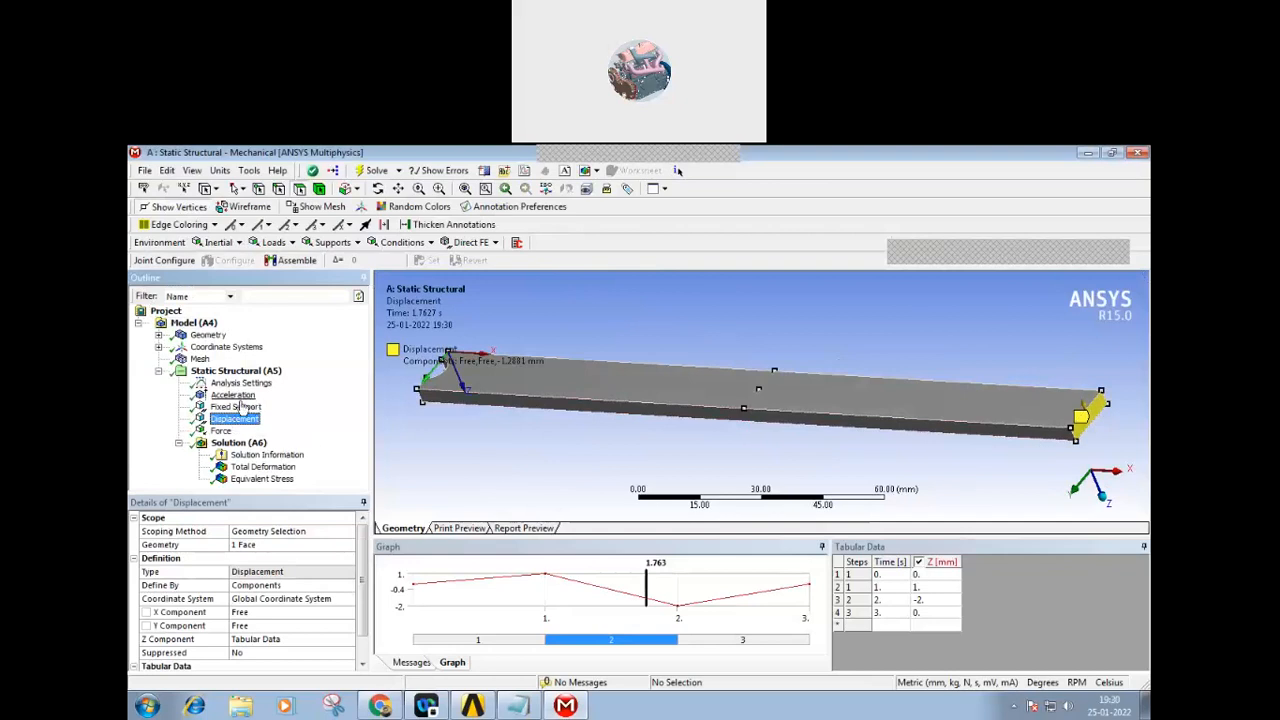
click(226, 431)
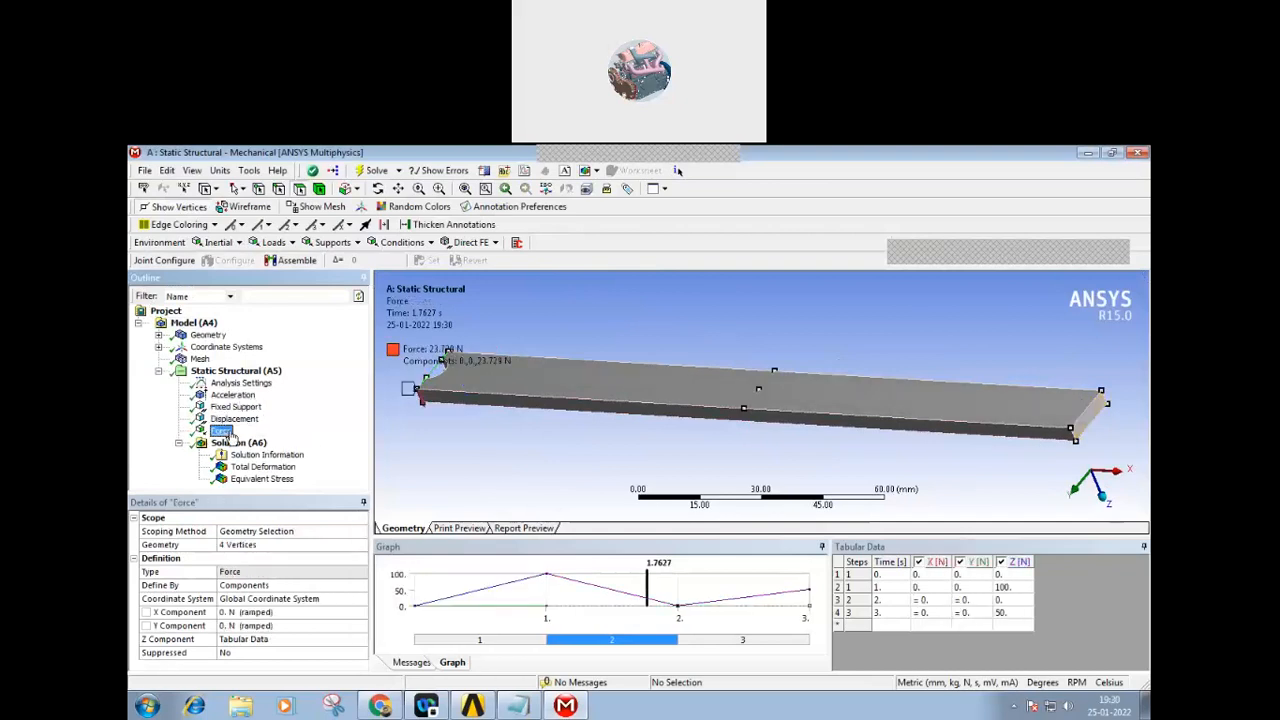
middle_drag(776, 449, 769, 459)
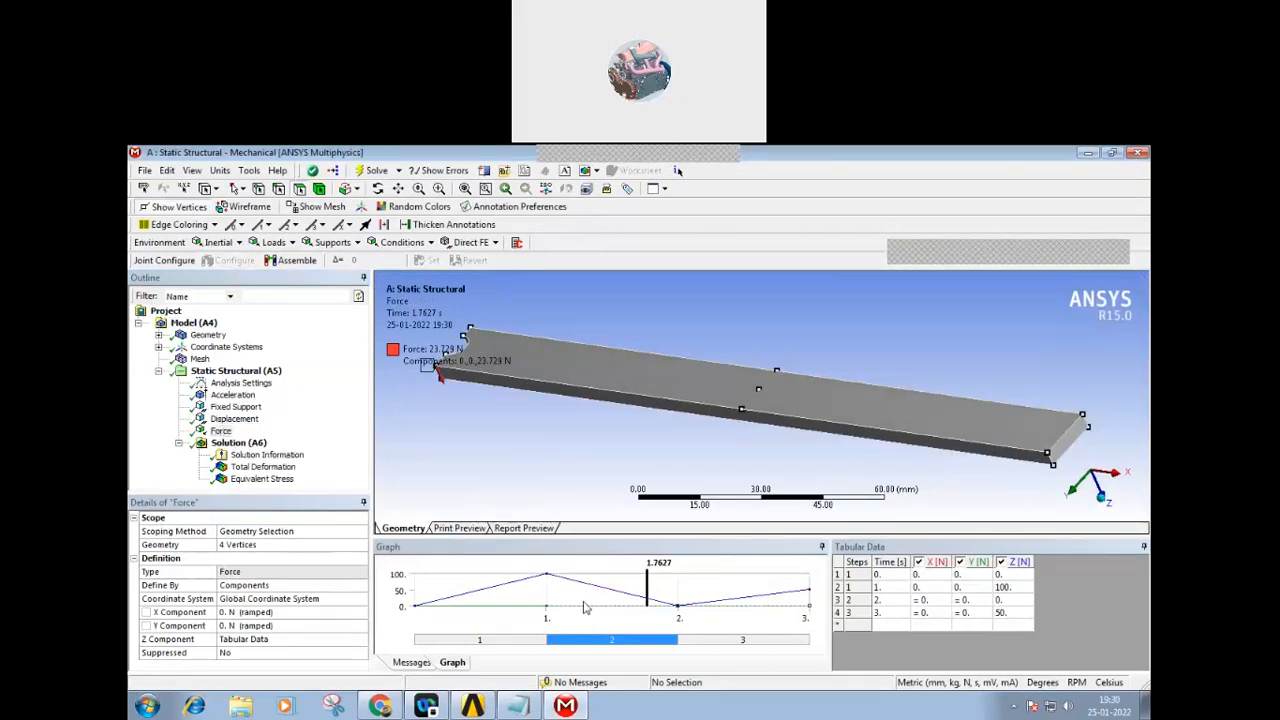
click(233, 418)
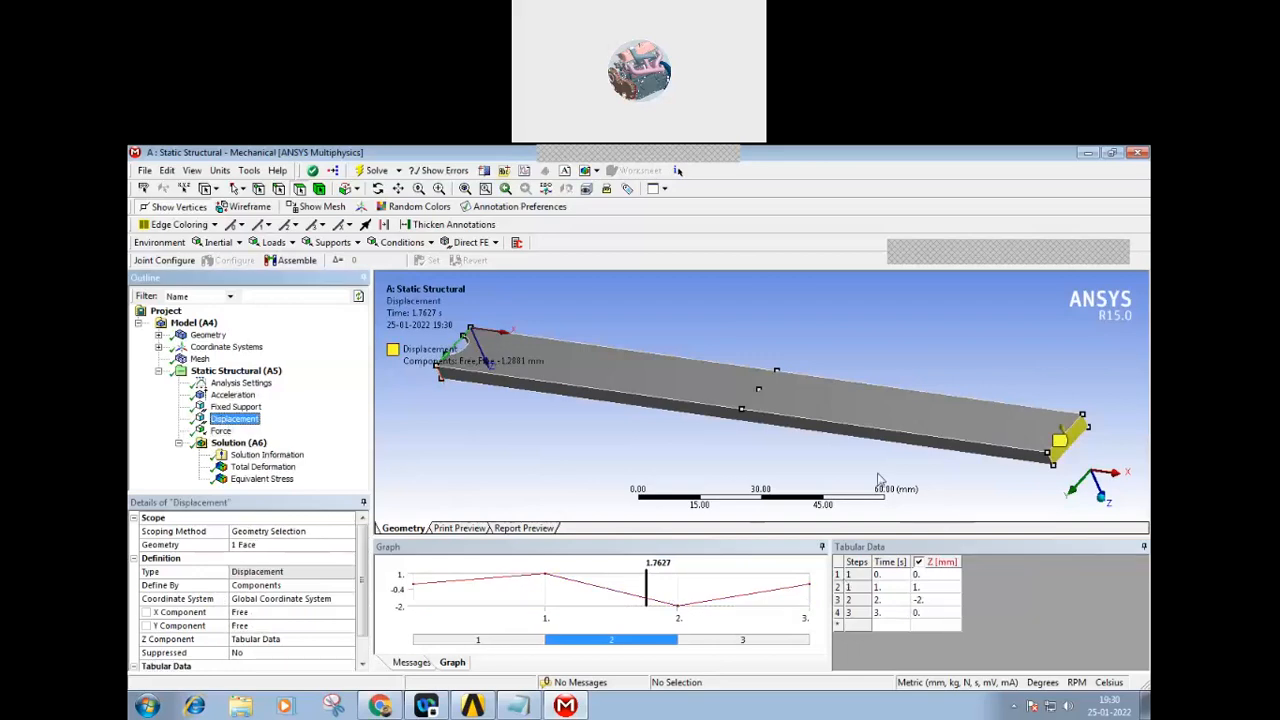
middle_drag(880, 478, 880, 515)
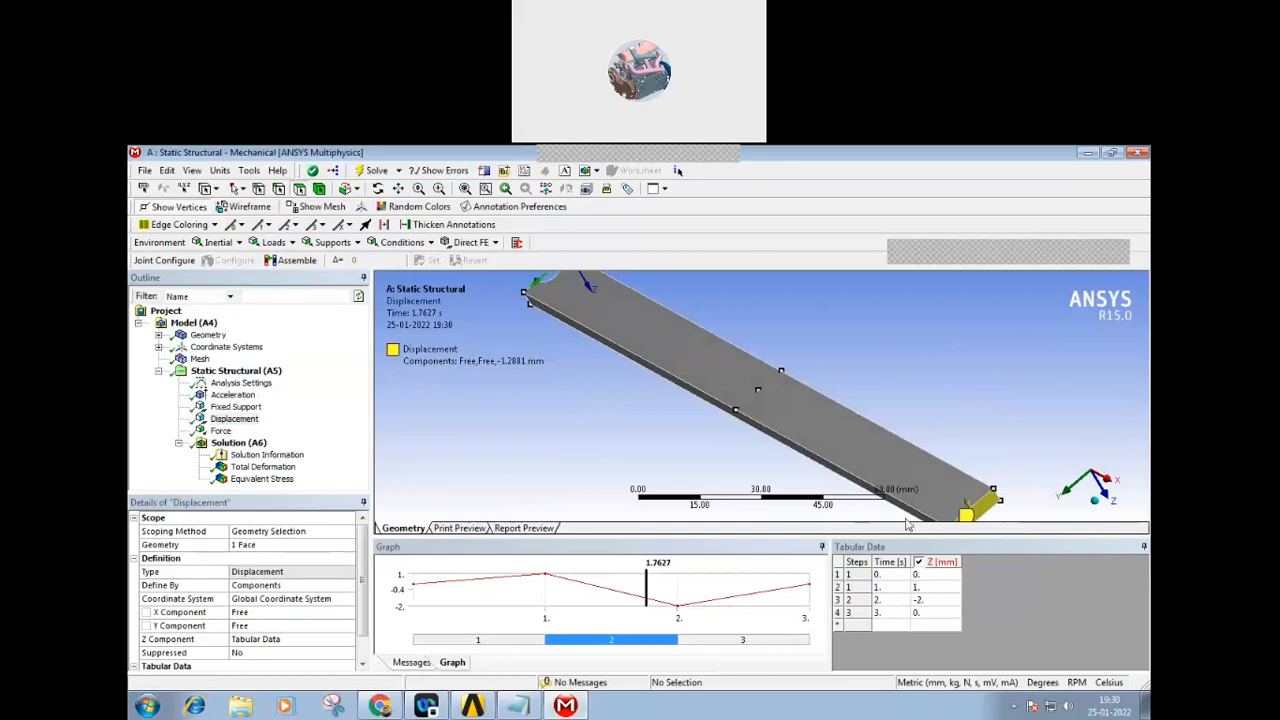
middle_drag(876, 484, 943, 418)
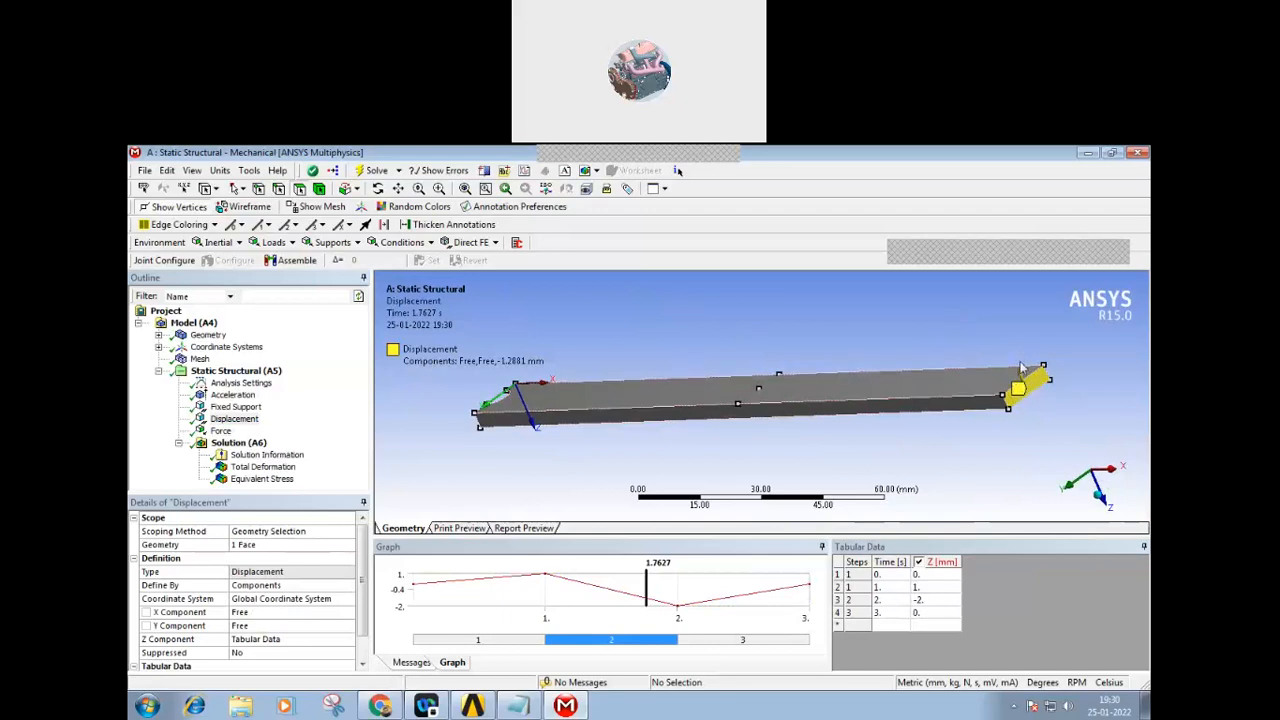
middle_drag(695, 470, 631, 464)
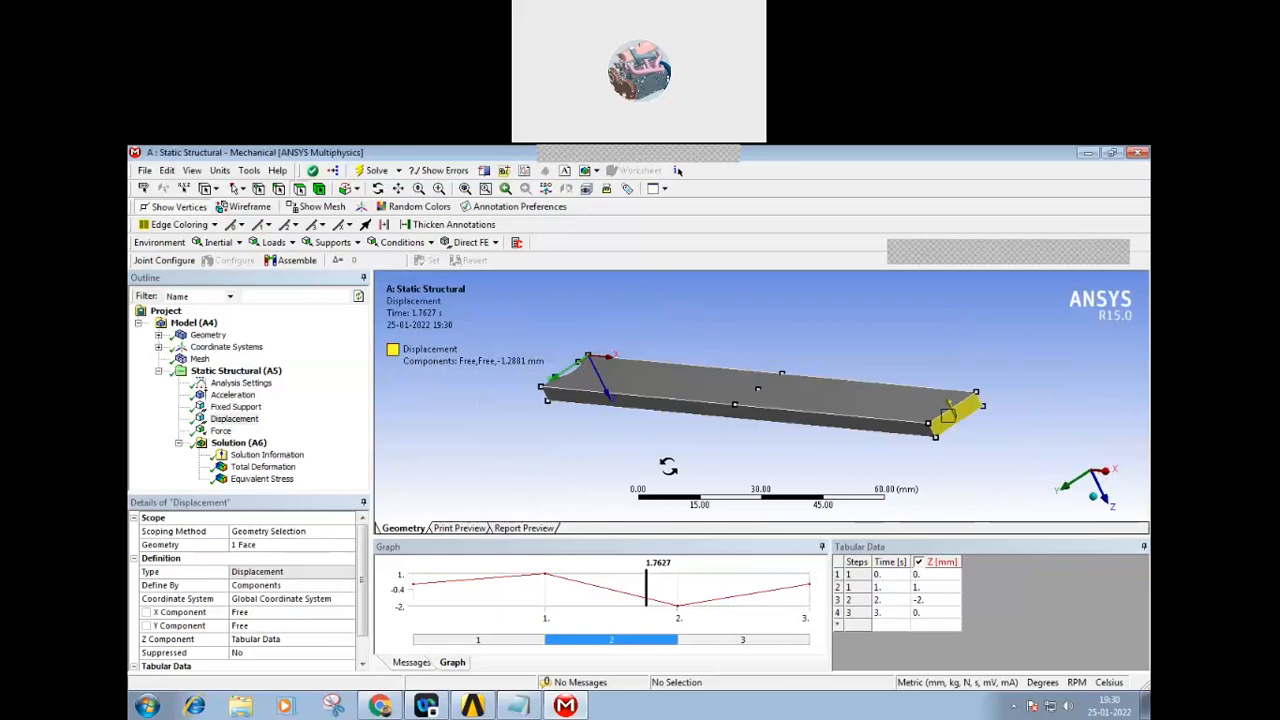
- View the Total Deformation result, play its animation, and stop it
click(262, 467)
right_click(270, 468)
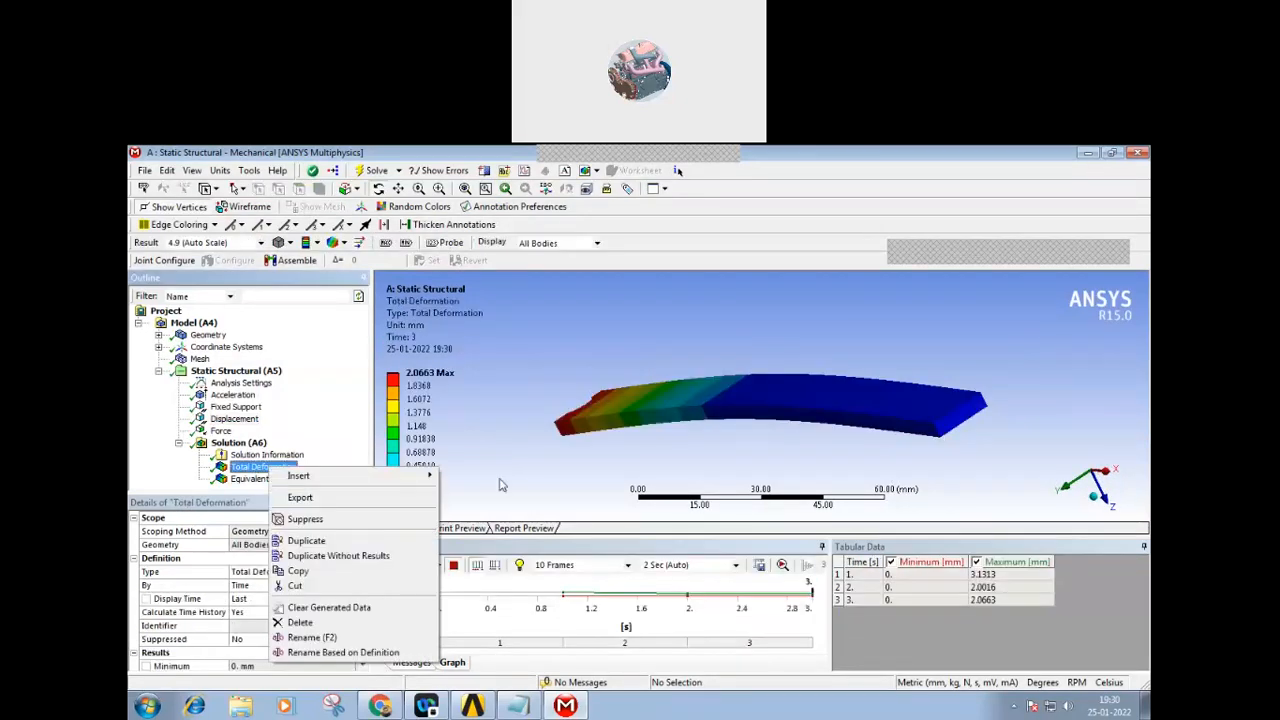
click(435, 566)
click(435, 566)
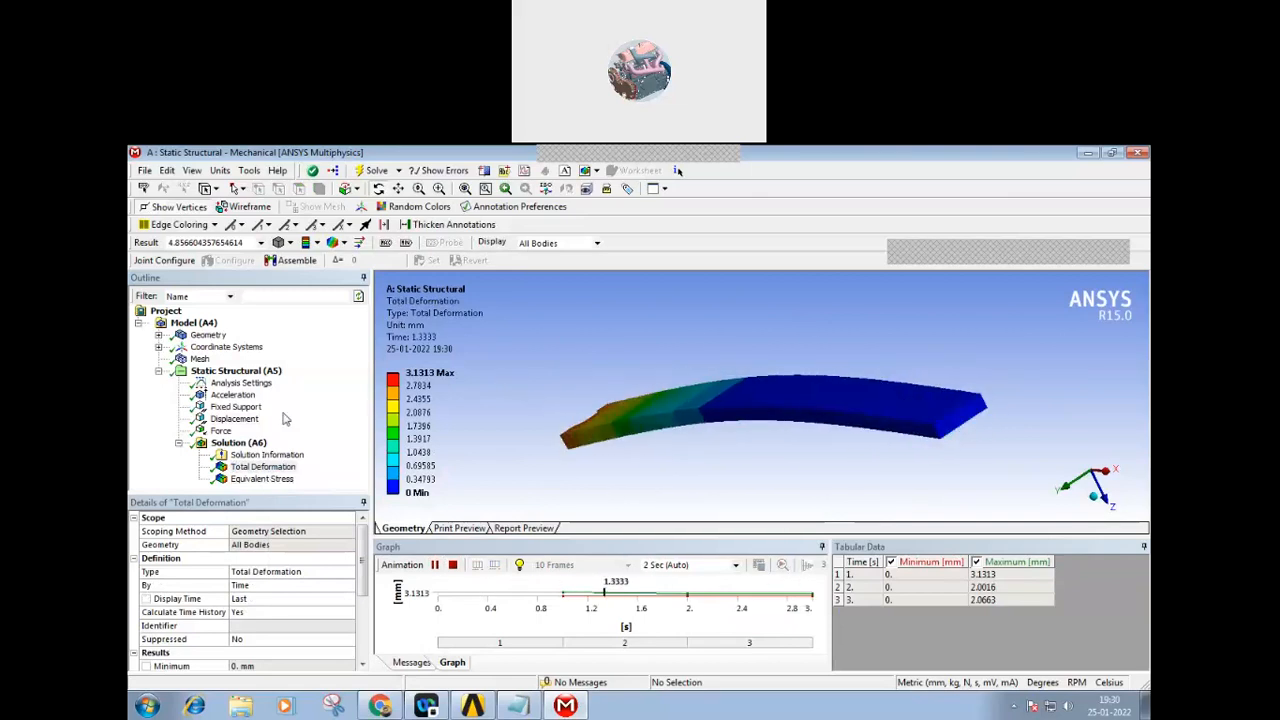
click(453, 565)
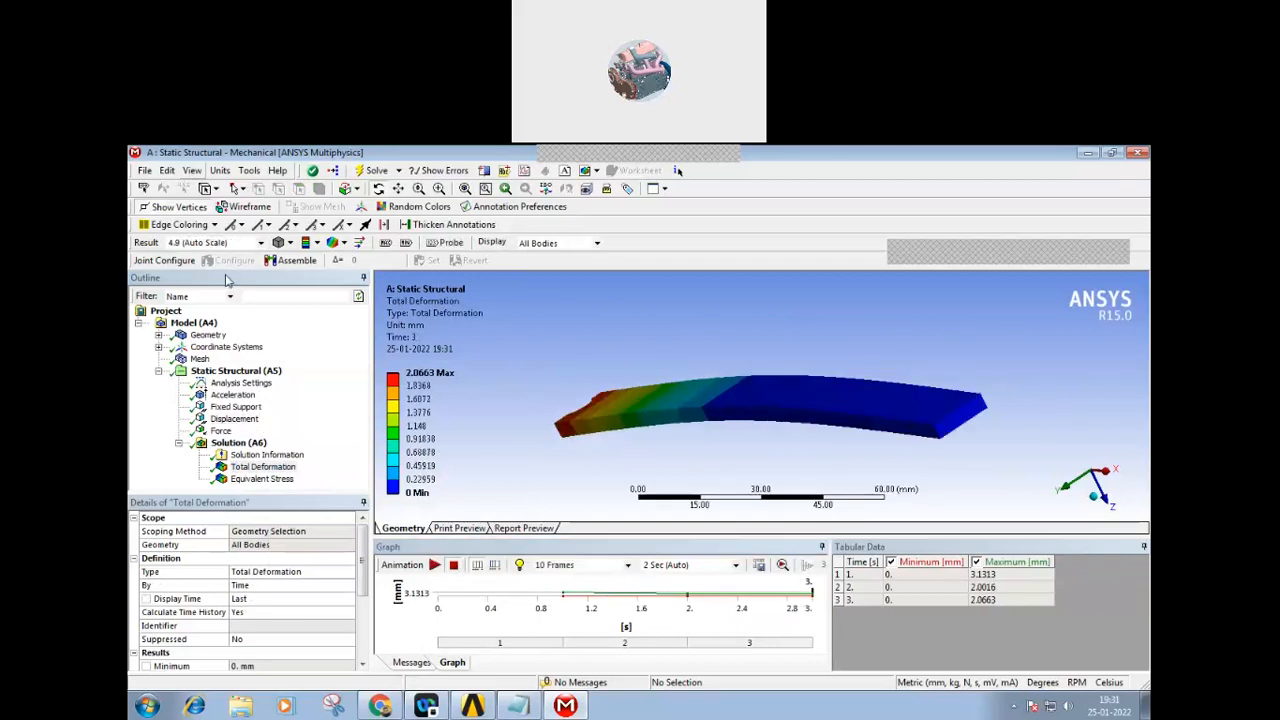
- Browse the loads and supports that can be inserted under Static Structural, and review the existing Displacement's step data
click(230, 372)
right_click(229, 377)
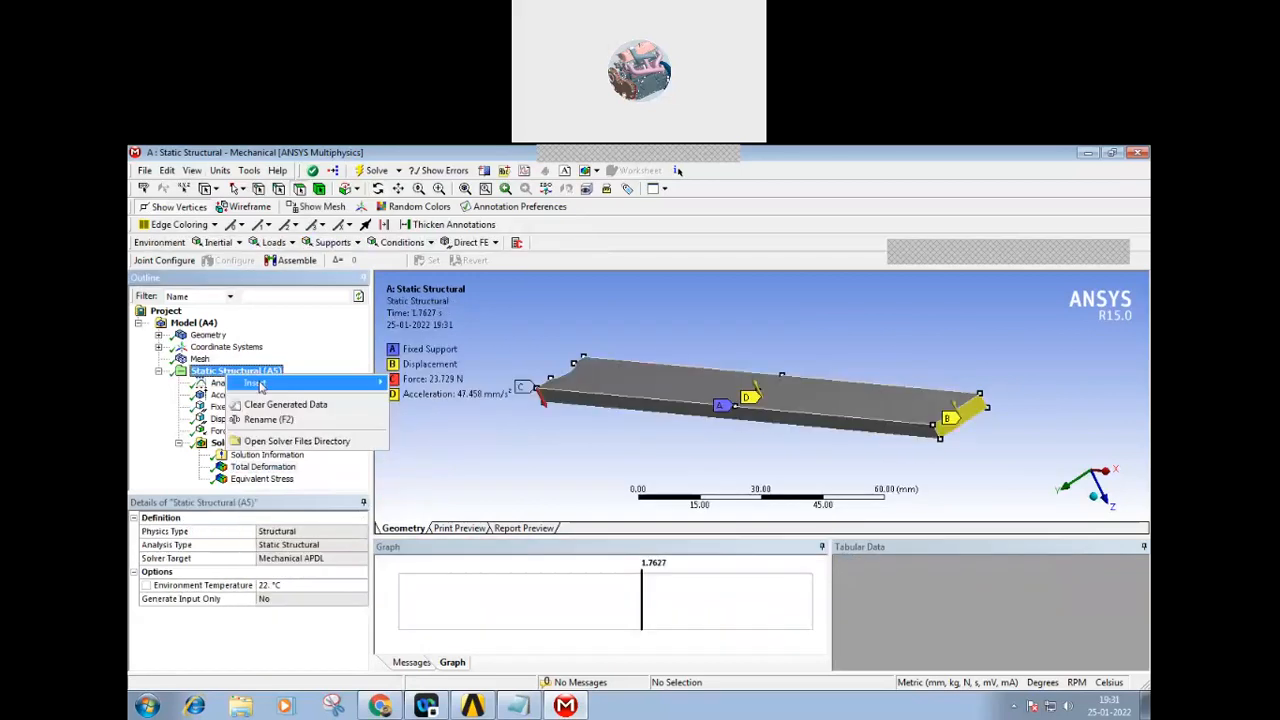
mouse_move(328, 384)
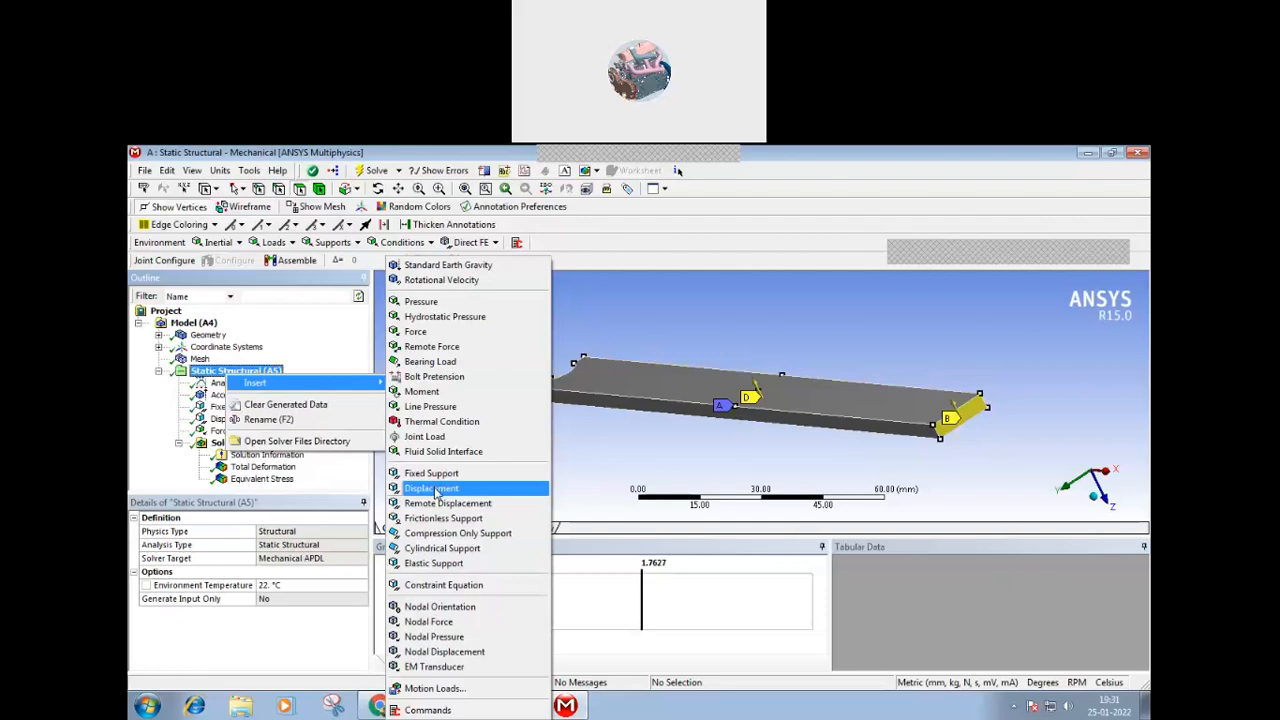
click(590, 454)
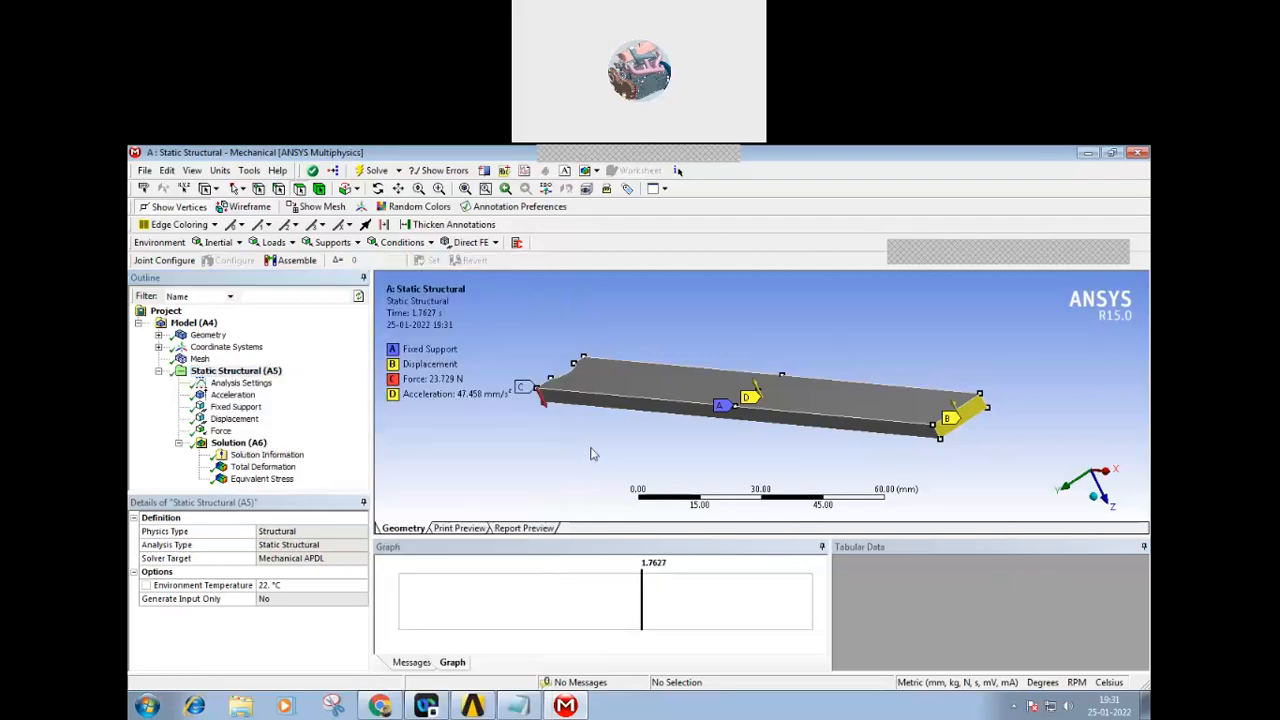
click(233, 424)
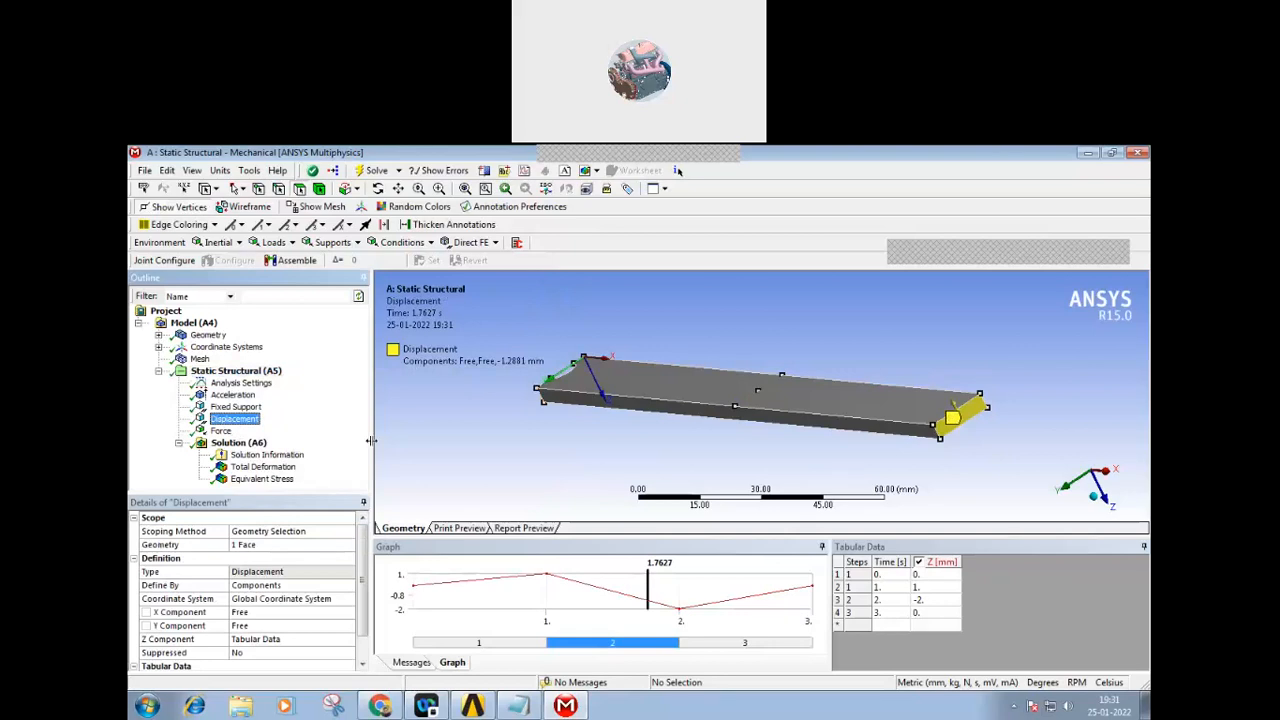
- Turn Auto Time Stepping on for step 2 in Analysis Settings, keeping it defined by Substeps
click(240, 384)
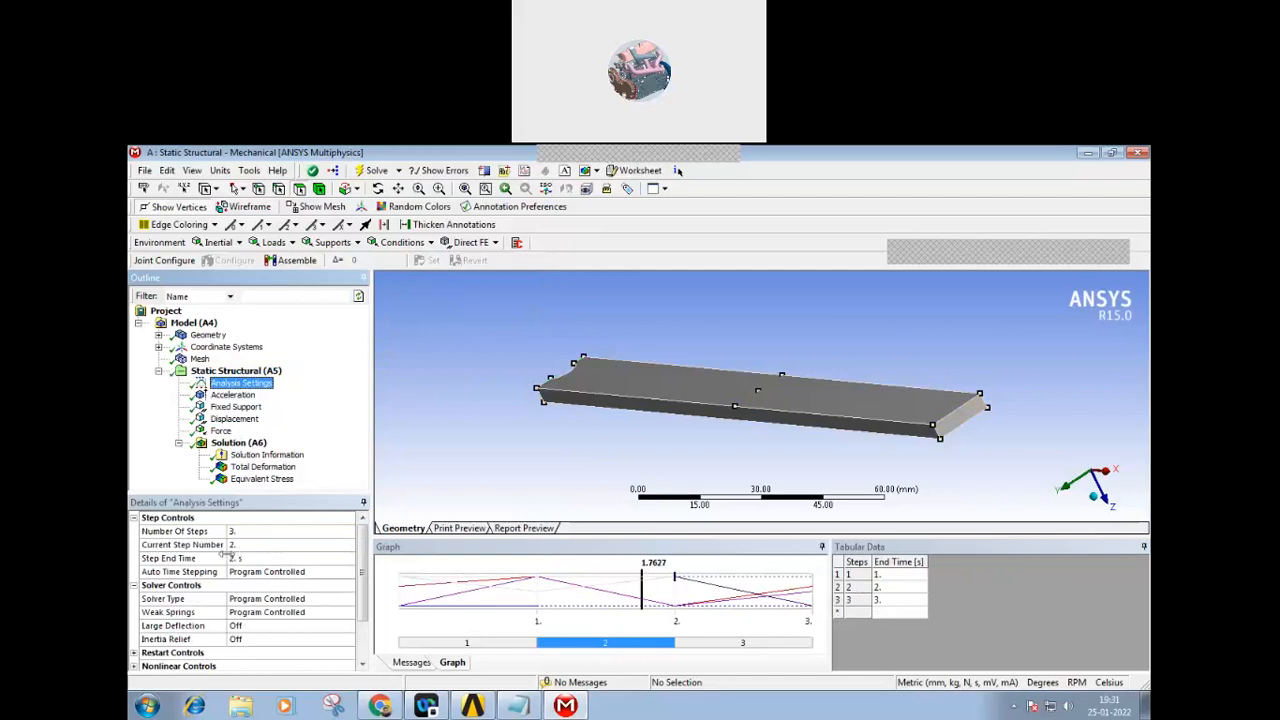
click(265, 572)
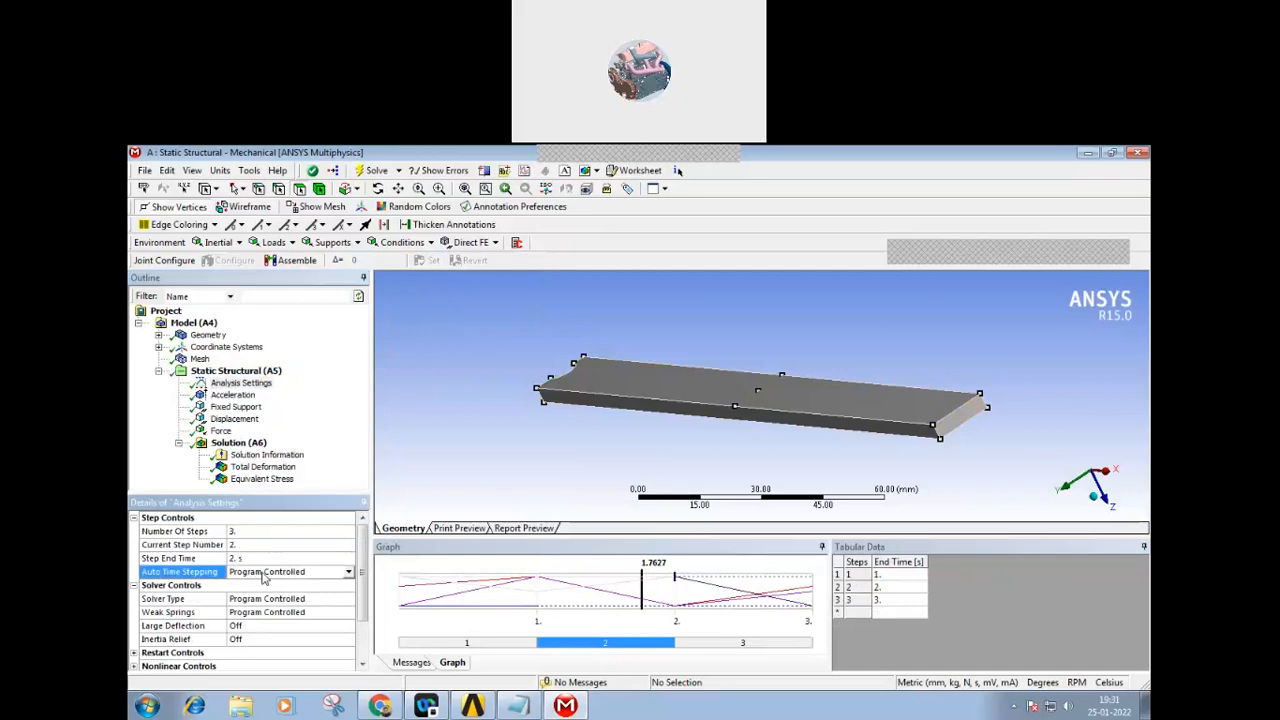
click(349, 572)
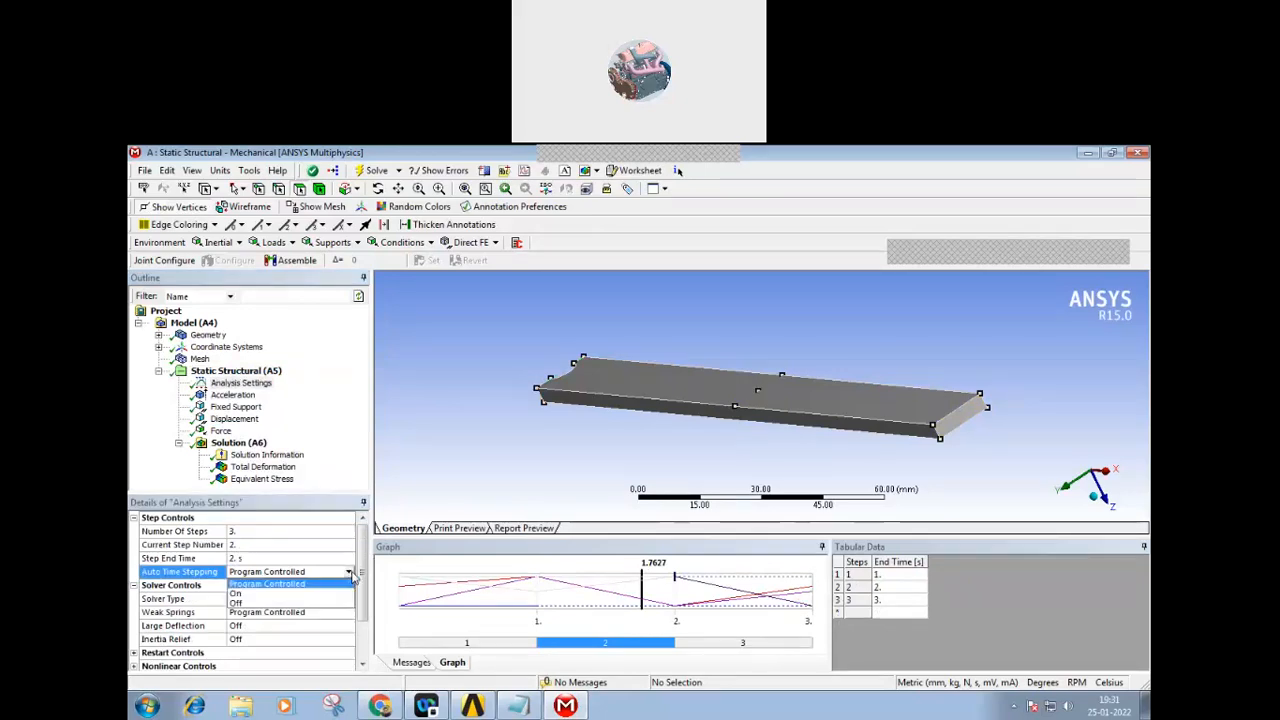
click(250, 594)
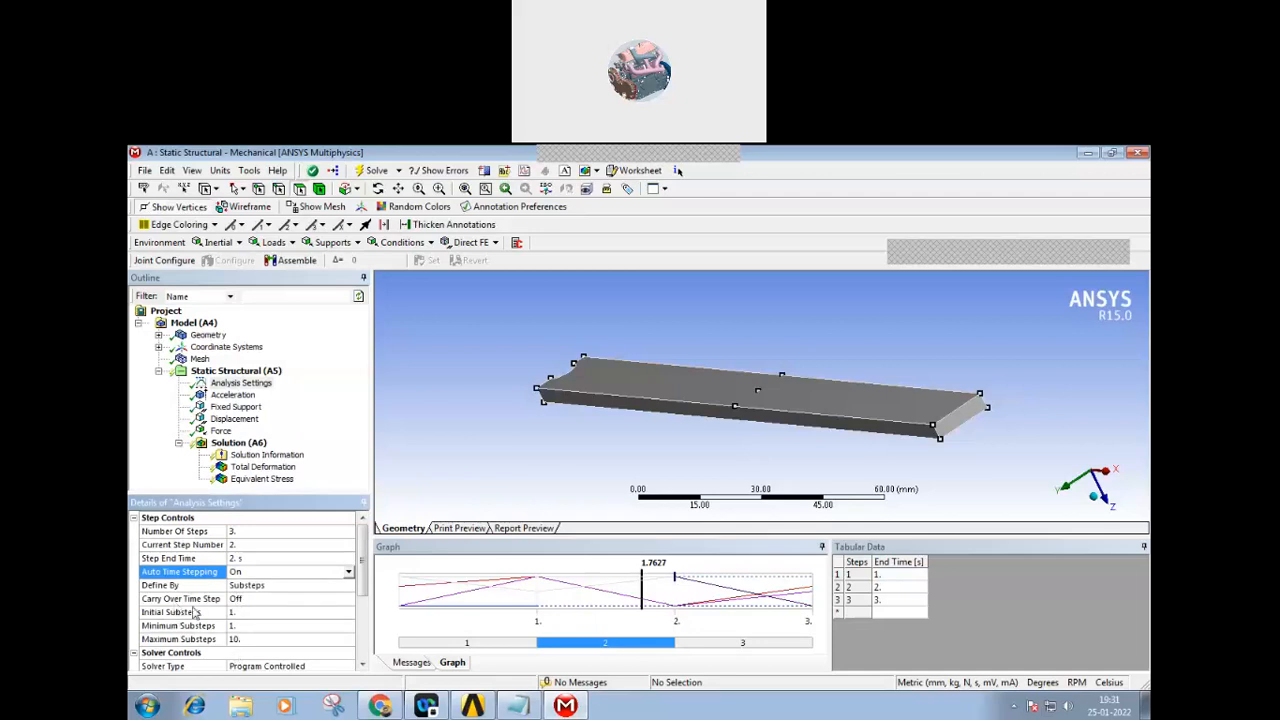
click(350, 587)
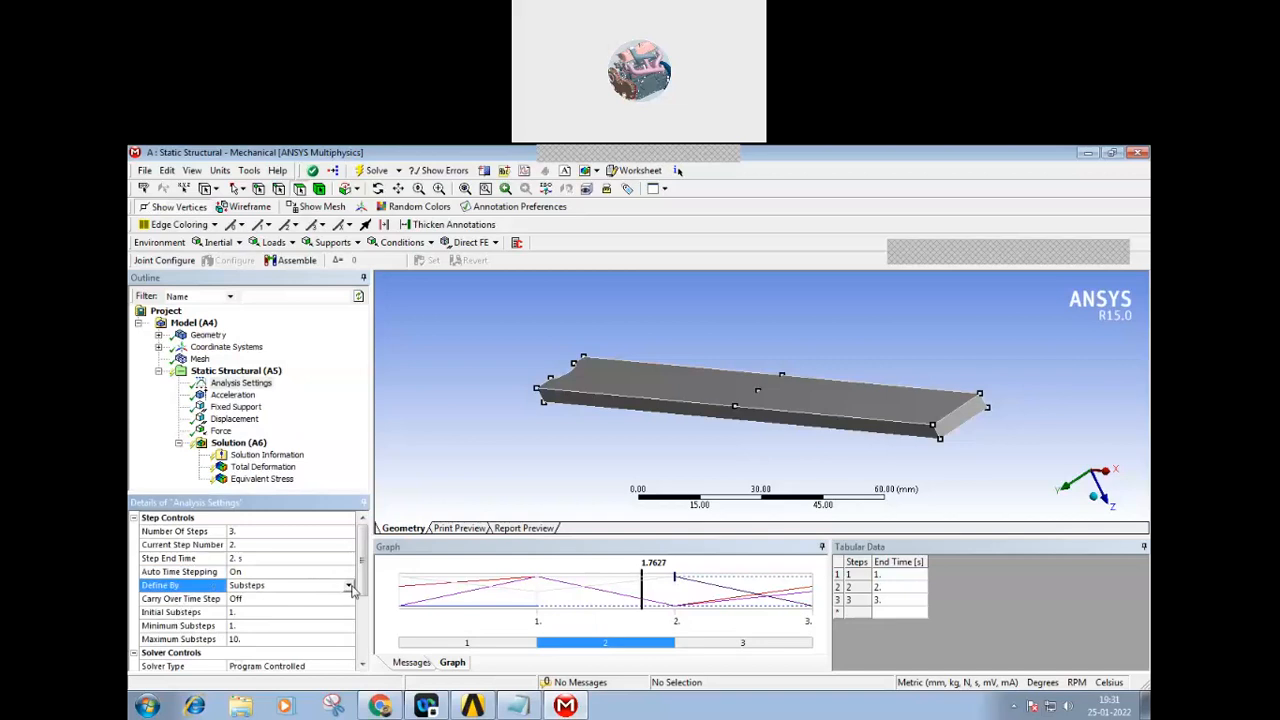
click(349, 587)
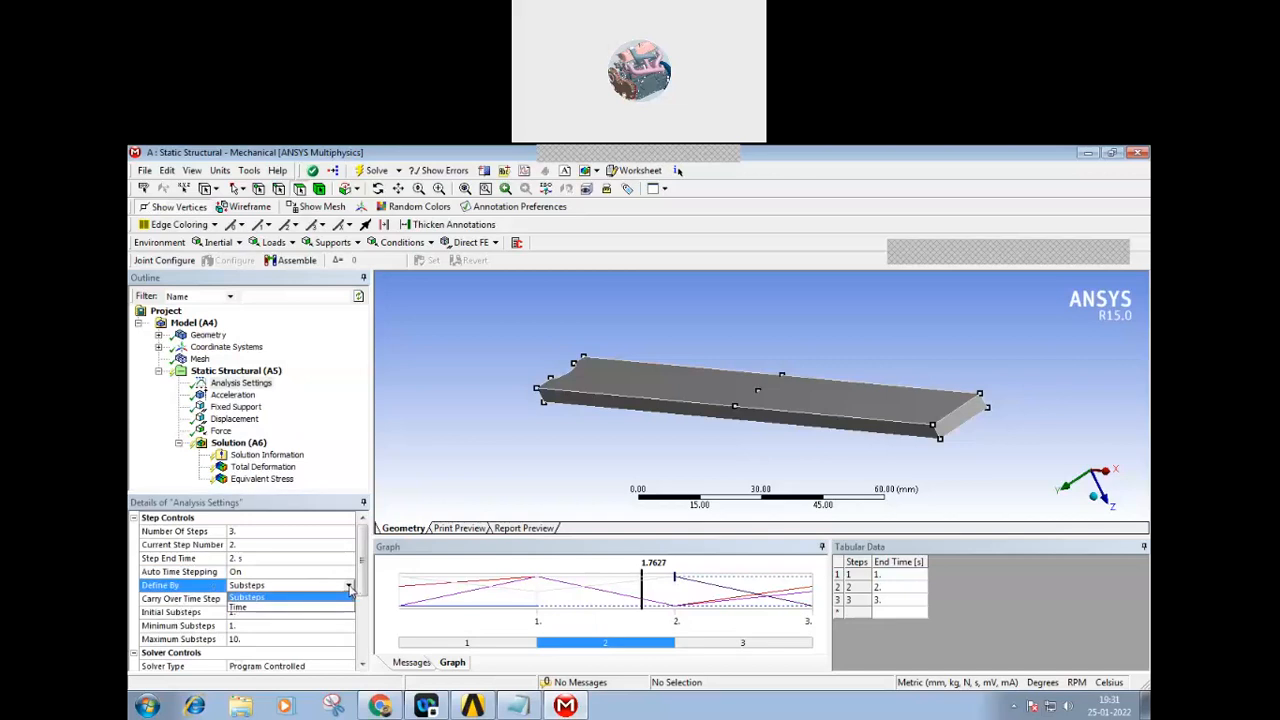
click(447, 487)
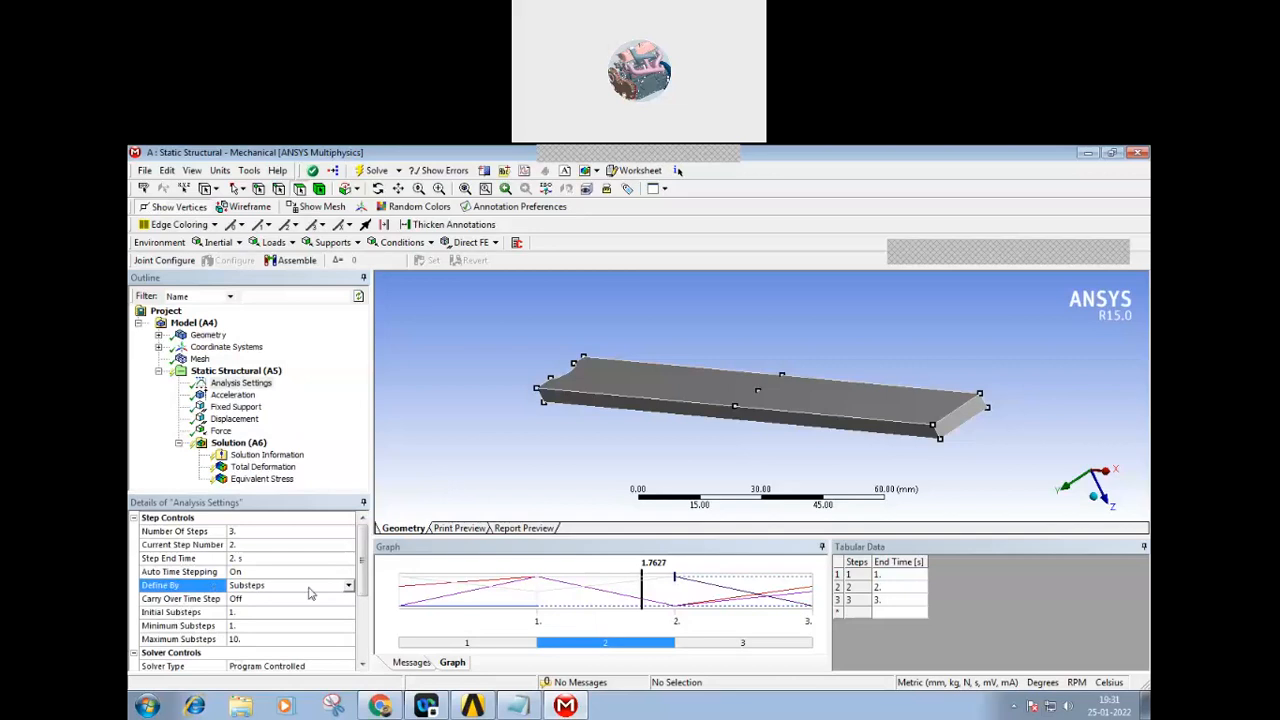
- Set Initial Substeps to 3, keeping Minimum Substeps at 1 and Maximum Substeps at 10
click(240, 613)
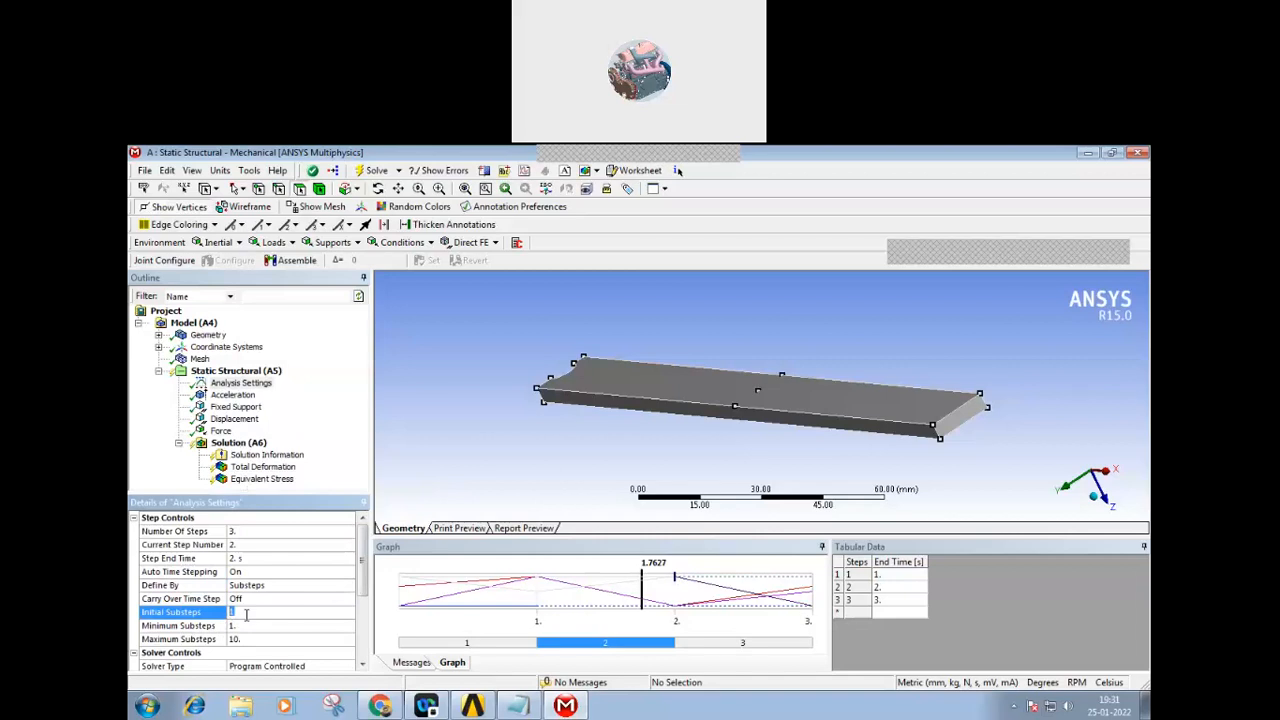
text(3)
click(241, 626)
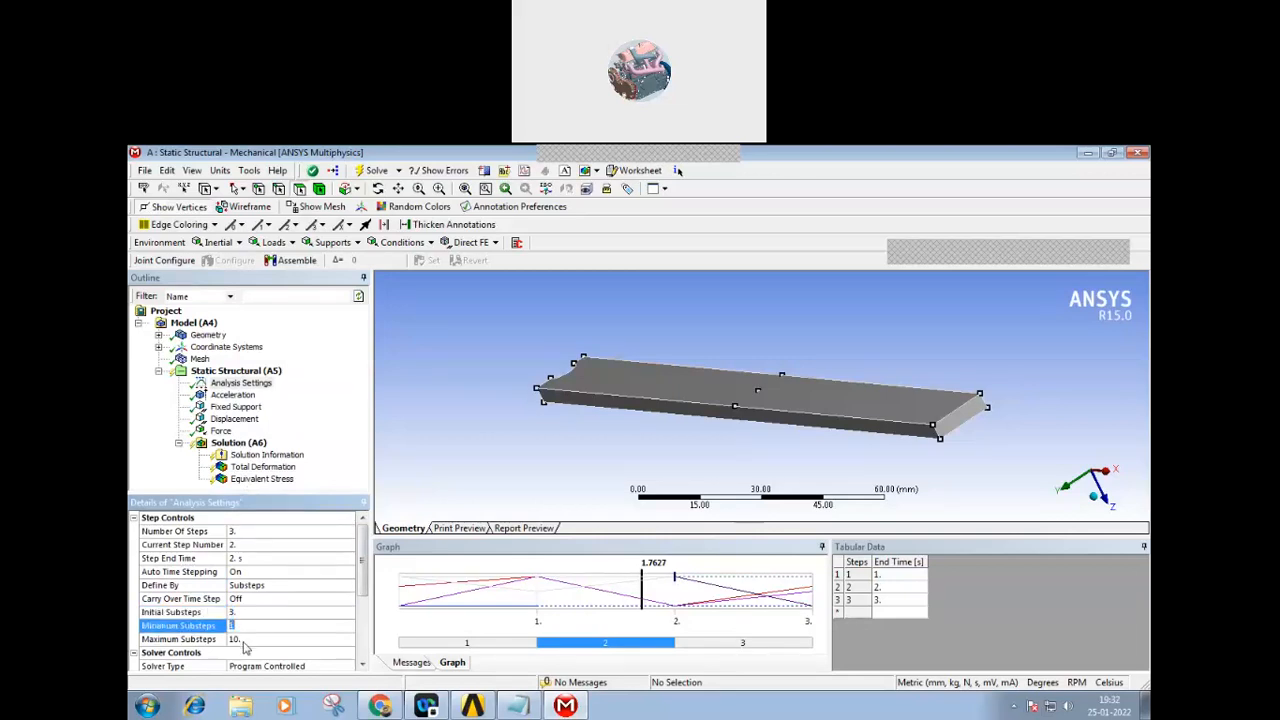
click(243, 640)
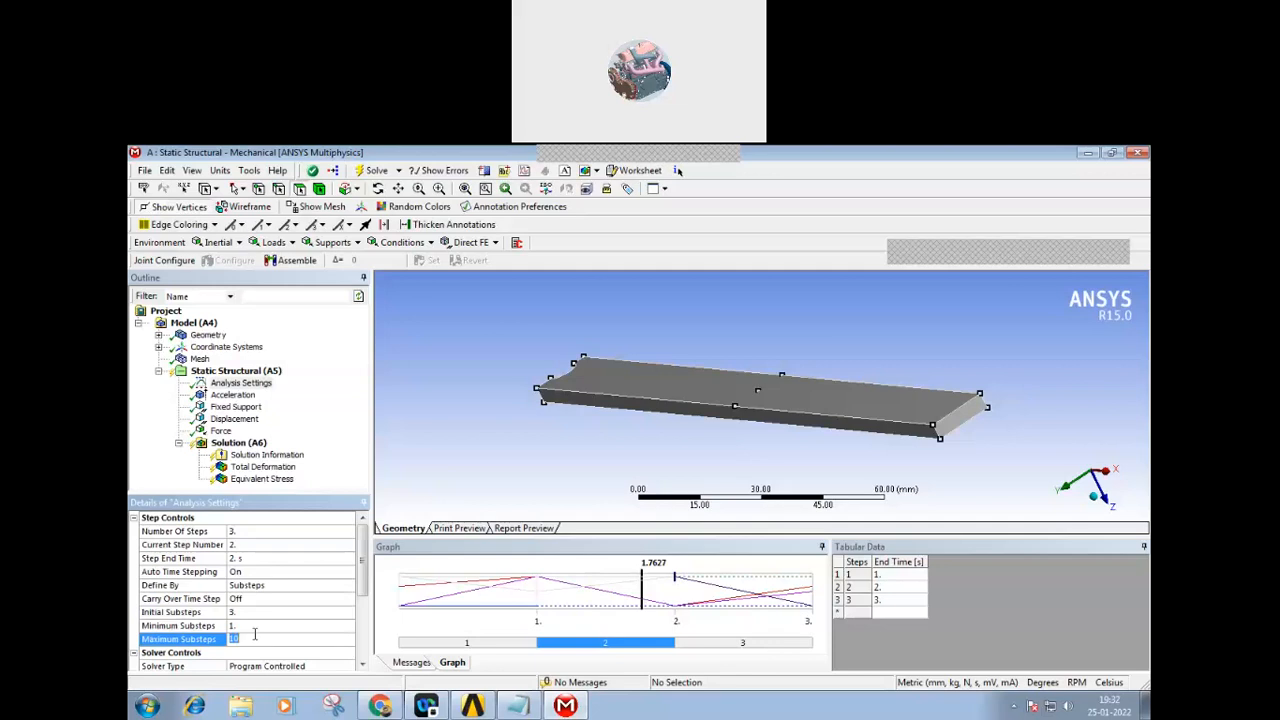
click(463, 458)
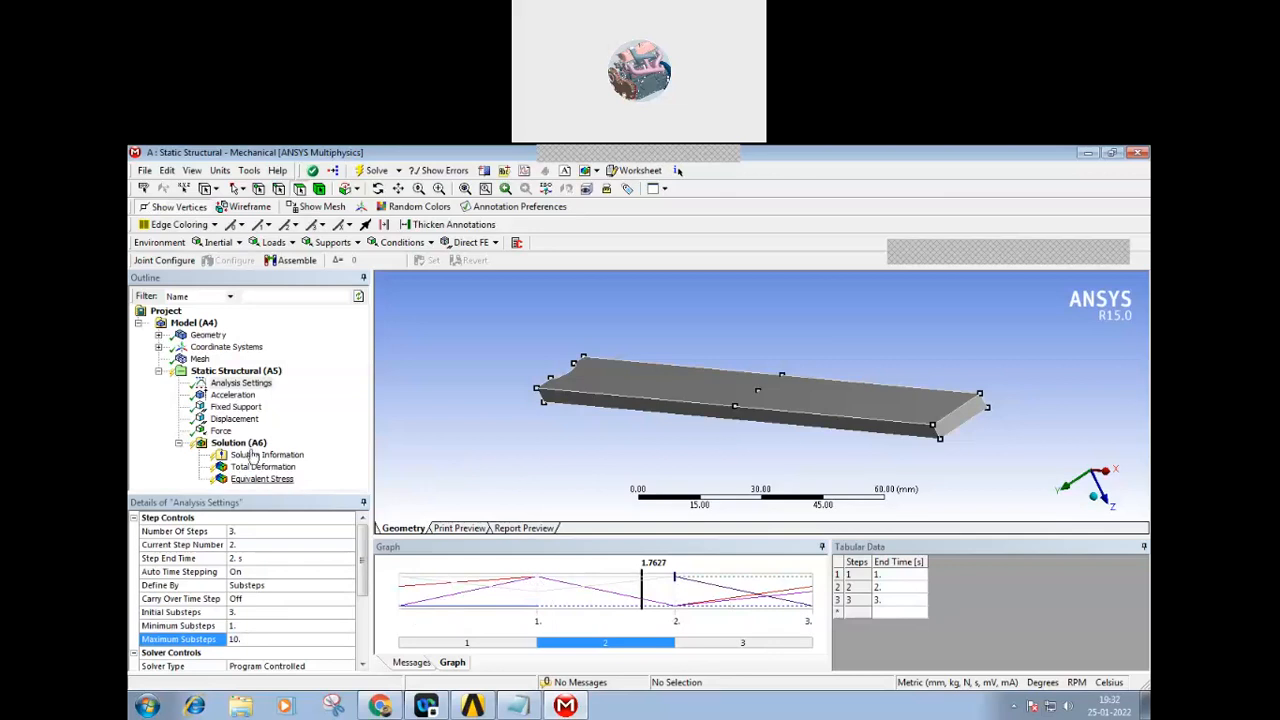
- Check the Force load's tabular data, and set Initial Substeps for step 2 to 4 in Analysis Settings
click(222, 431)
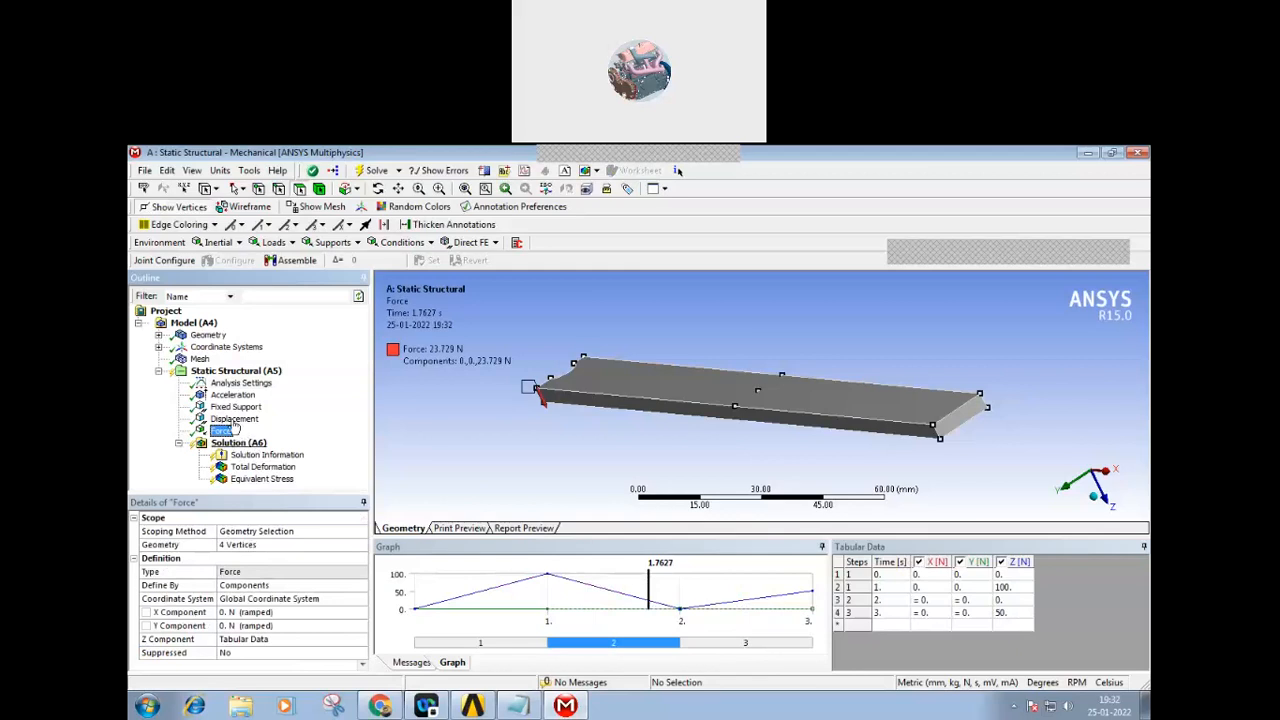
click(242, 386)
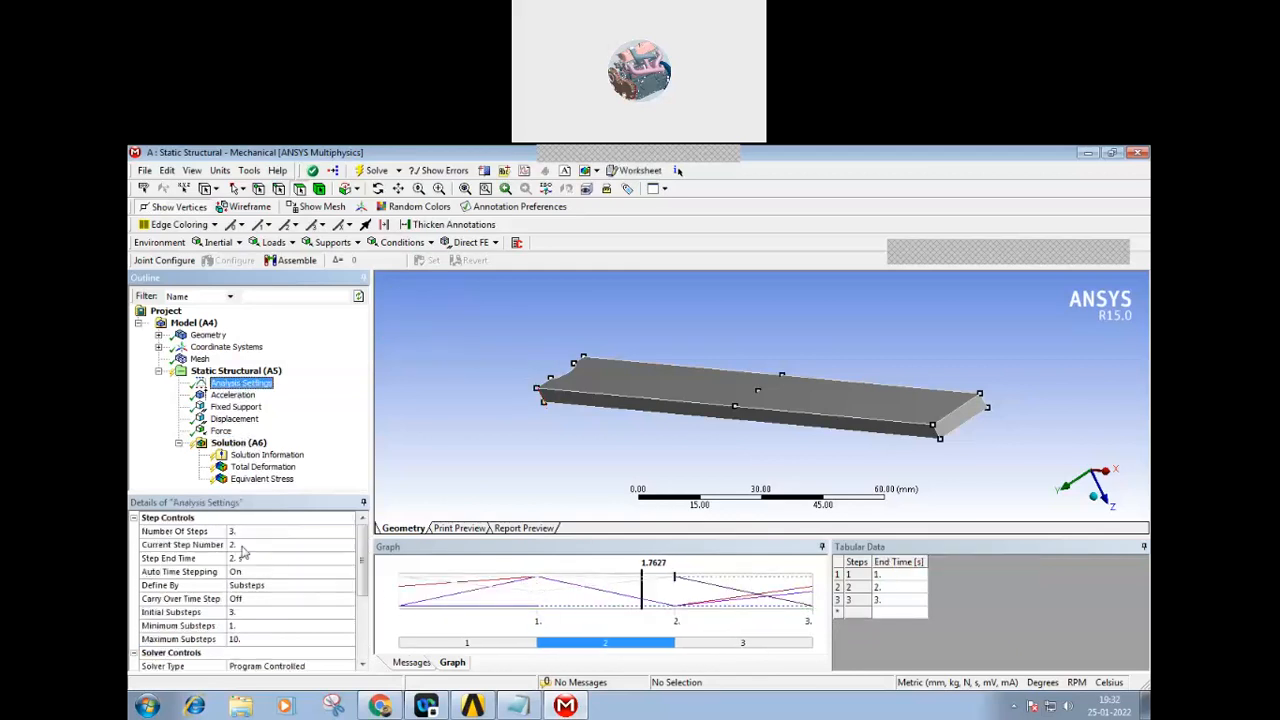
click(246, 613)
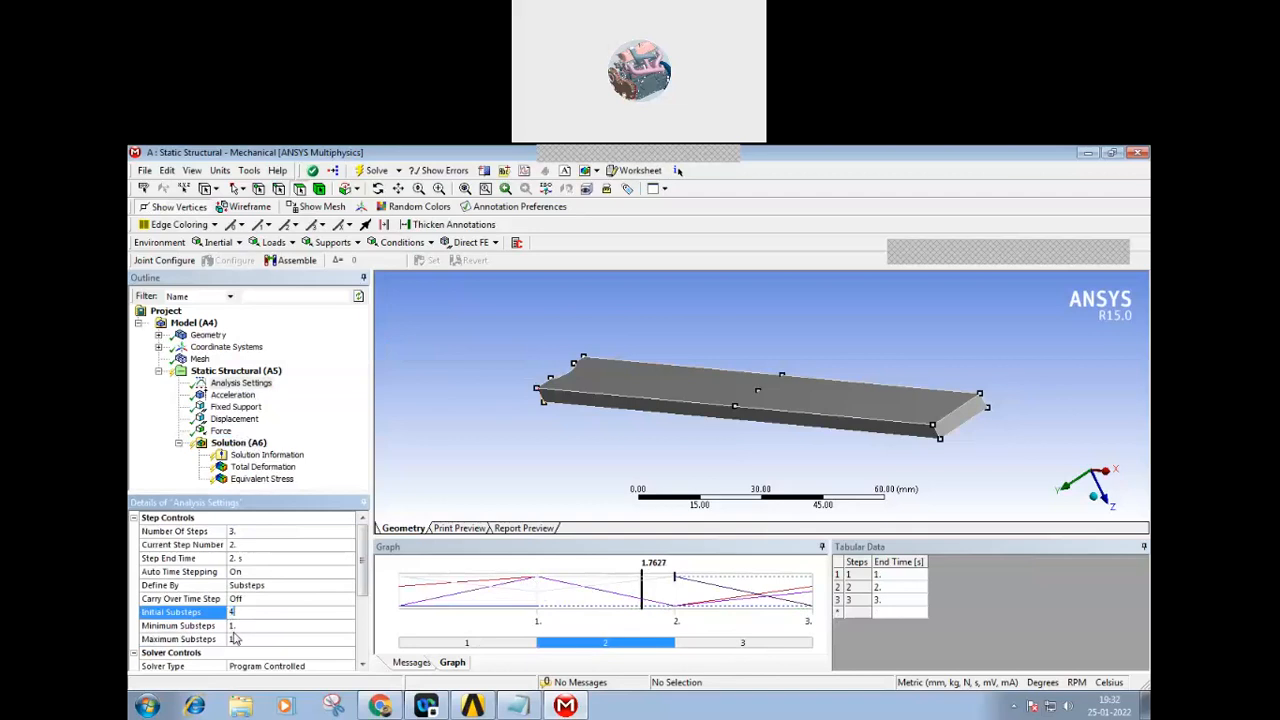
text(4)
click(233, 625)
click(235, 639)
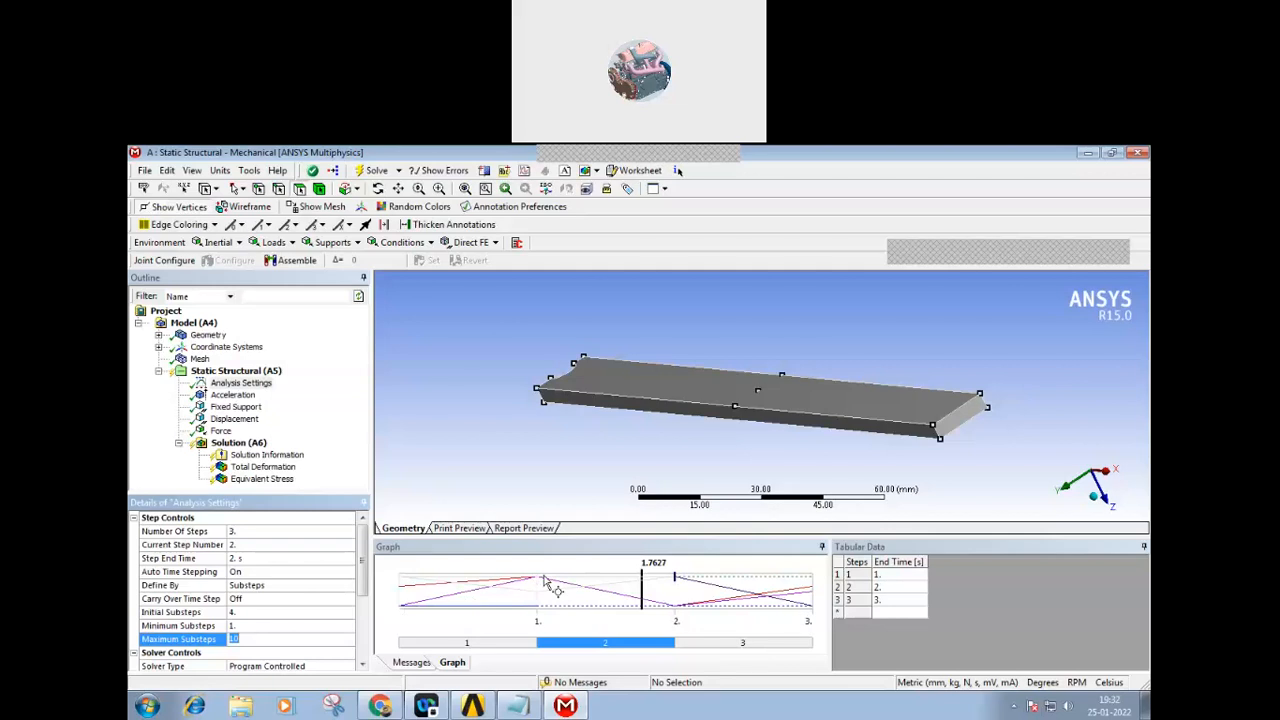
- Review the Initial, Minimum and Maximum Substeps and Carry Over Time Step settings of step 2 without changing their values
click(234, 625)
click(232, 612)
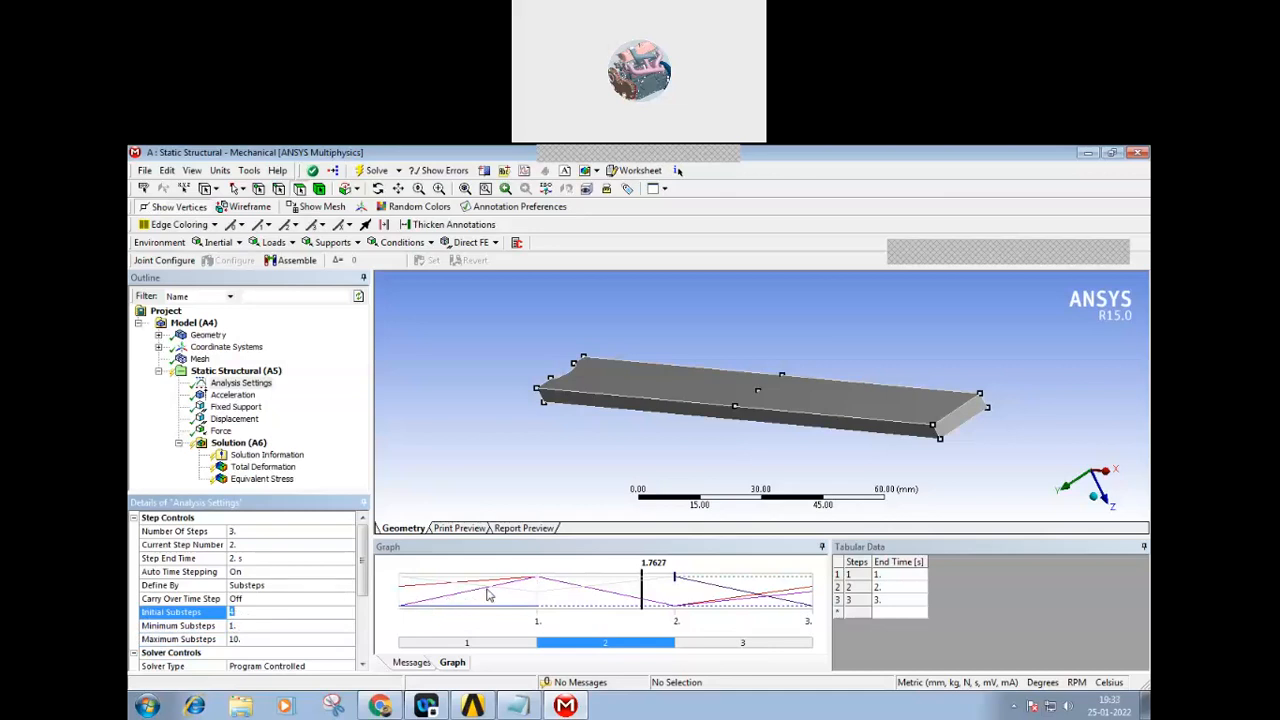
text(4)
click(246, 600)
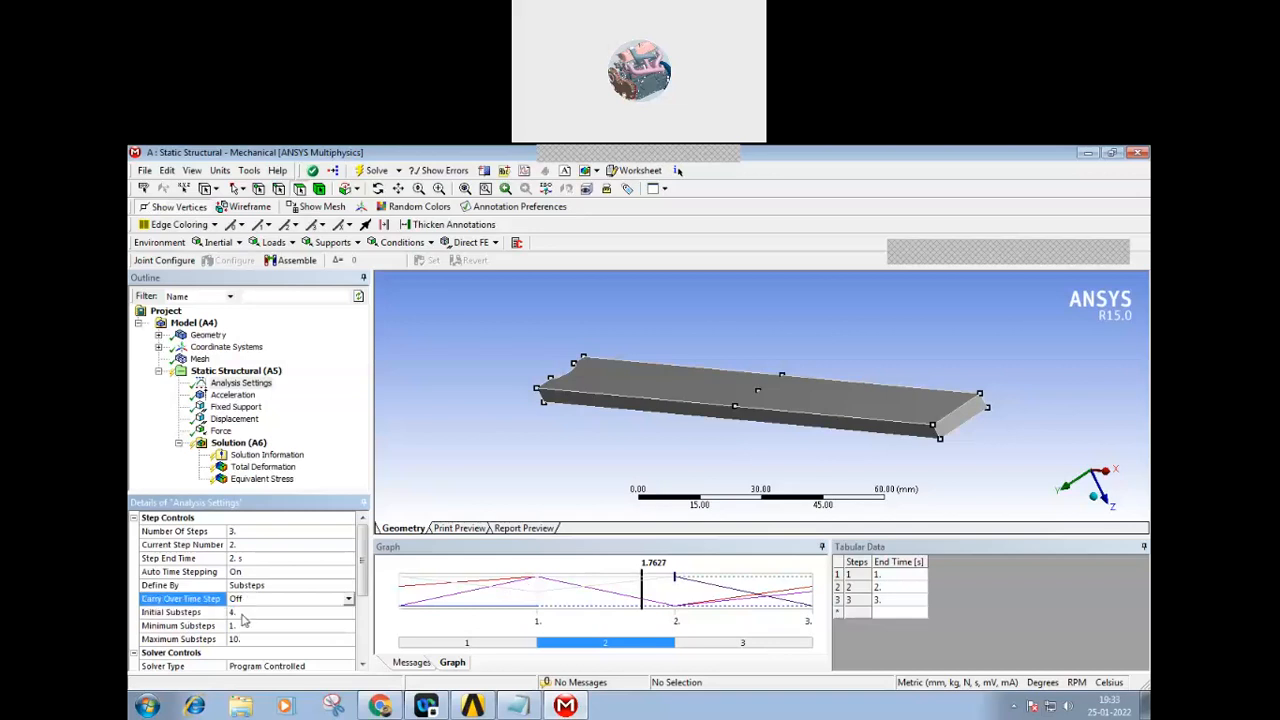
click(234, 626)
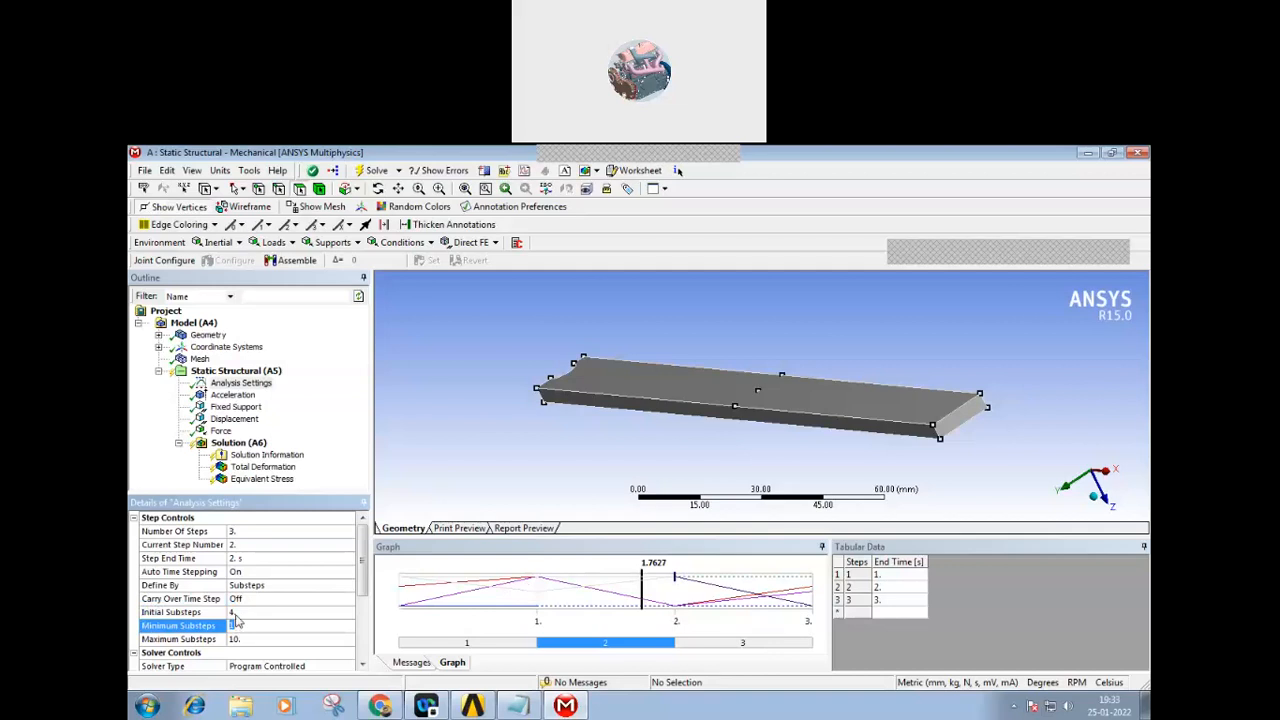
click(236, 612)
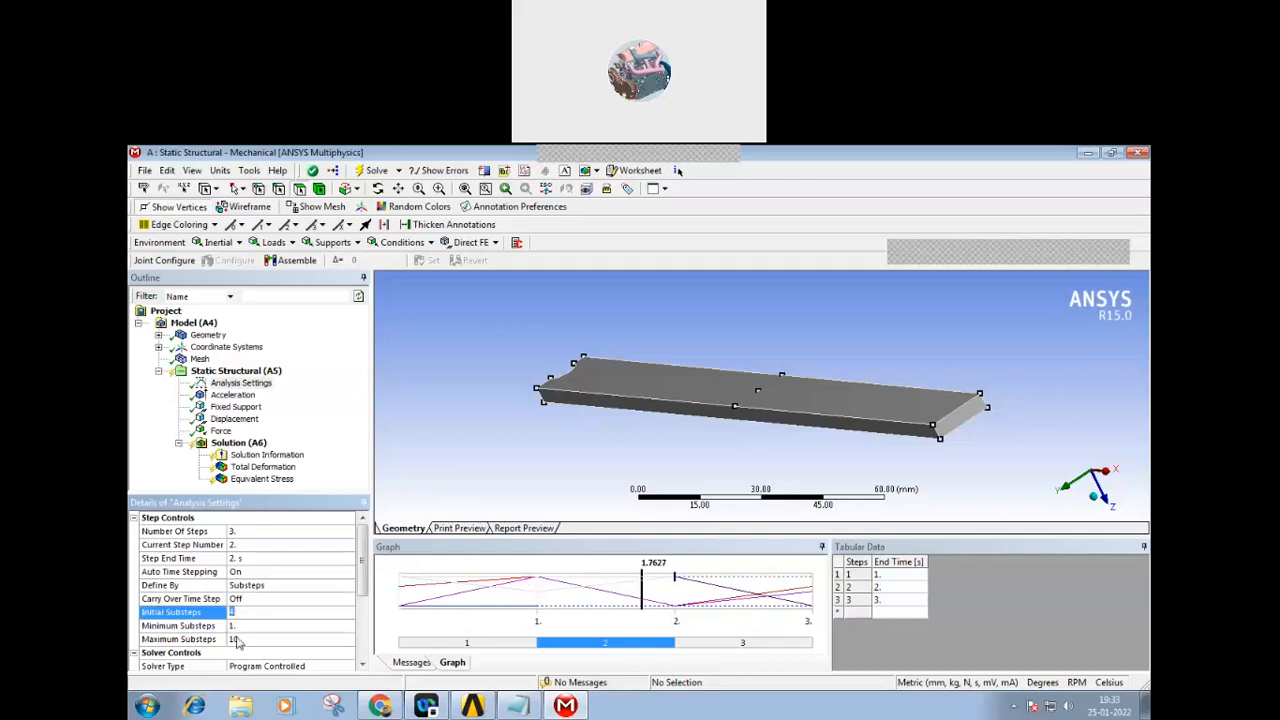
click(236, 639)
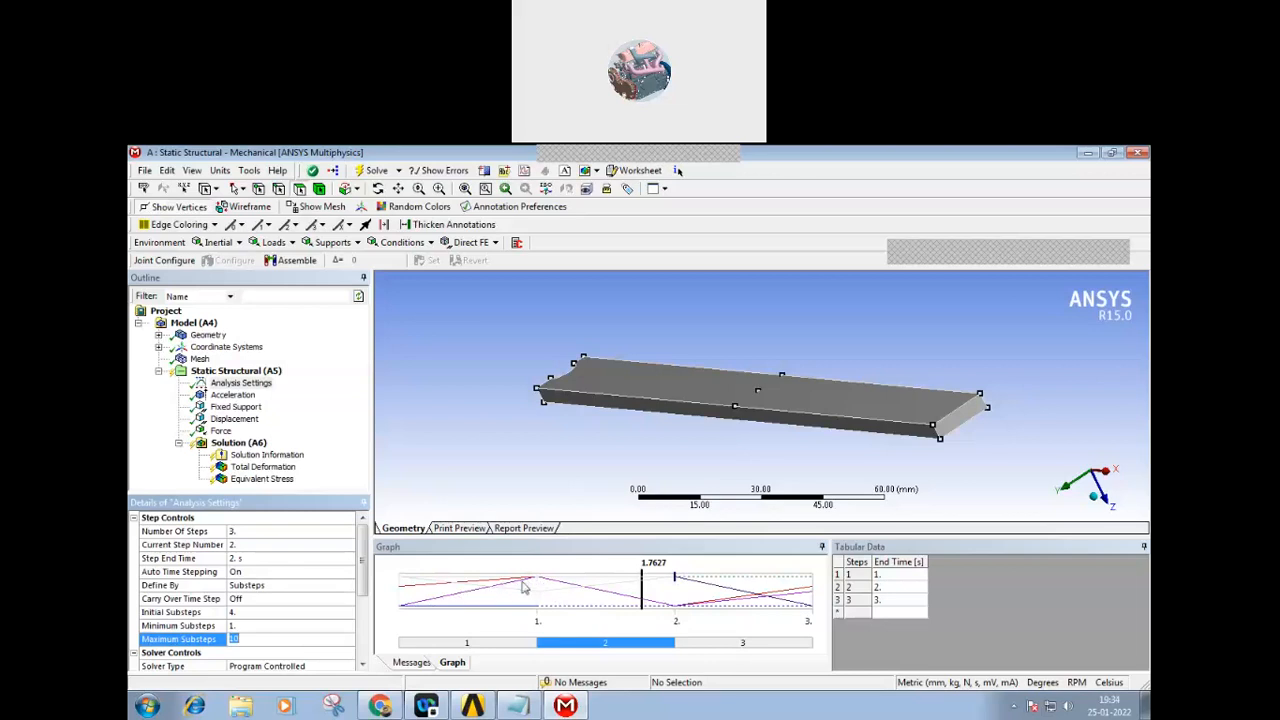
click(236, 617)
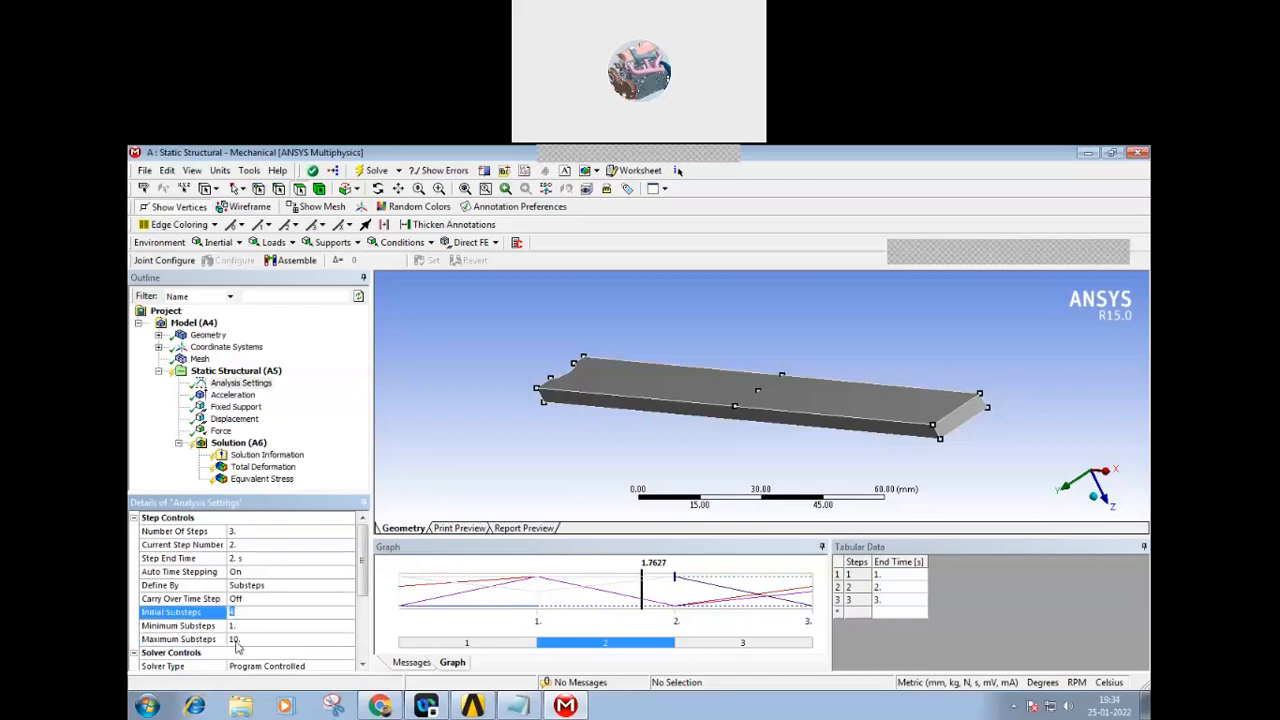
text(4)
click(236, 640)
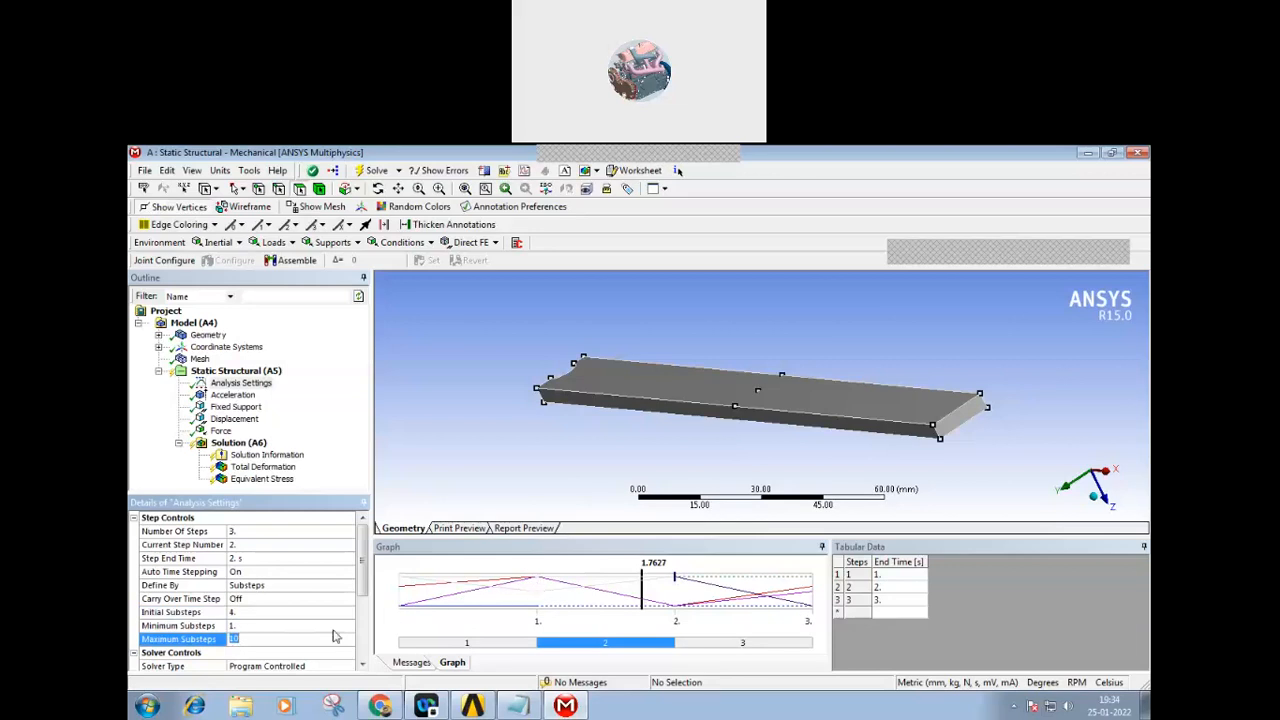
click(255, 640)
key(Return)
- Define step 2's auto time stepping by Time instead of Substeps
click(276, 586)
click(349, 588)
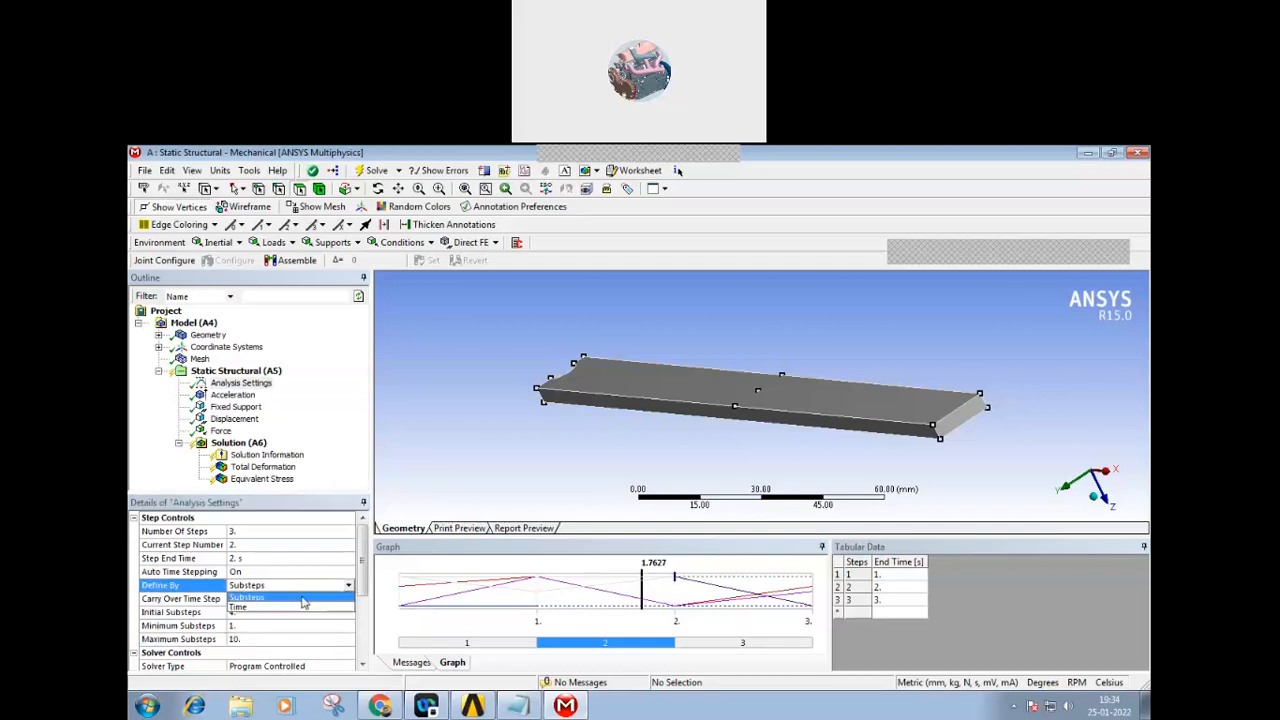
click(243, 606)
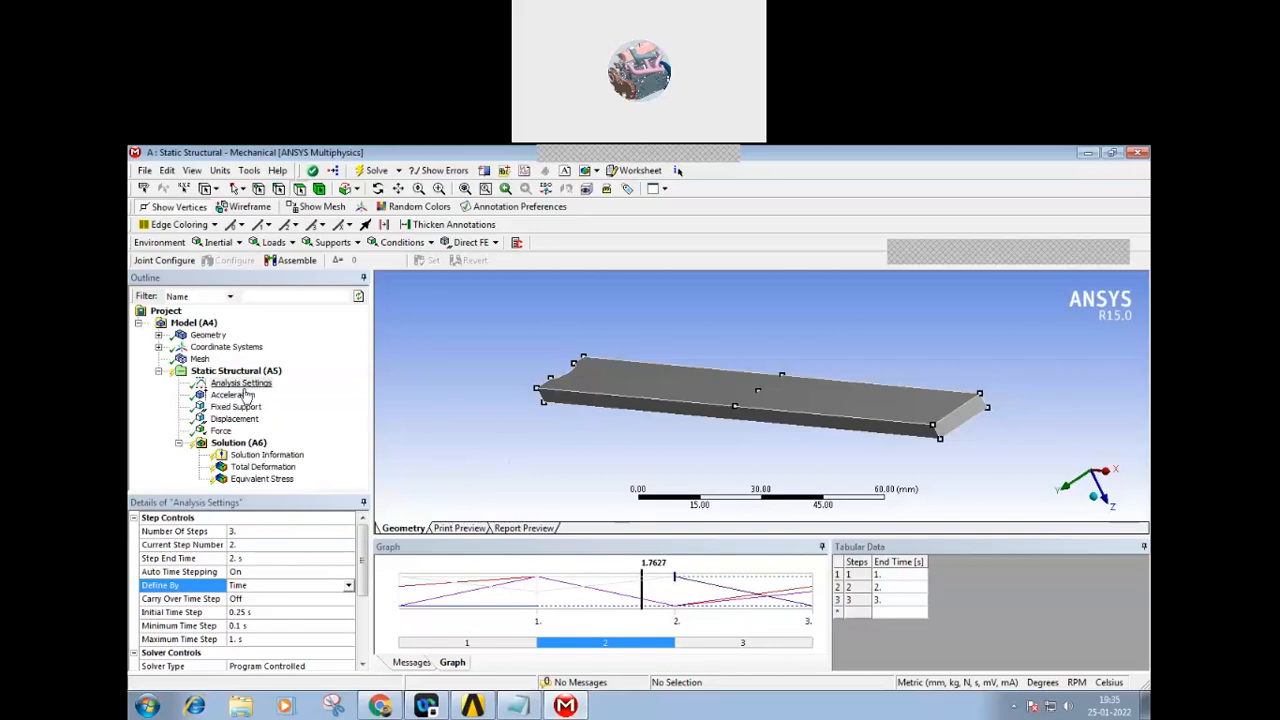
- Set the Number Of Steps in Analysis Settings to 4
click(243, 531)
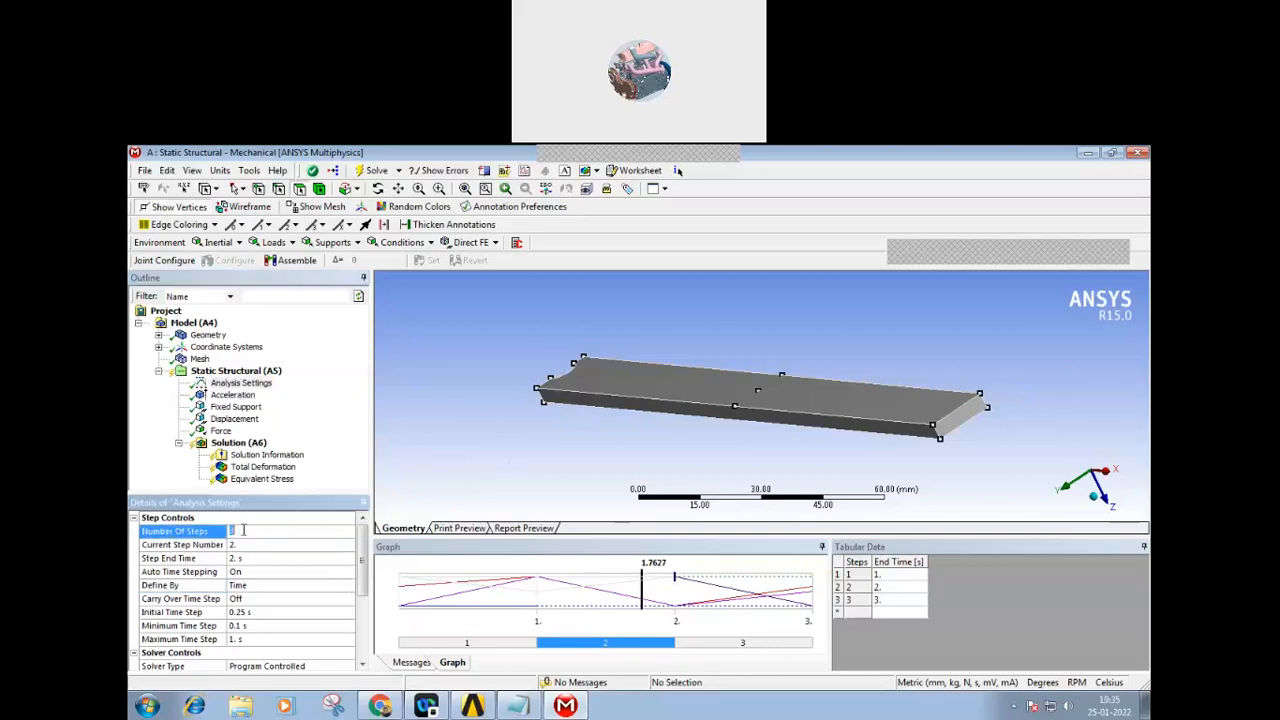
text(4)
key(Tab)
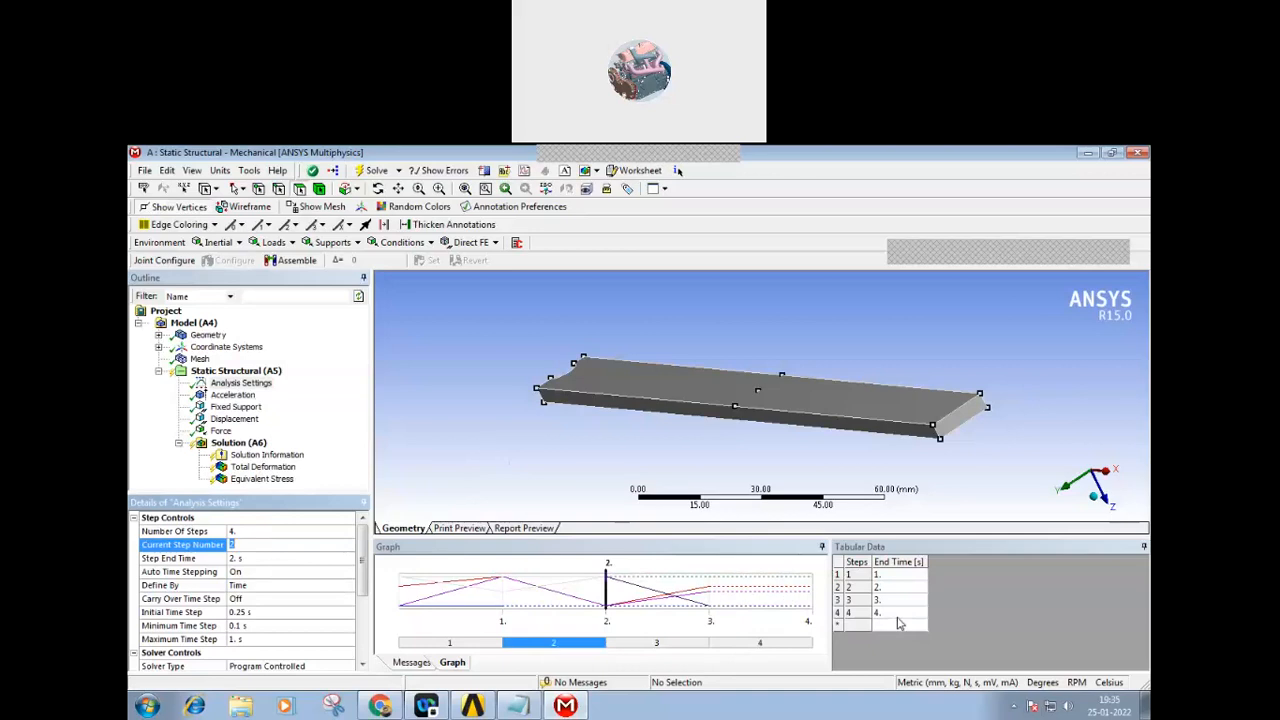
- Set the Force load's Z component for step 4 to 0 N in its tabular data
click(222, 431)
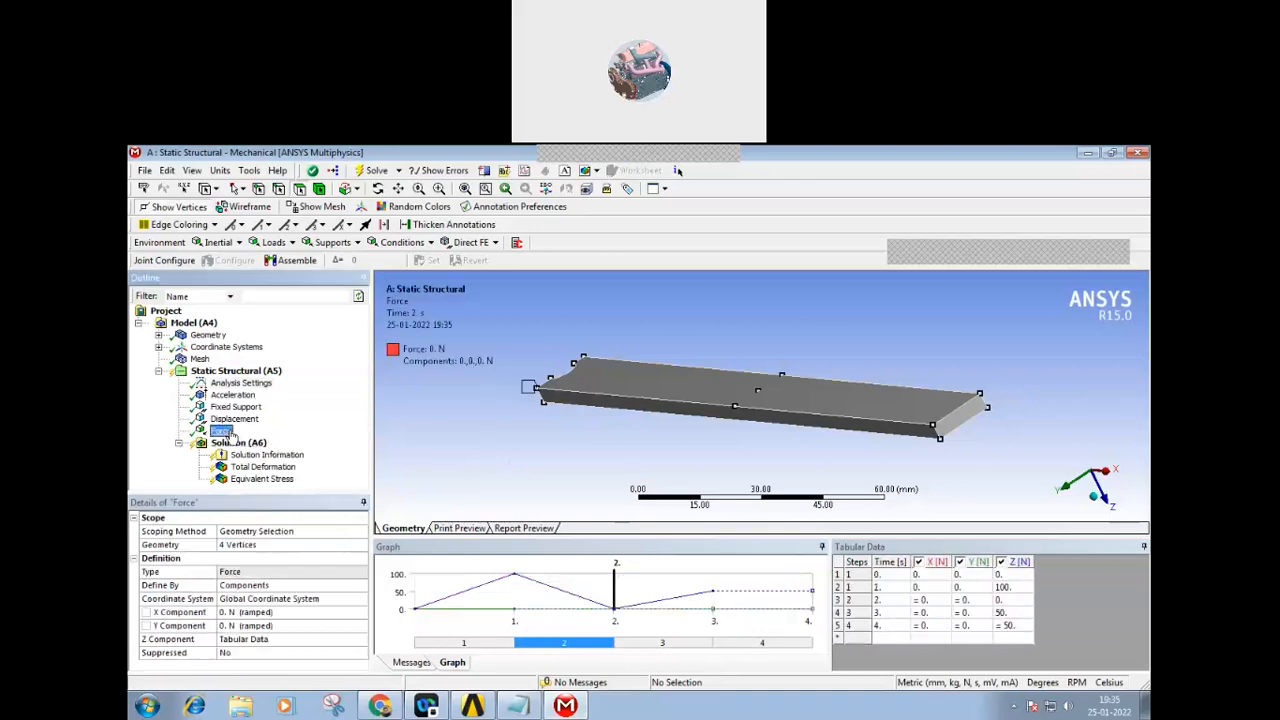
click(1008, 626)
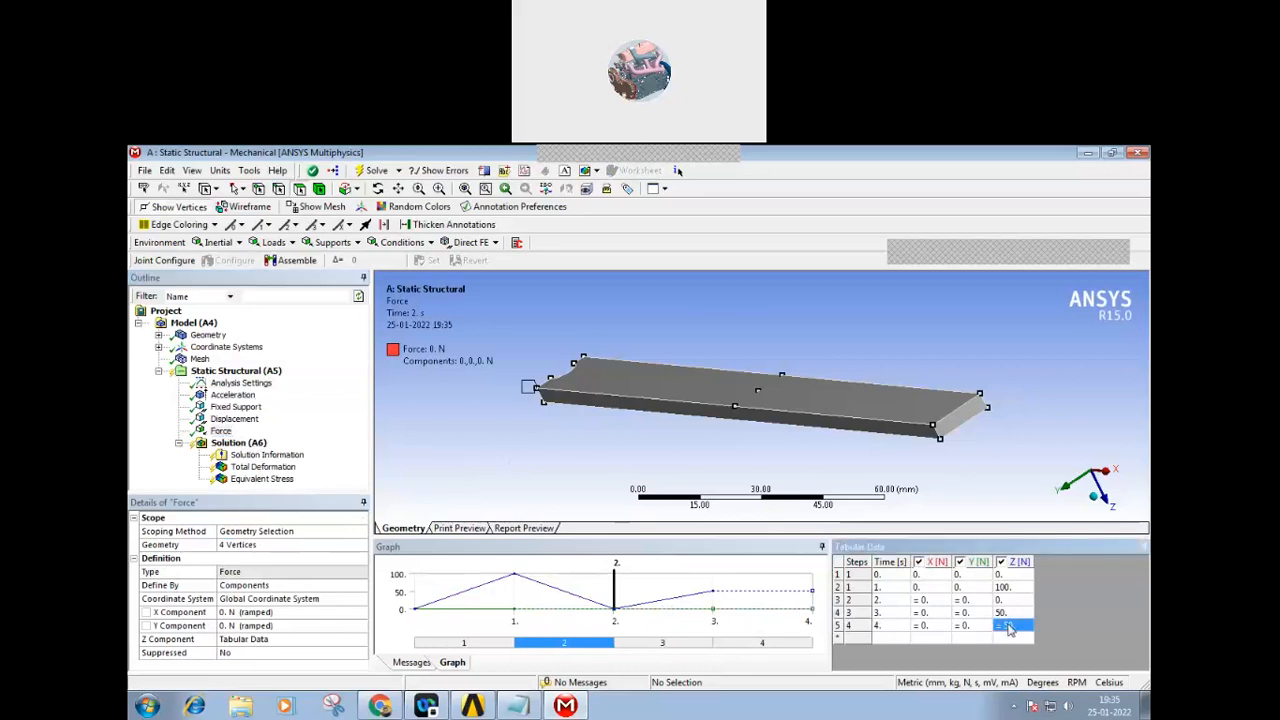
text(0)
click(1022, 602)
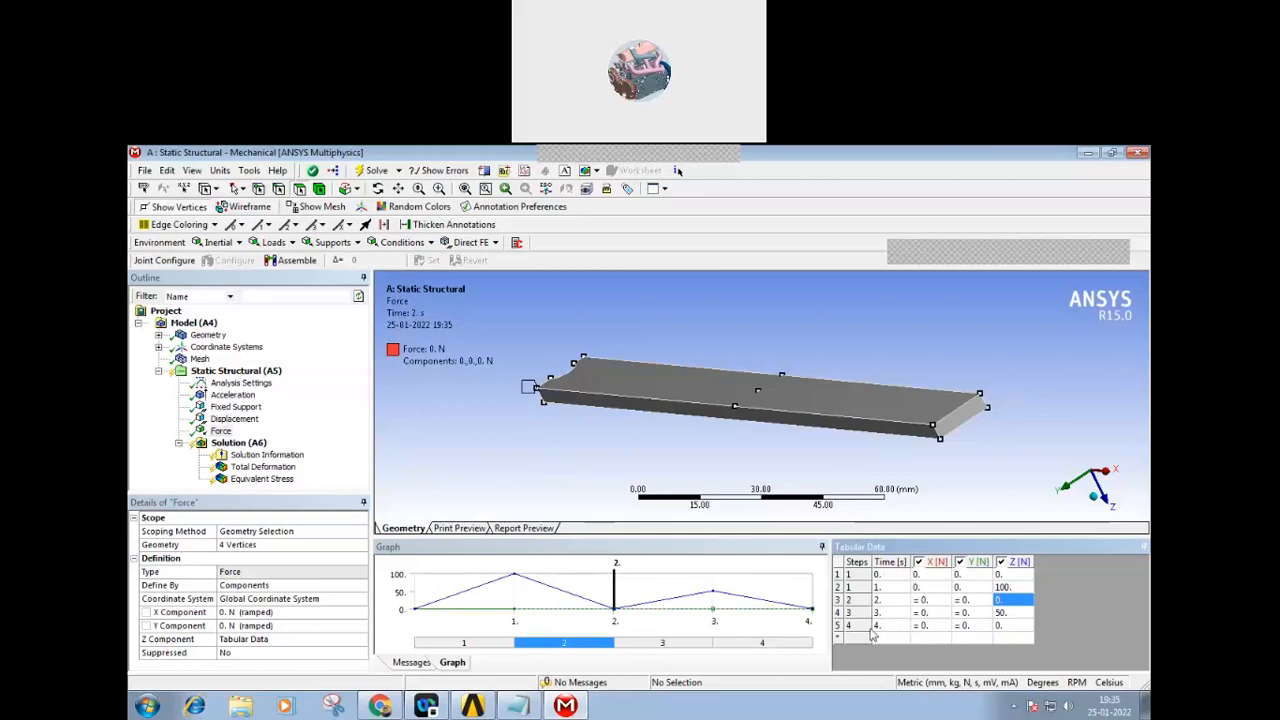
click(504, 456)
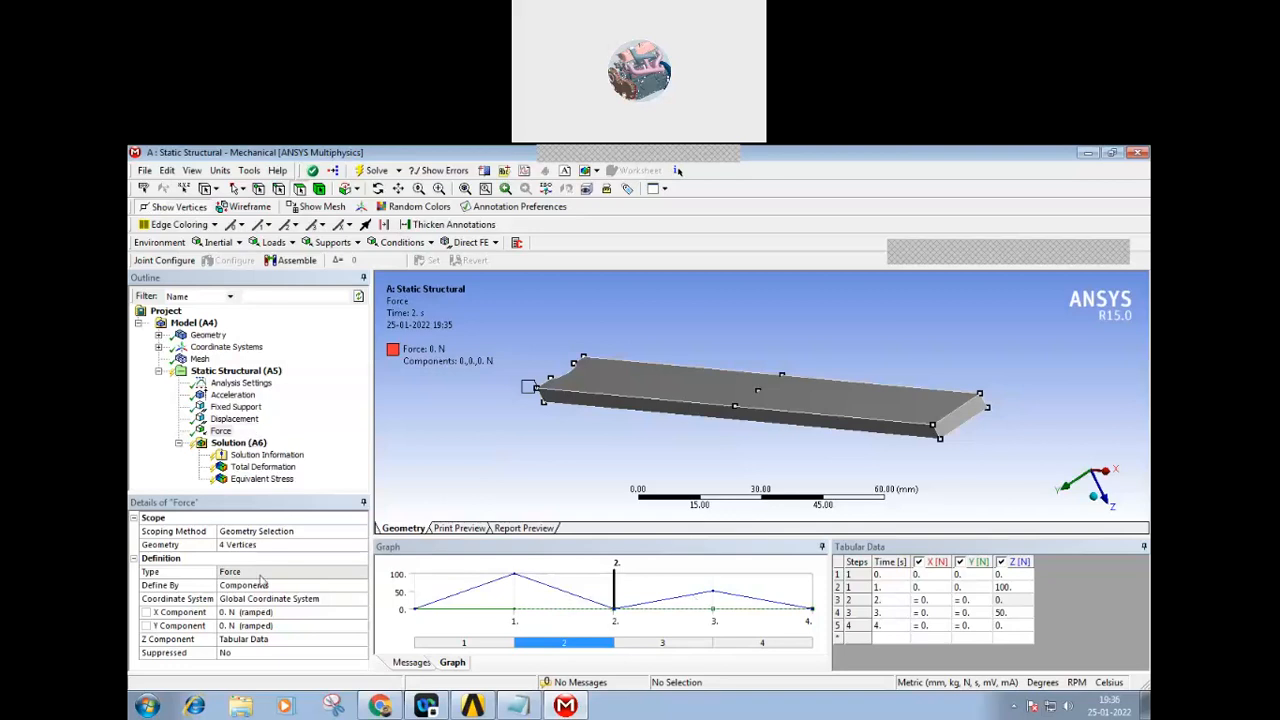
click(224, 431)
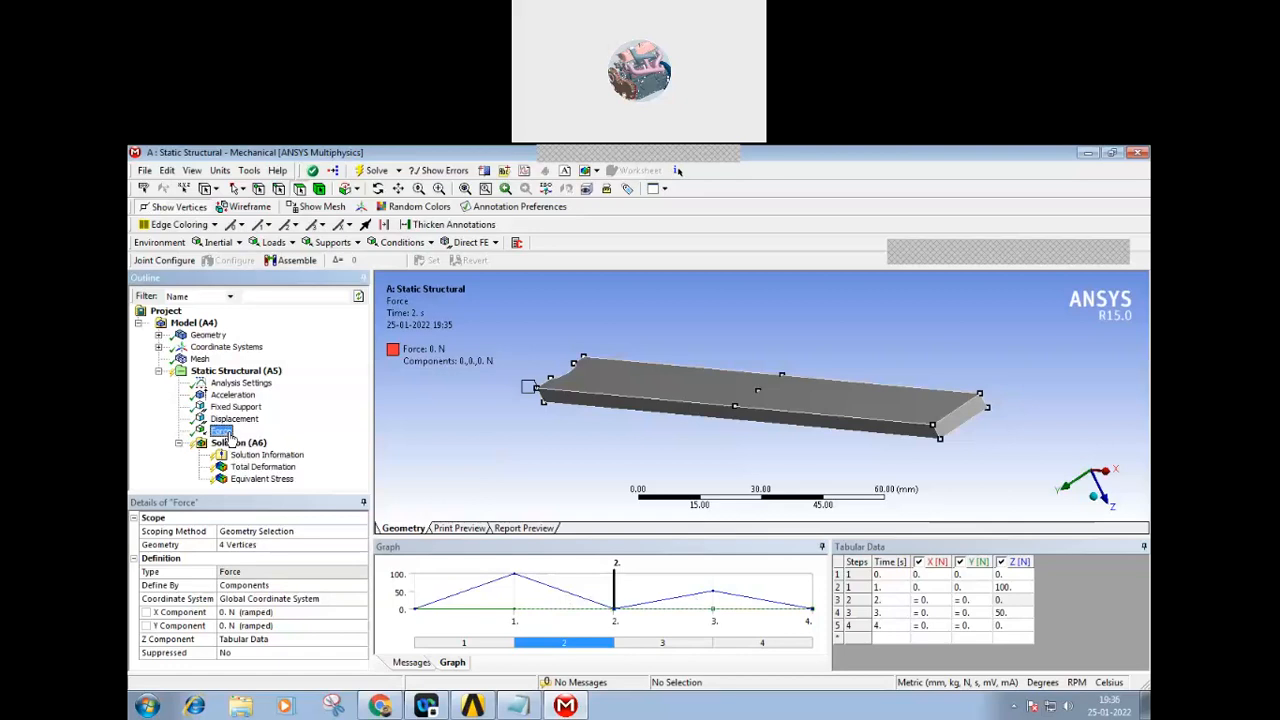
- Define step 2's auto time stepping by Substeps in Analysis Settings, with Auto Time Stepping kept on
click(238, 383)
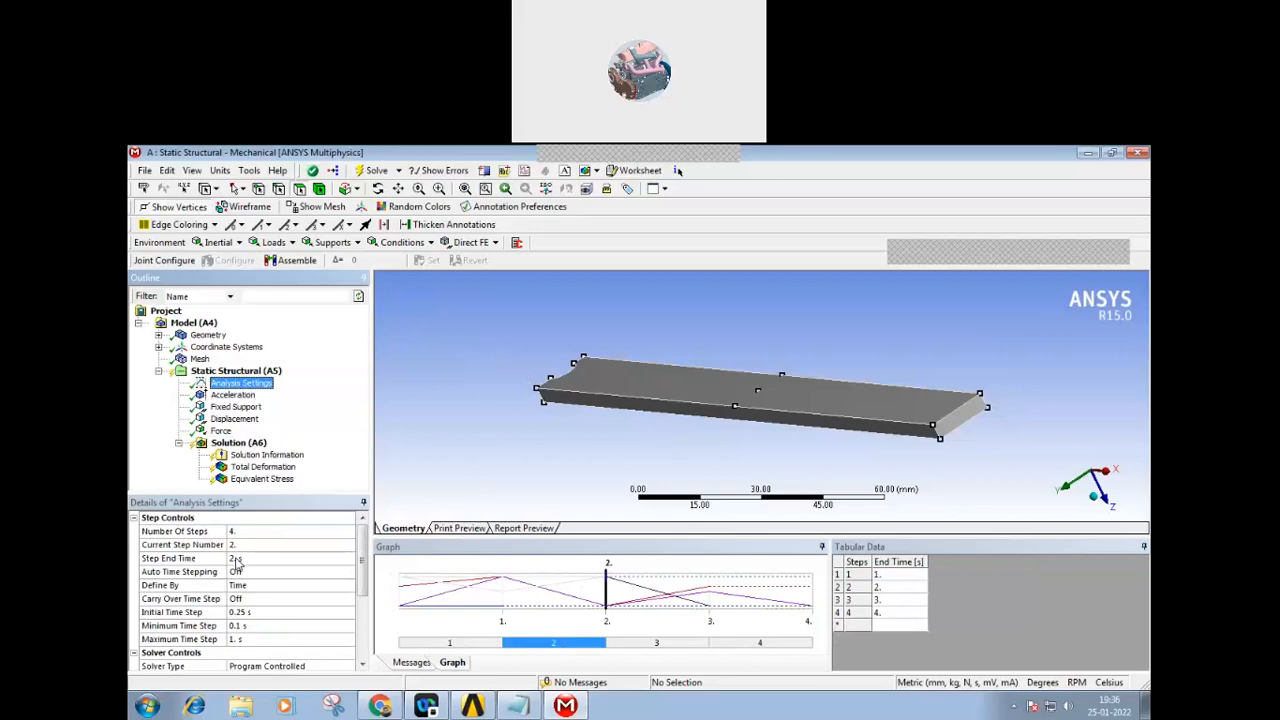
click(237, 574)
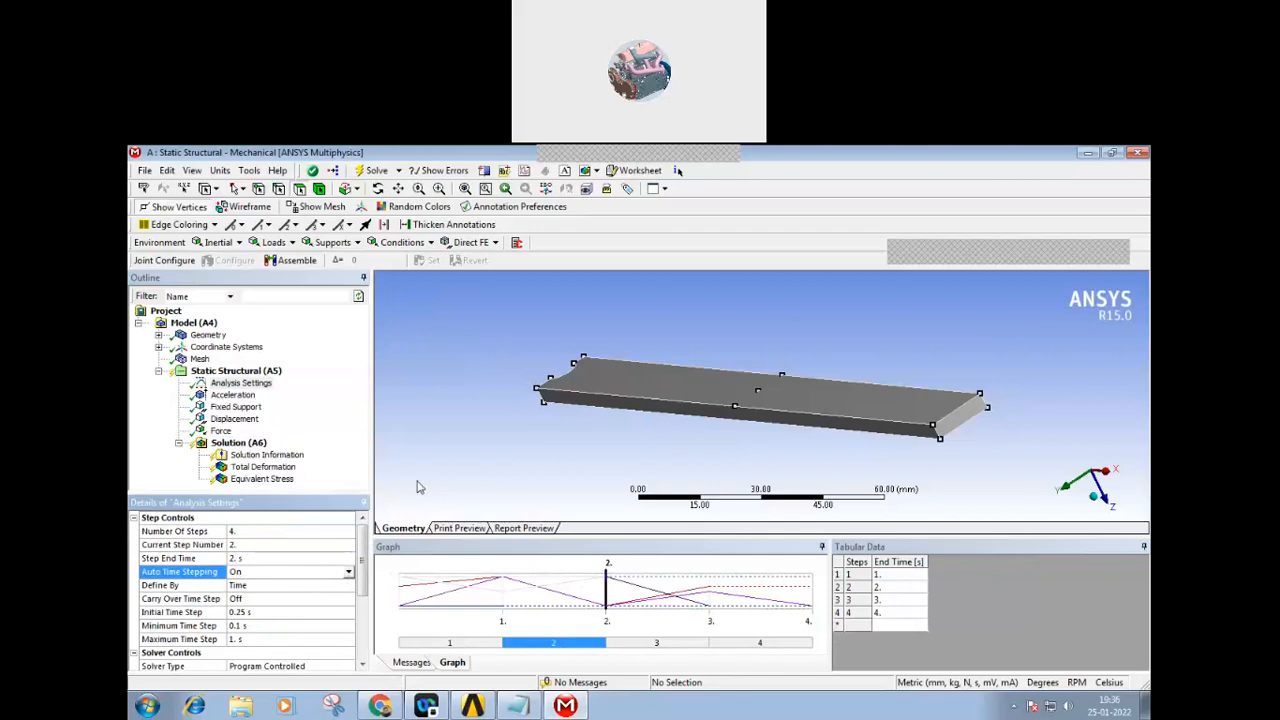
click(230, 583)
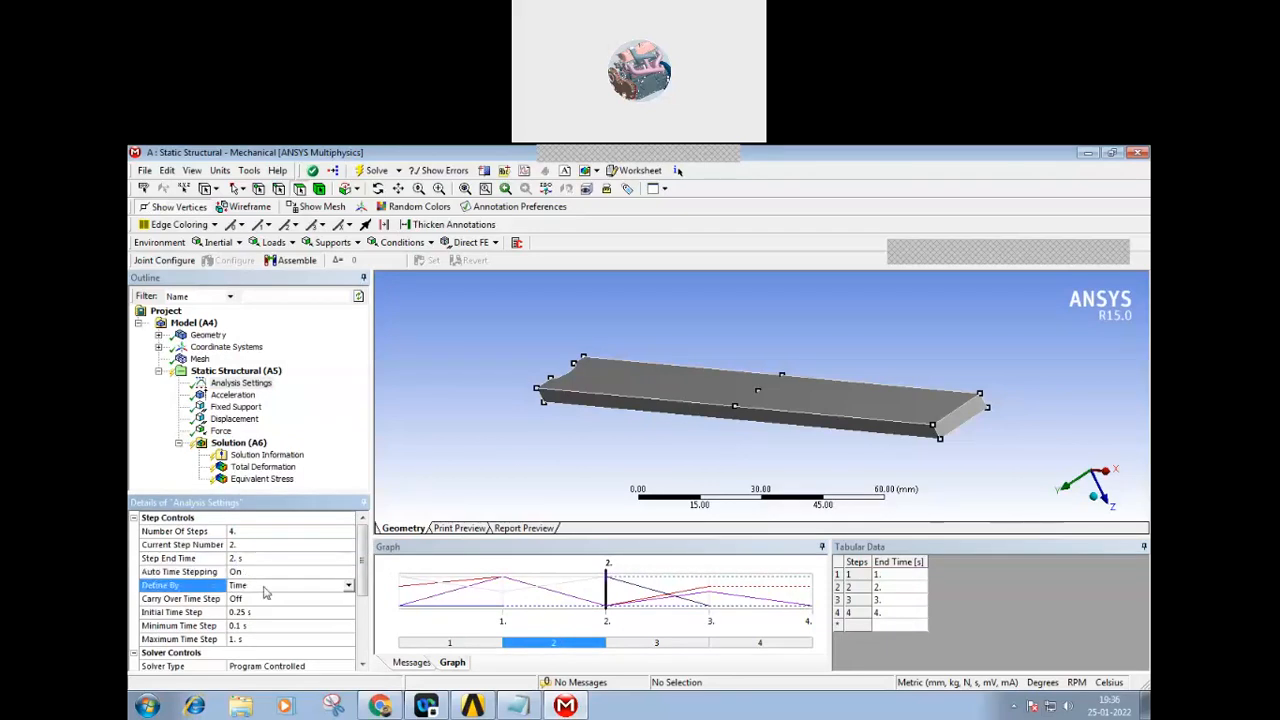
click(349, 587)
click(285, 597)
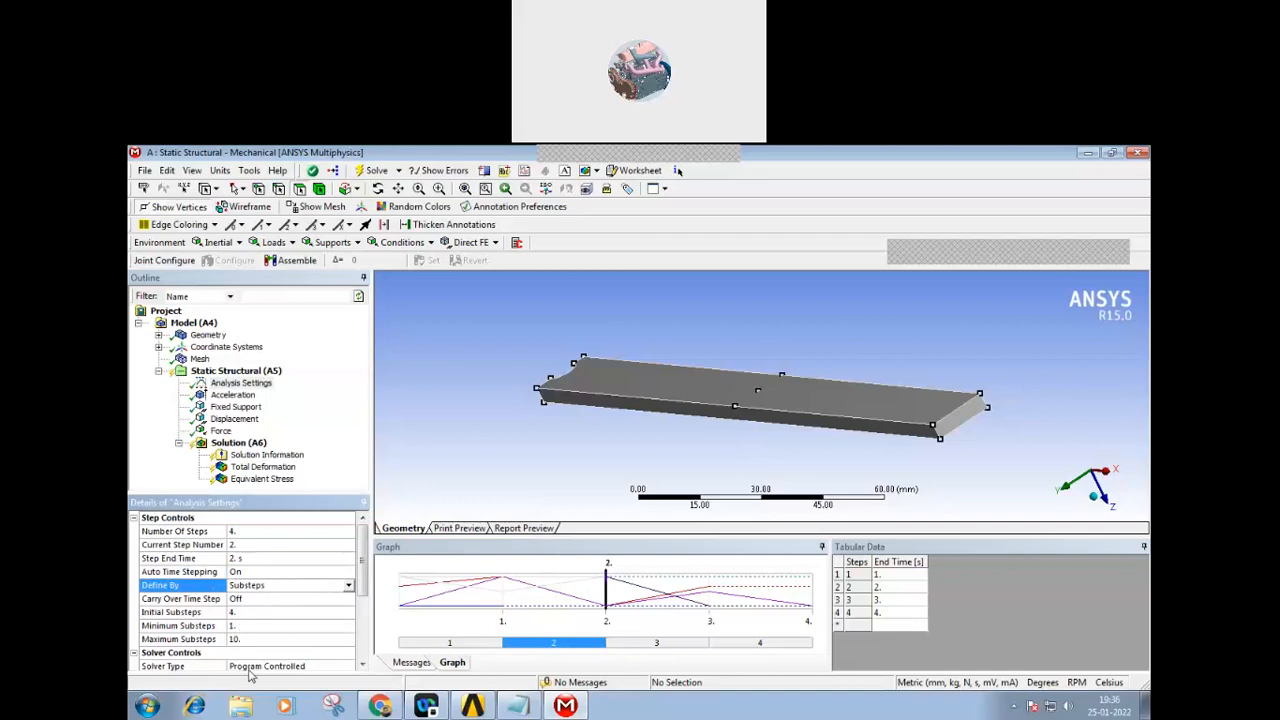
mouse_move(362, 578)
mouse_down()
mouse_move(355, 643)
mouse_move(360, 580)
mouse_up()
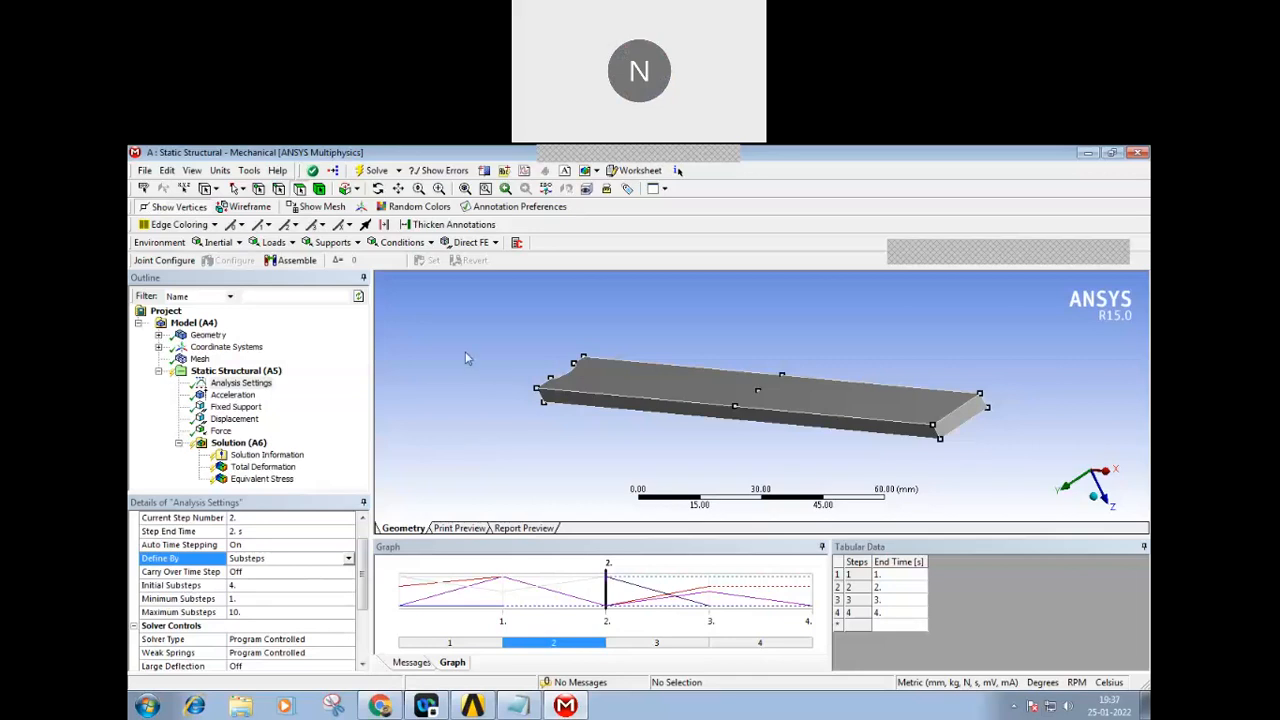
- Close Mechanical to return to the loadSet1 project in Workbench
click(144, 172)
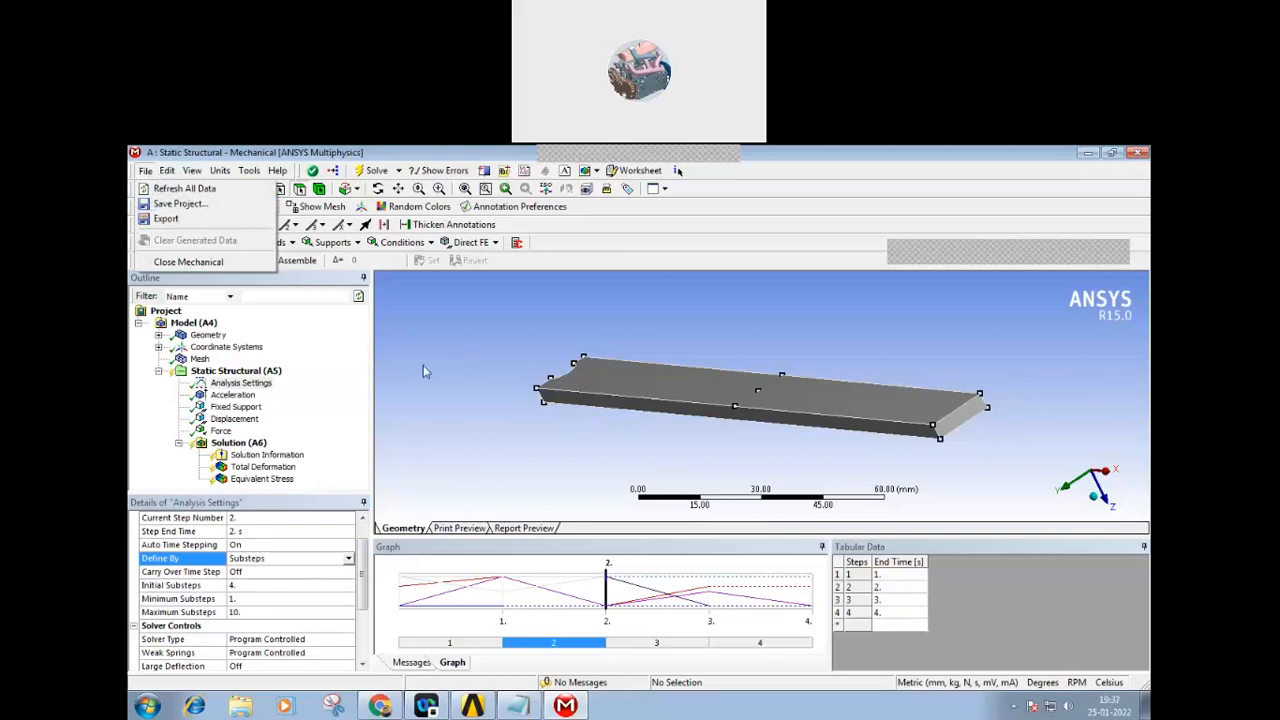
click(145, 171)
click(145, 171)
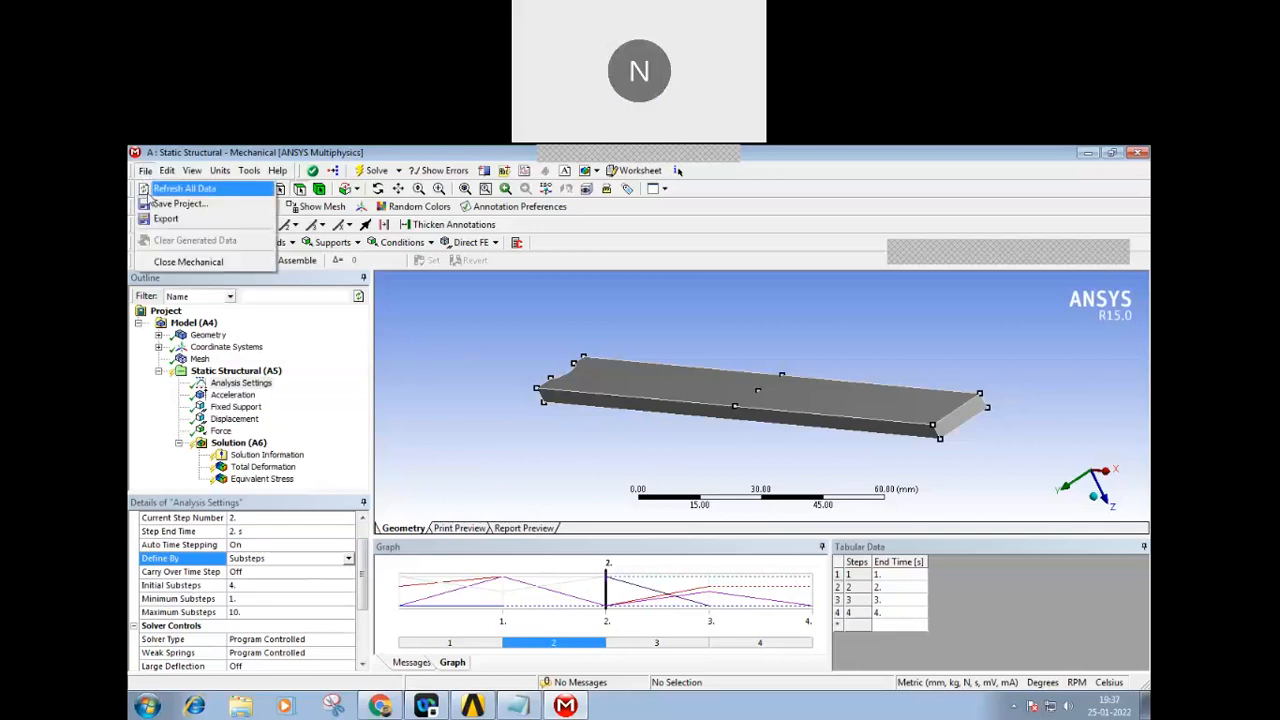
click(183, 263)
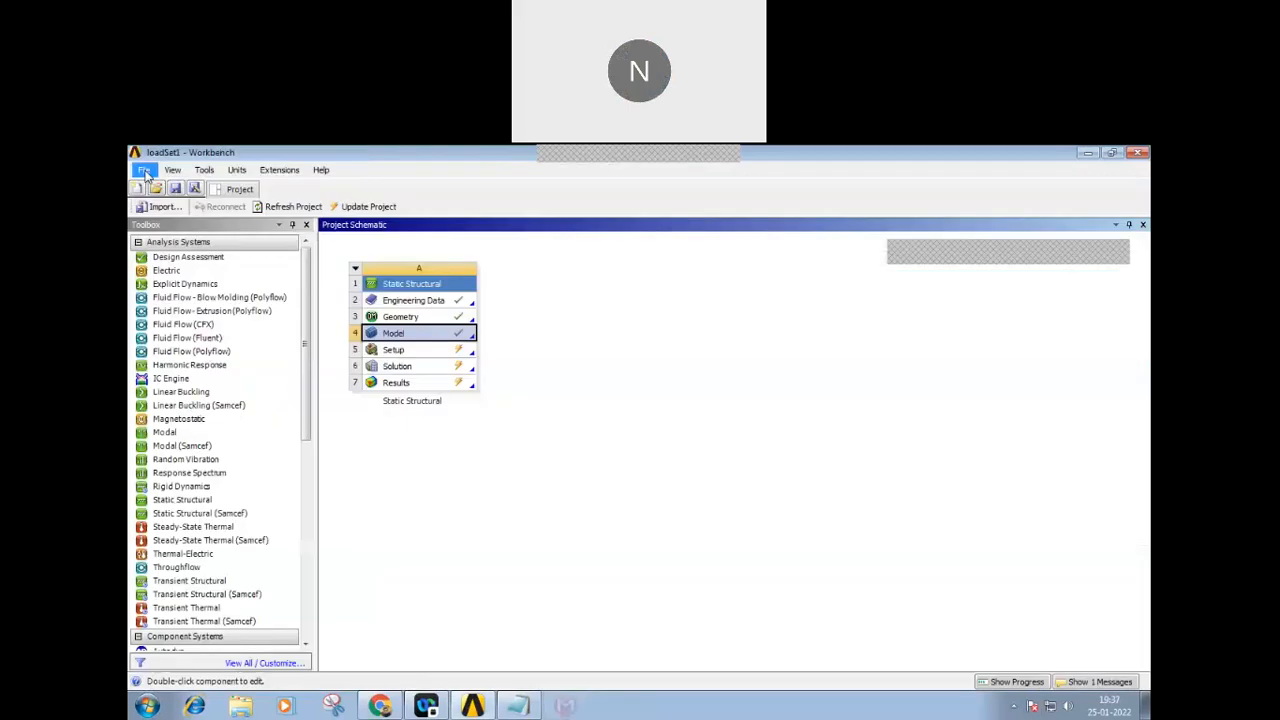
- Start opening another project and browse to the D:\training\ansys_ex2\explicit folder
click(145, 172)
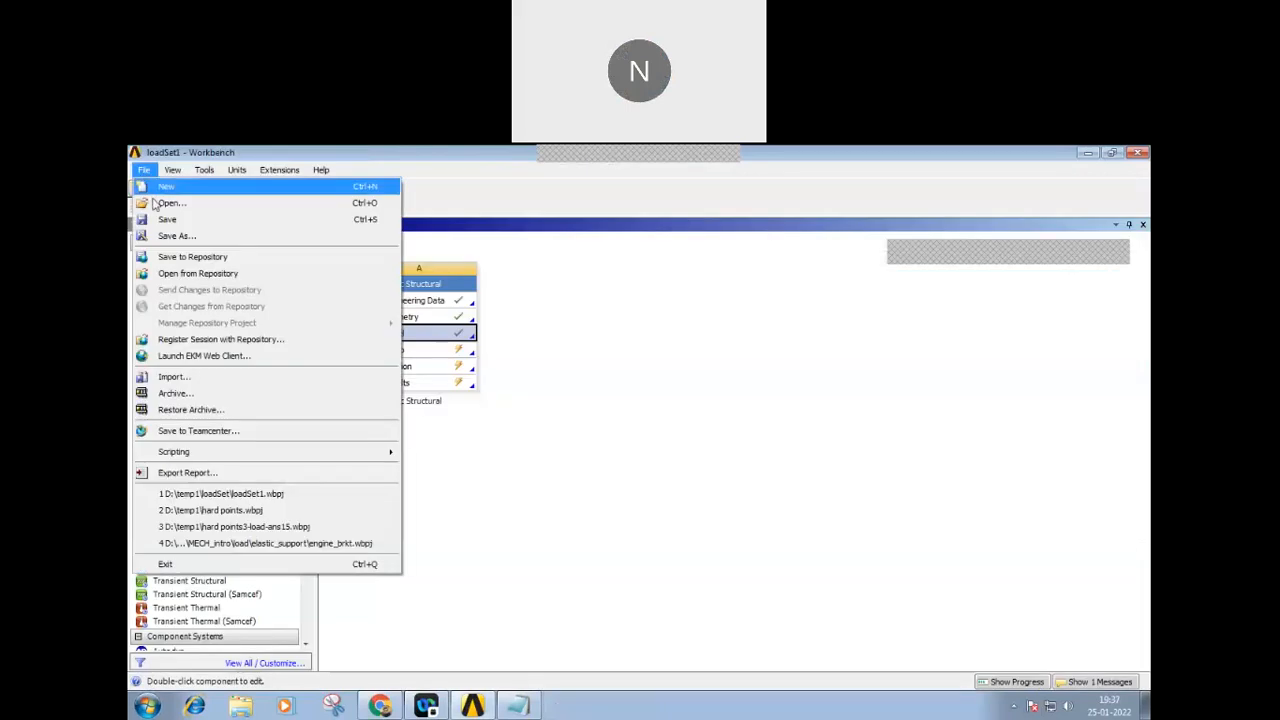
click(165, 197)
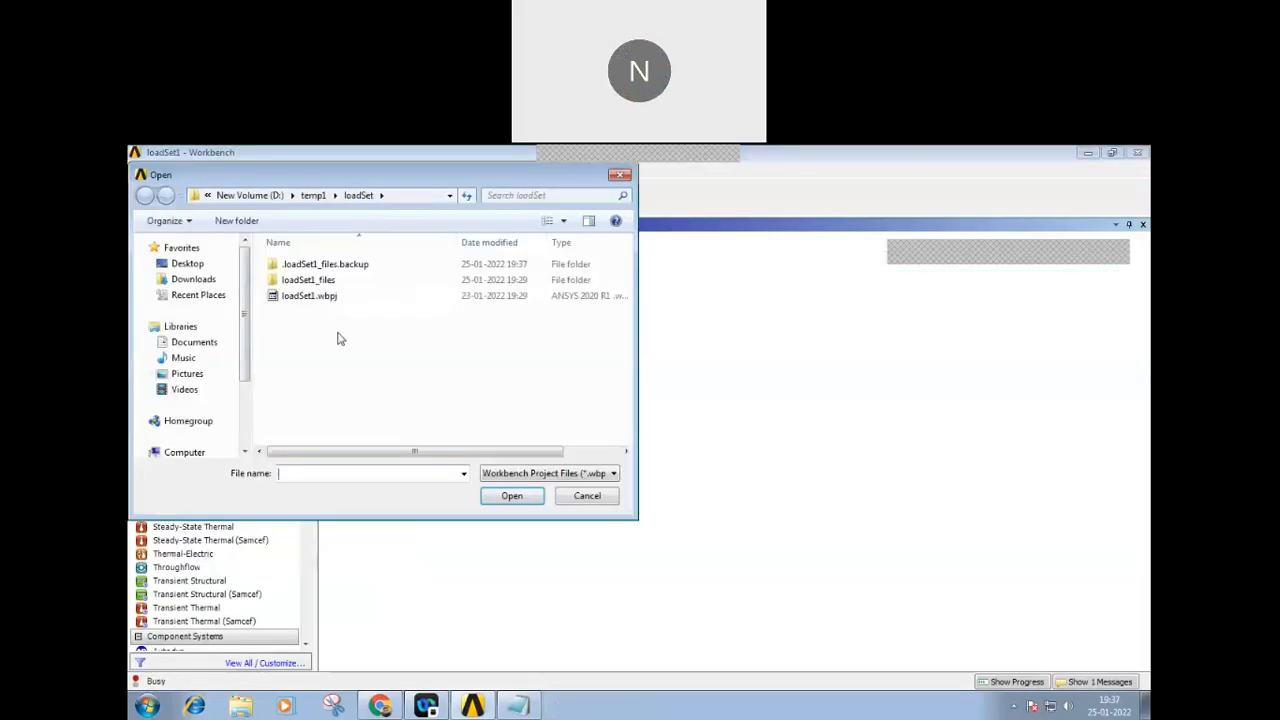
scroll(241, 320, down, 2)
scroll(241, 320, up, 2)
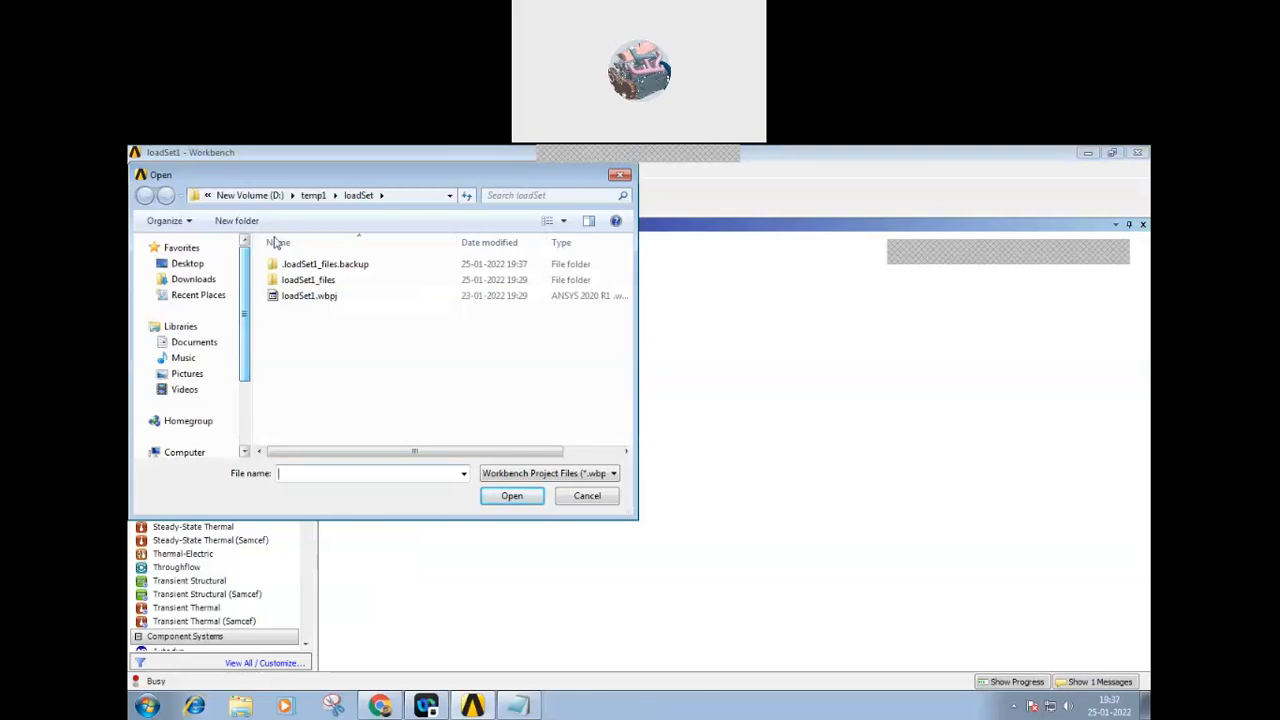
click(250, 195)
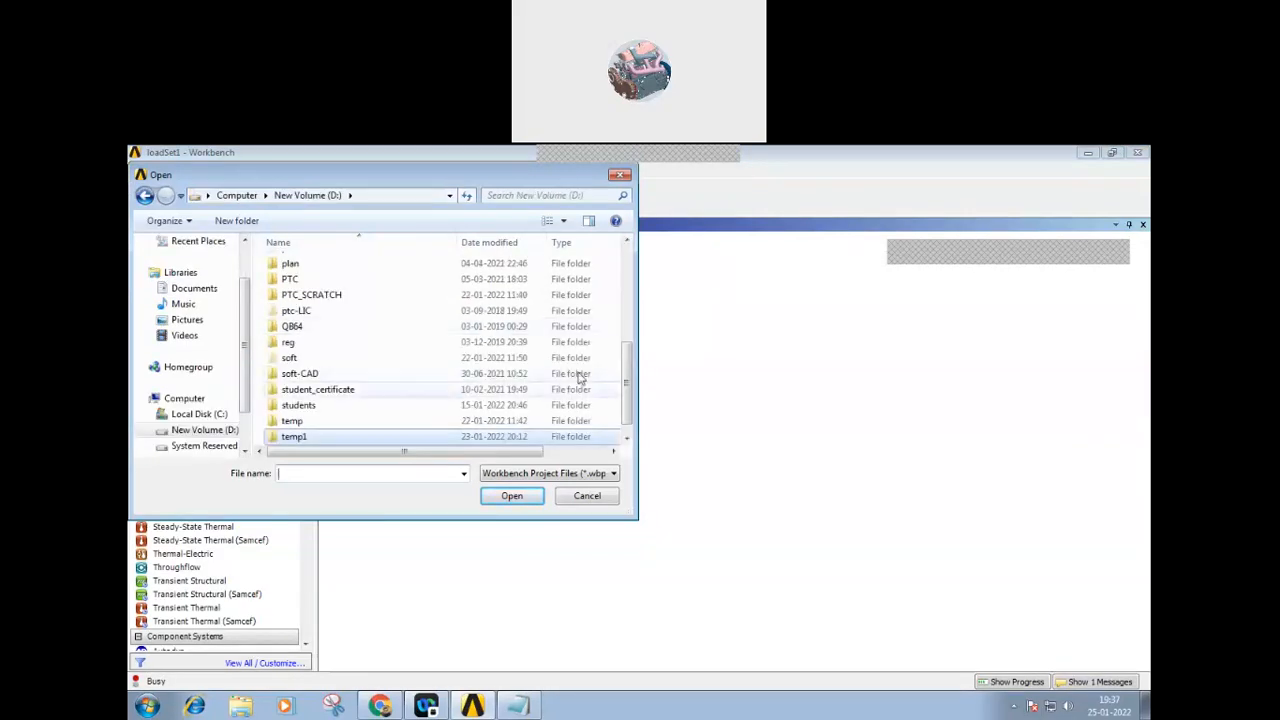
drag(629, 388, 625, 425)
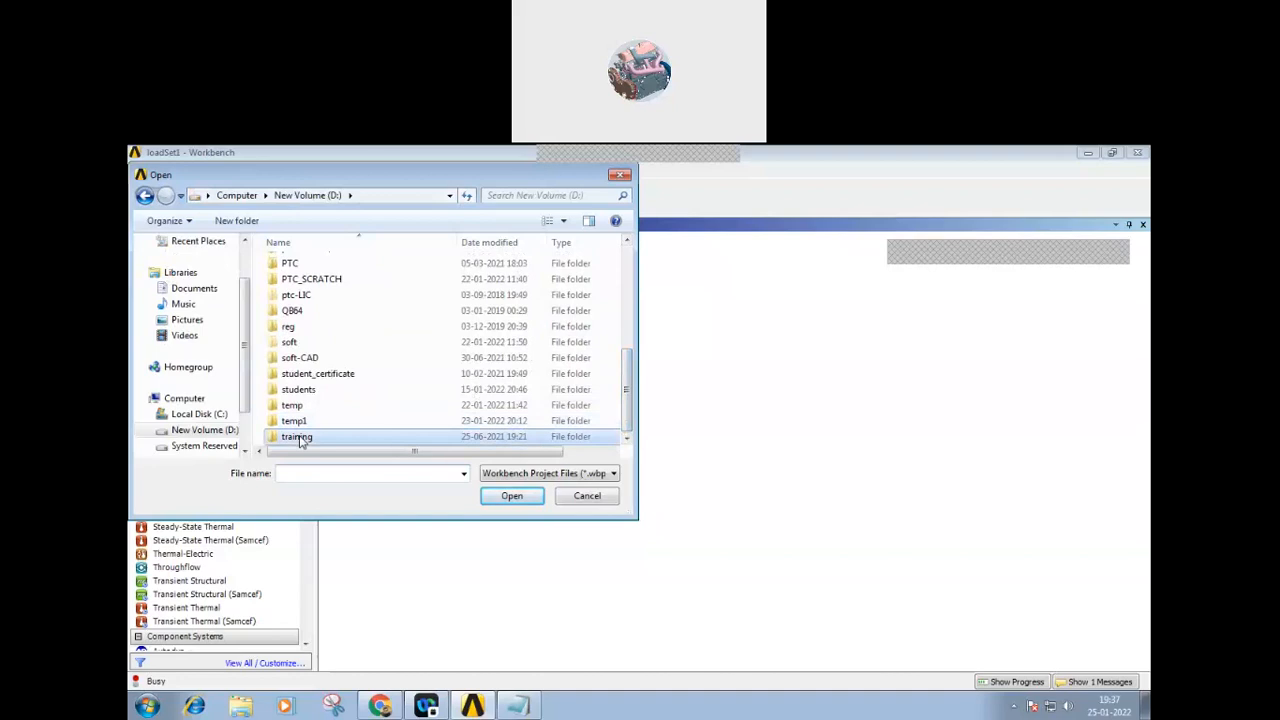
double_click(300, 443)
double_click(301, 281)
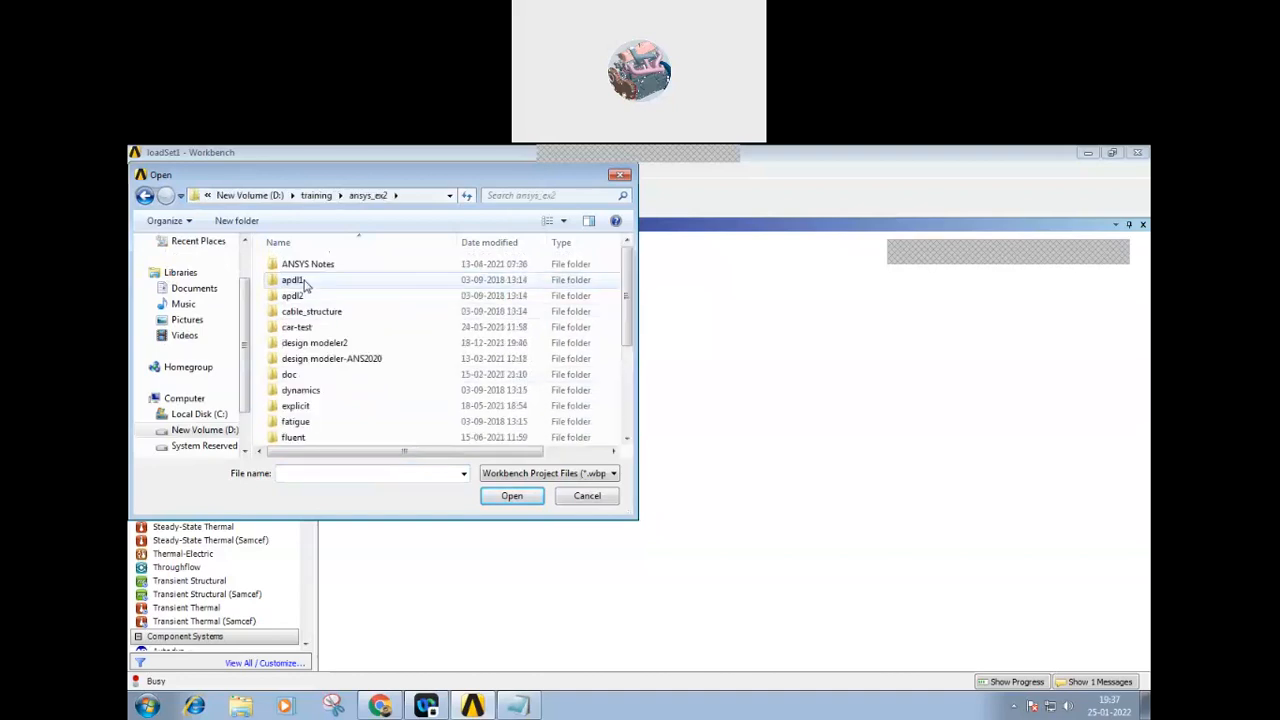
double_click(300, 408)
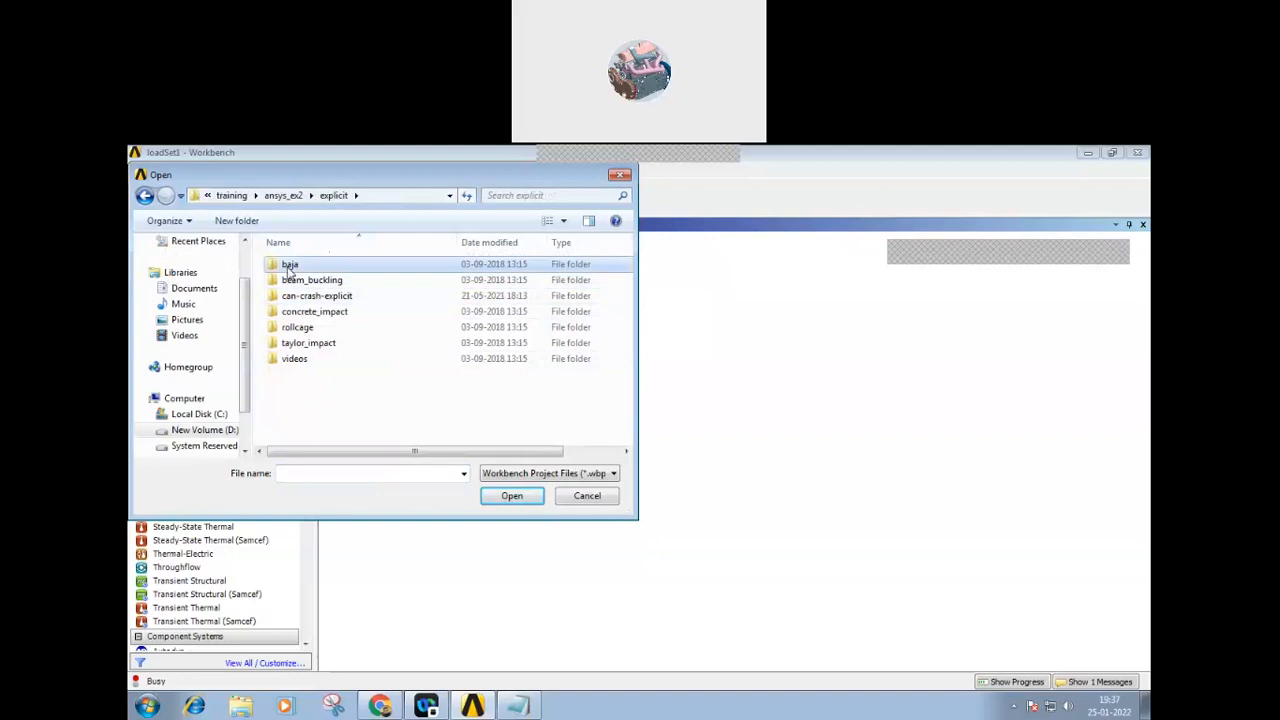
- Open the baja.wbpj project from the baja folder and dismiss the warnings shown while it loads
double_click(290, 266)
click(298, 280)
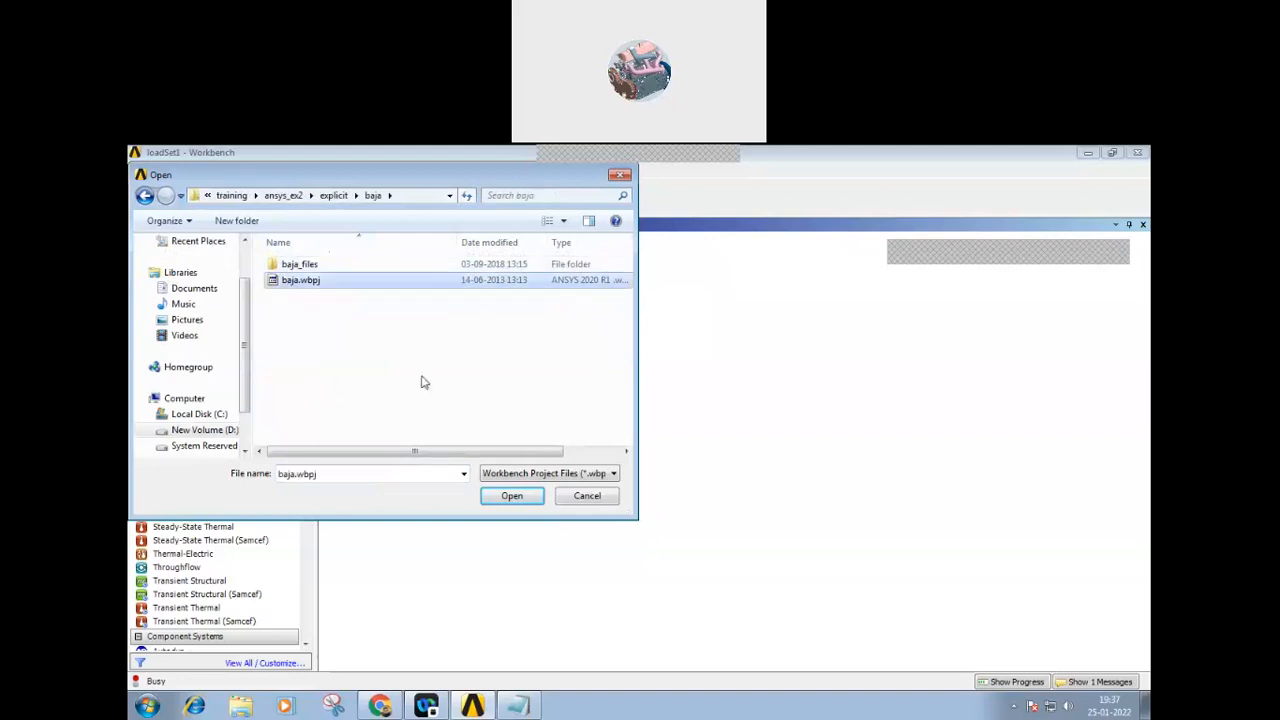
click(512, 496)
click(688, 447)
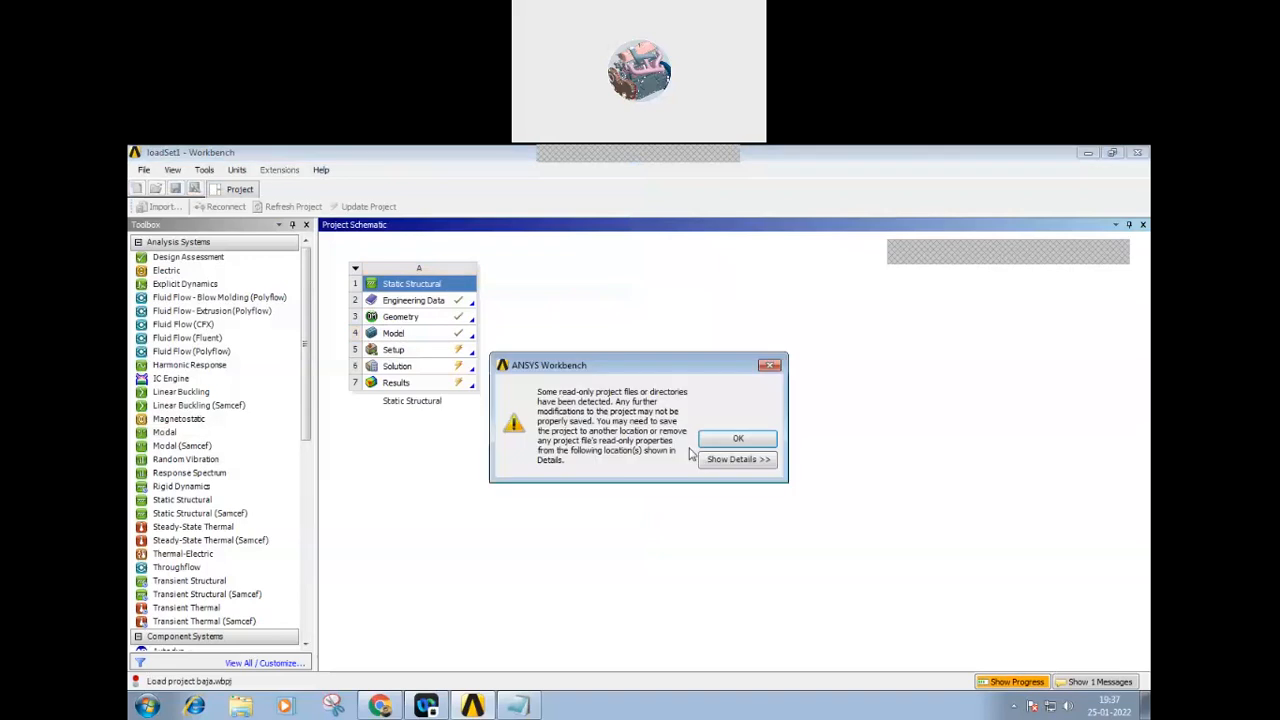
click(720, 438)
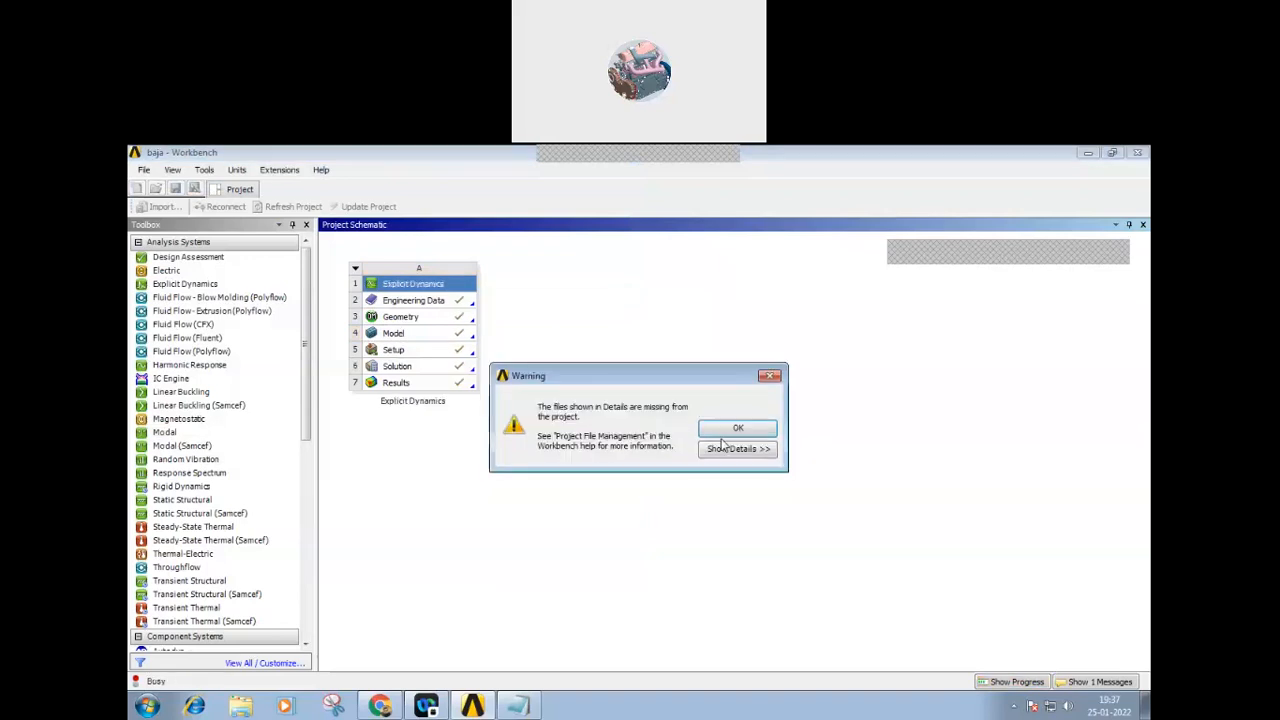
click(736, 424)
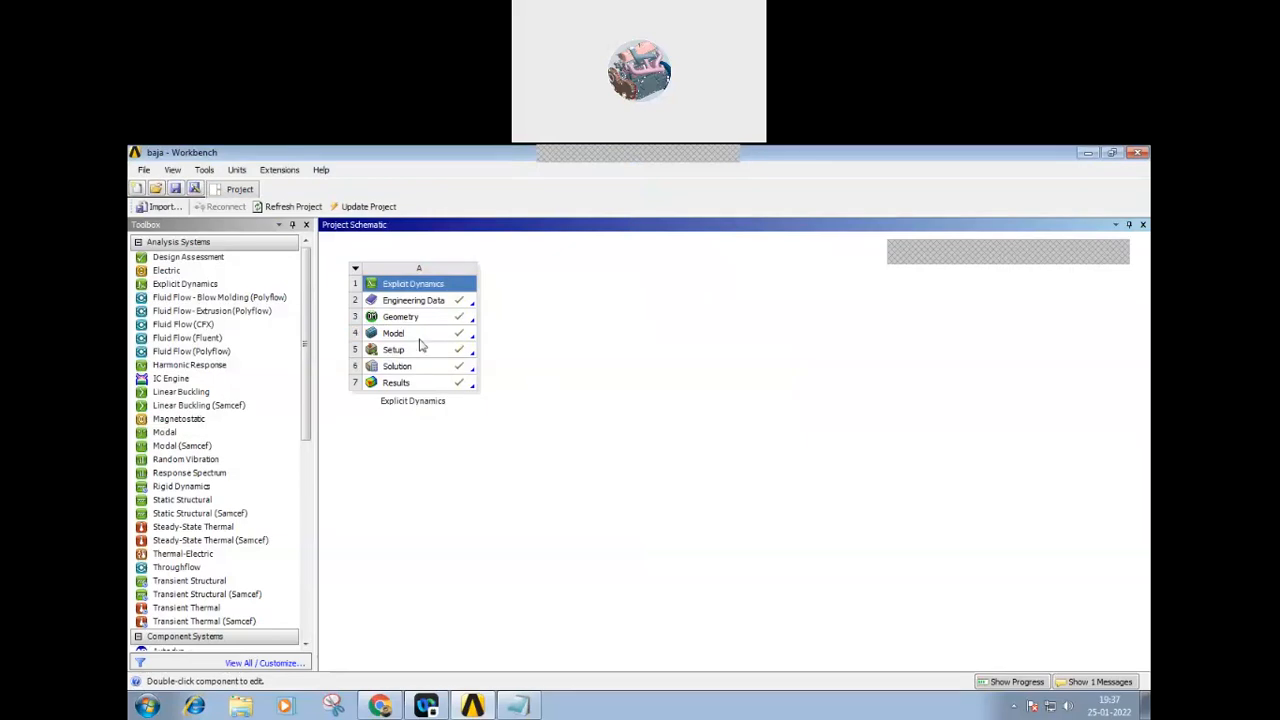
- Open the Explicit Dynamics model in Mechanical and review the step controls in its Analysis Settings, including end time and time step options
double_click(456, 337)
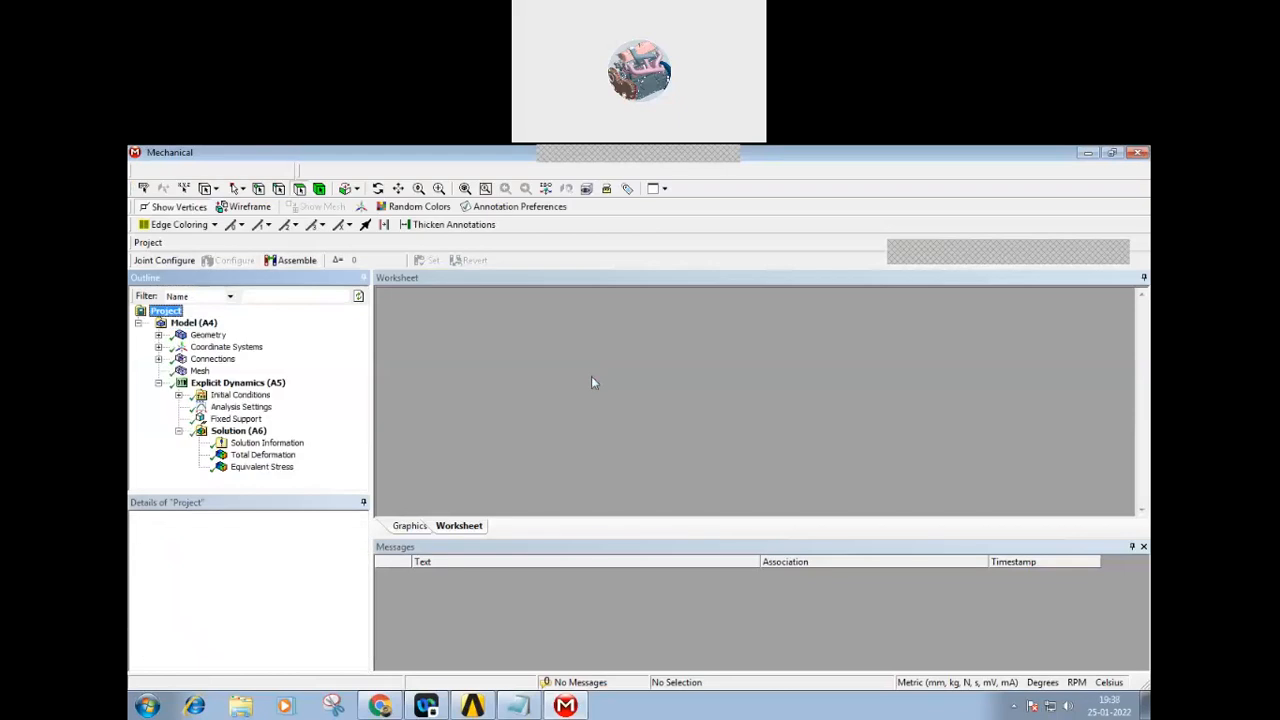
click(245, 407)
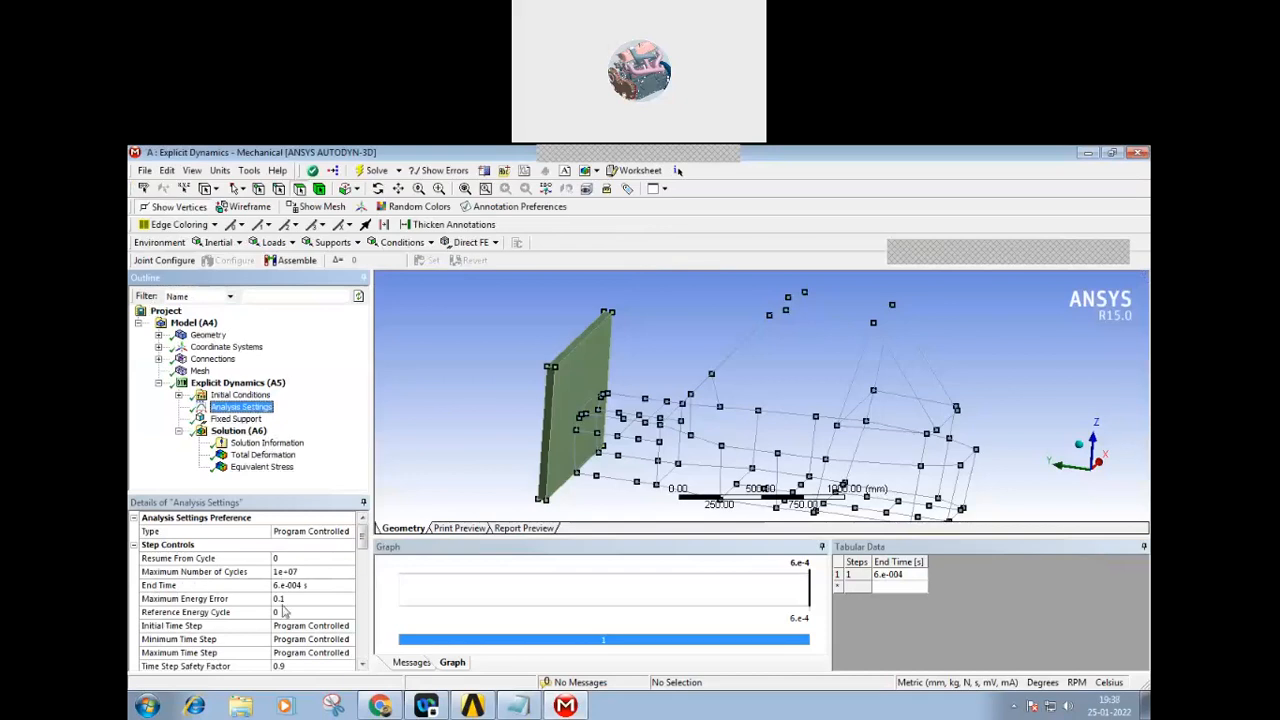
drag(362, 540, 362, 547)
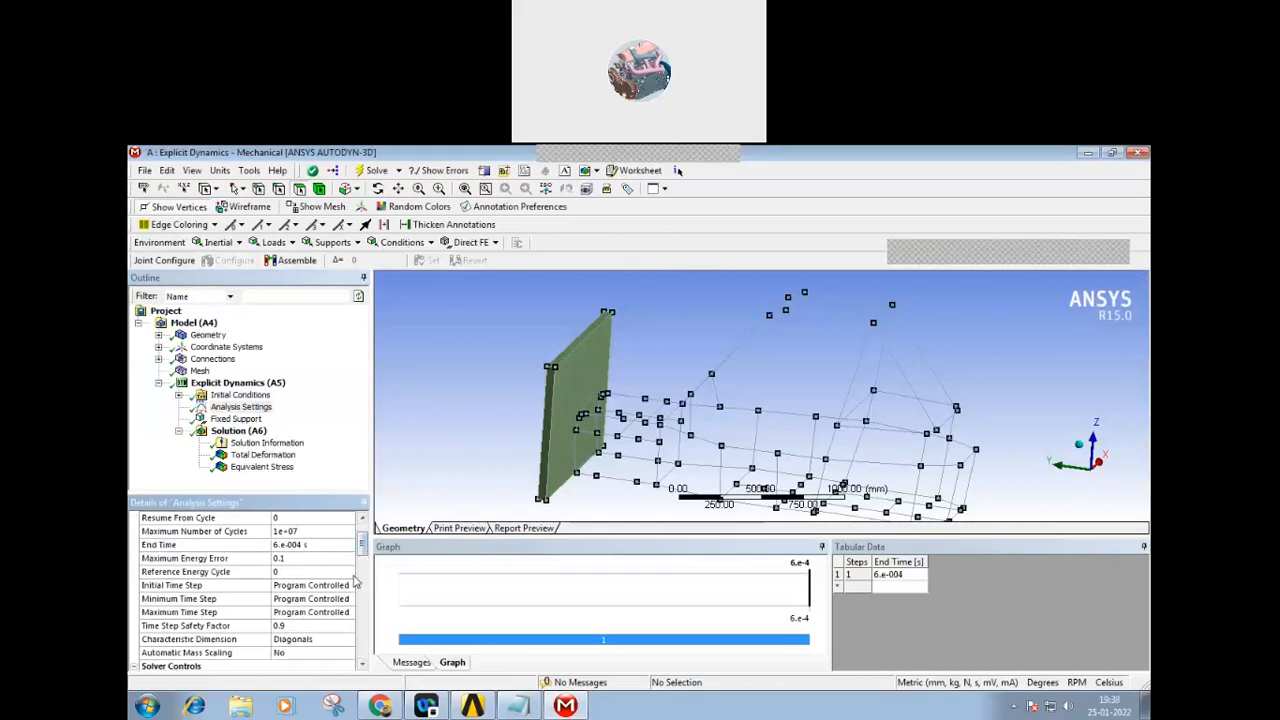
mouse_move(363, 556)
mouse_down()
mouse_move(360, 577)
mouse_move(358, 560)
mouse_up()
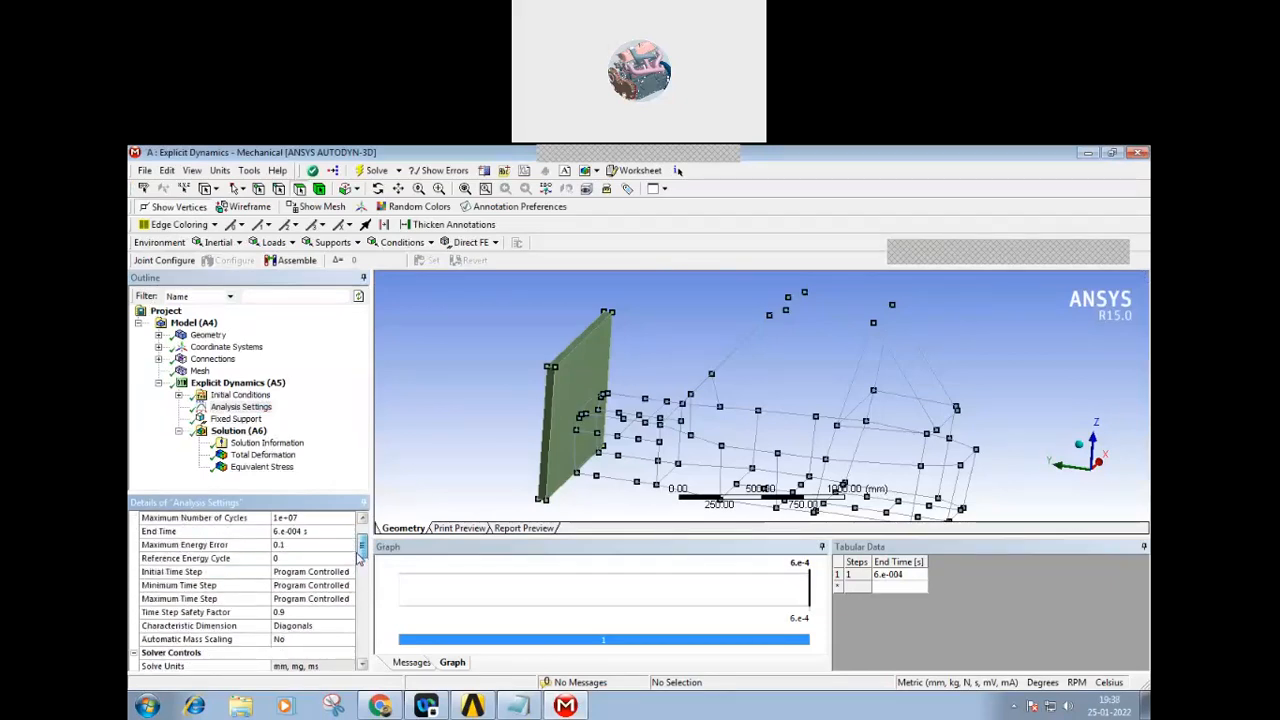
drag(358, 558, 359, 530)
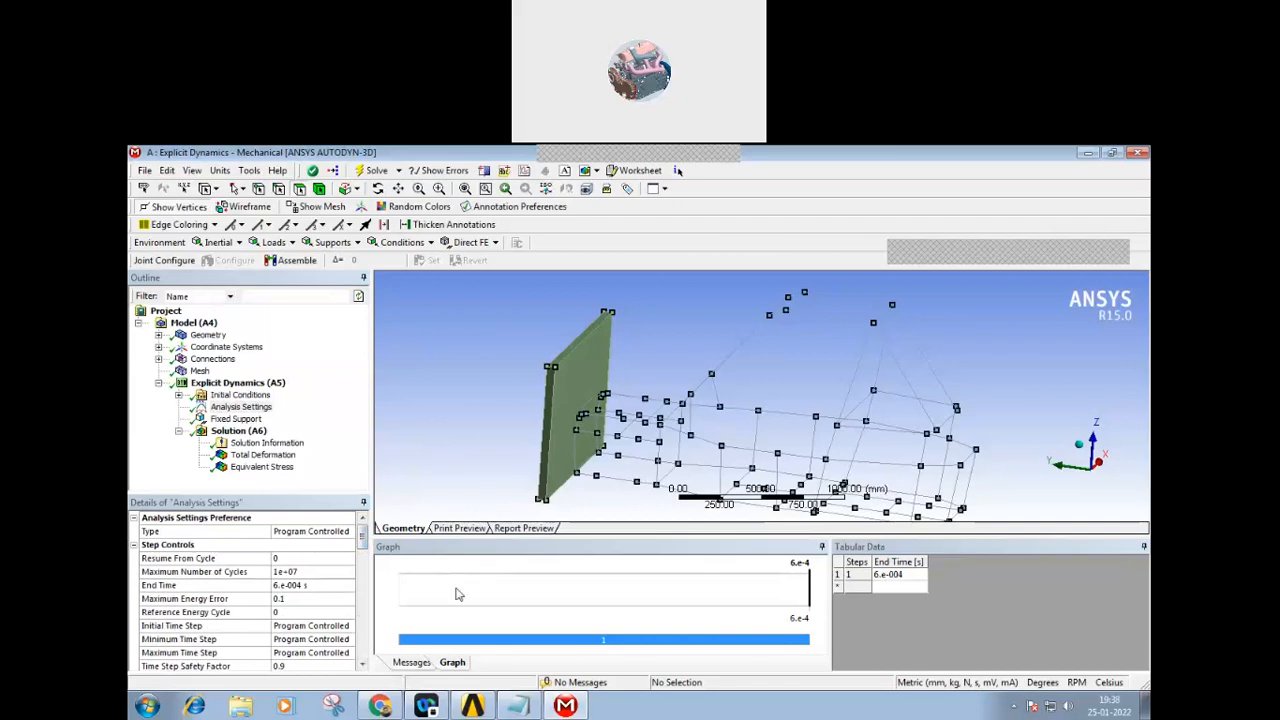
- Try to display the Total Deformation result of the Explicit Dynamics solution
click(453, 665)
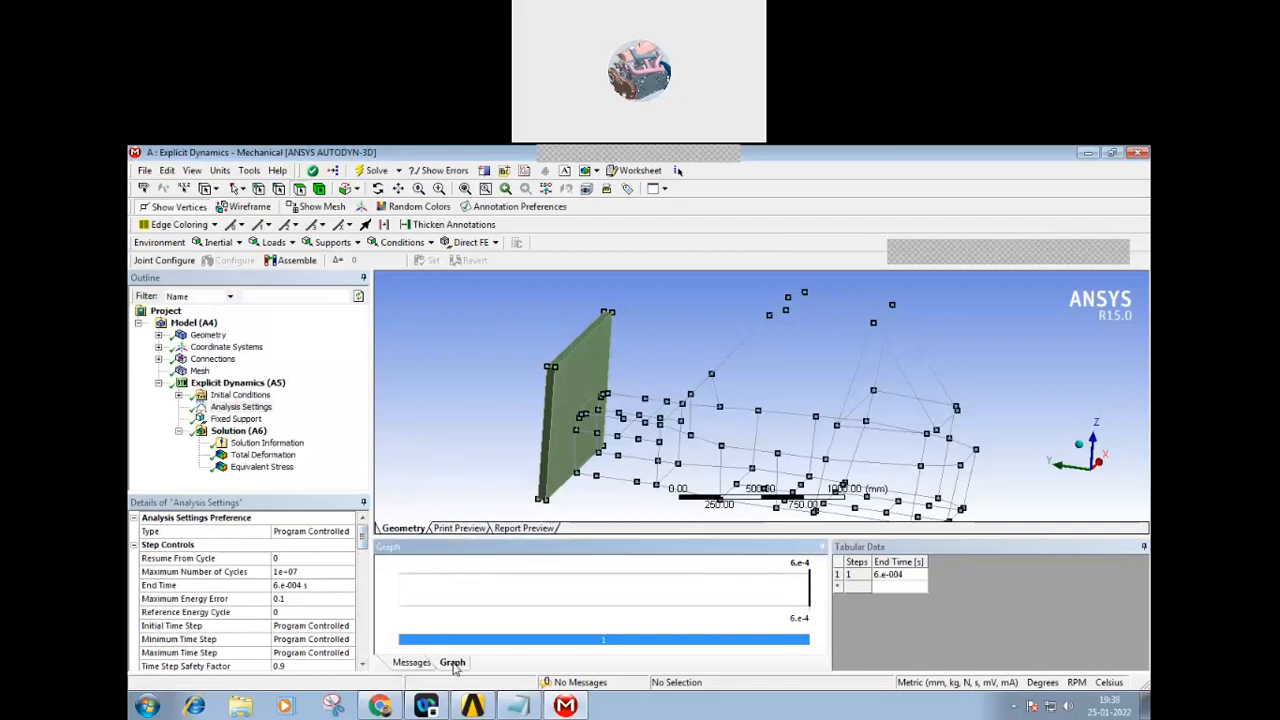
click(265, 457)
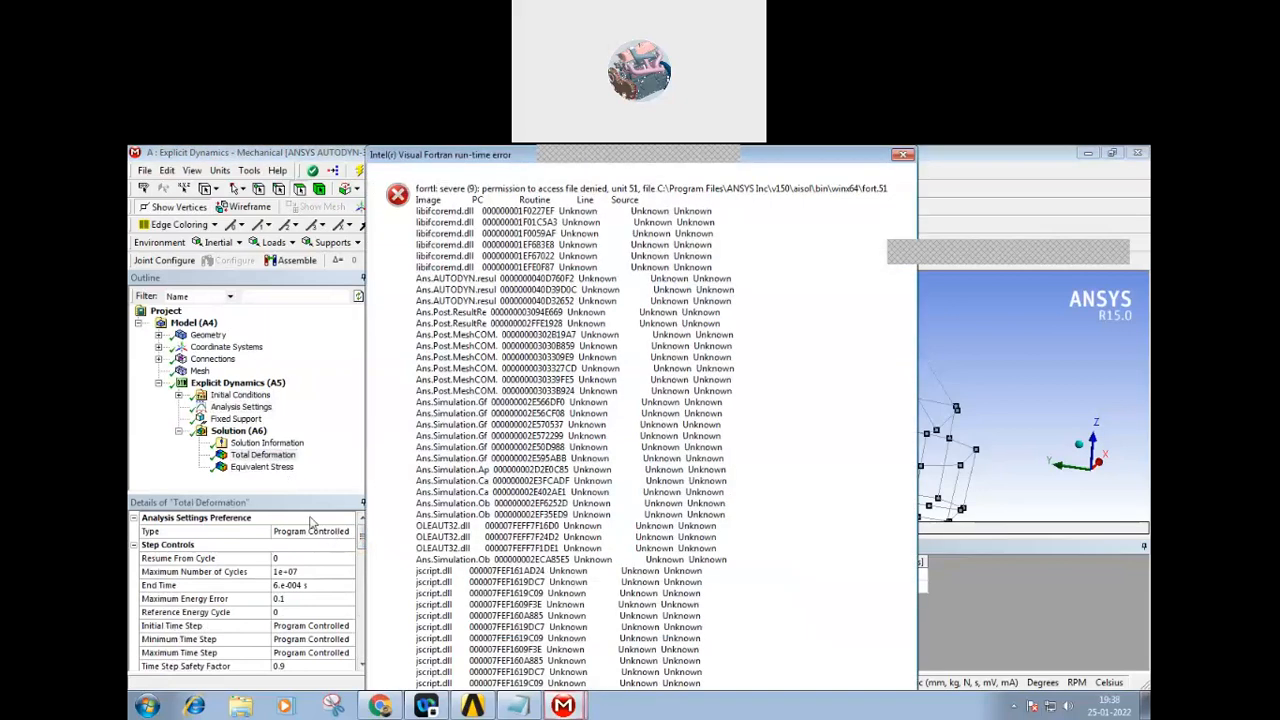
click(903, 155)
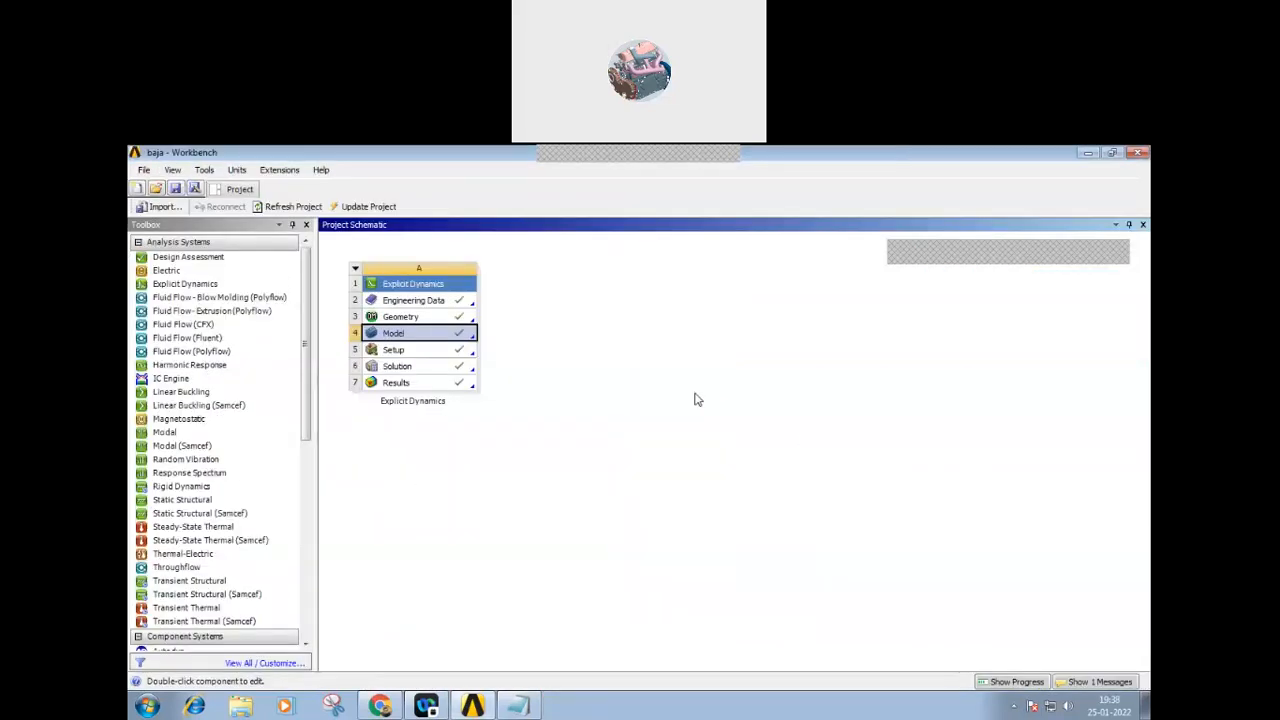
- Start opening a different project and browse to the load folder inside ansys_ex2\MECH_intro
click(144, 171)
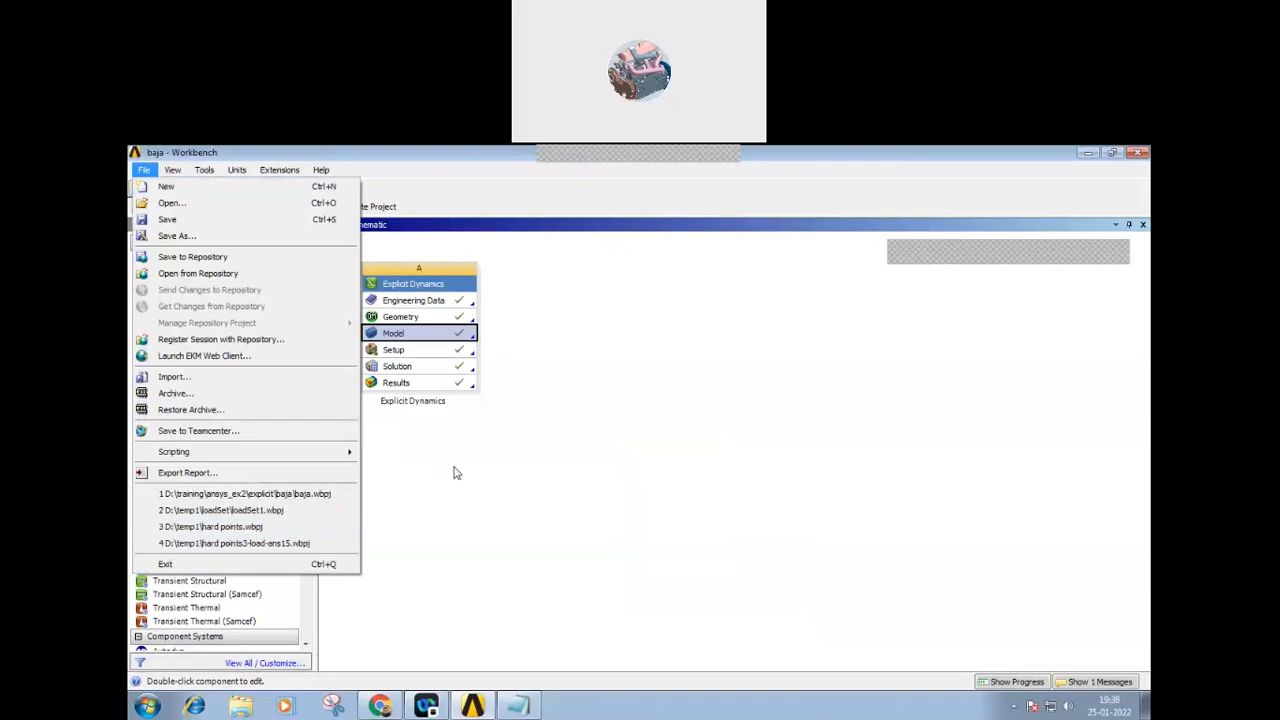
click(503, 437)
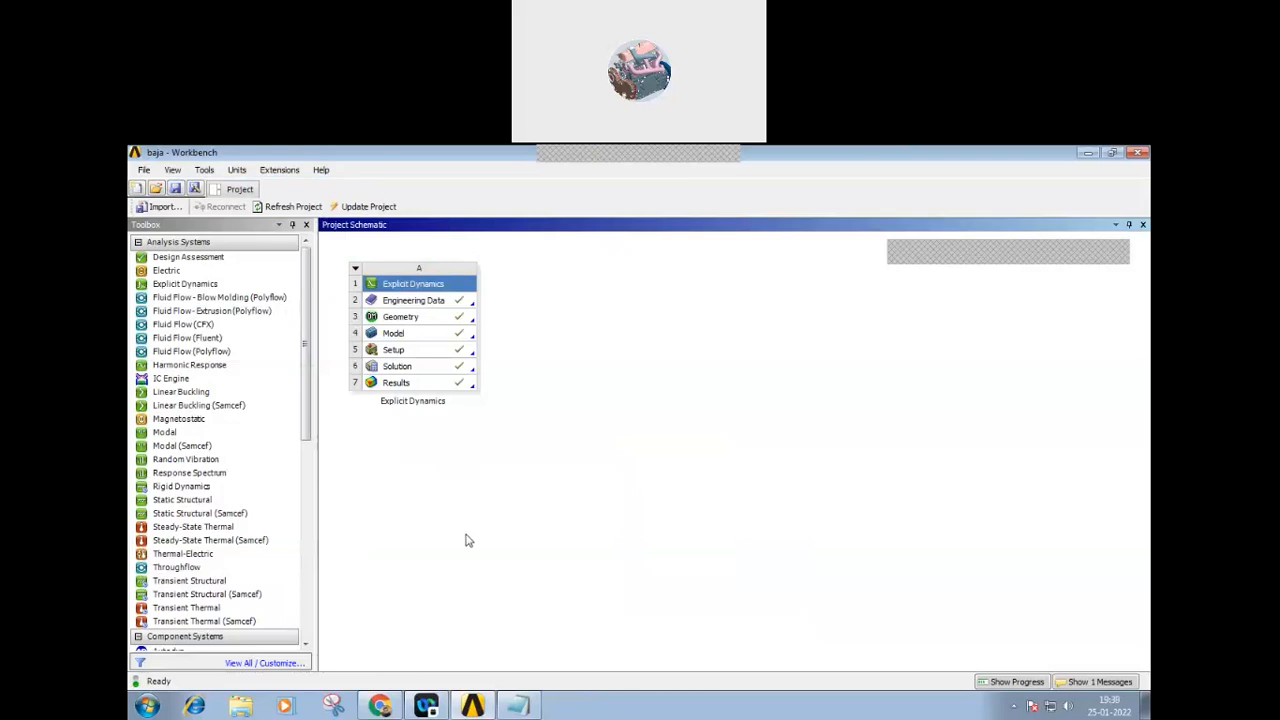
click(143, 170)
click(165, 201)
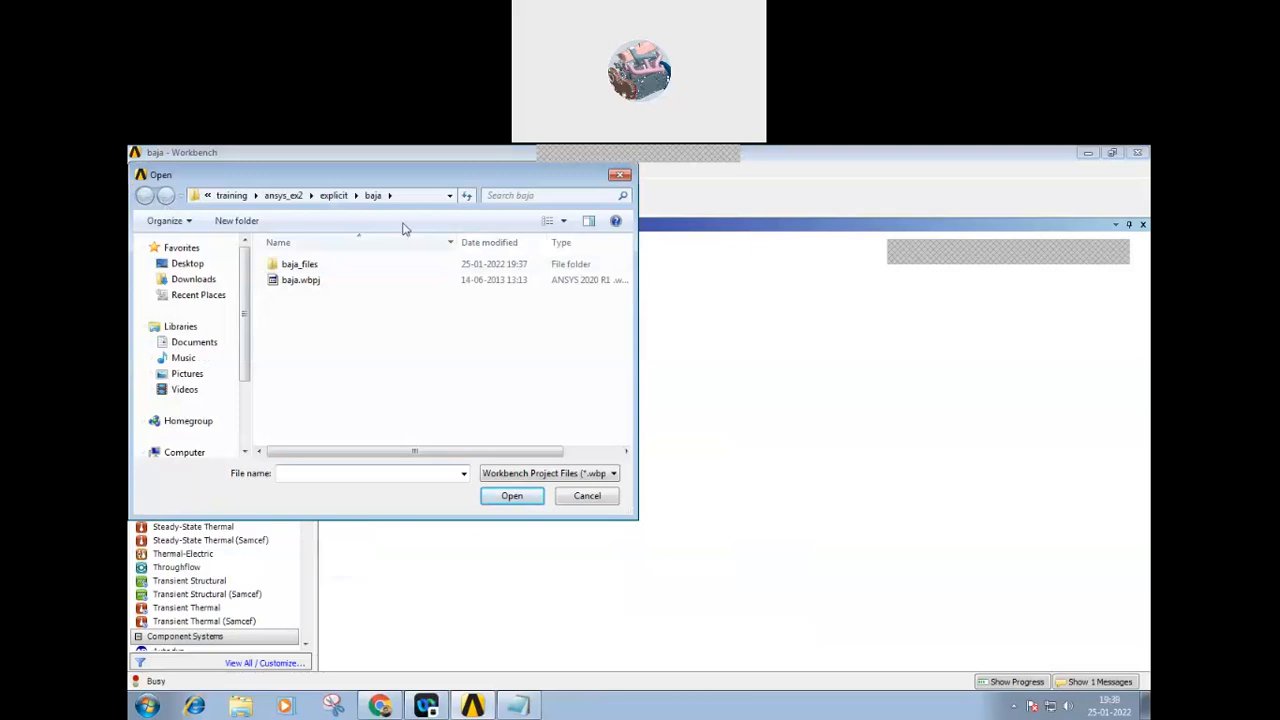
click(333, 195)
click(281, 196)
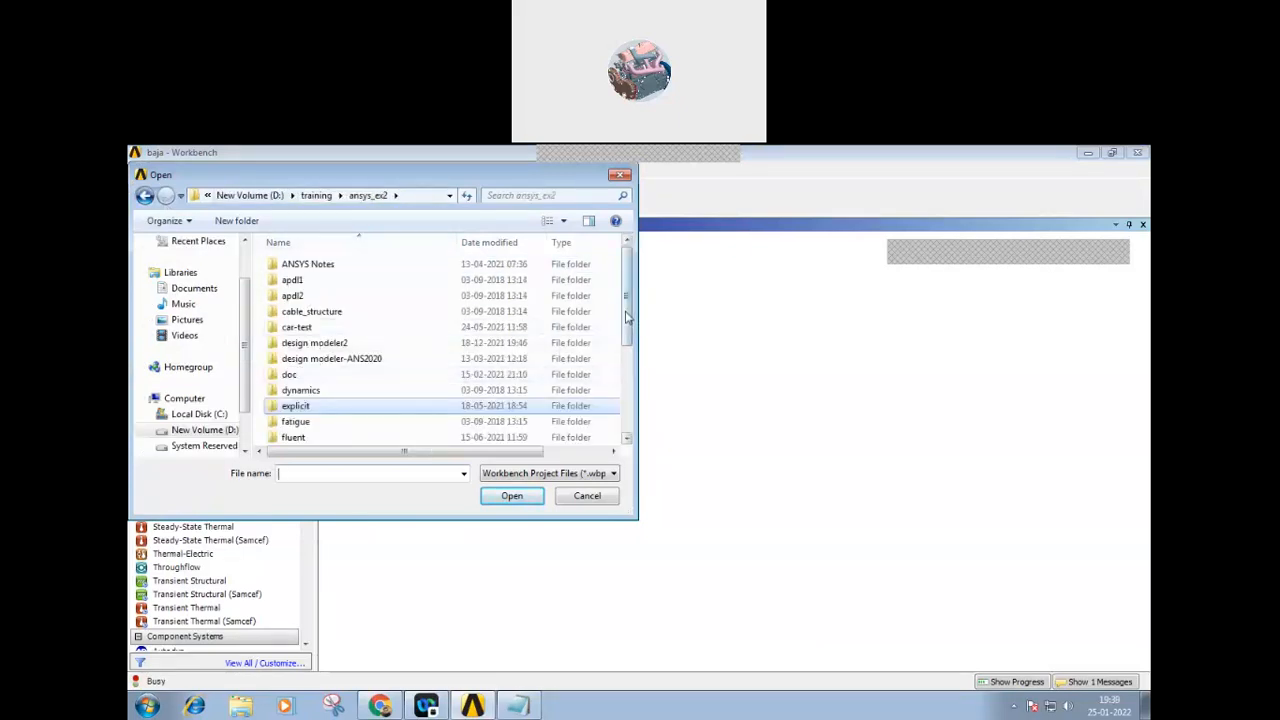
scroll(616, 409, down, 4)
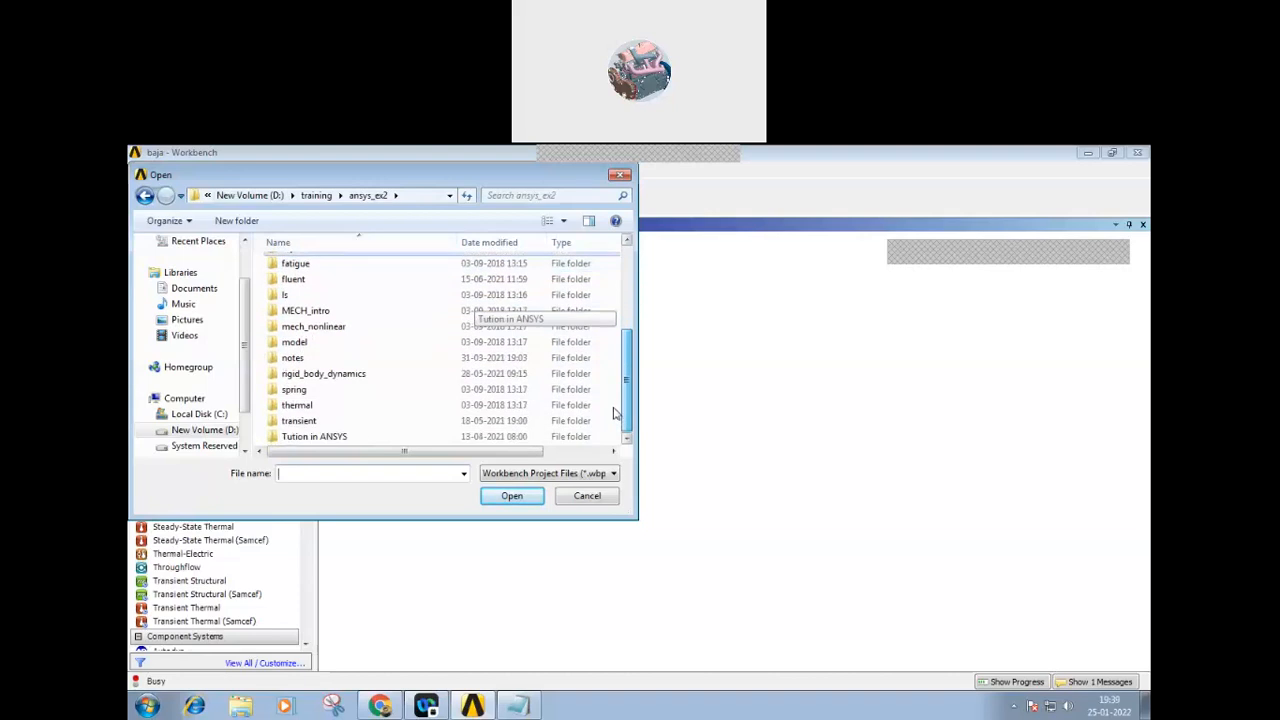
scroll(614, 408, up, 1)
scroll(611, 408, down, 1)
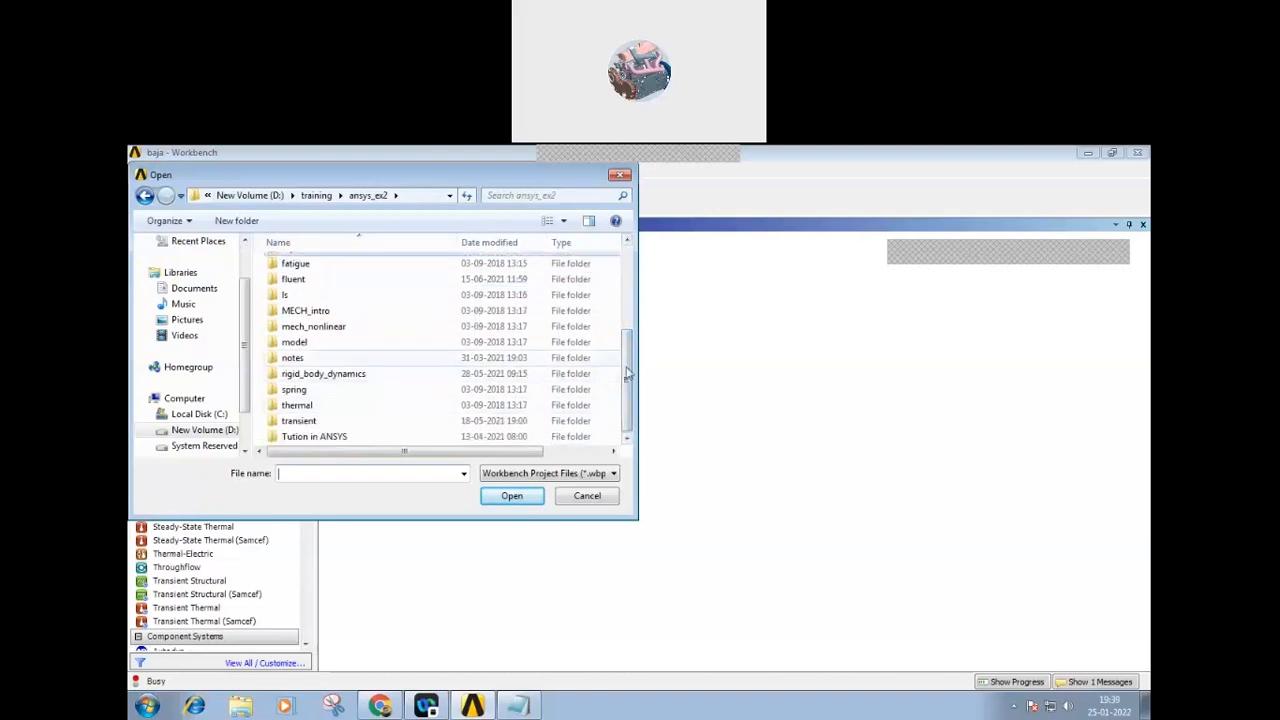
scroll(480, 370, up, 1)
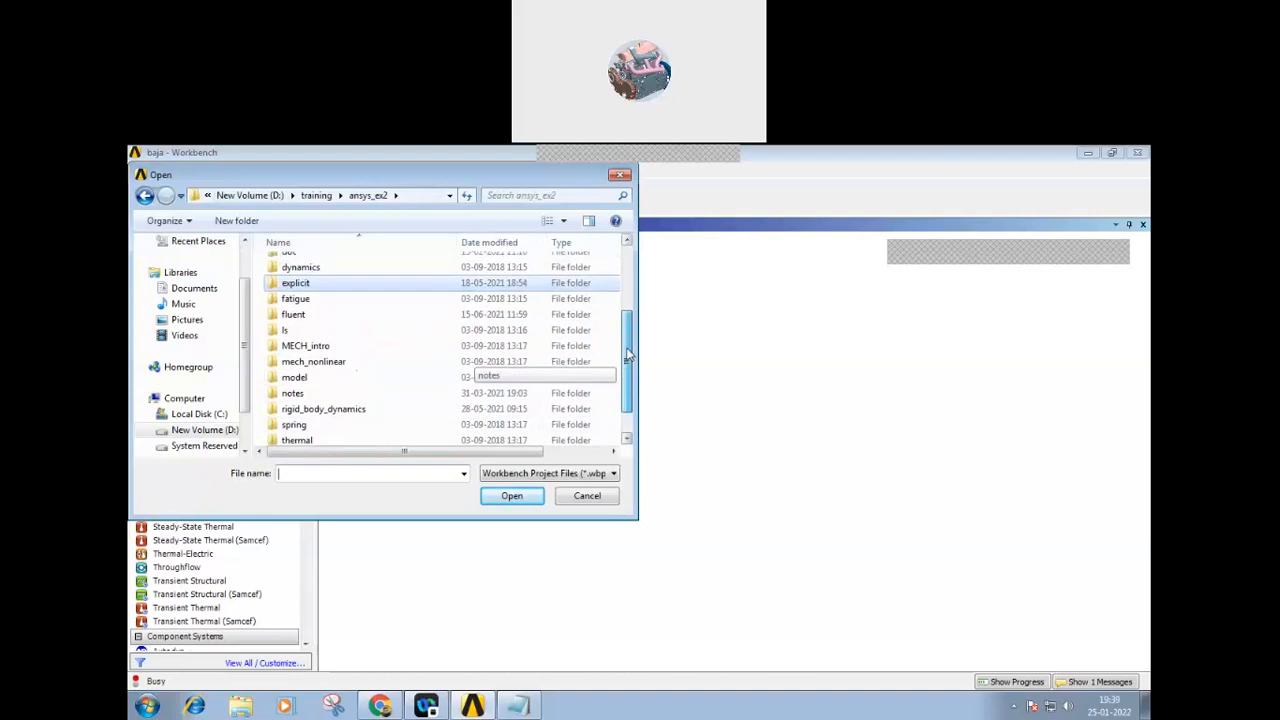
double_click(295, 347)
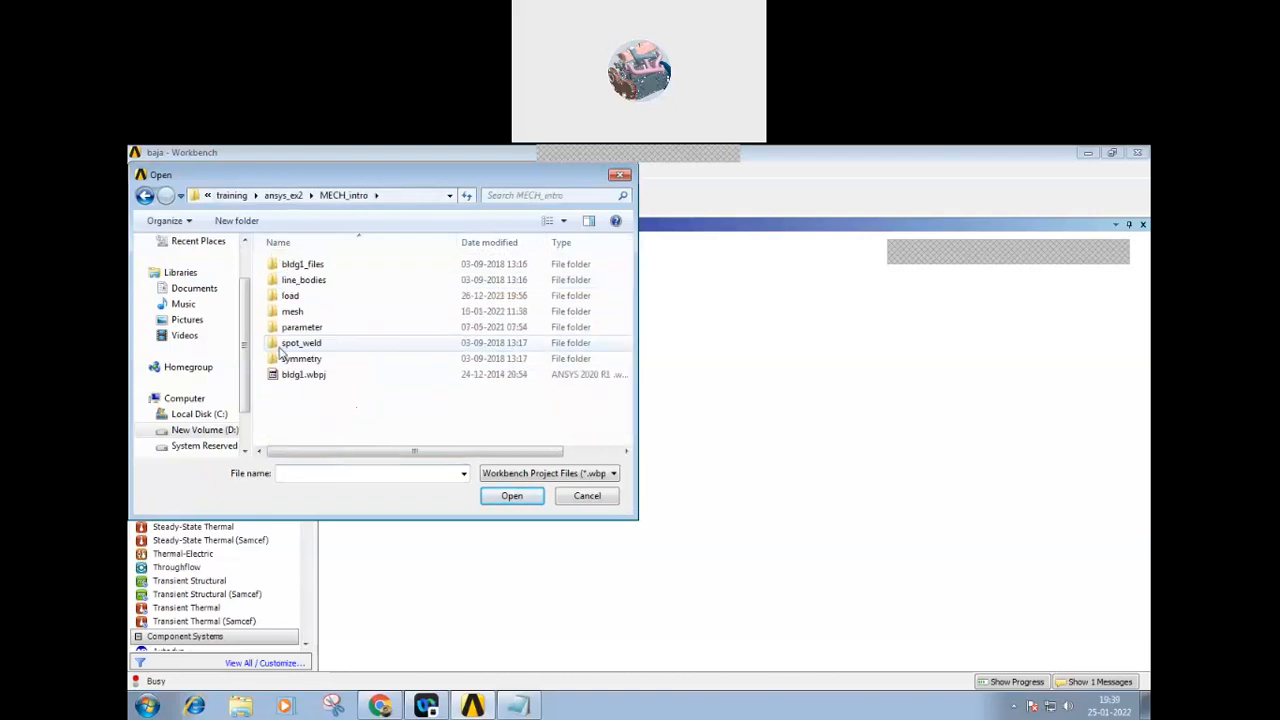
double_click(290, 296)
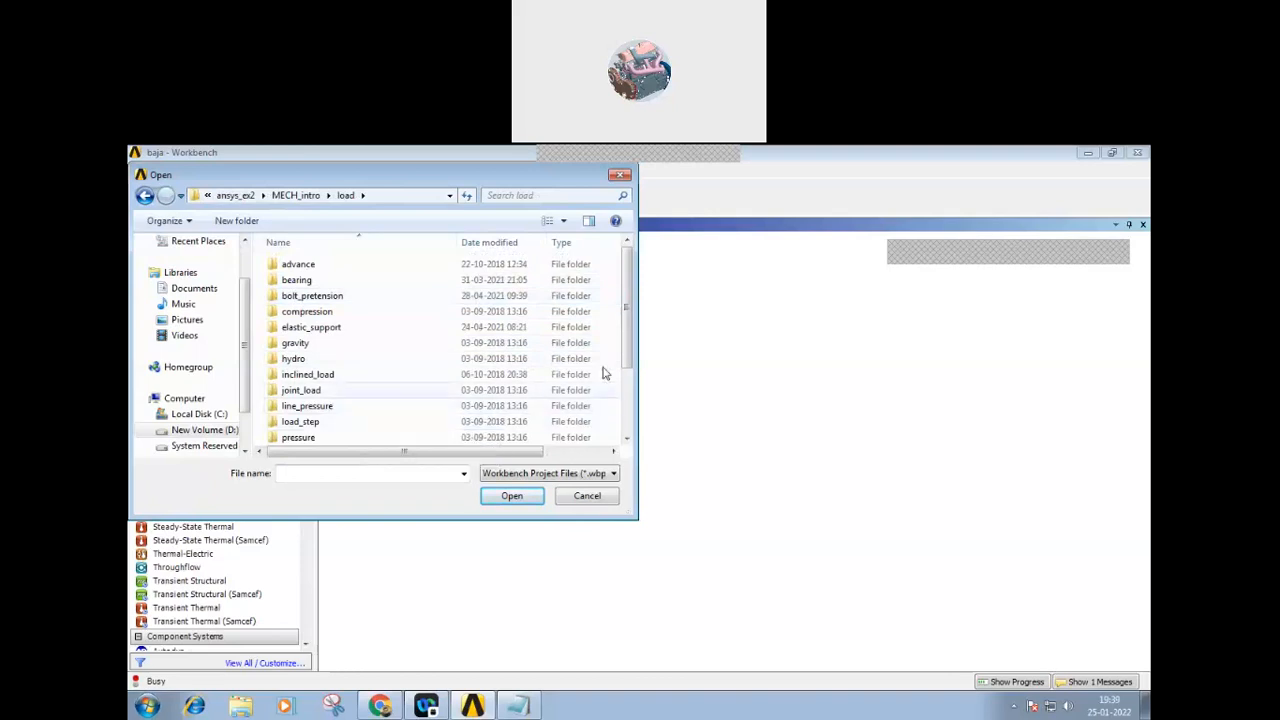
- Look inside the load_step folder for a project and return to the load folder
mouse_move(627, 358)
mouse_down()
mouse_move(626, 425)
mouse_move(624, 358)
mouse_up()
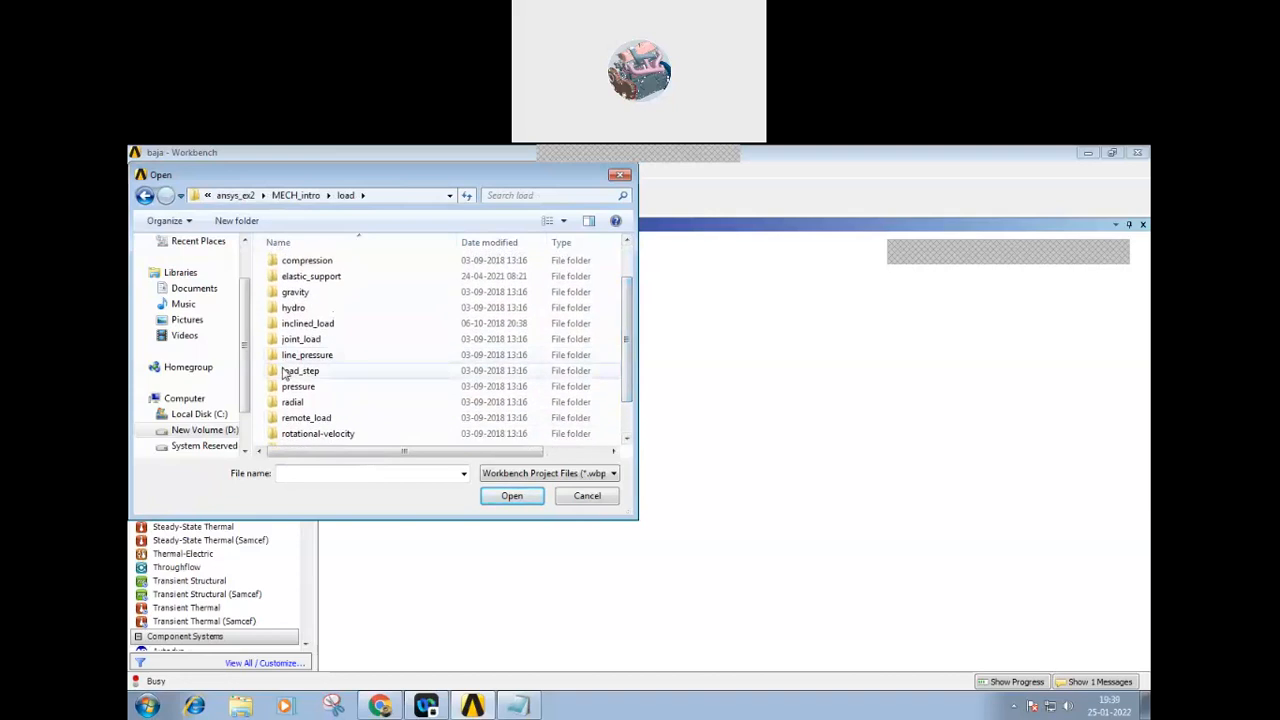
double_click(290, 369)
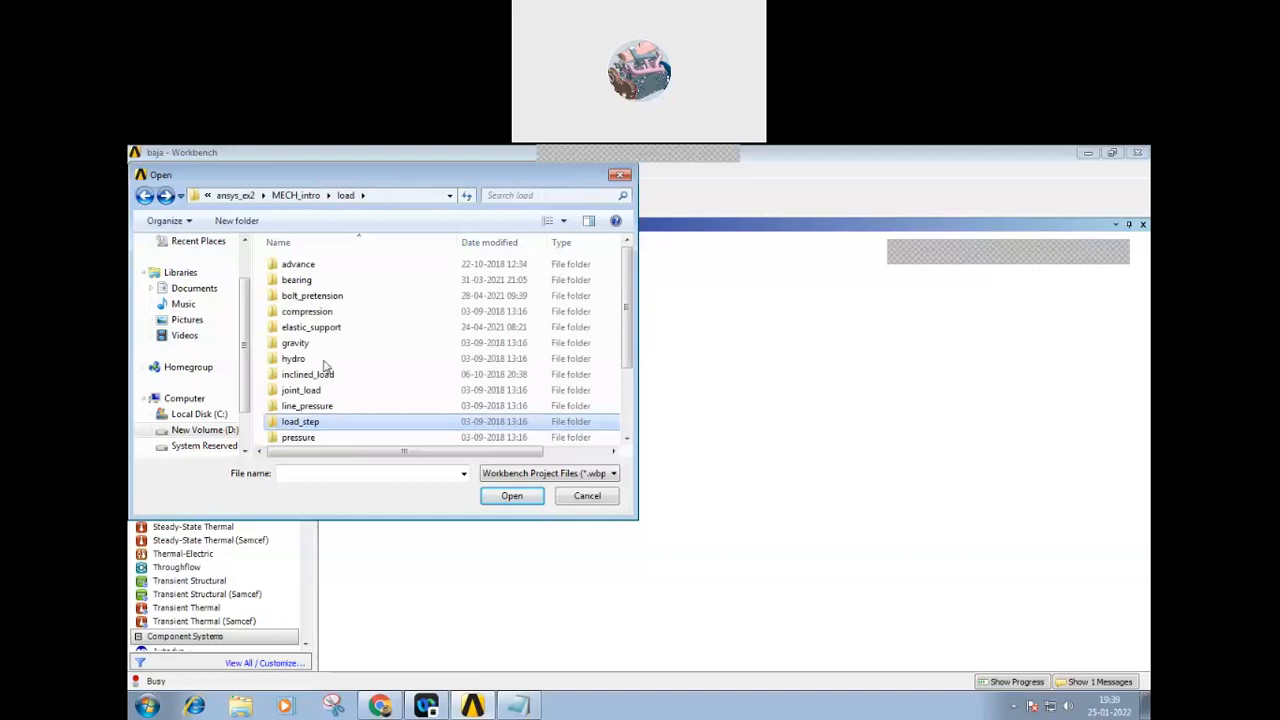
scroll(630, 401, down, 1)
scroll(630, 420, down, 2)
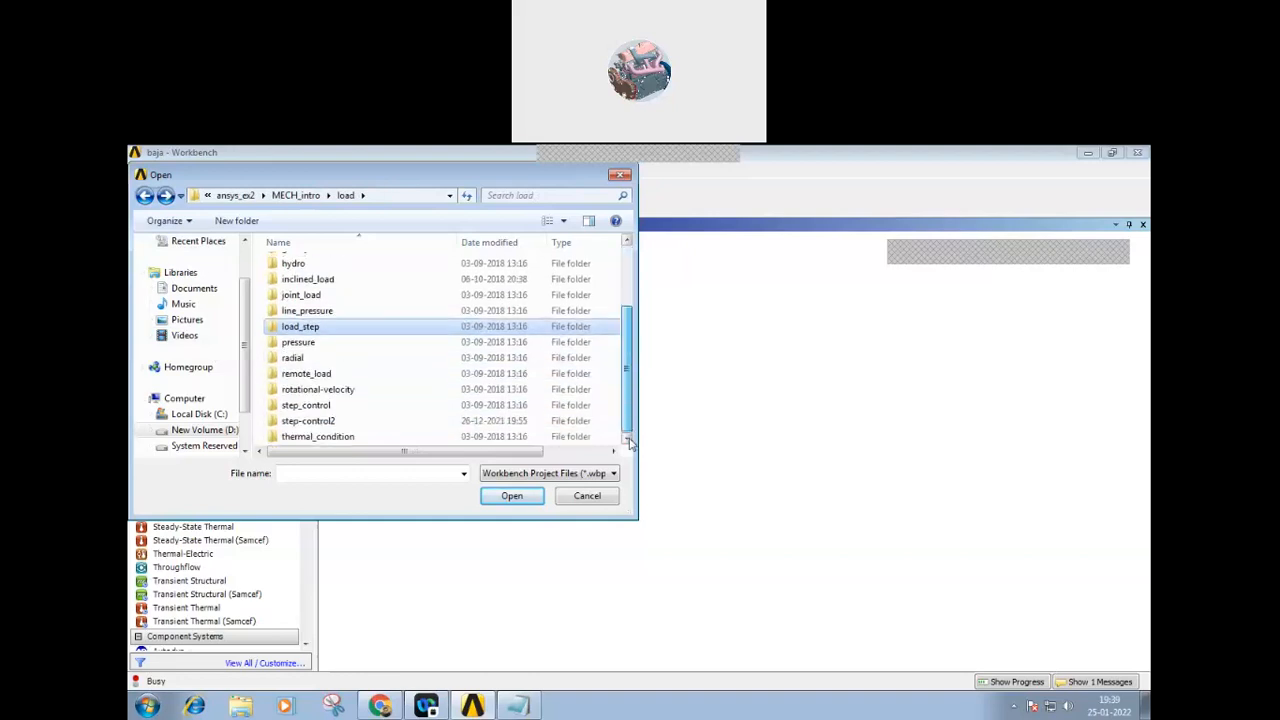
- Look inside the step_control and step-control2 folders for a project file and return to the load folder
double_click(330, 406)
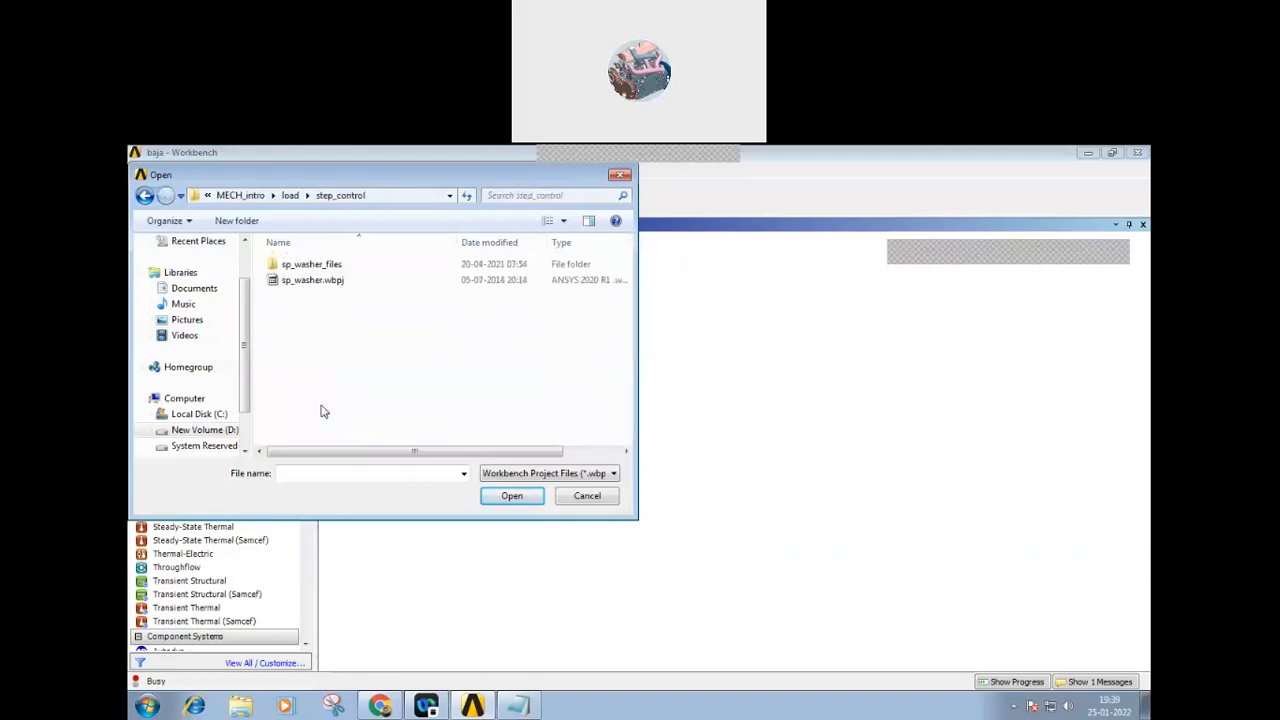
click(307, 281)
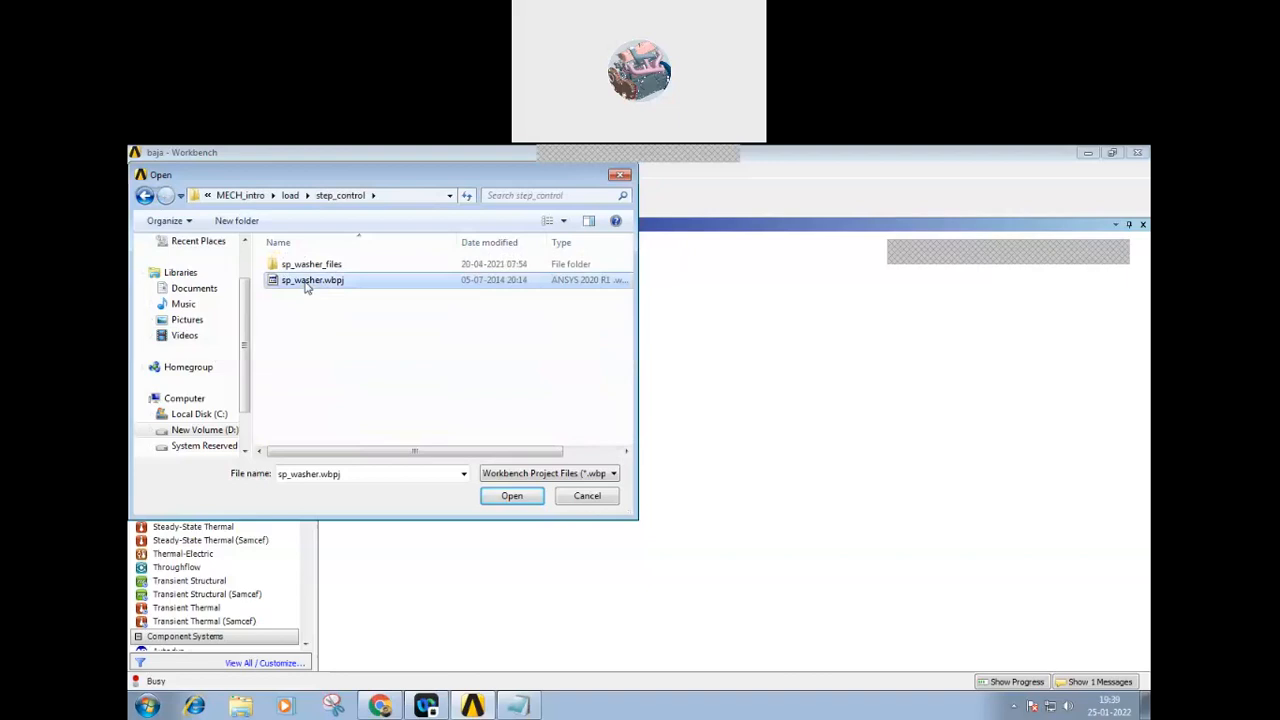
click(145, 197)
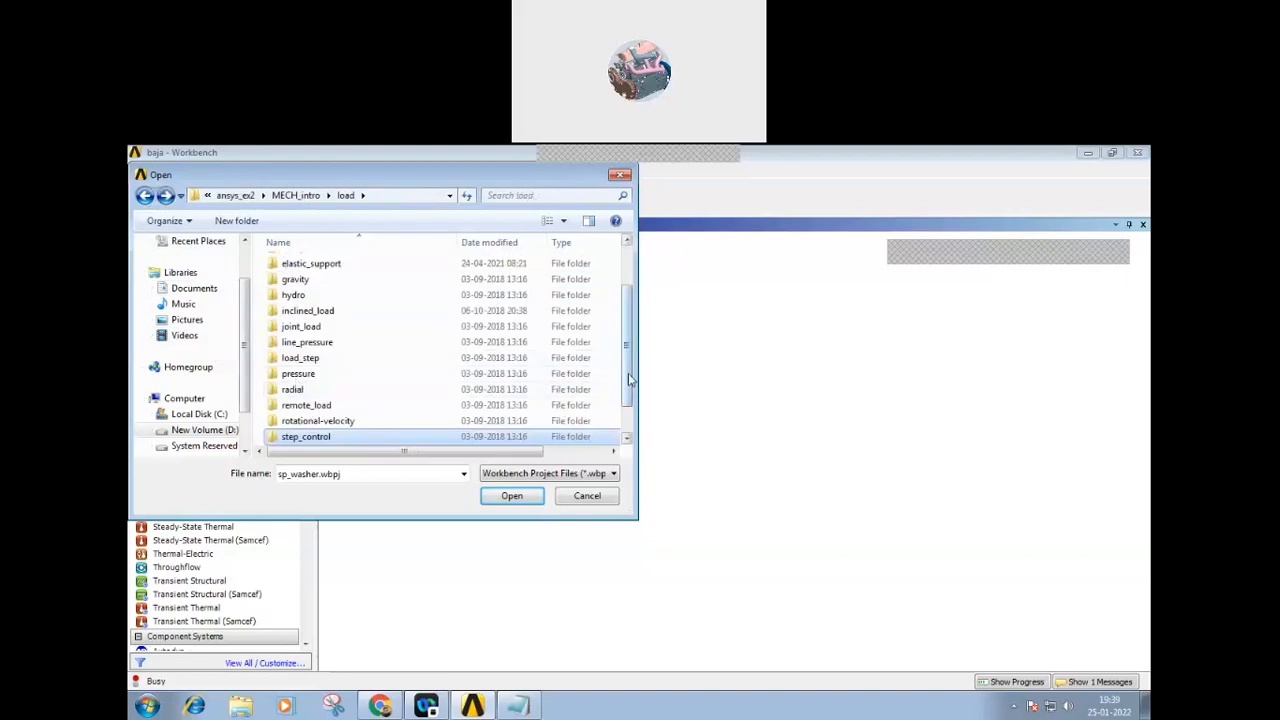
scroll(362, 409, down, 1)
double_click(308, 421)
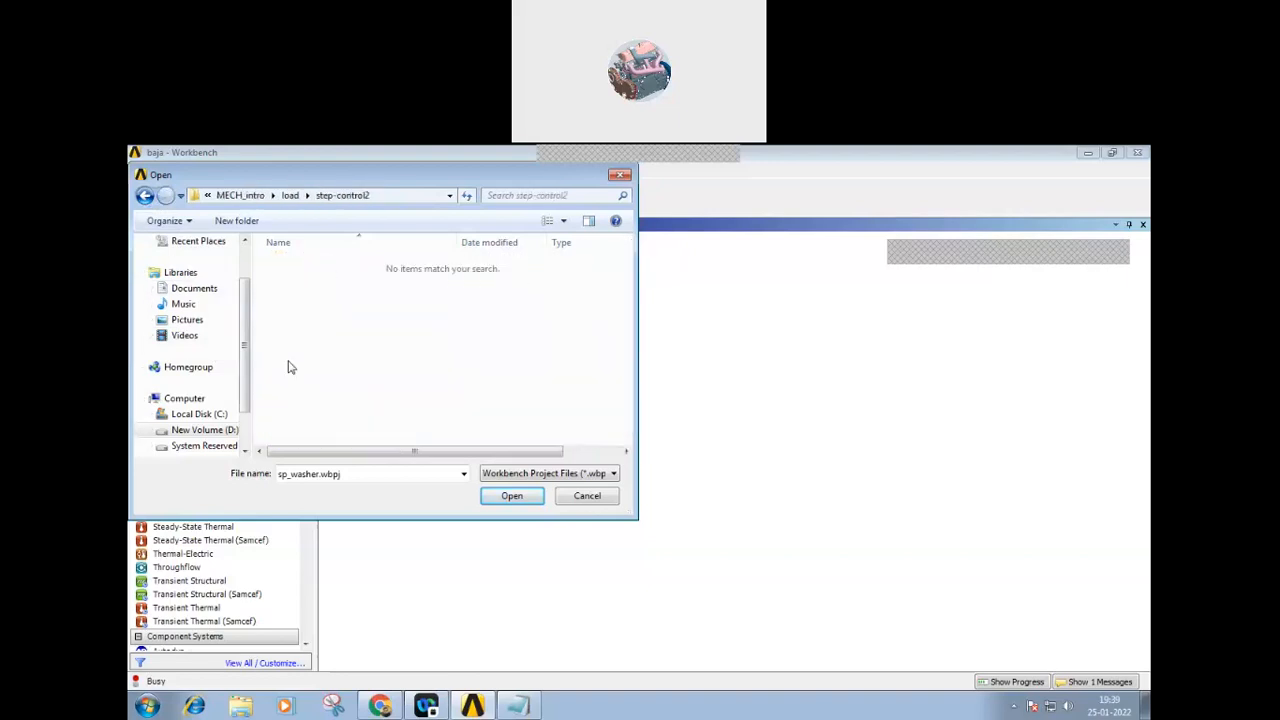
click(145, 197)
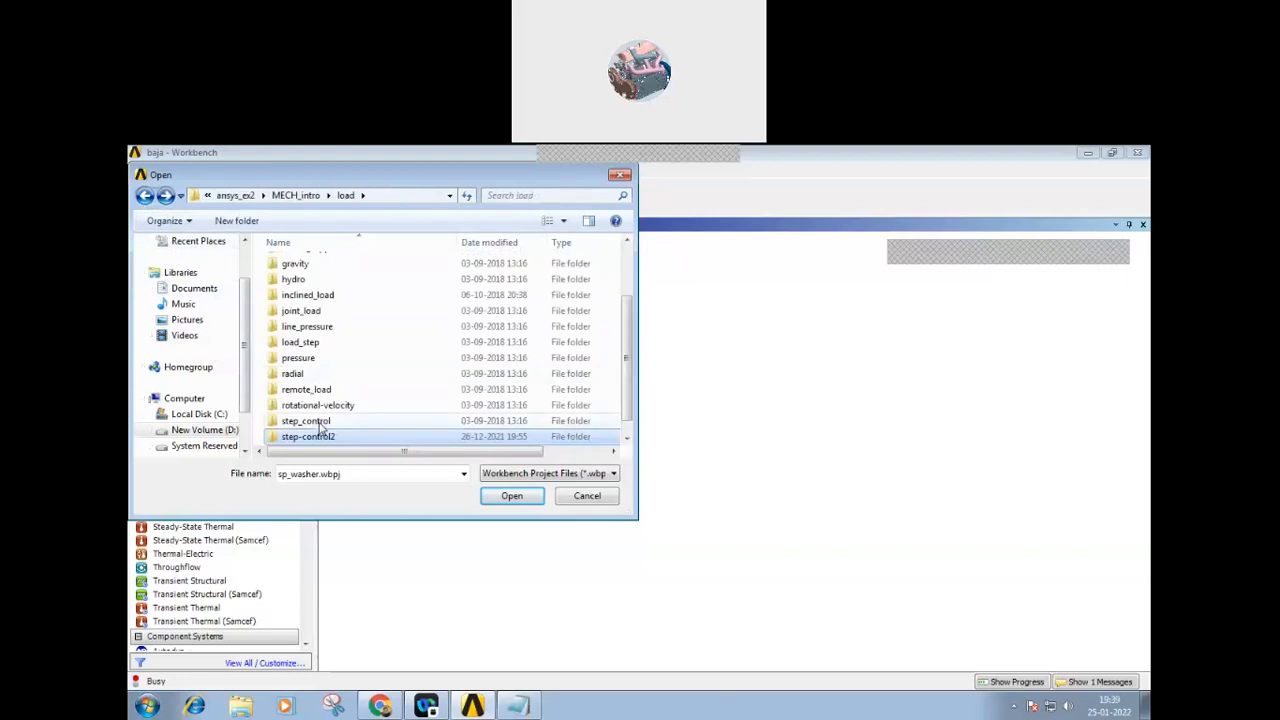
- Open the sp_washer.wbpj project from the step_control folder and acknowledge the read-only files warning
click(320, 423)
double_click(320, 423)
click(310, 283)
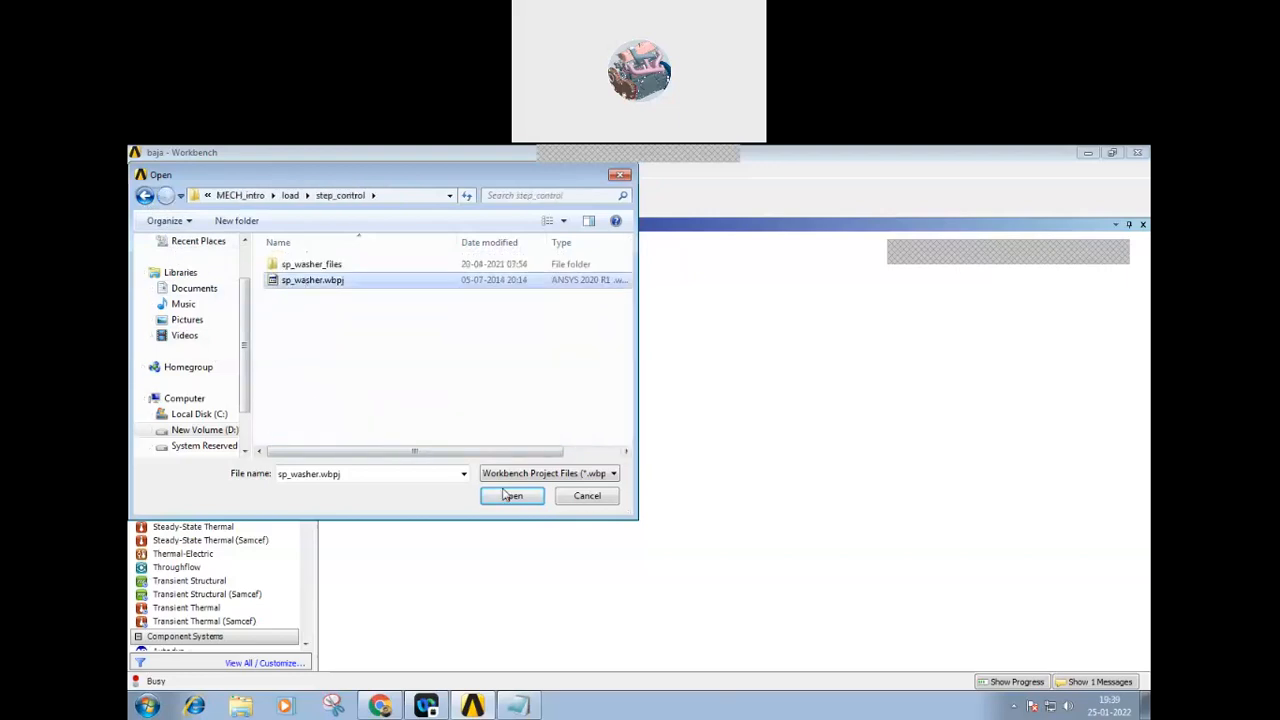
click(510, 496)
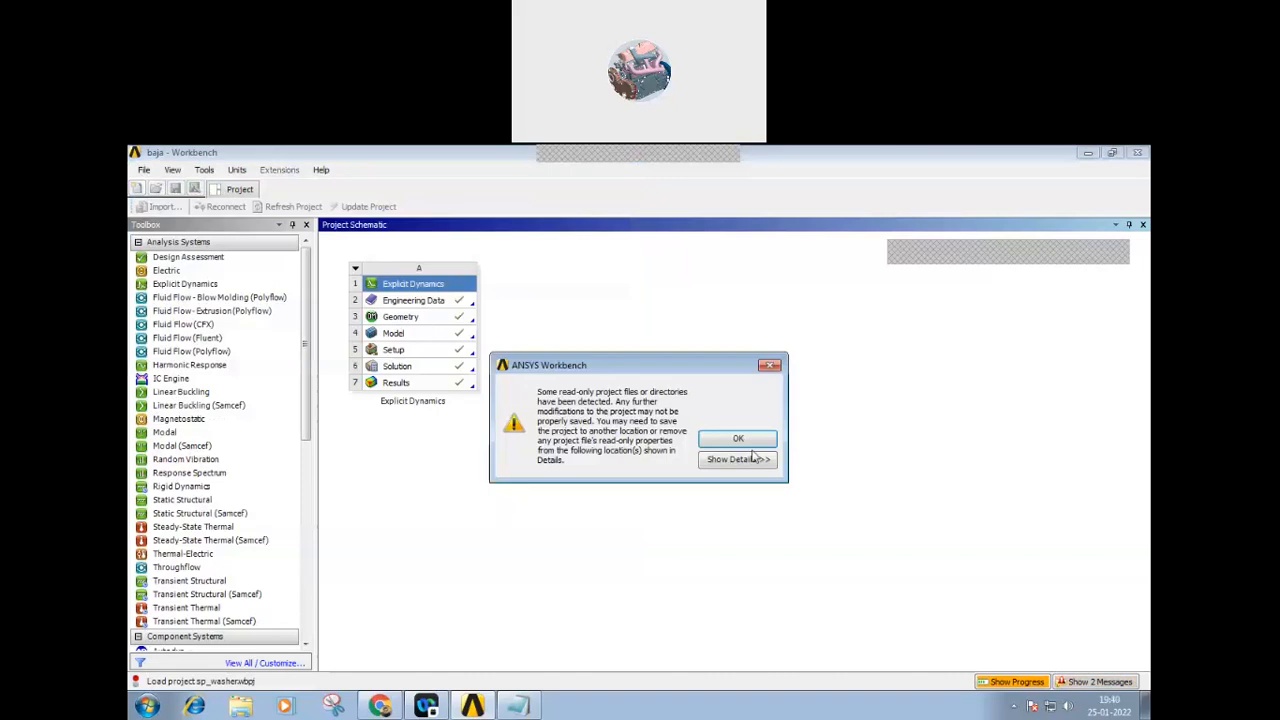
click(739, 438)
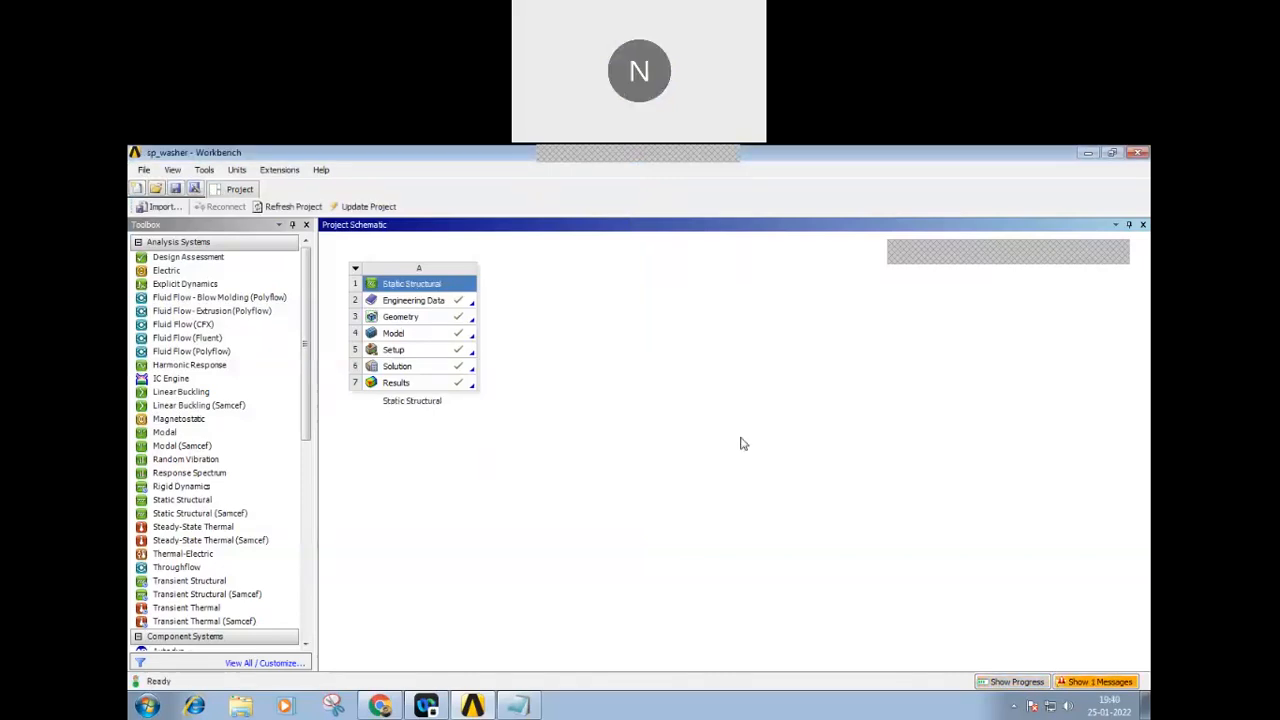
- Open the Static Structural model in Mechanical and review the step and substep controls in its Analysis Settings
double_click(455, 338)
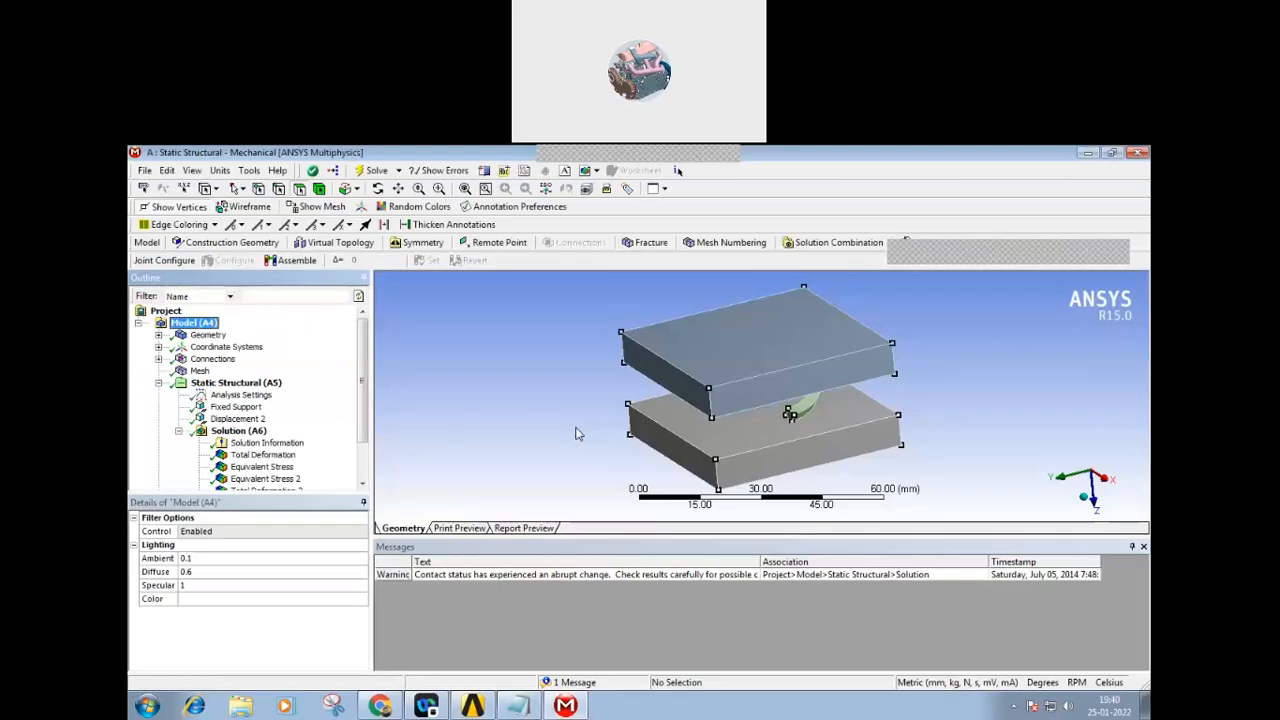
mouse_move(625, 420)
middle_down()
mouse_move(621, 397)
mouse_move(618, 417)
middle_up()
click(245, 395)
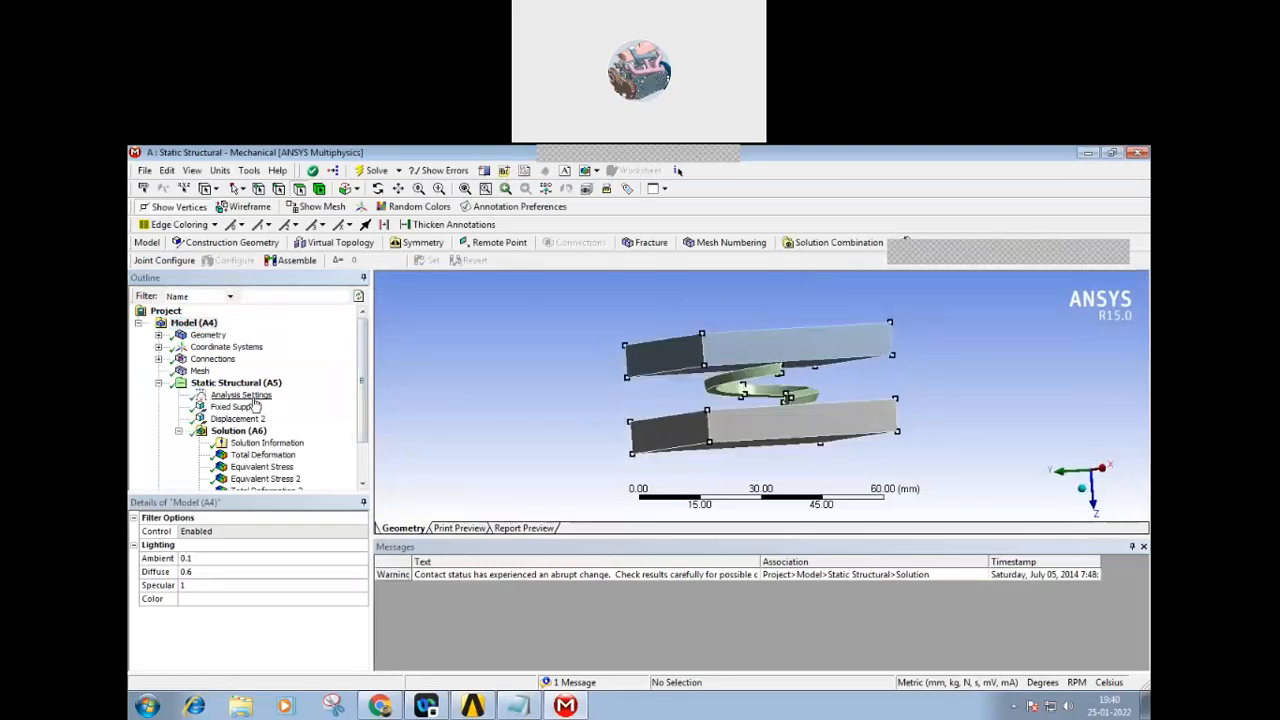
drag(361, 544, 364, 566)
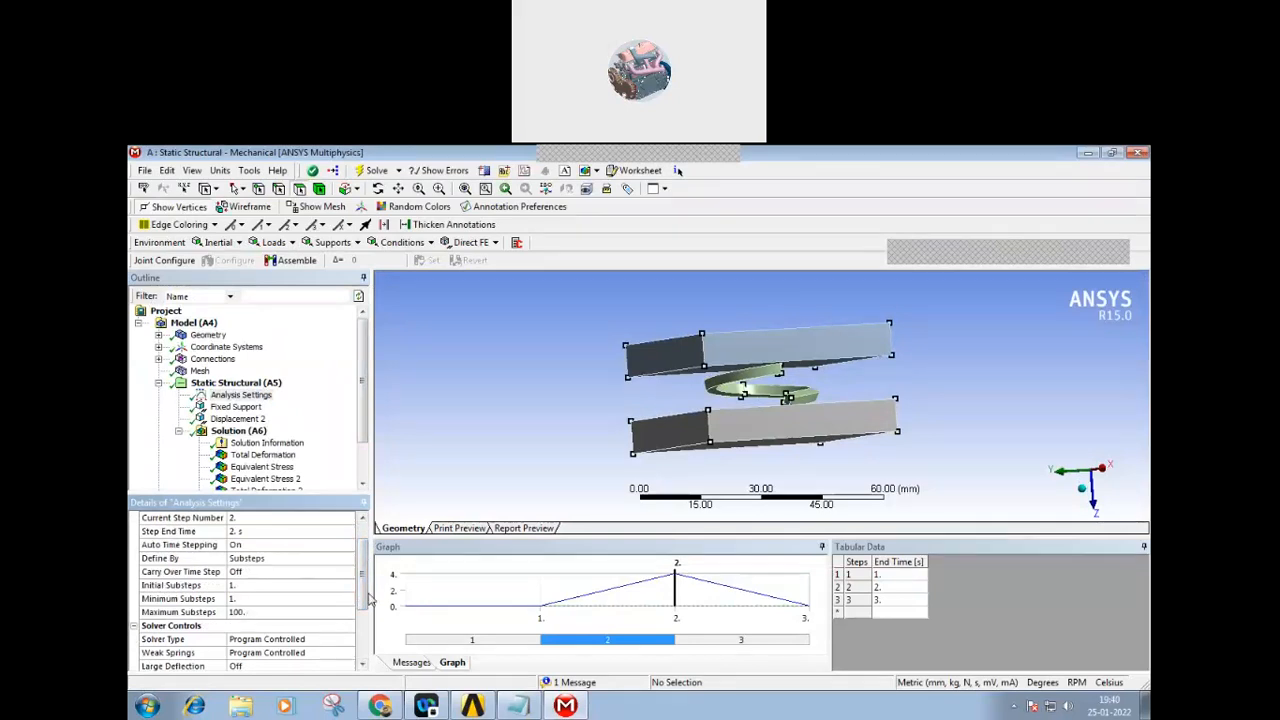
drag(362, 585, 362, 592)
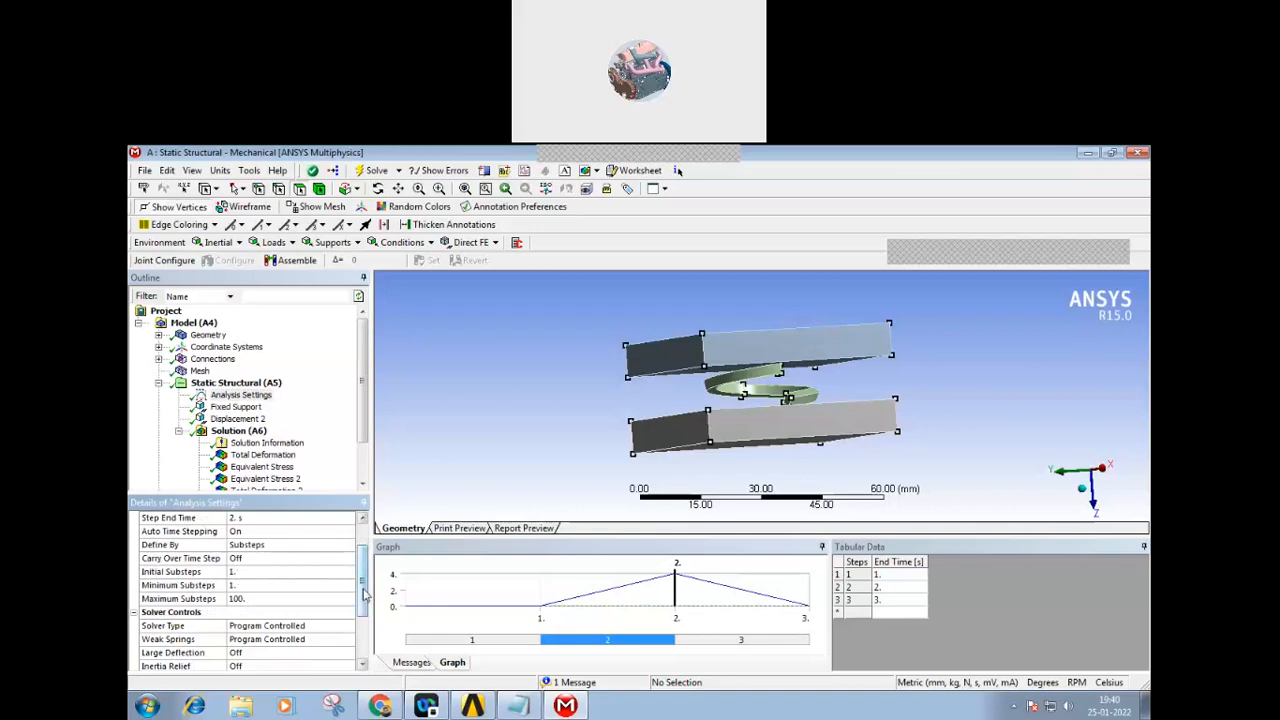
scroll(364, 598, down, 1)
scroll(362, 601, up, 3)
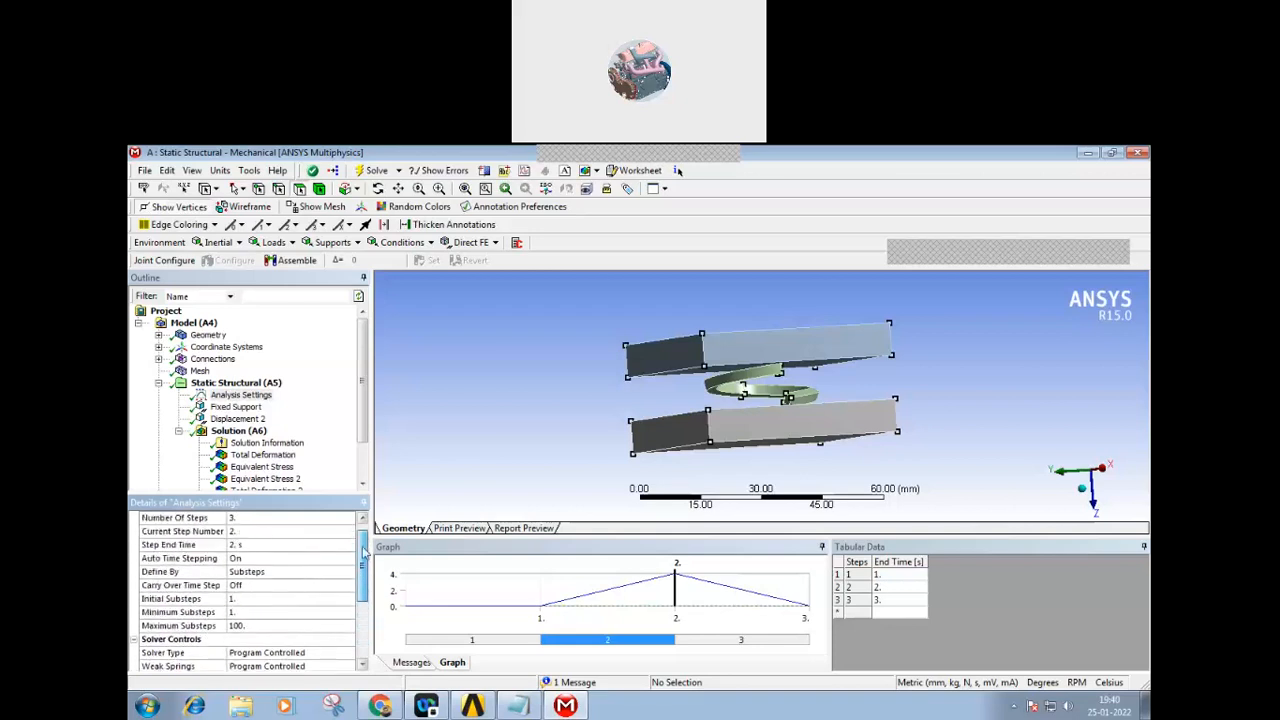
middle_drag(454, 422, 465, 425)
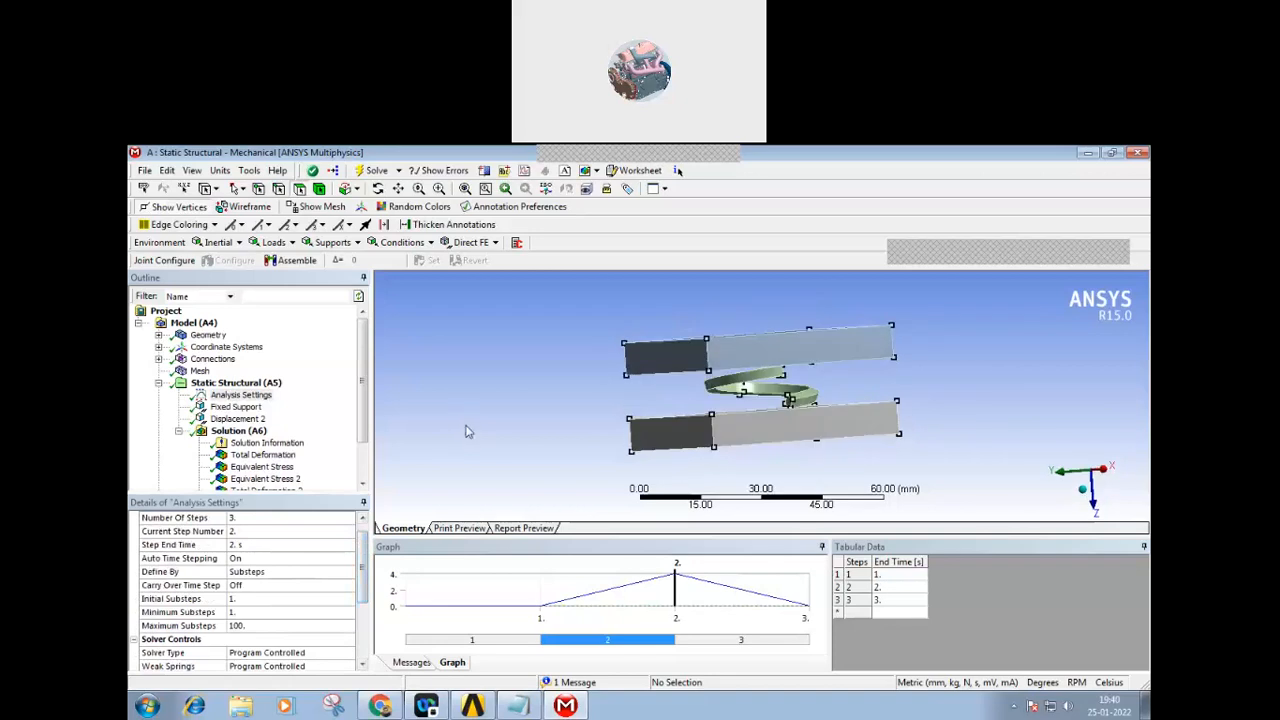
- Display the Total Deformation result of the spring washer assembly and play its animation
click(263, 455)
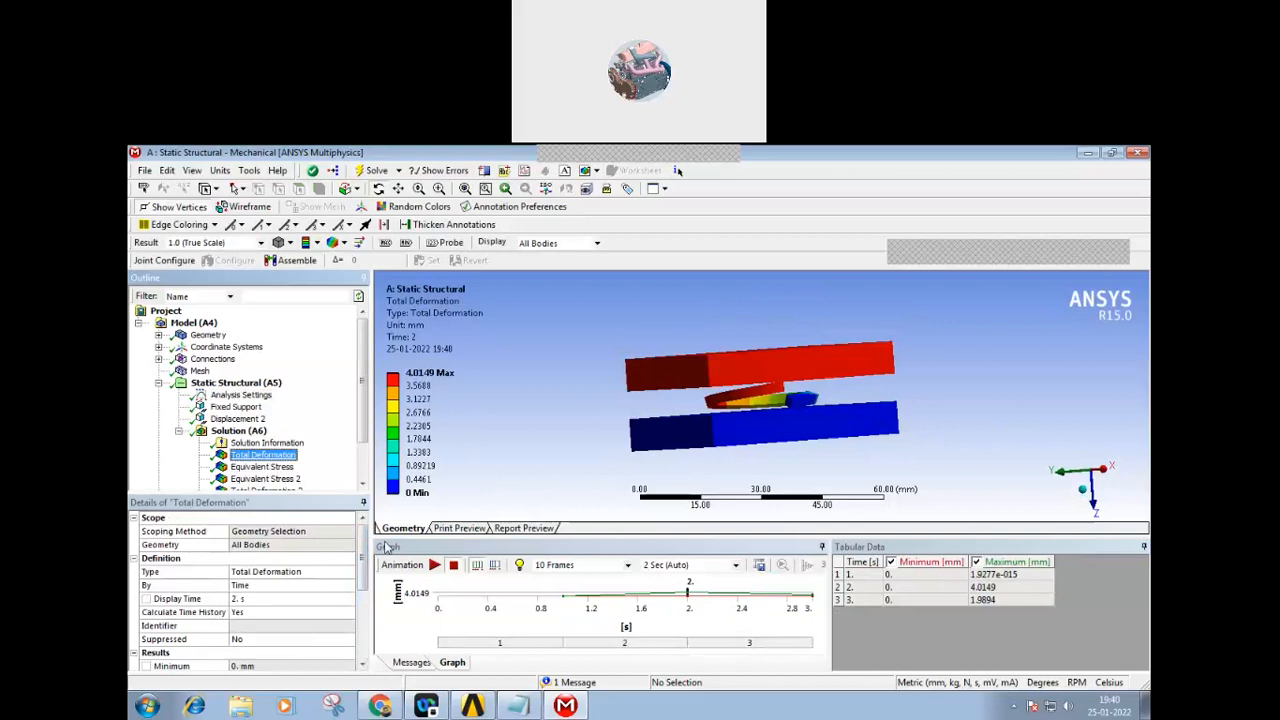
click(435, 566)
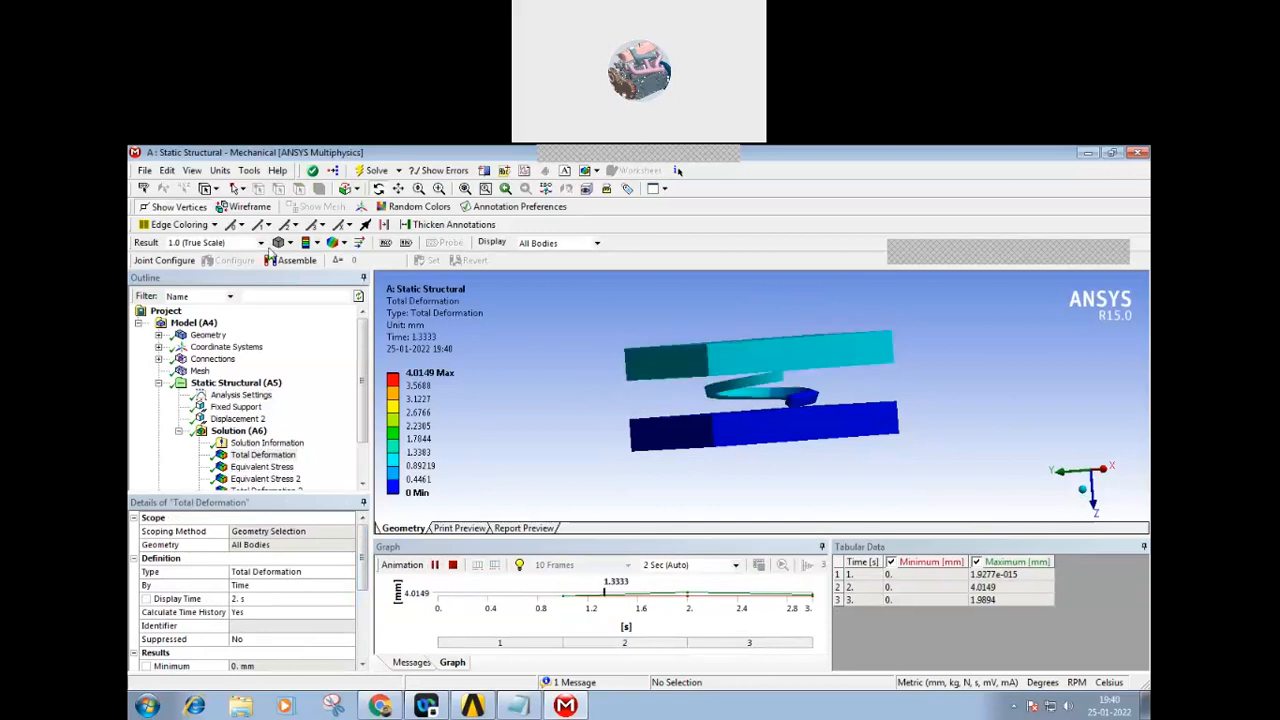
click(155, 207)
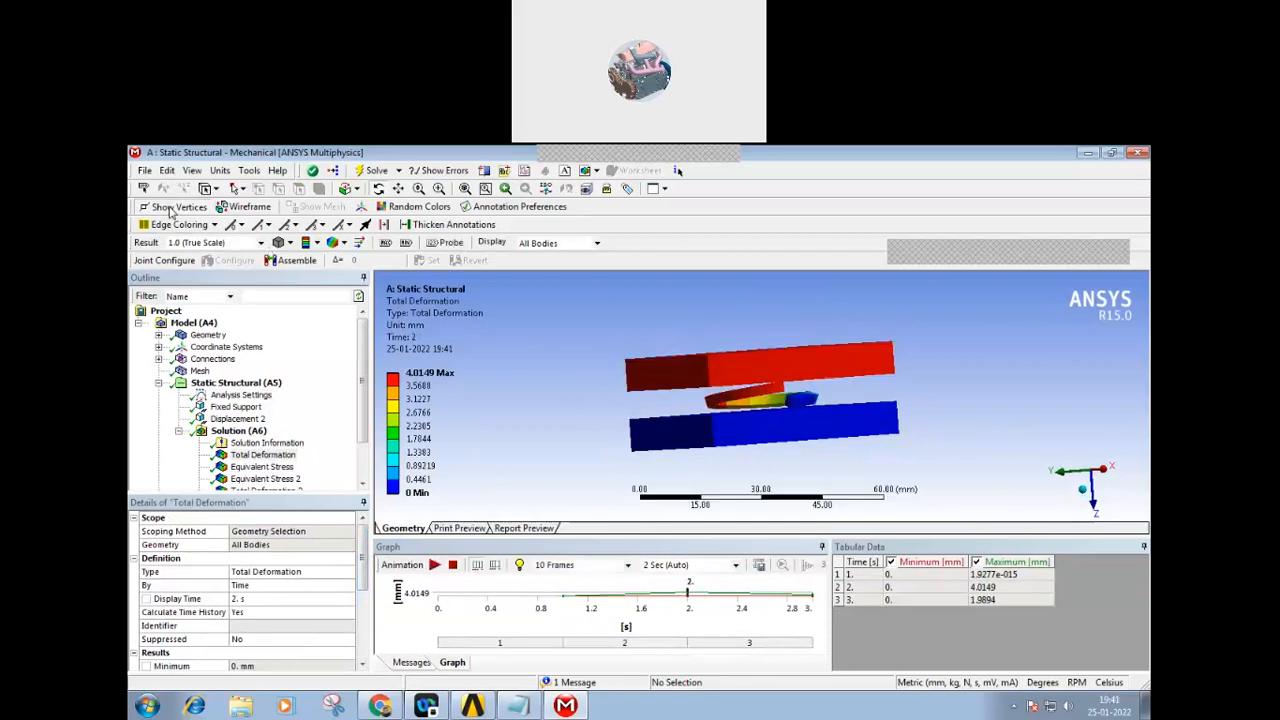
- Inspect the undeformed plate and washer geometry, and recheck the step controls in Analysis Settings
click(208, 336)
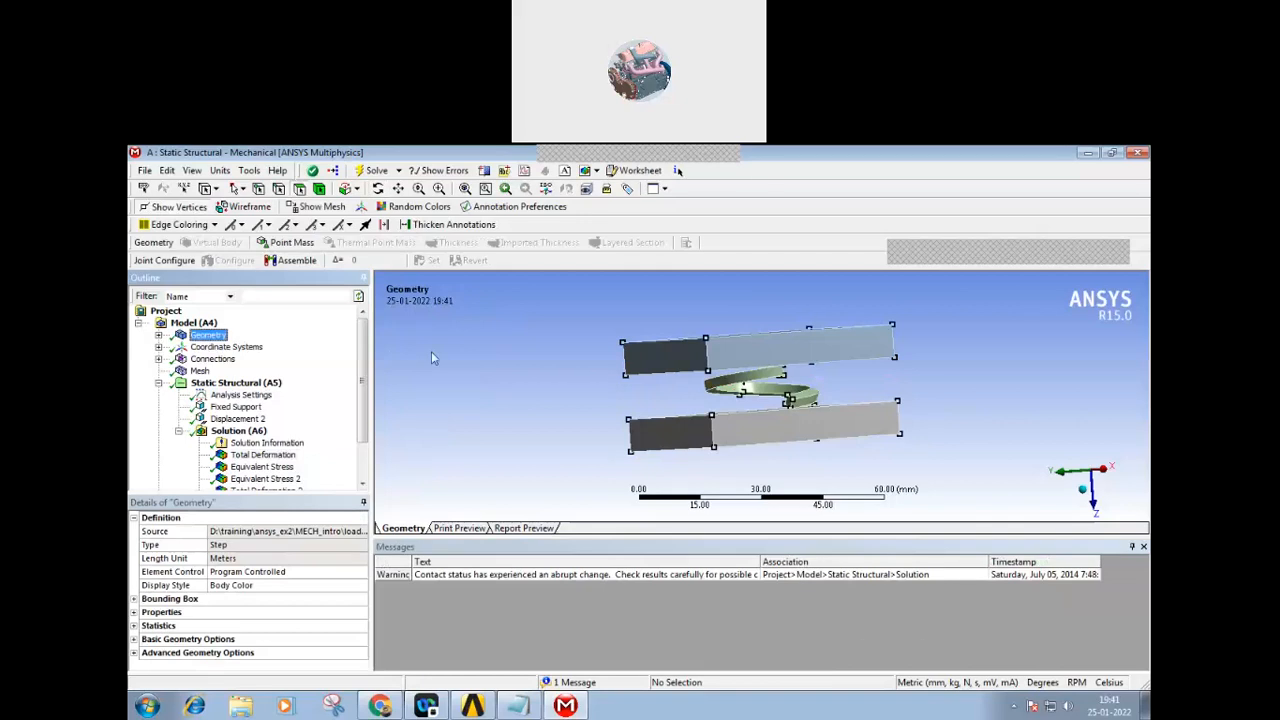
middle_drag(507, 354, 500, 363)
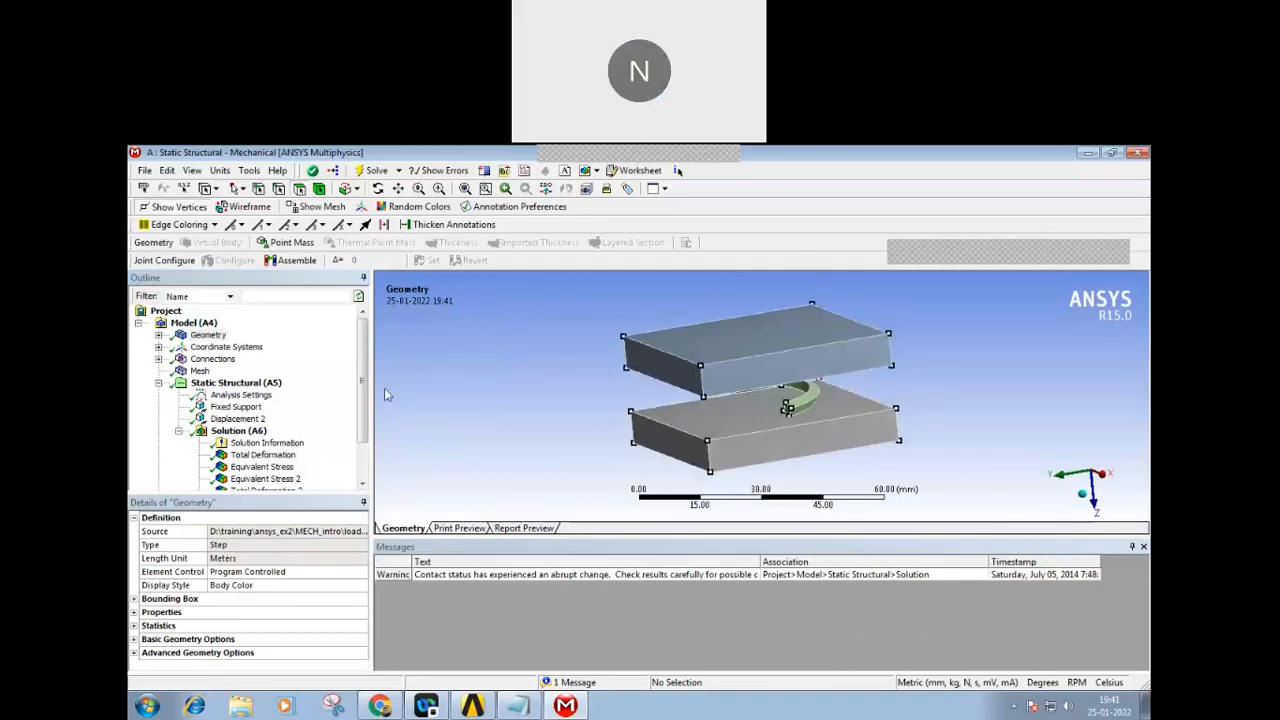
mouse_move(535, 397)
middle_down()
mouse_move(530, 370)
mouse_move(540, 398)
middle_up()
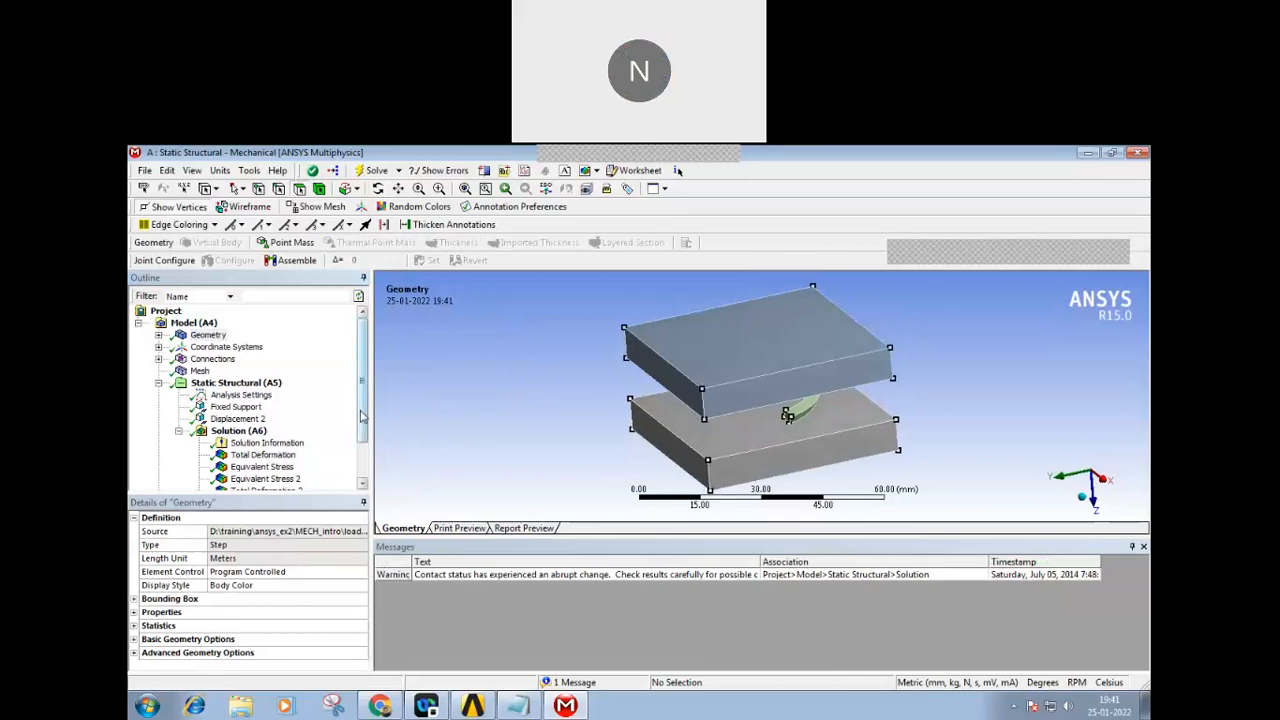
drag(362, 416, 363, 431)
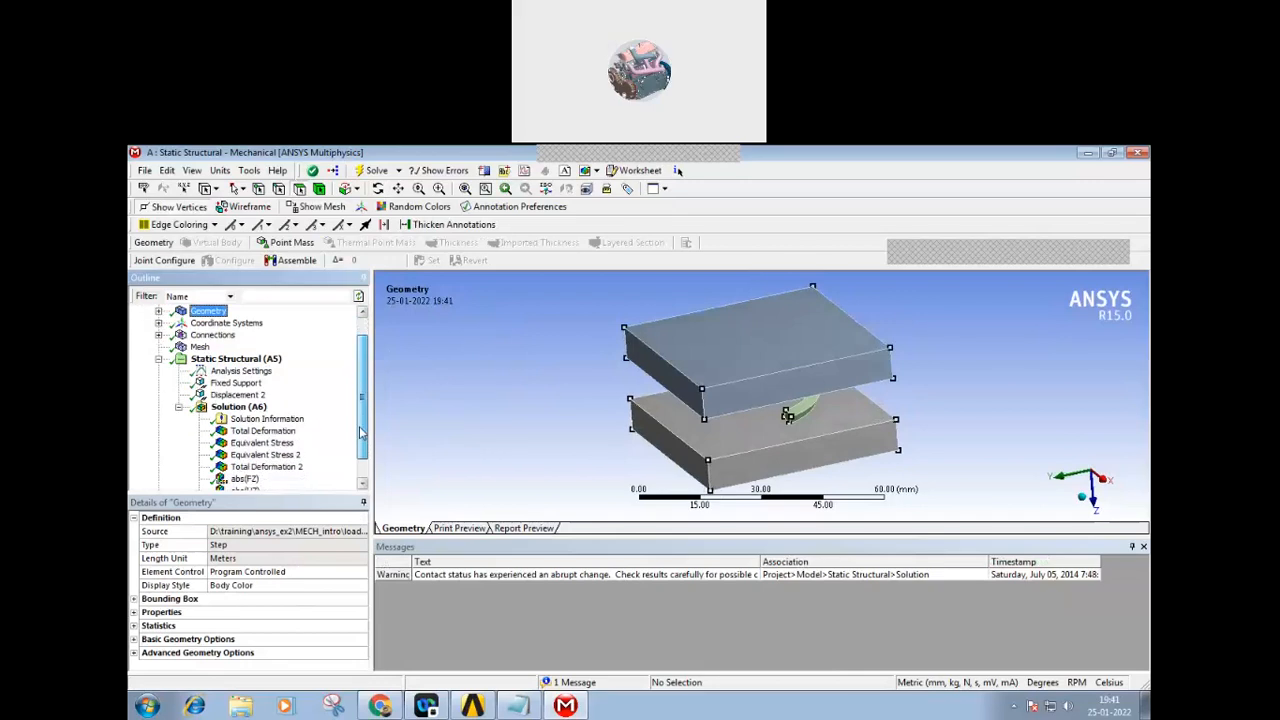
click(240, 371)
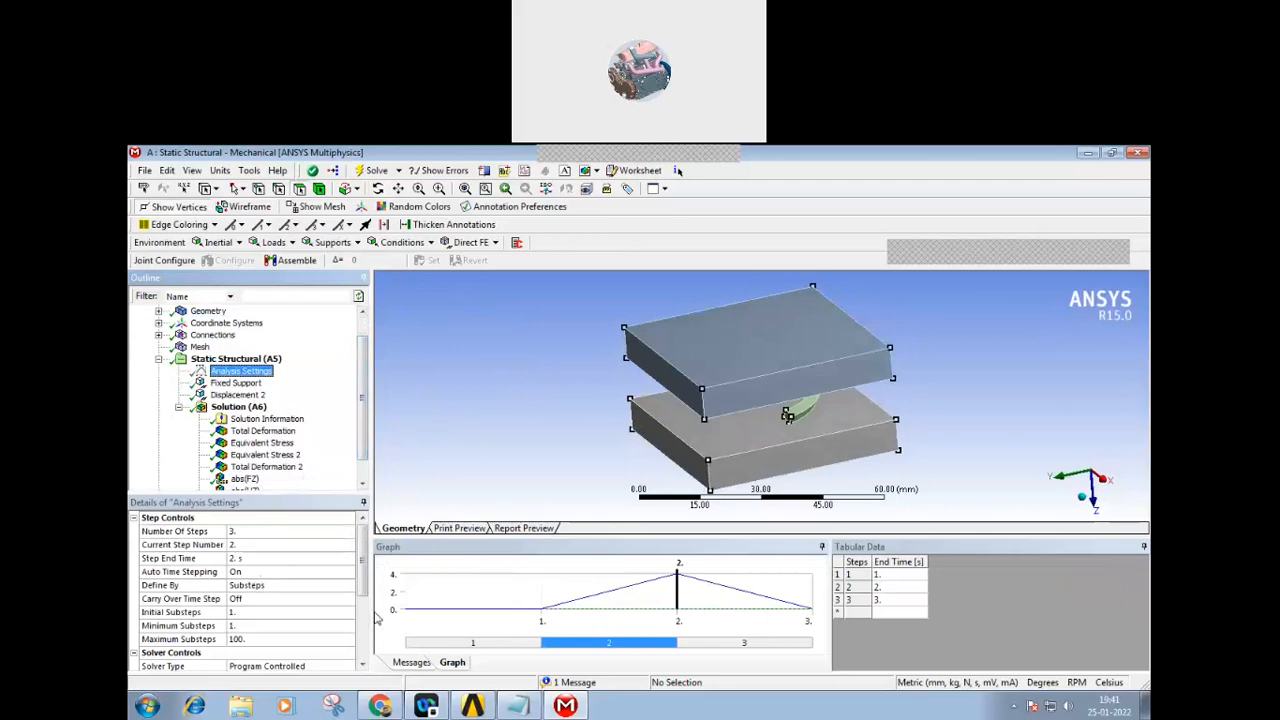
mouse_move(364, 577)
mouse_down()
mouse_move(364, 611)
mouse_move(362, 590)
mouse_up()
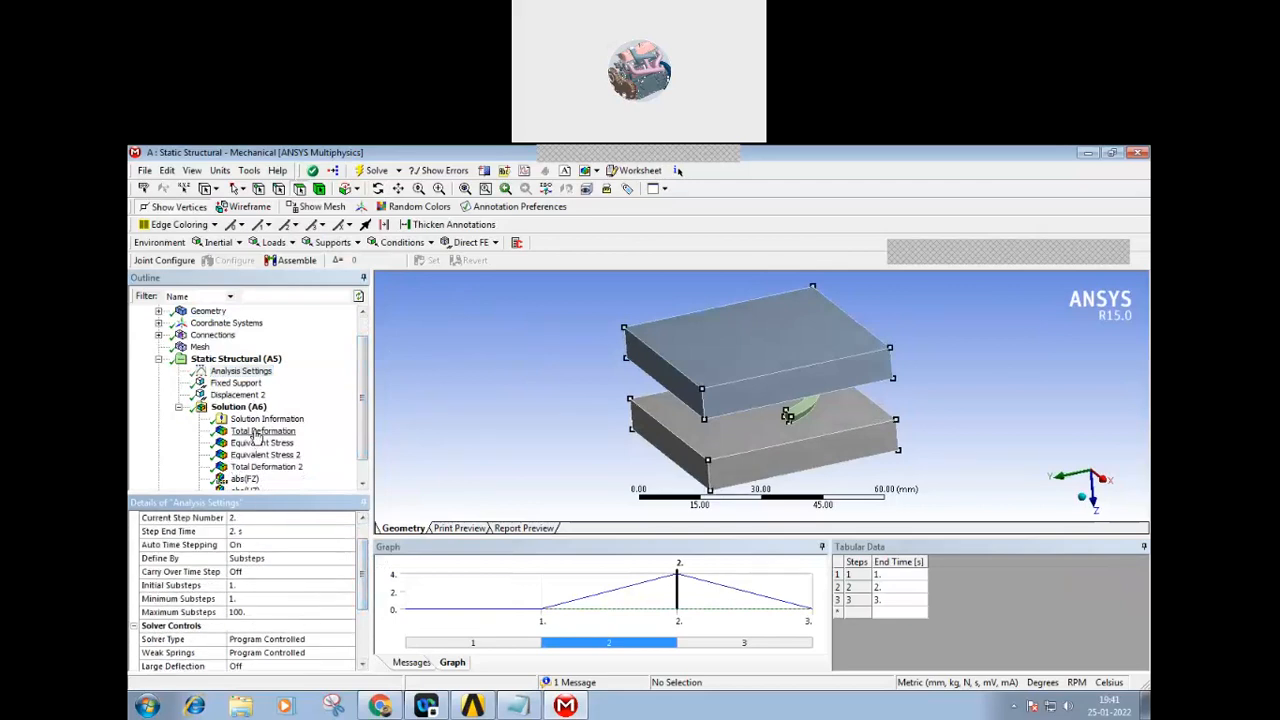
- Display the Total Deformation result again and examine the compressed washer between the plates from the side
click(258, 433)
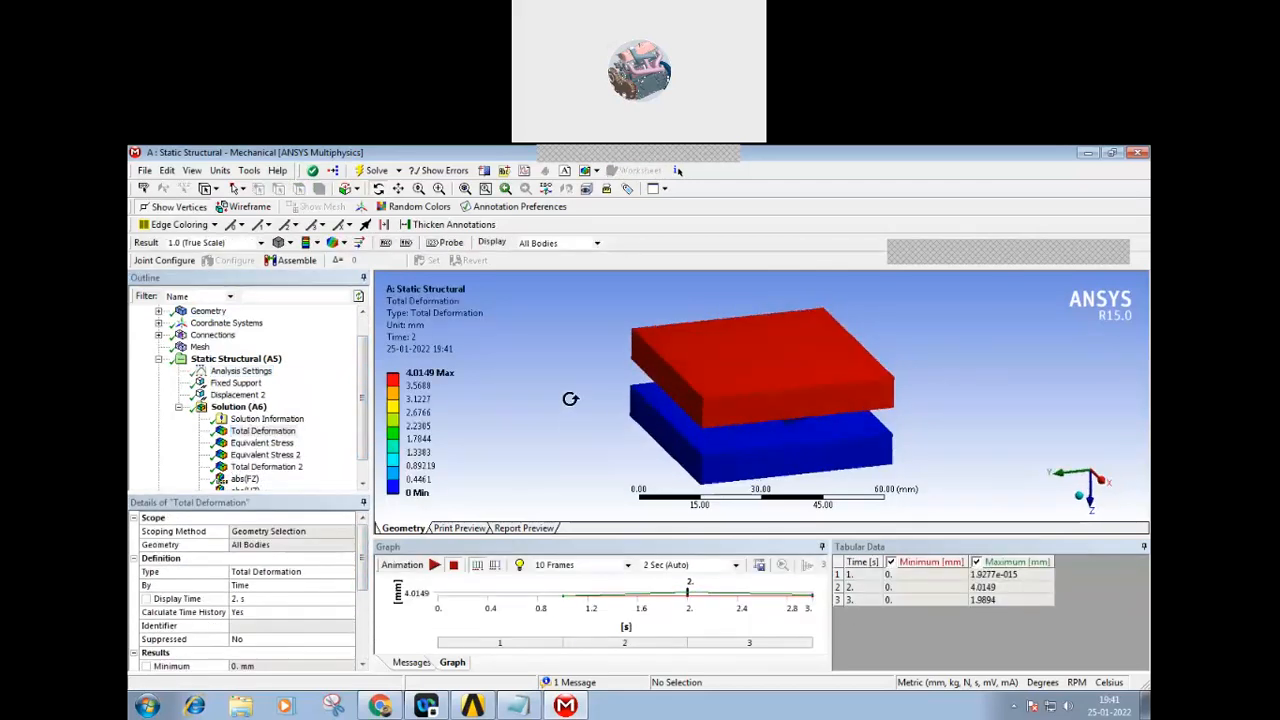
drag(667, 433, 690, 413)
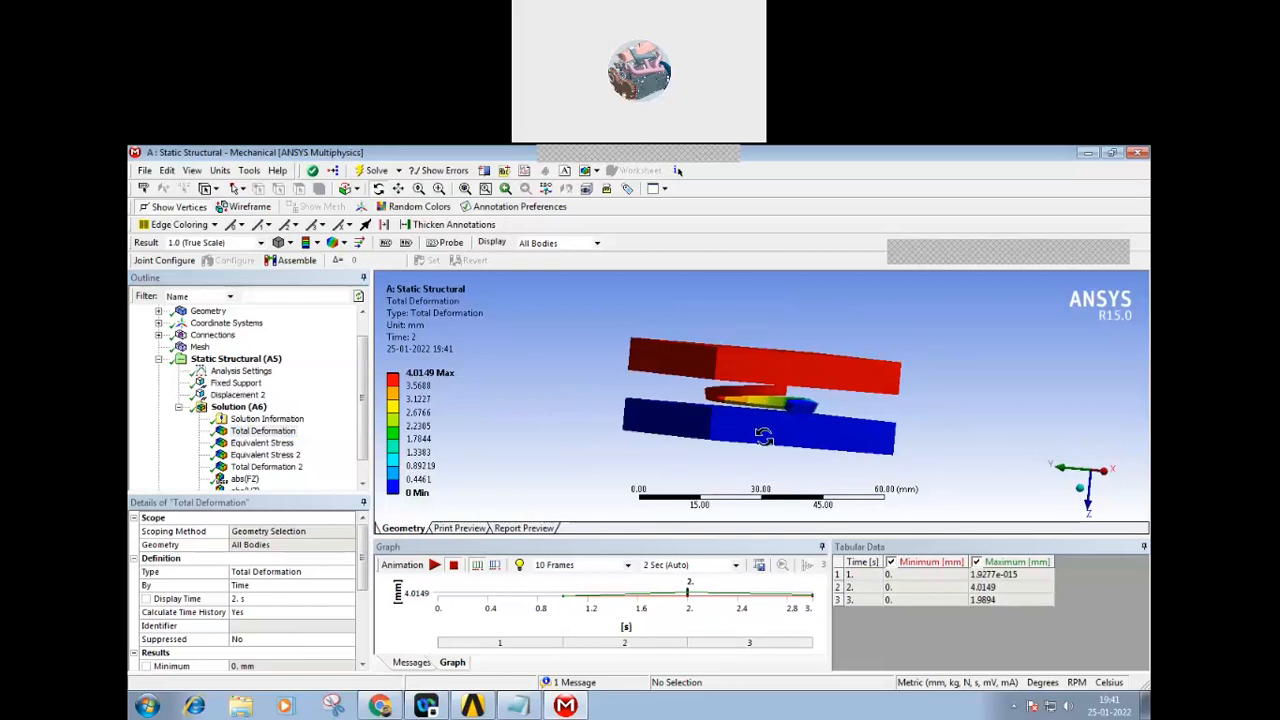
drag(657, 424, 654, 424)
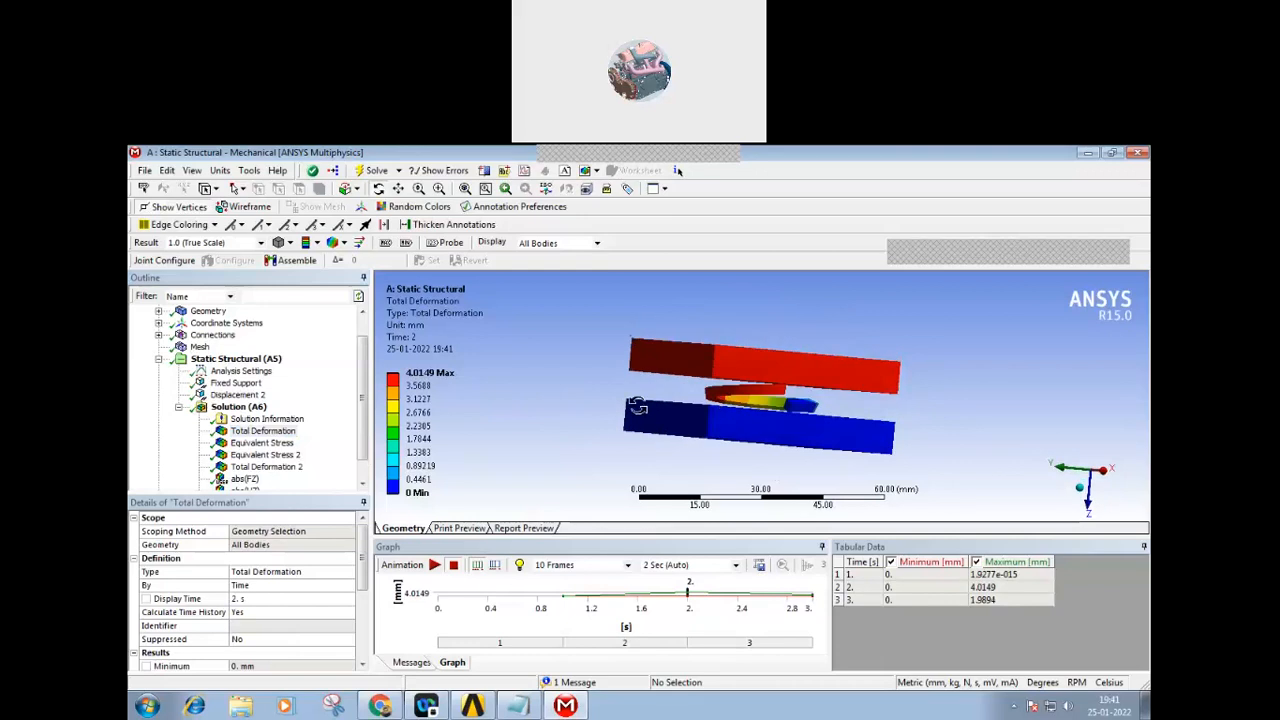
drag(578, 438, 577, 449)
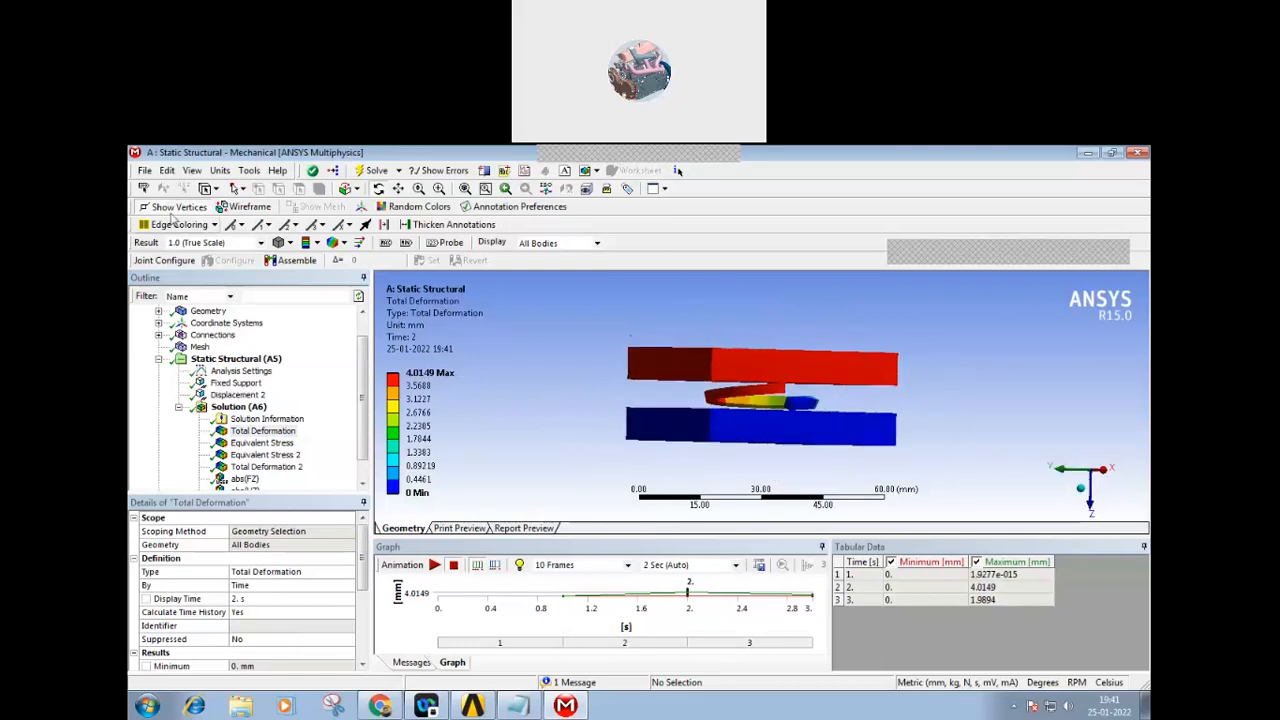
- Recheck the step controls in Analysis Settings and close Mechanical to return to the project schematic
click(240, 371)
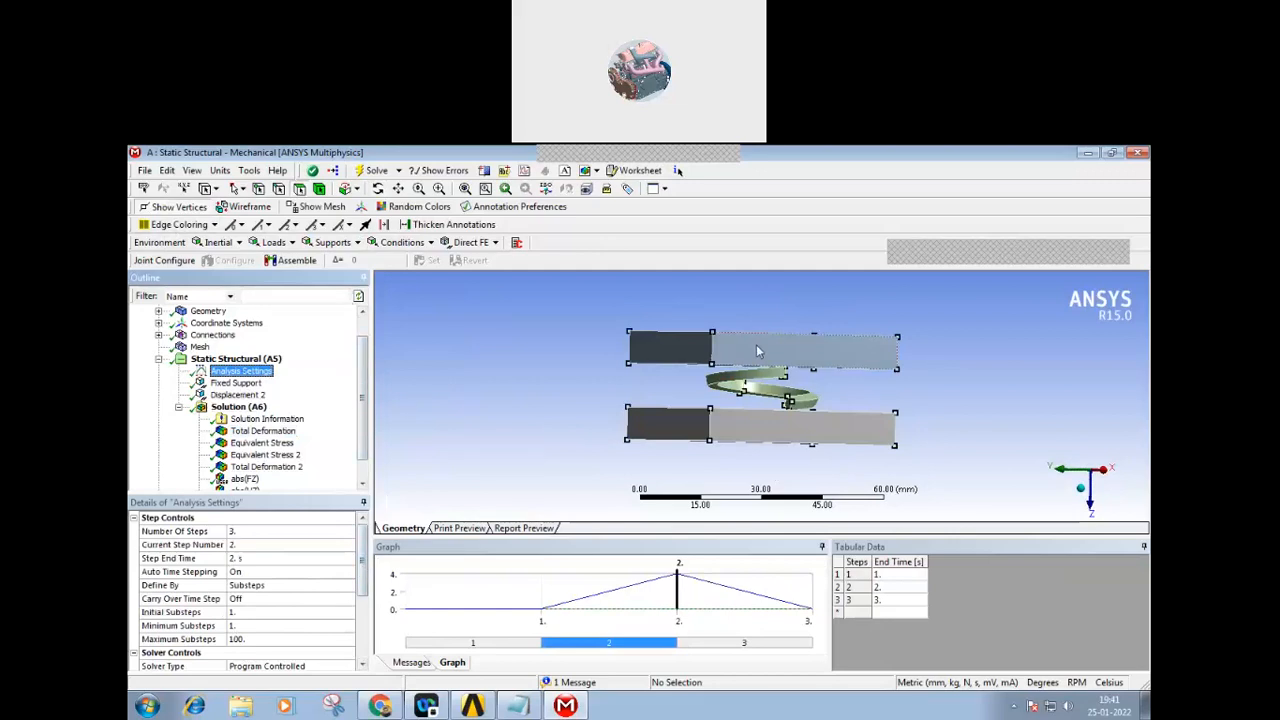
click(146, 171)
click(145, 172)
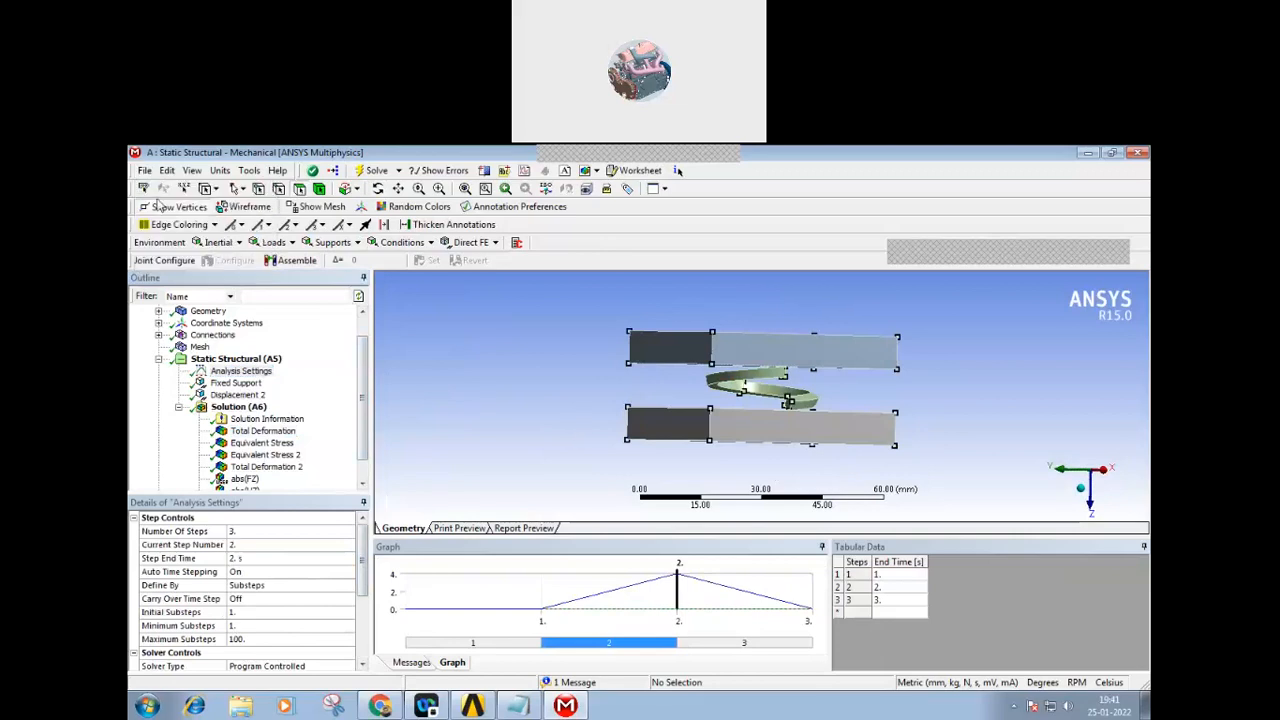
click(145, 171)
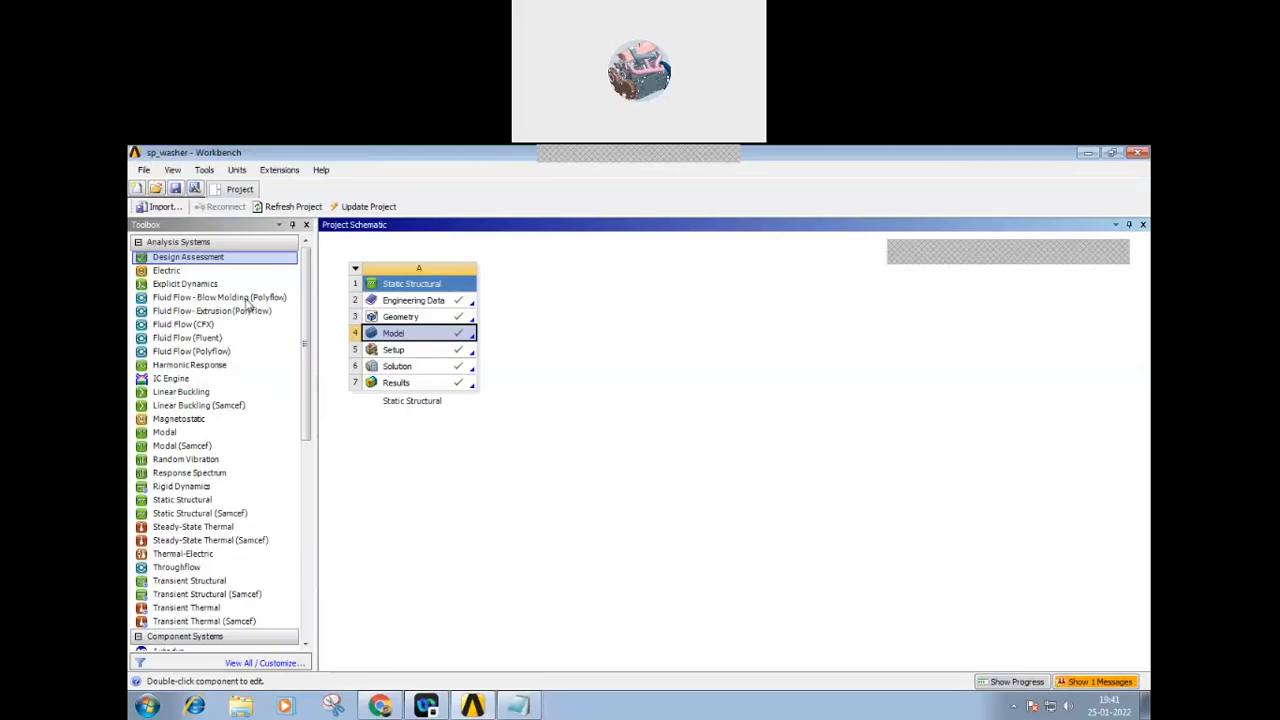
click(186, 261)
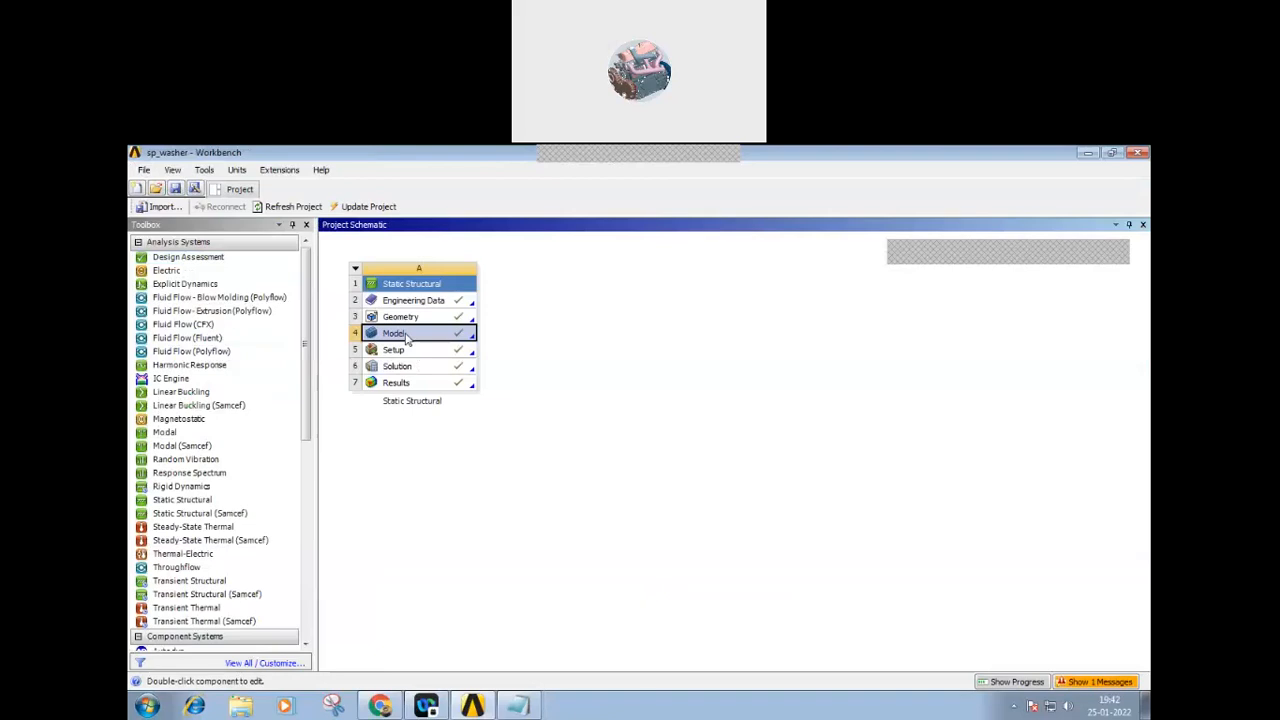
click(535, 349)
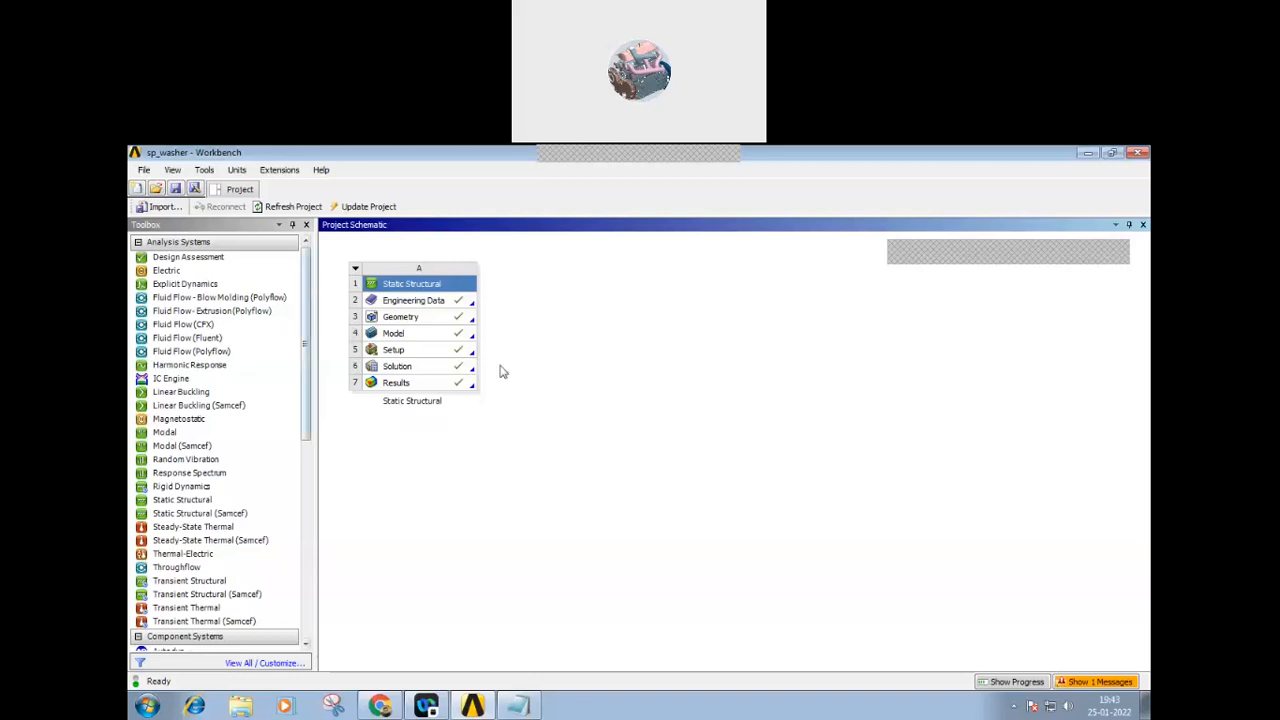
- Begin opening another project and browse to the ansys_ex2 folder within training on drive D
click(144, 170)
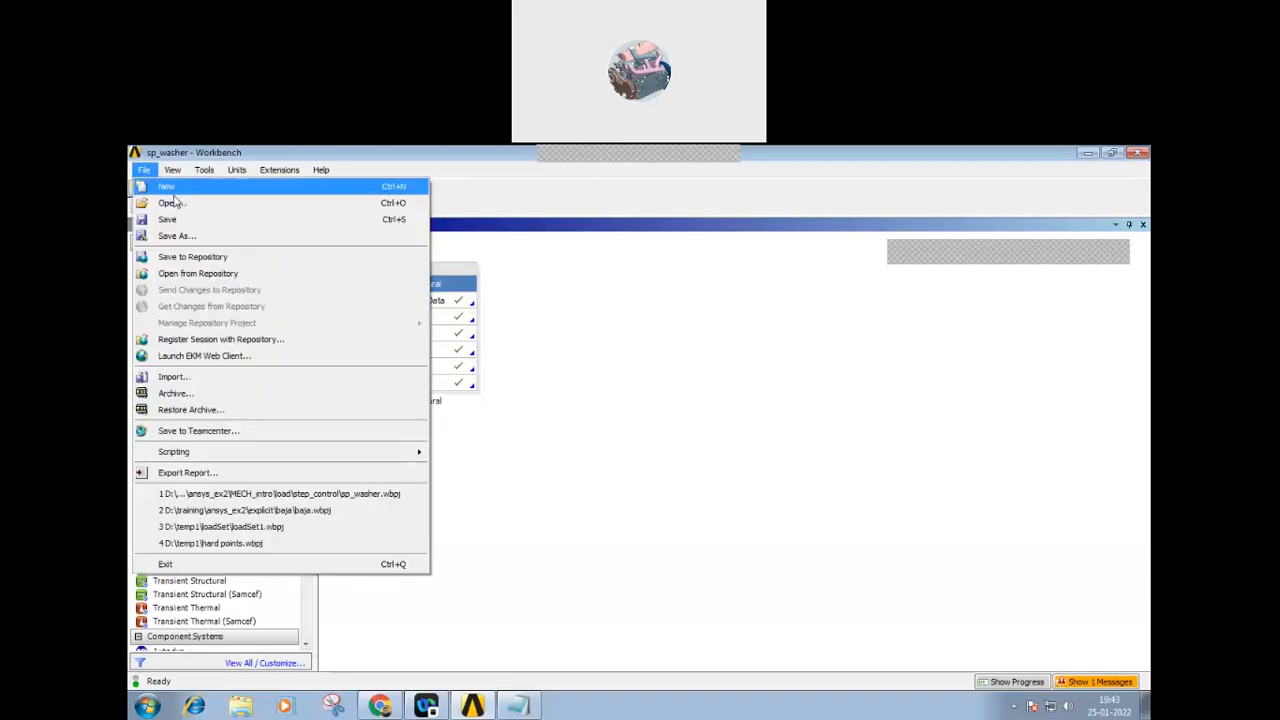
click(170, 204)
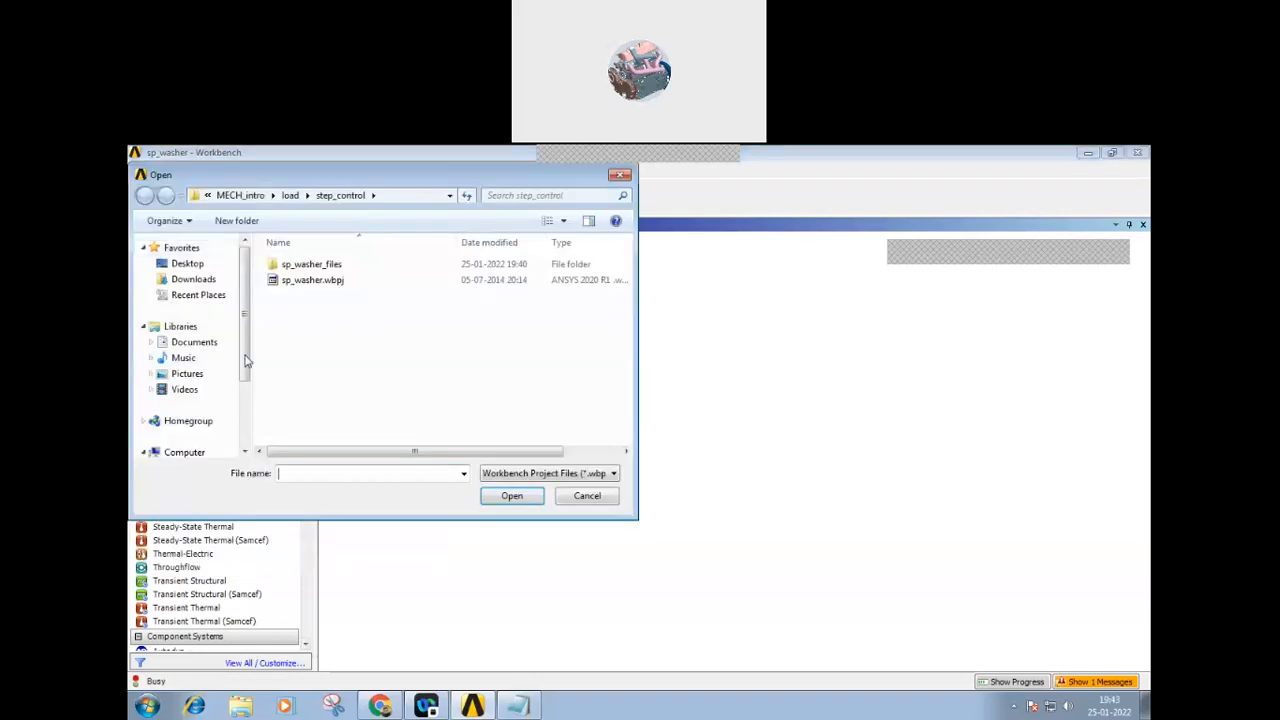
scroll(241, 395, down, 1)
scroll(241, 395, down, 1)
click(204, 414)
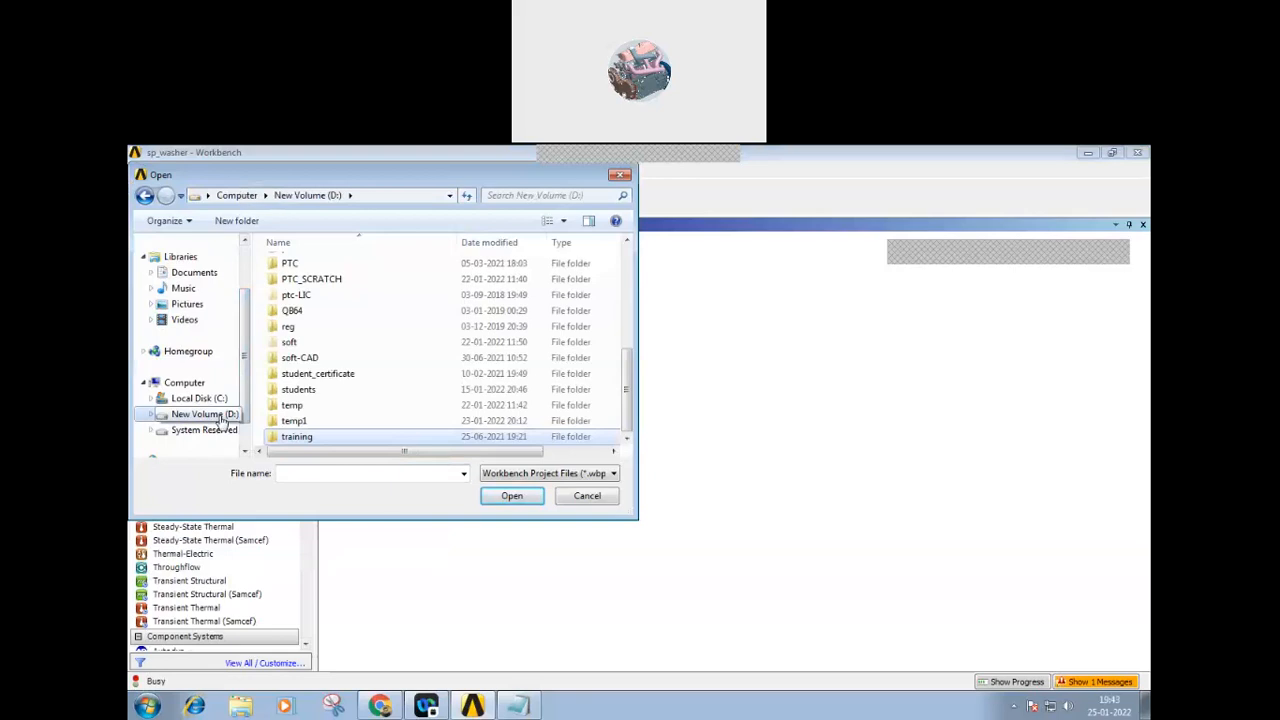
double_click(290, 437)
double_click(320, 299)
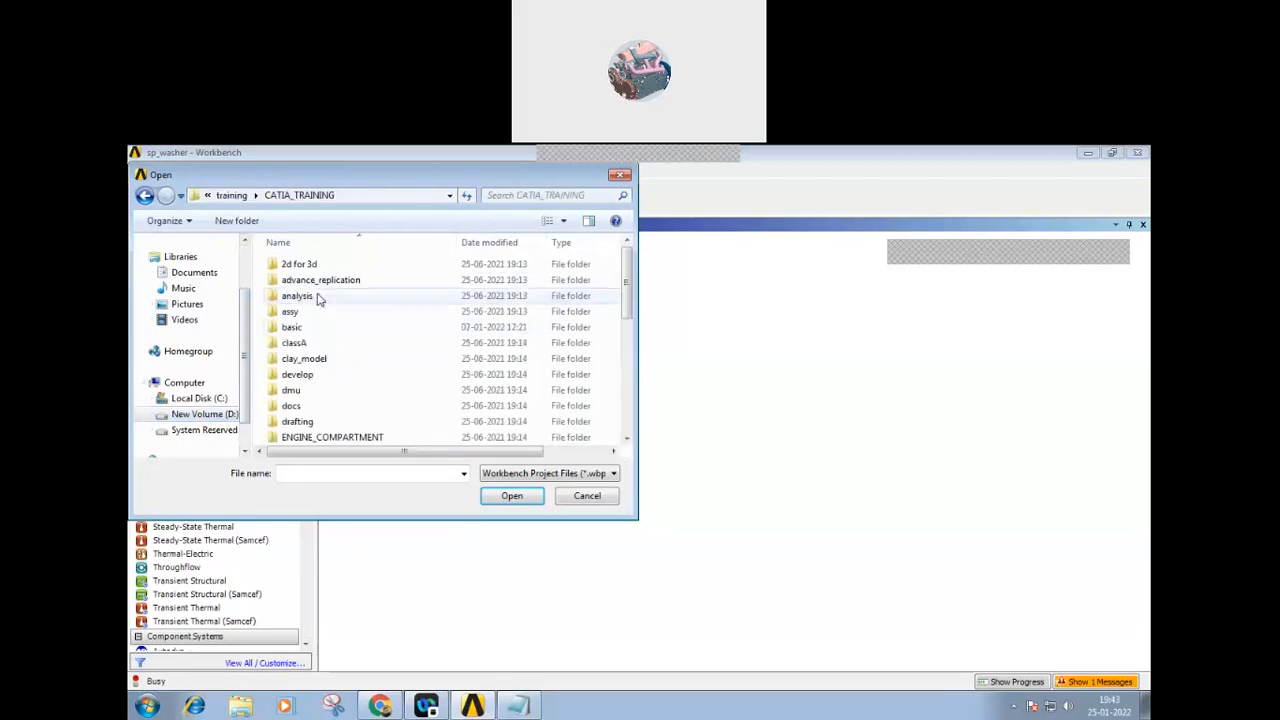
click(145, 195)
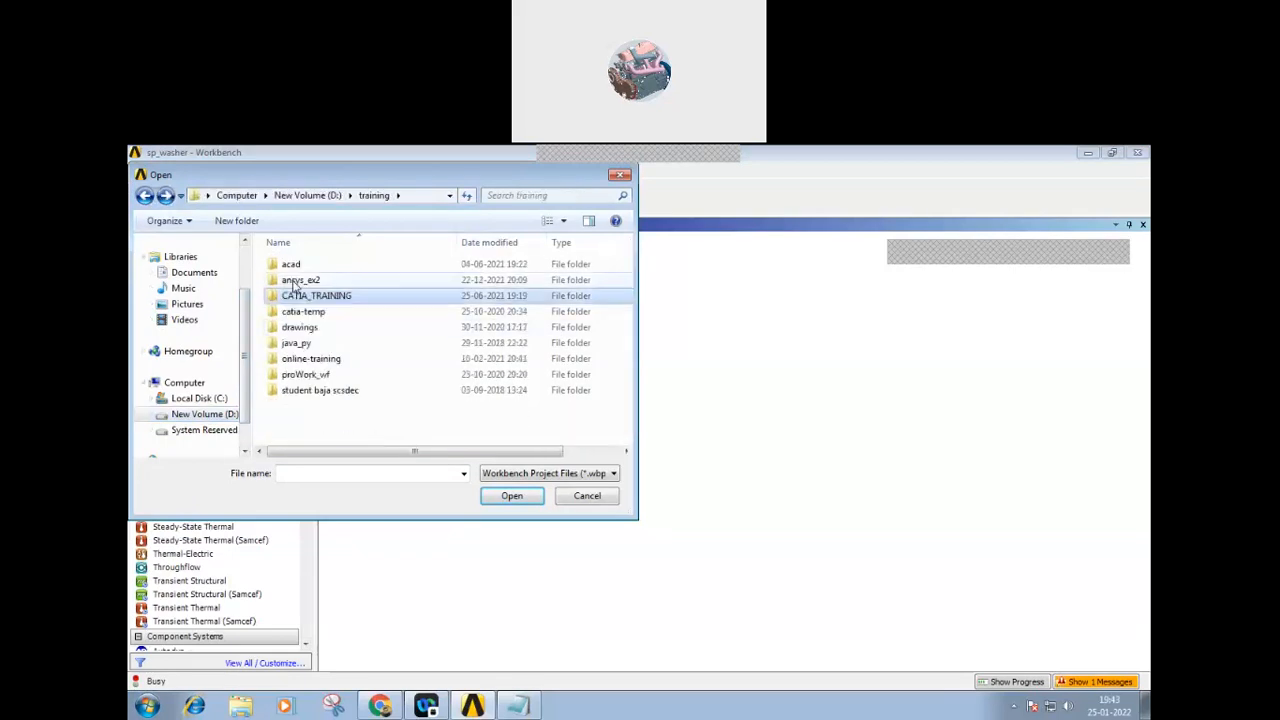
double_click(293, 281)
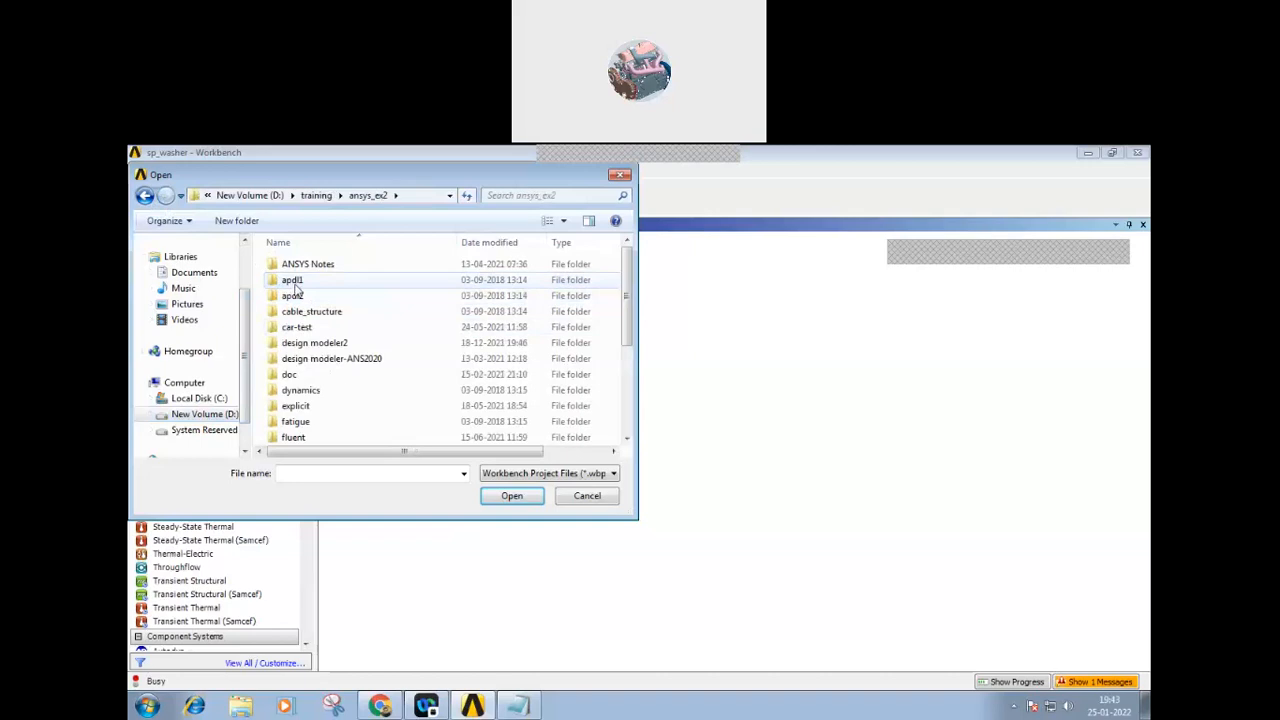
- Open the crank_piston.wbpj project from the rigid_body_dynamics folder
double_click(342, 392)
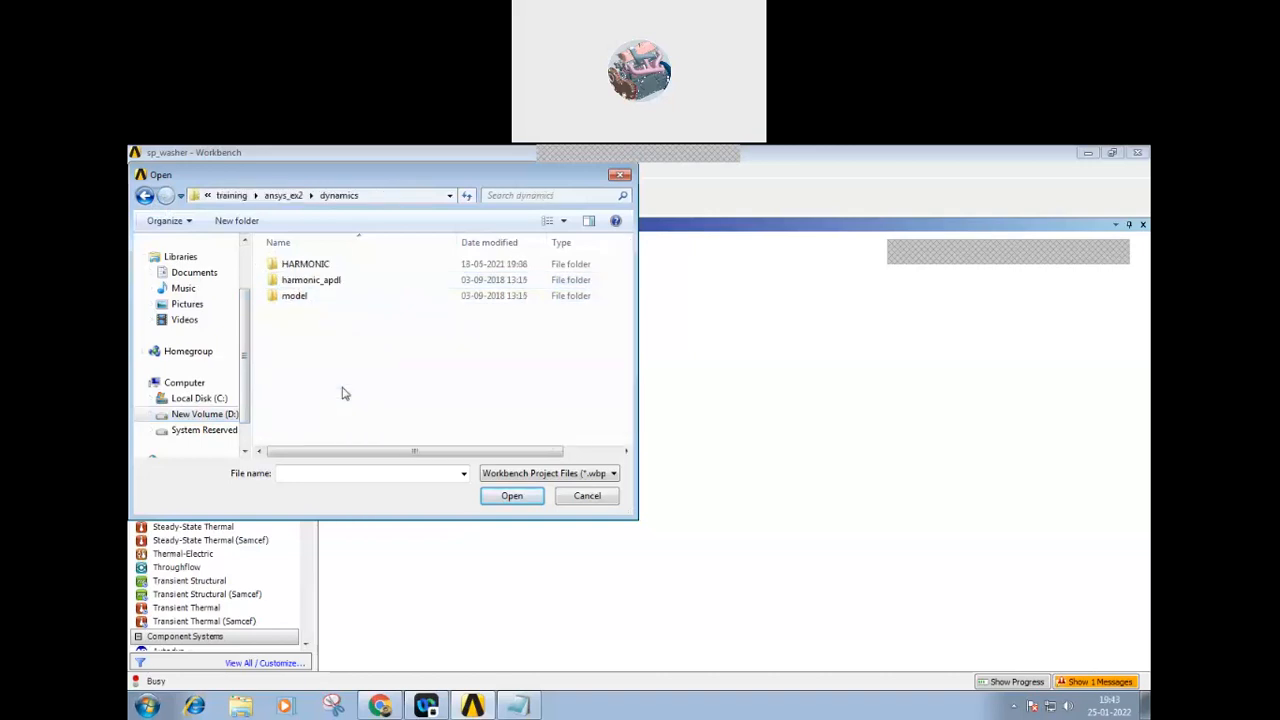
click(145, 195)
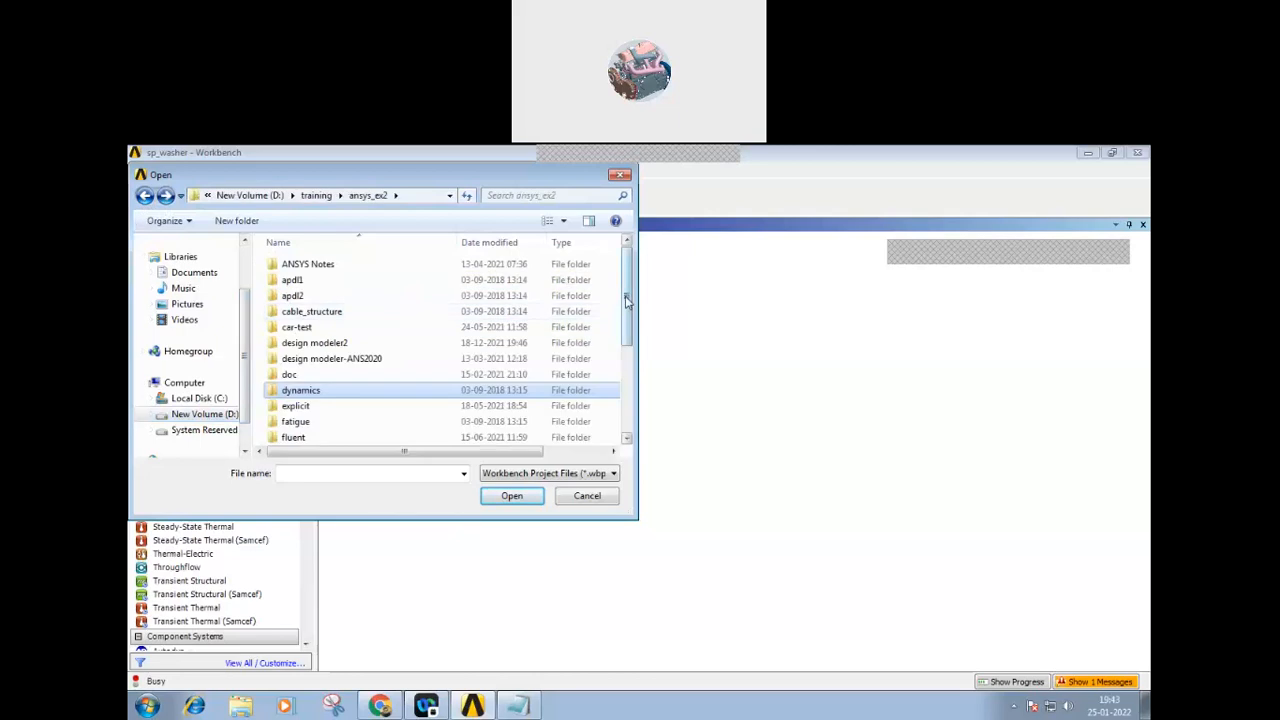
scroll(620, 323, down, 1)
drag(620, 323, 608, 386)
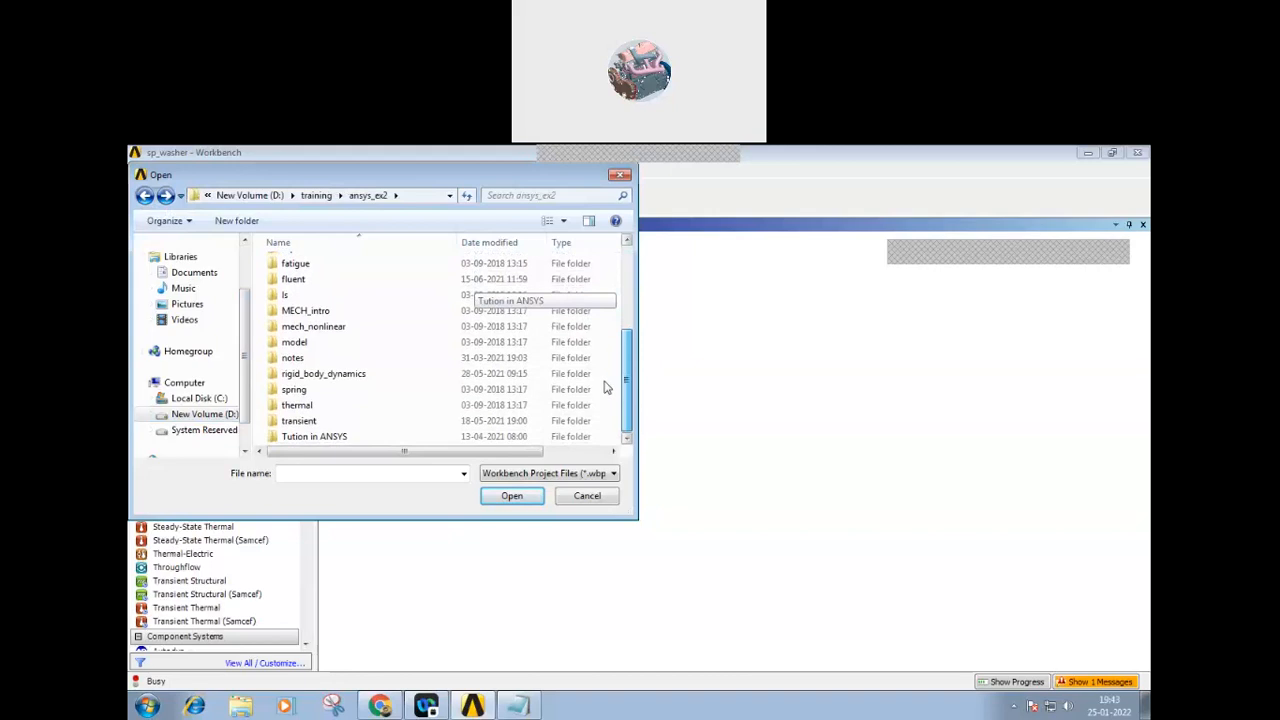
double_click(390, 372)
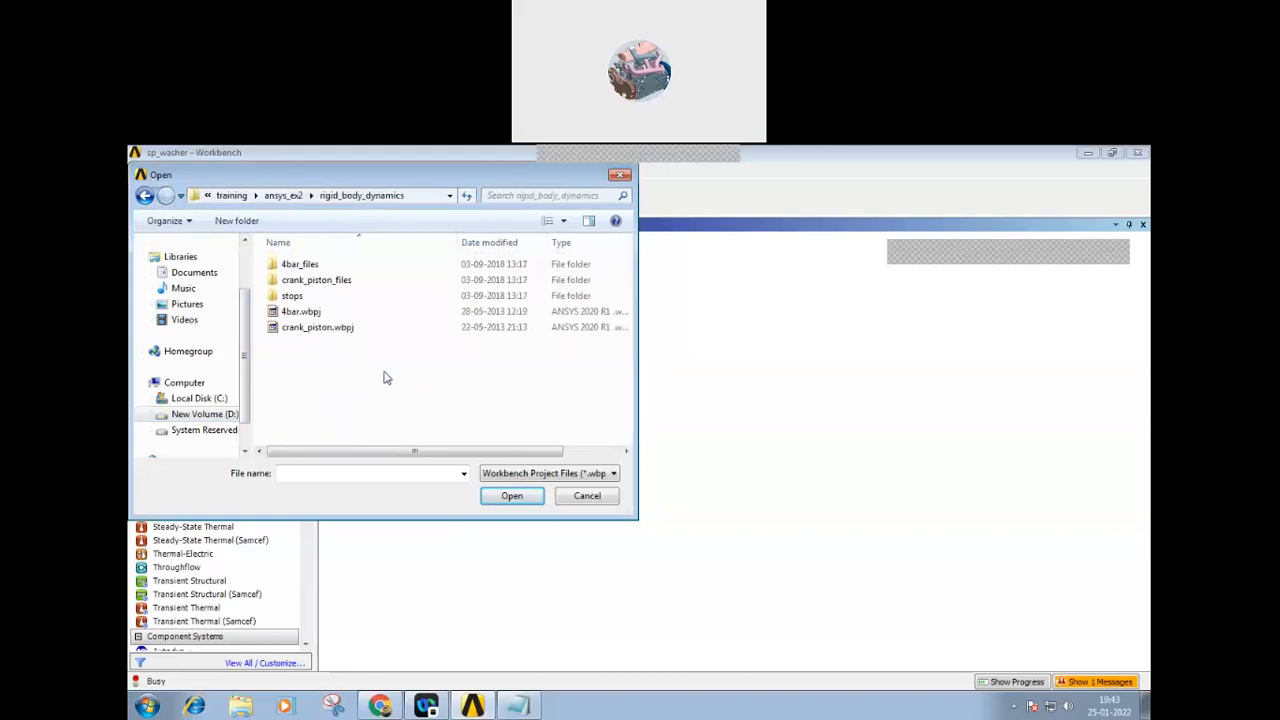
click(329, 333)
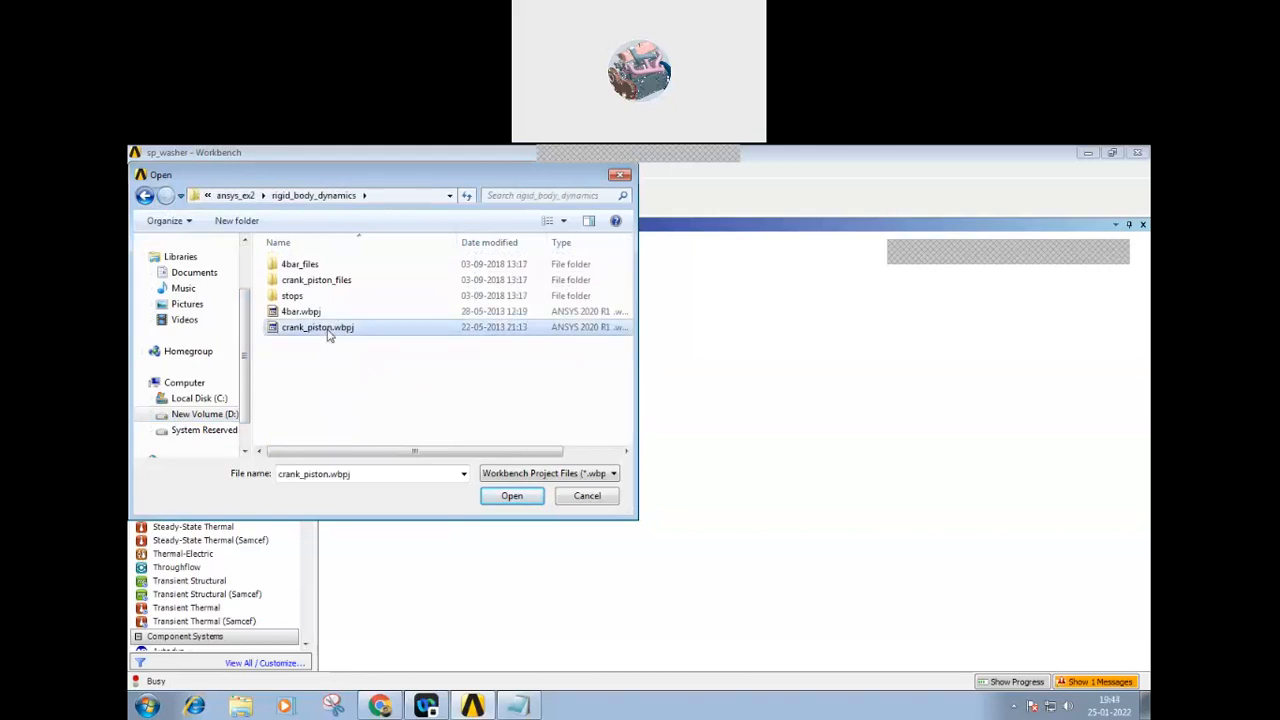
click(506, 497)
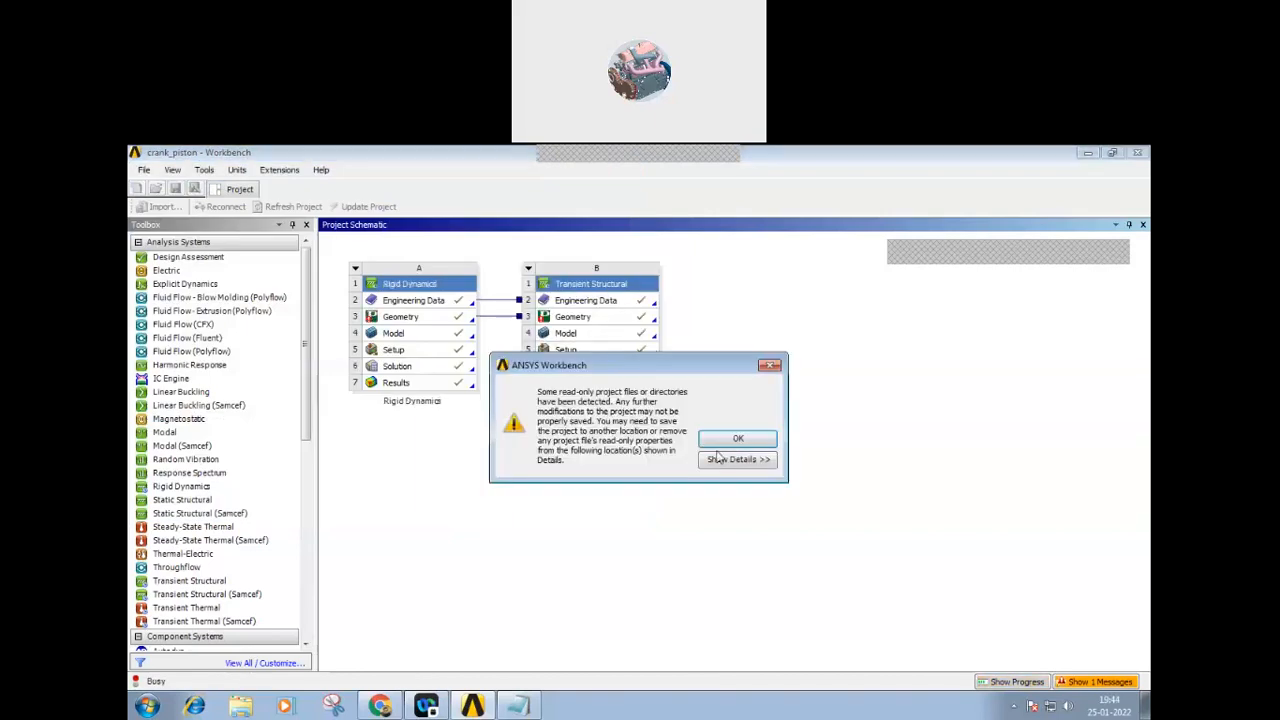
click(732, 443)
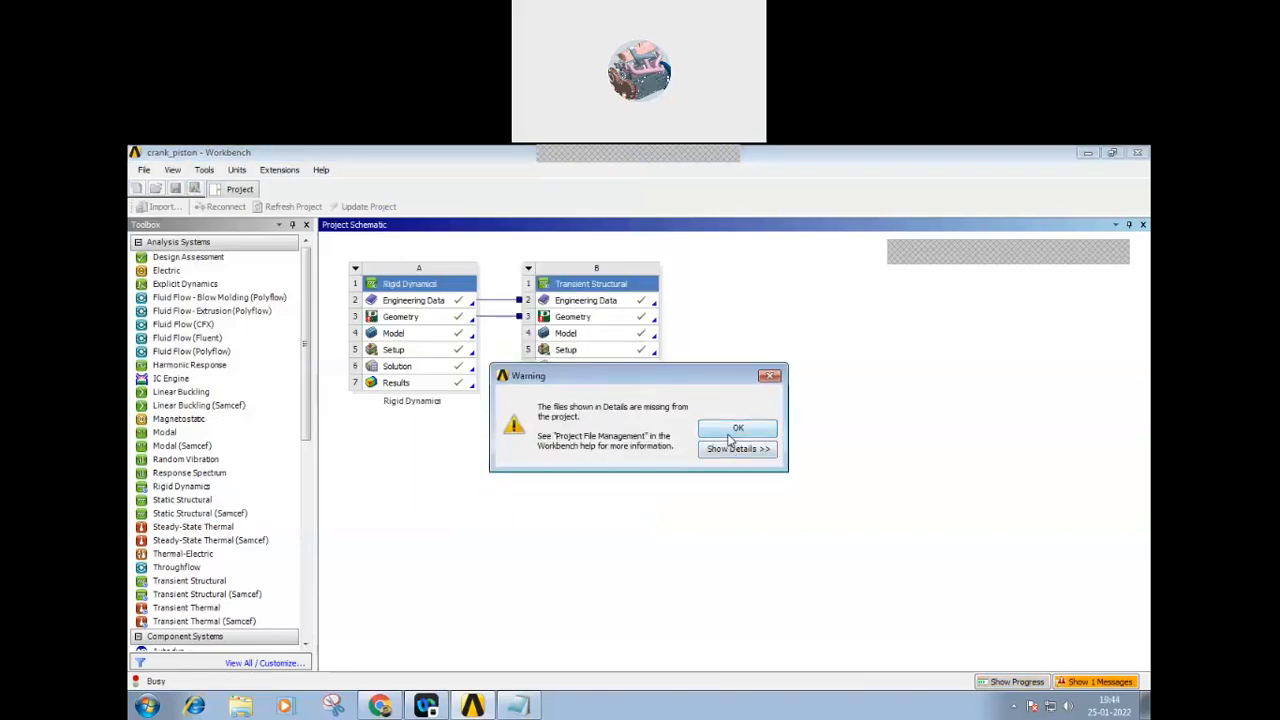
click(737, 430)
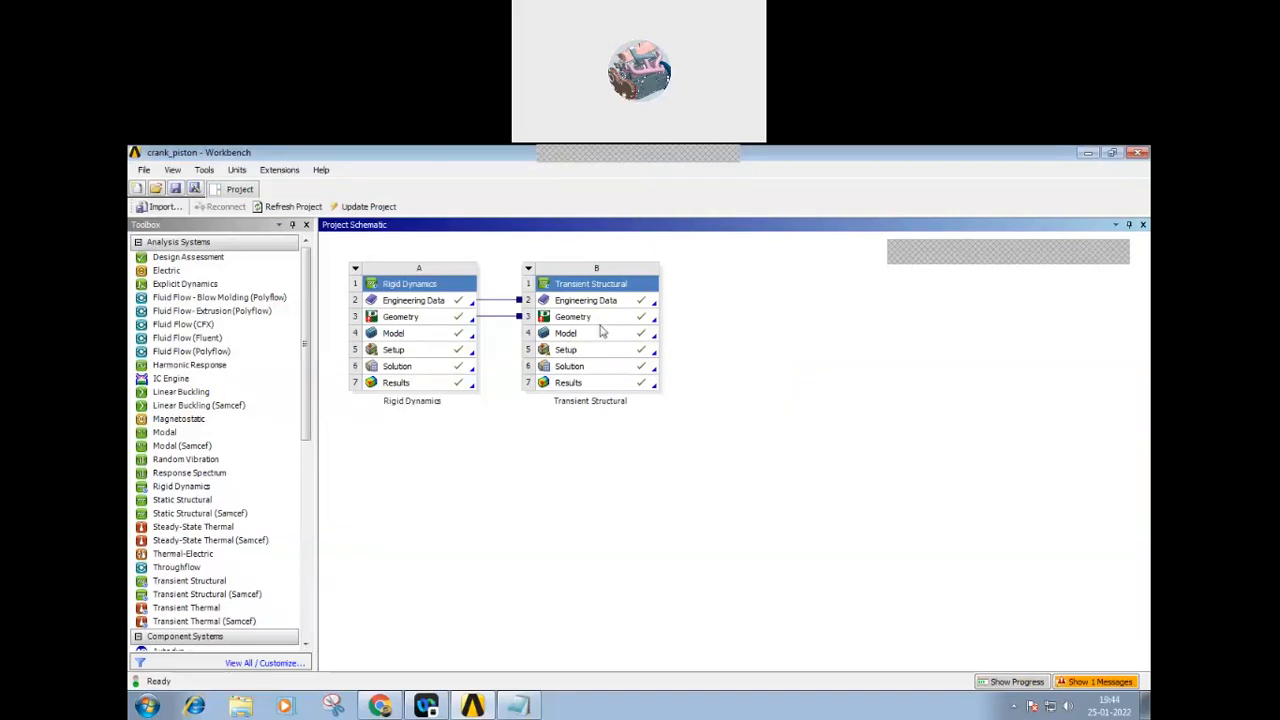
- Open the Rigid Dynamics model in Mechanical and animate its Total Deformation result
double_click(433, 338)
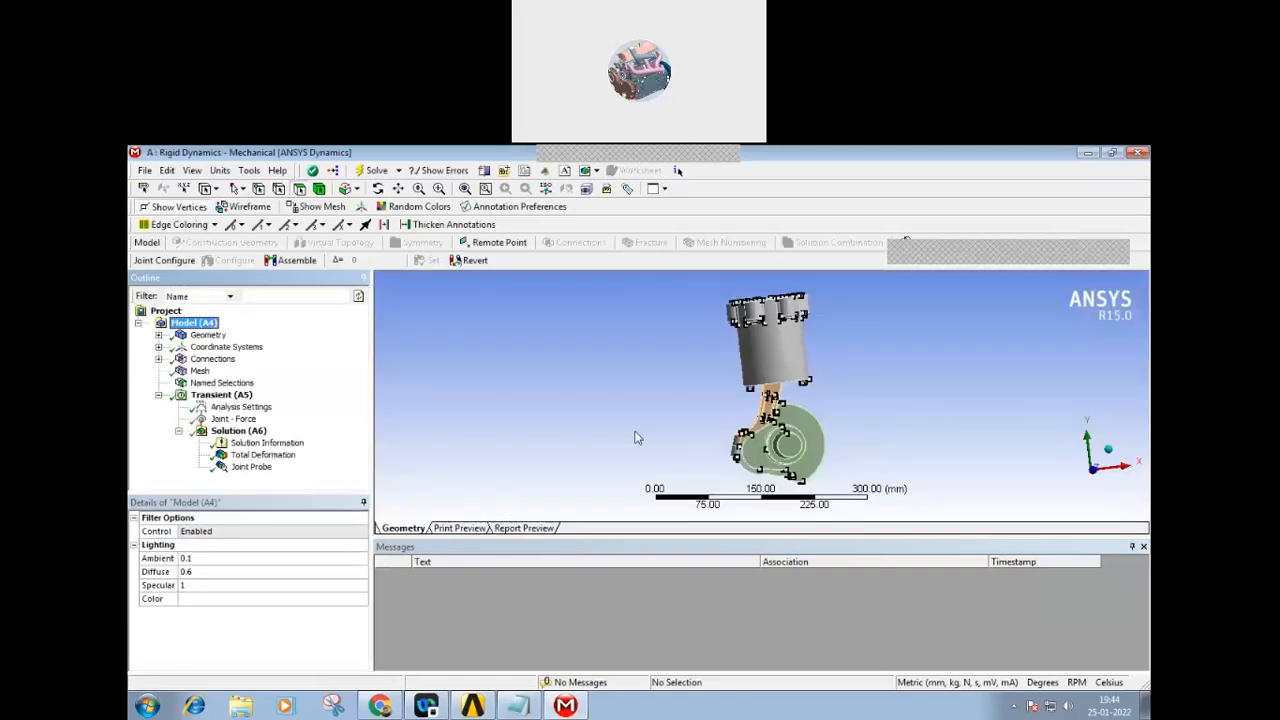
mouse_move(685, 420)
mouse_down()
mouse_move(680, 403)
mouse_move(671, 431)
mouse_up()
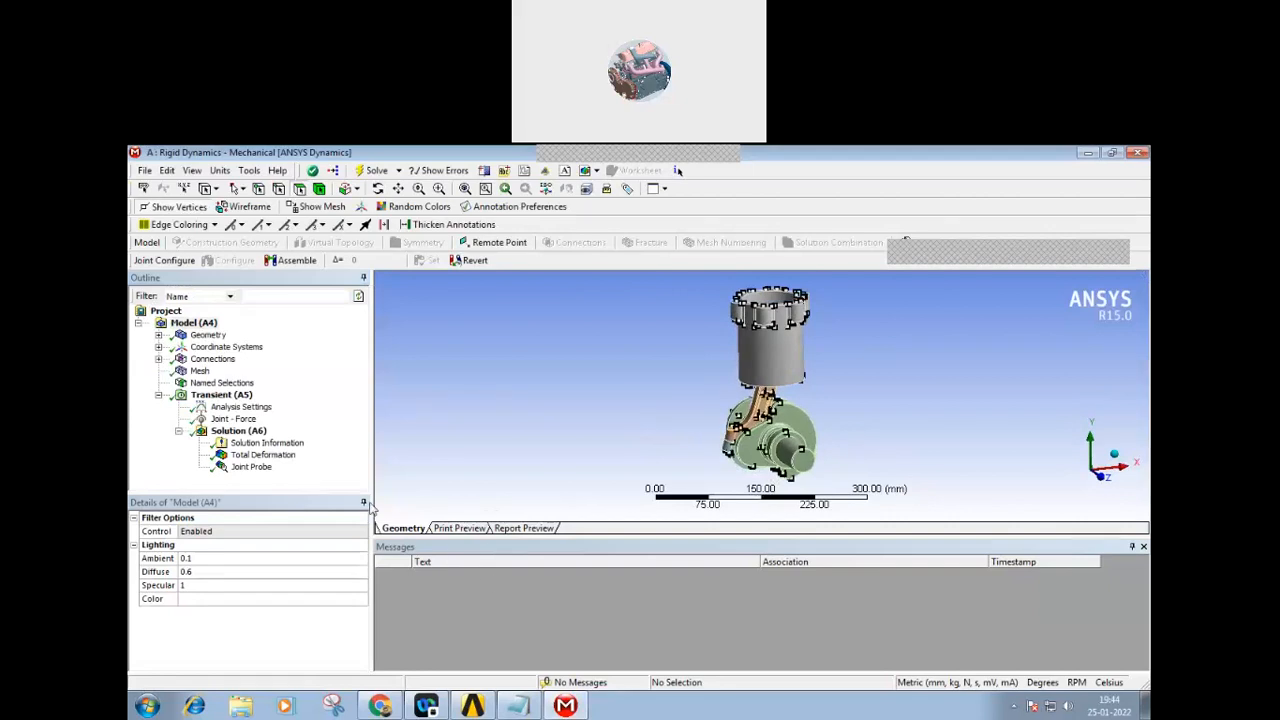
click(262, 455)
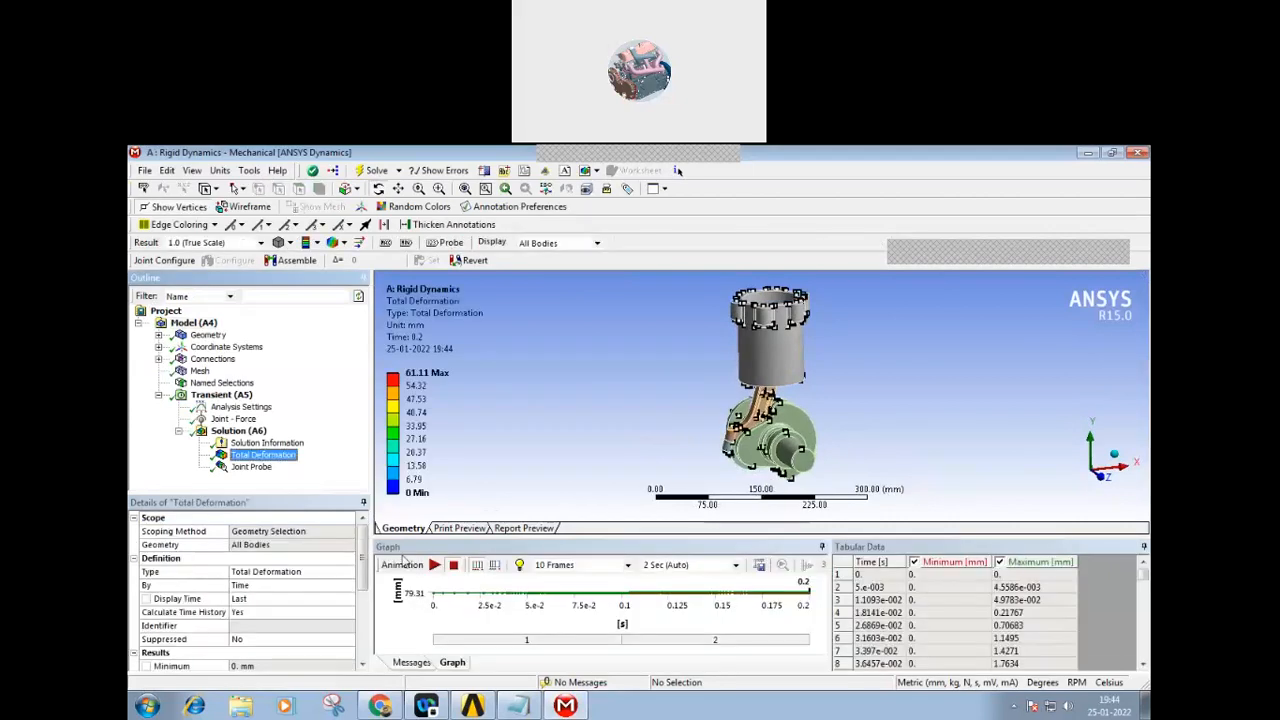
click(435, 565)
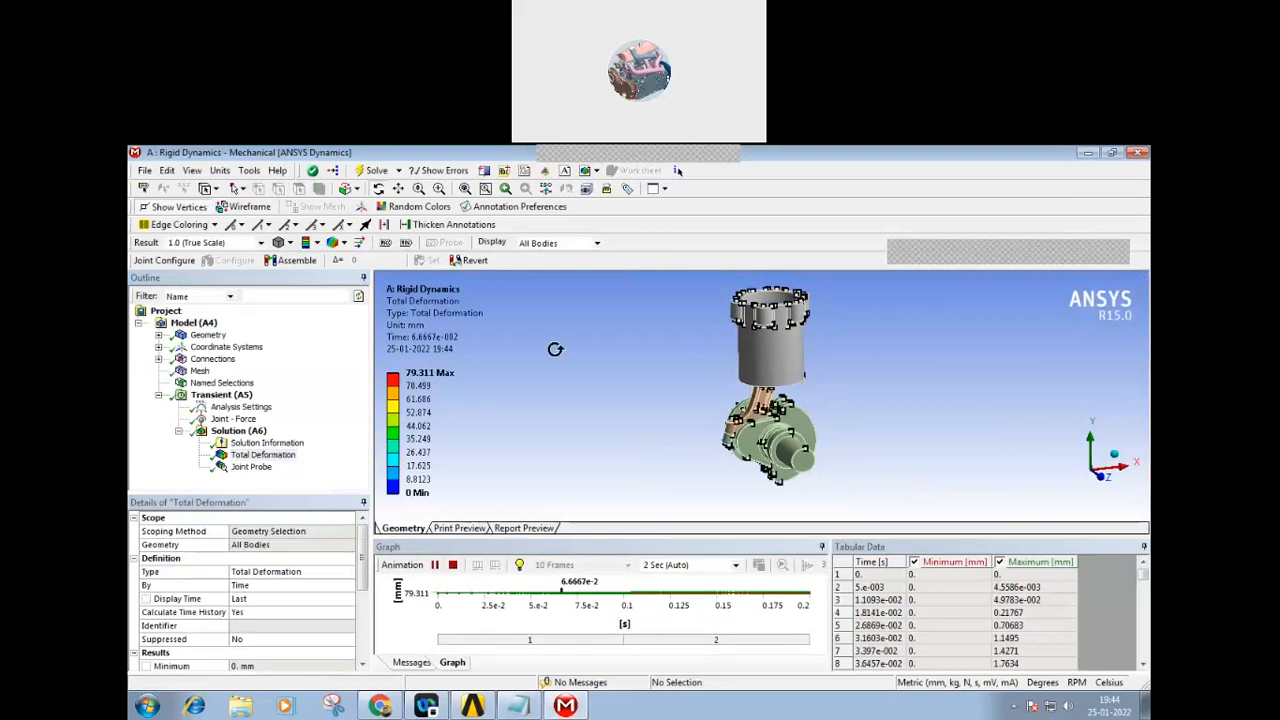
- Turn off the vertex display on the crank and piston assembly and view the assembly from the front
middle_drag(626, 434, 865, 420)
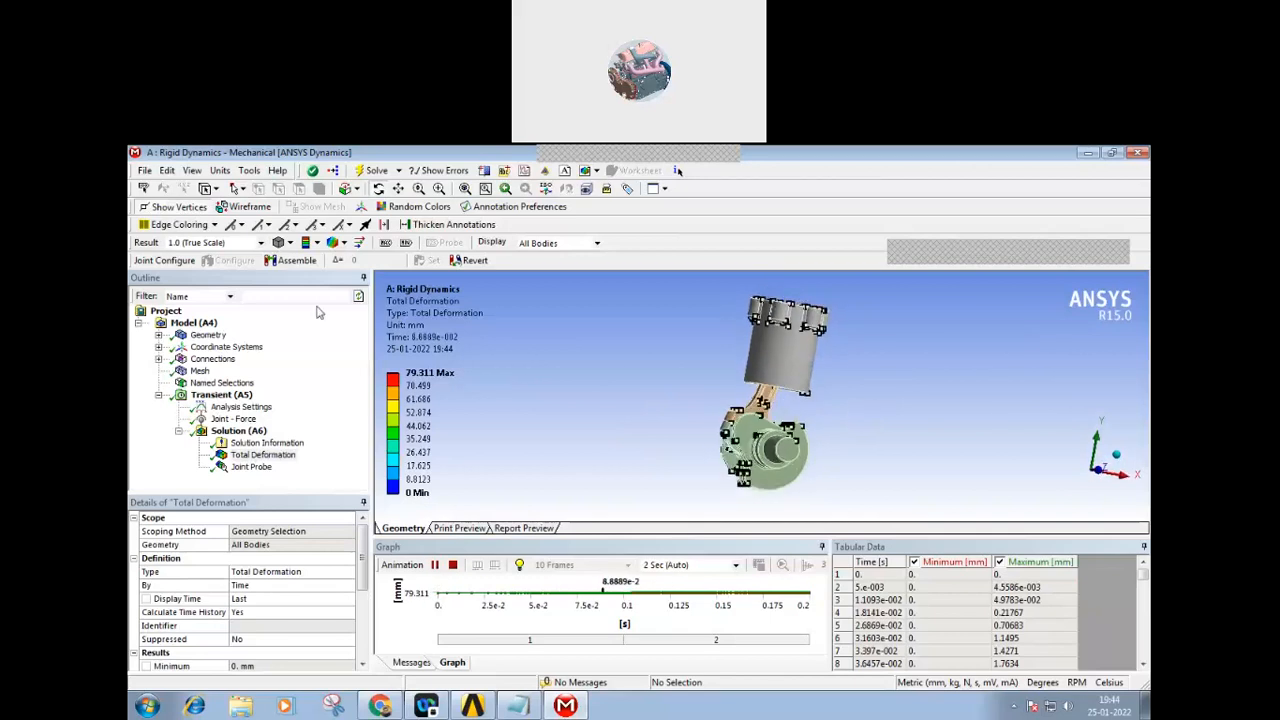
click(170, 207)
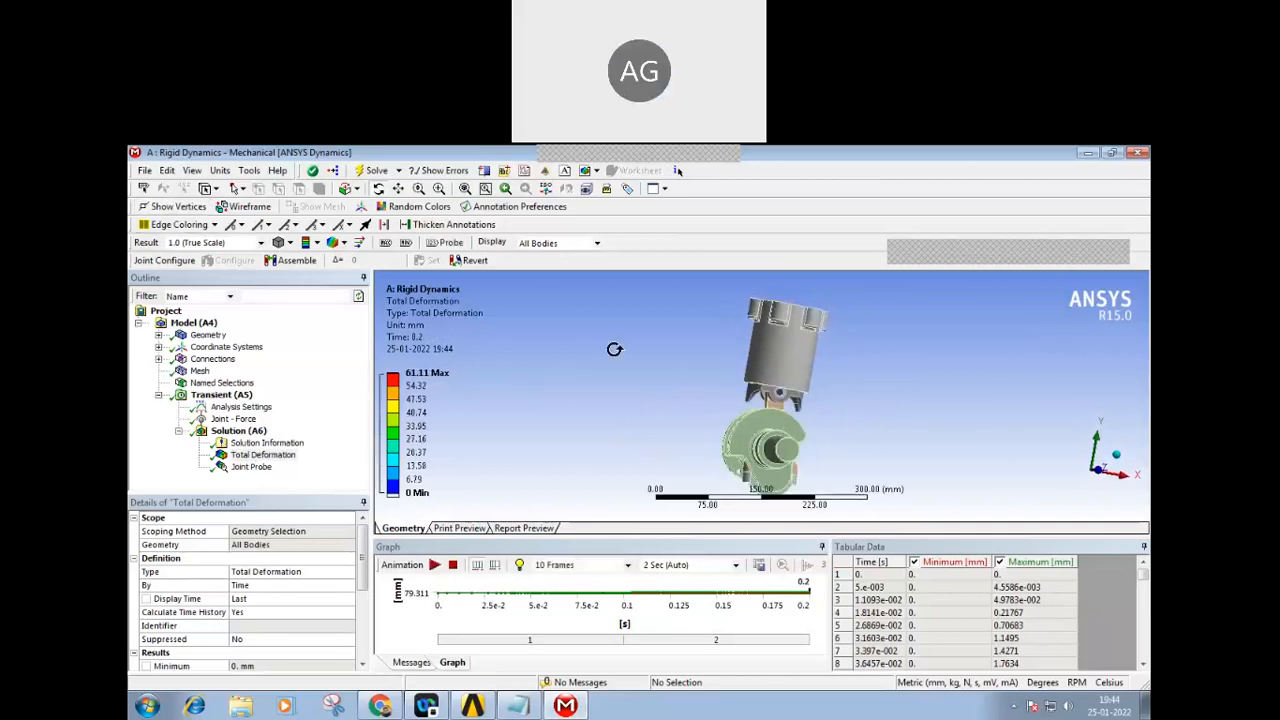
middle_drag(640, 371, 589, 406)
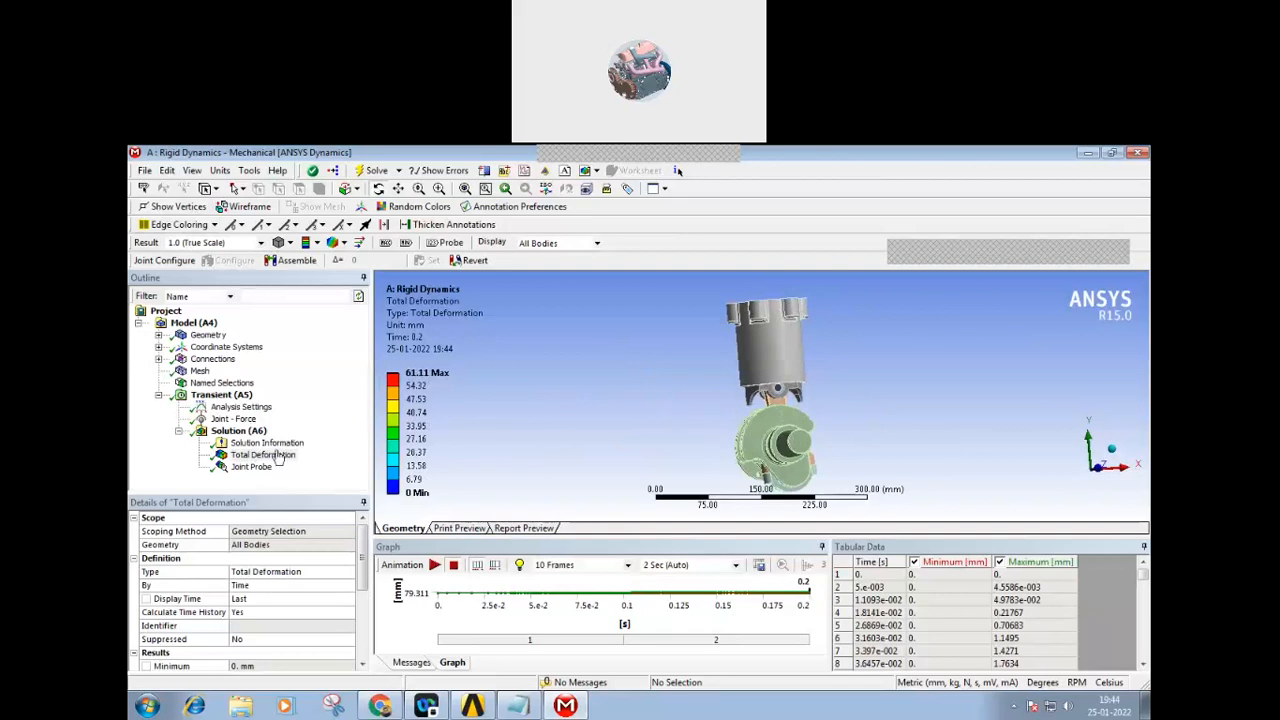
- Display the Joint Probe result, play its animation, and examine the crank and piston motion from several angles
click(250, 468)
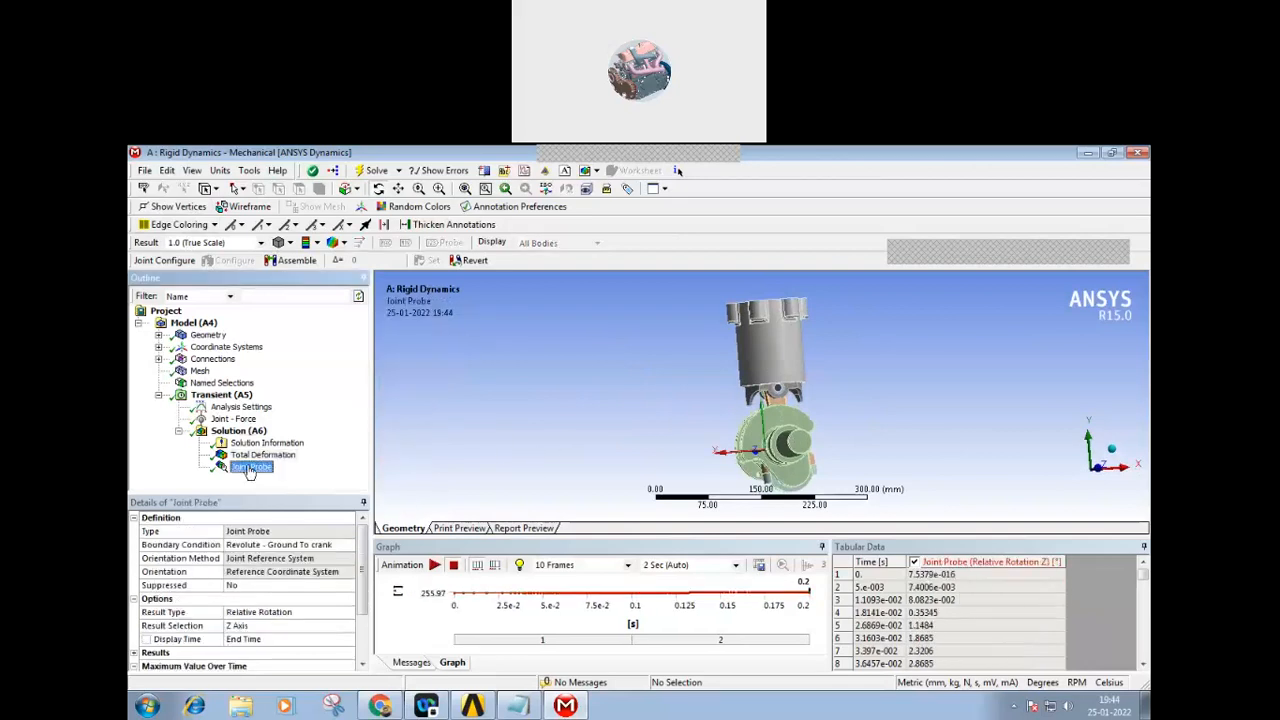
click(435, 566)
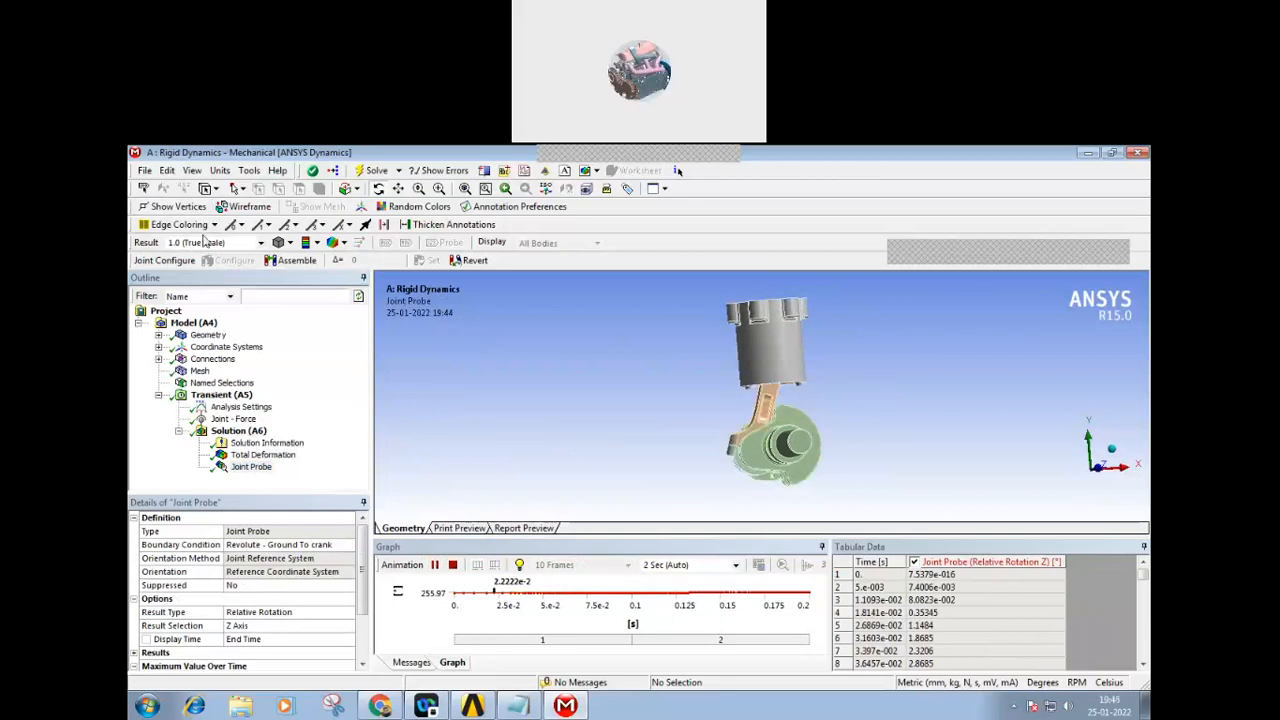
click(146, 171)
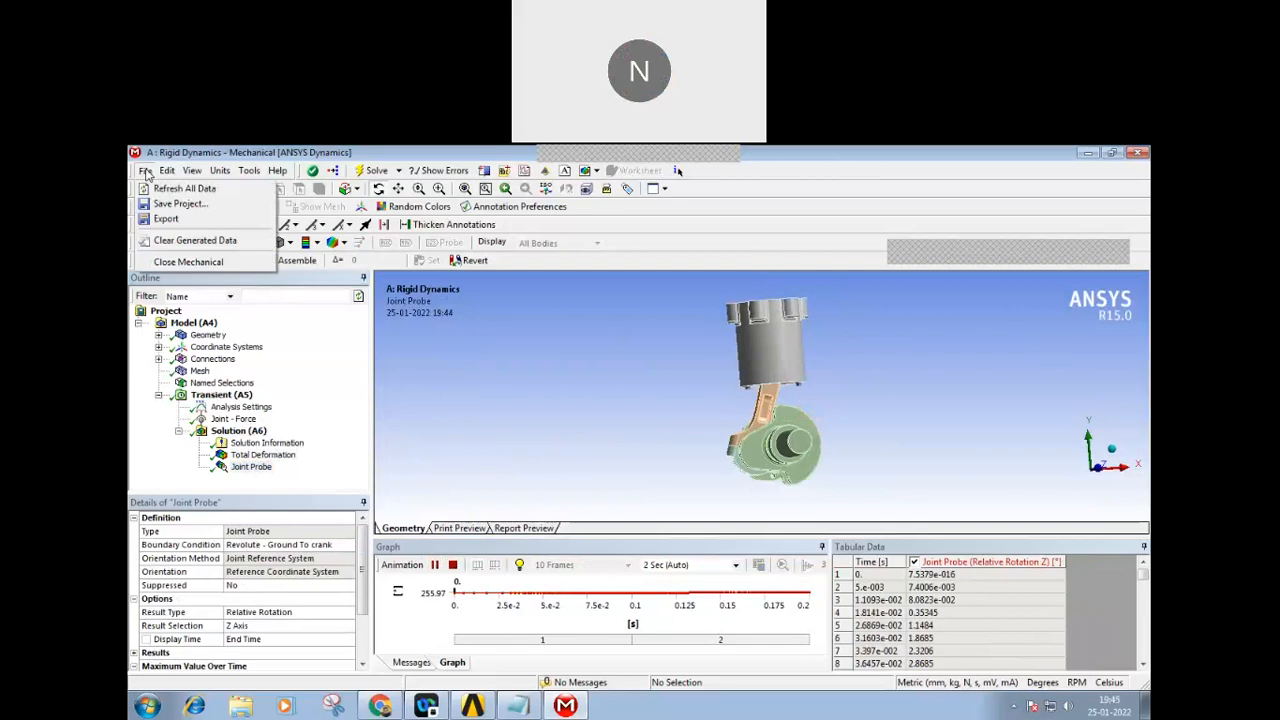
mouse_move(167, 171)
click(647, 362)
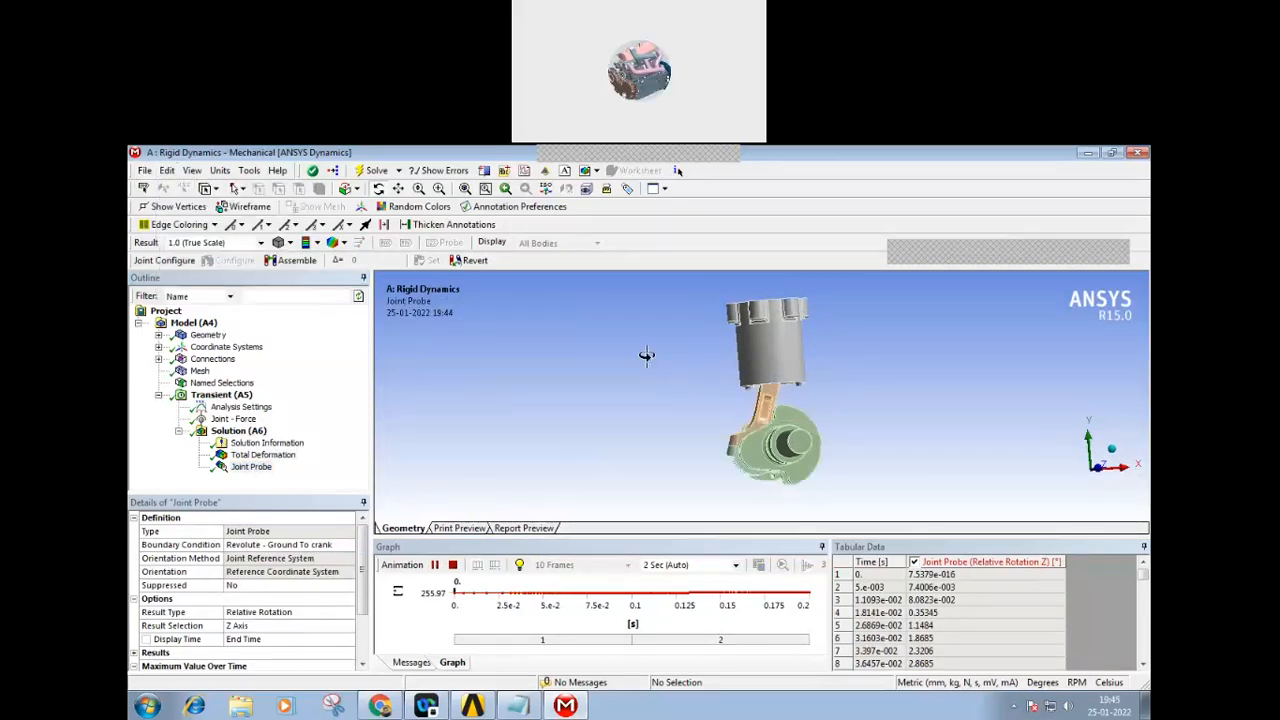
drag(679, 369, 694, 414)
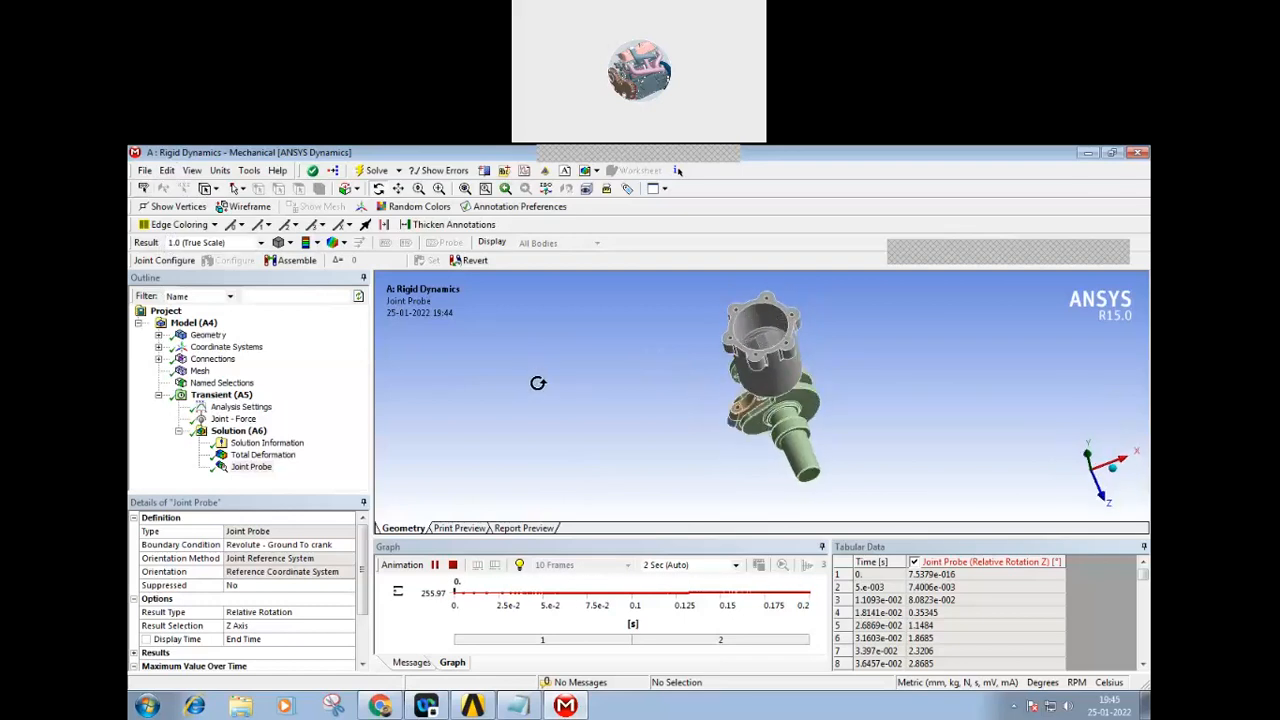
drag(534, 380, 706, 371)
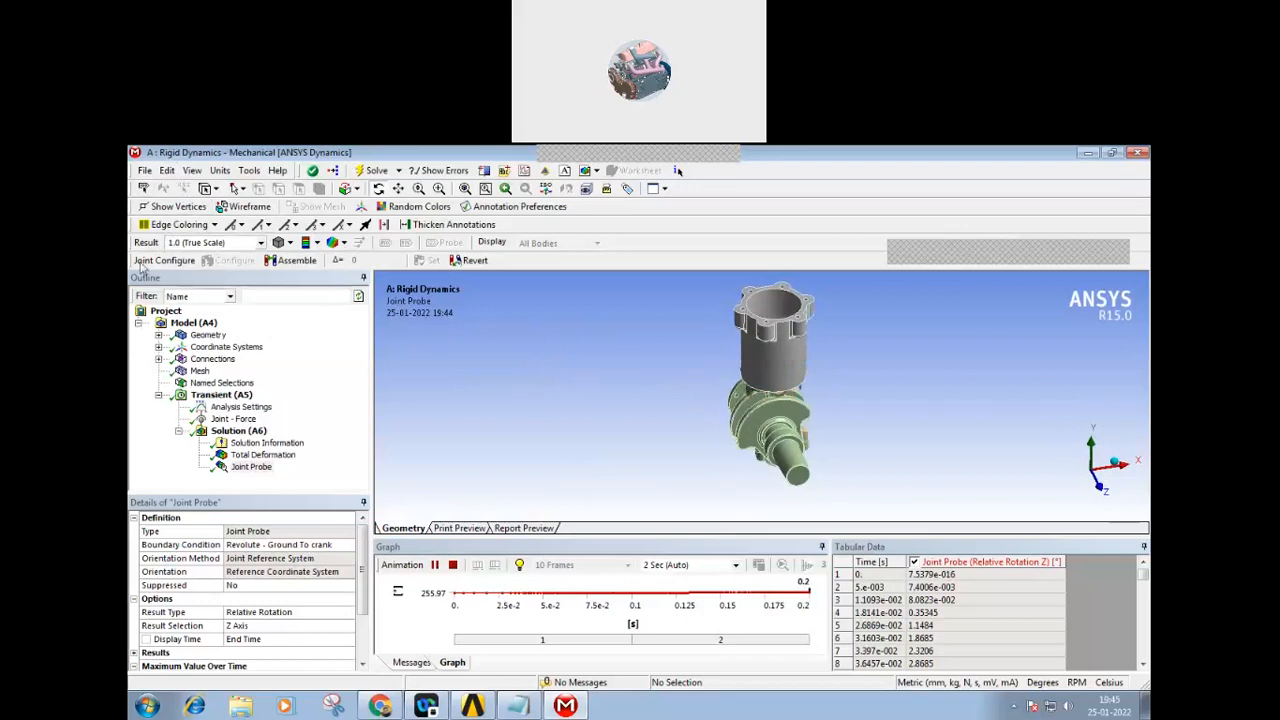
- Switch back to Workbench and start a new project without saving crank_piston
key(alt+Tab)
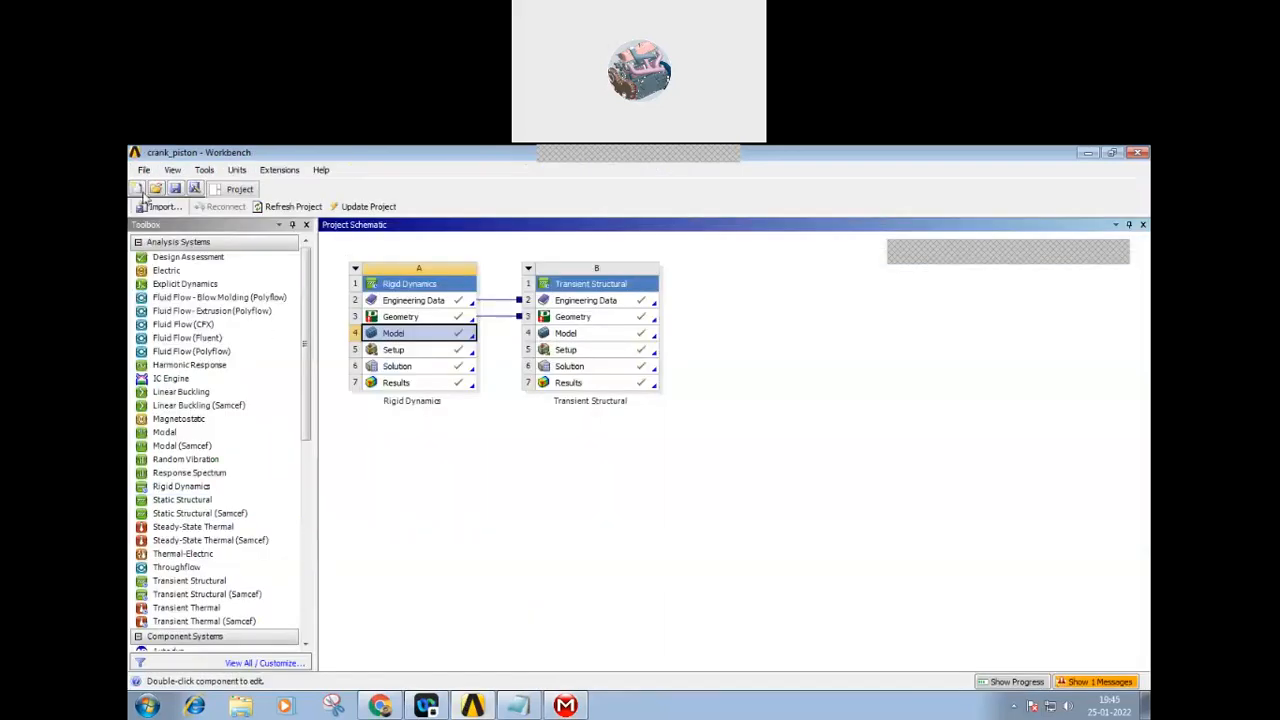
click(144, 170)
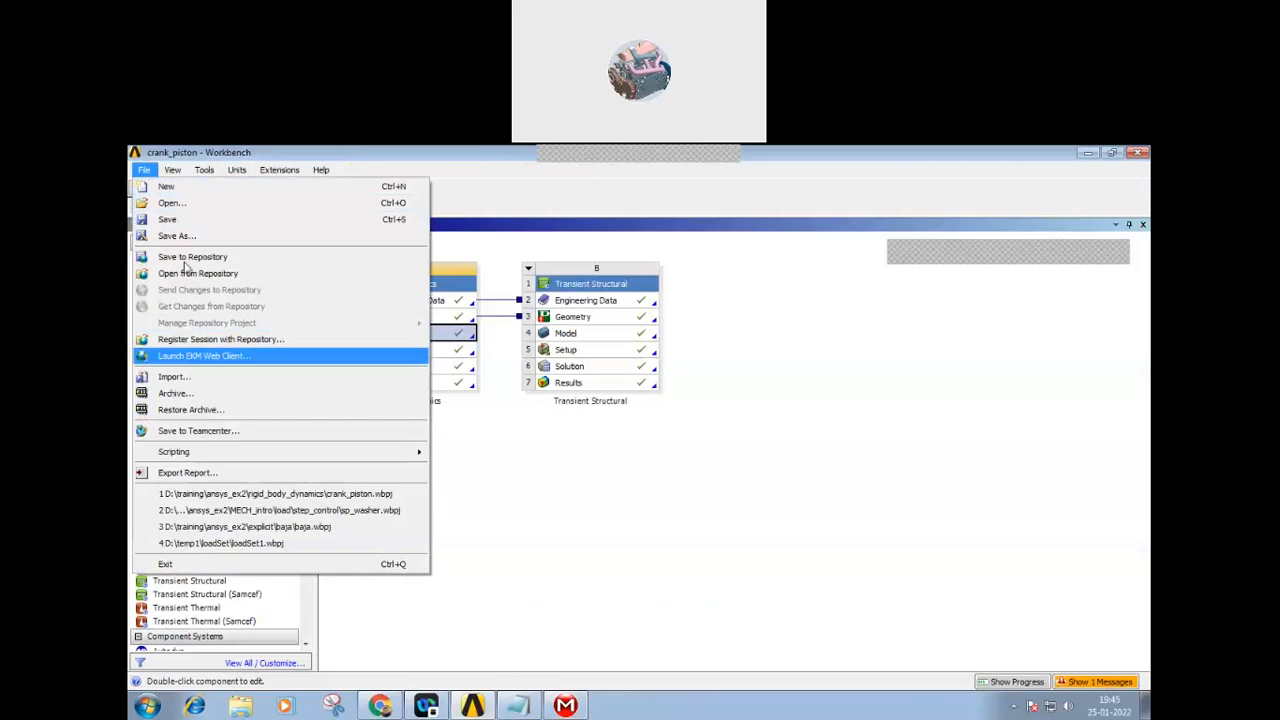
click(165, 187)
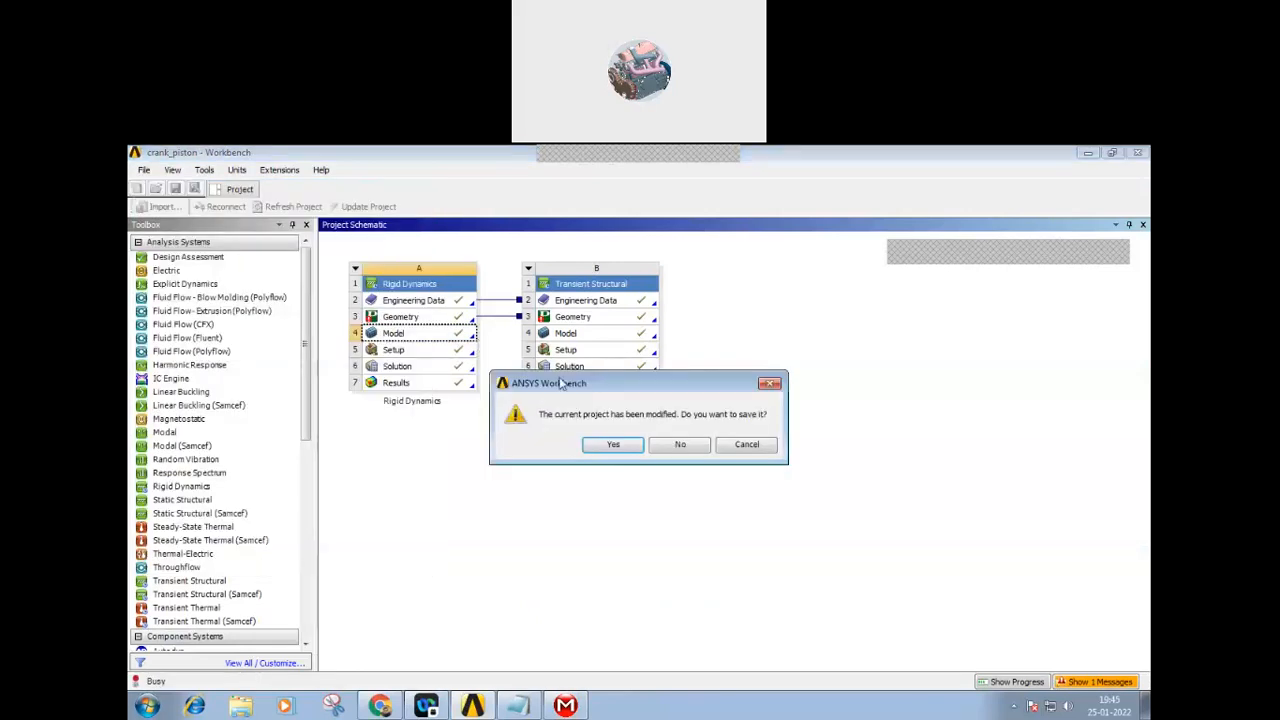
click(679, 446)
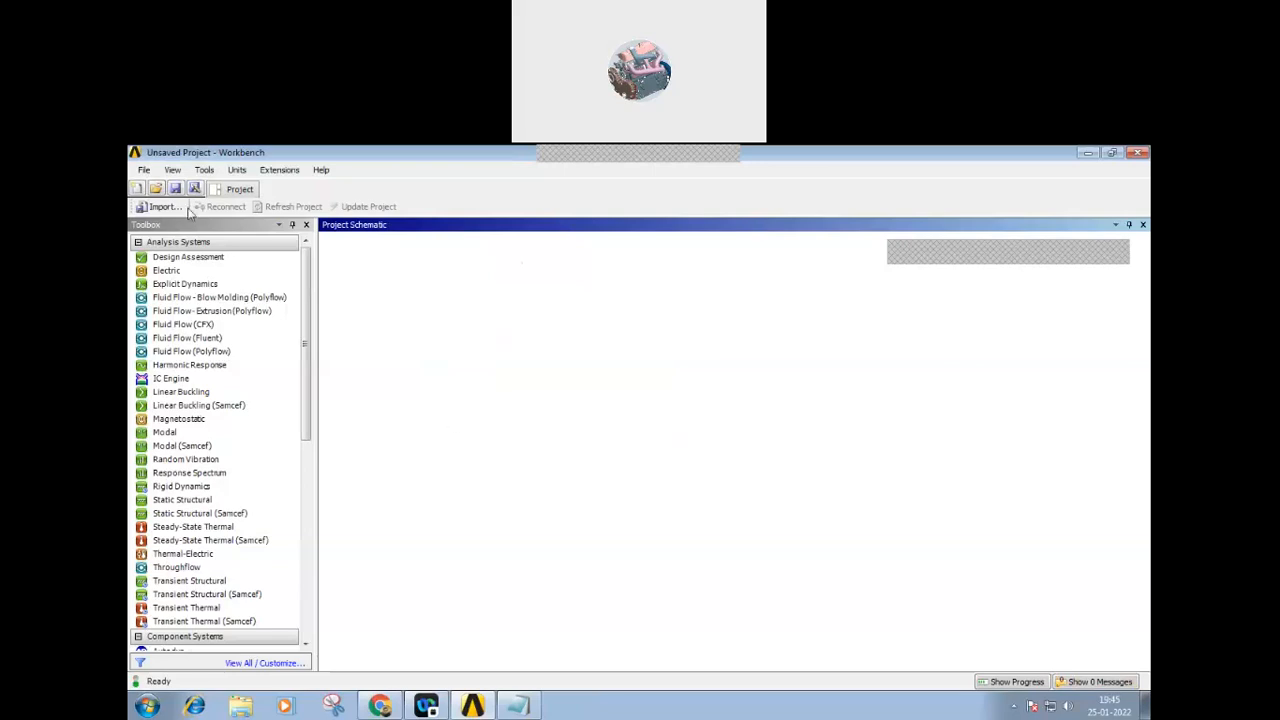
- Browse for a project to open in the D:\training\ansys_ex2\MECH_intro folder
click(144, 172)
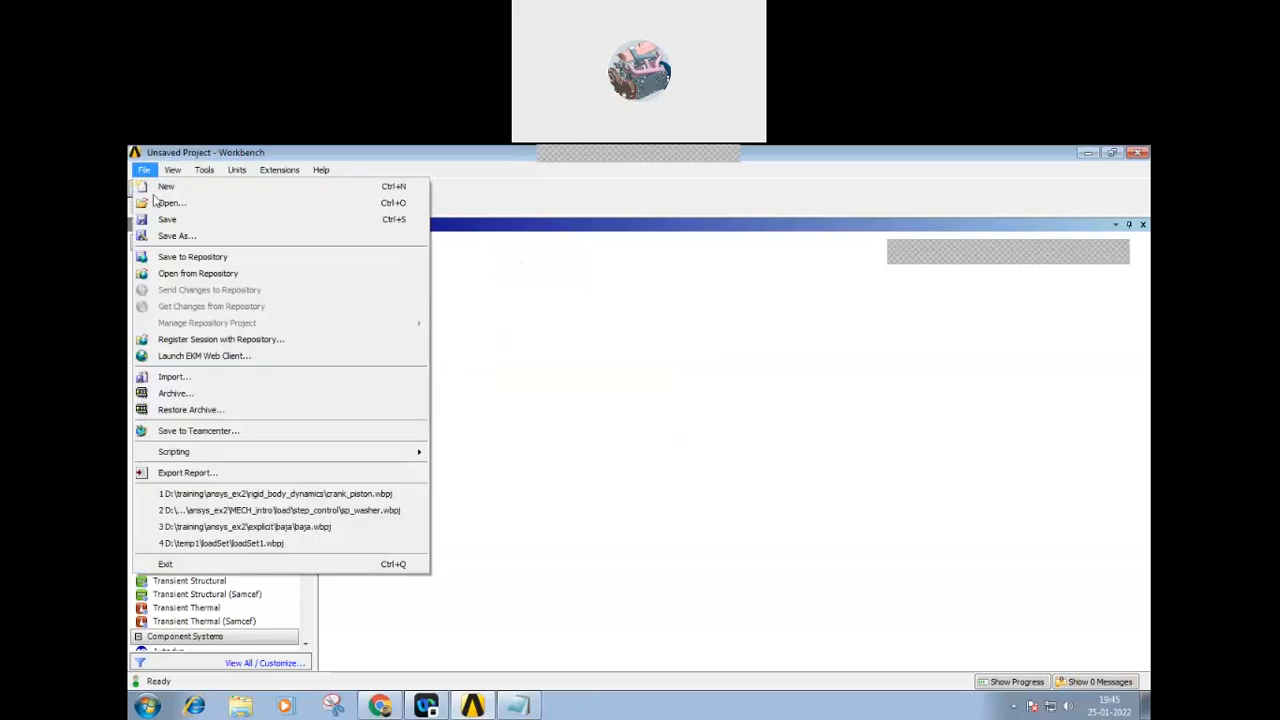
click(171, 206)
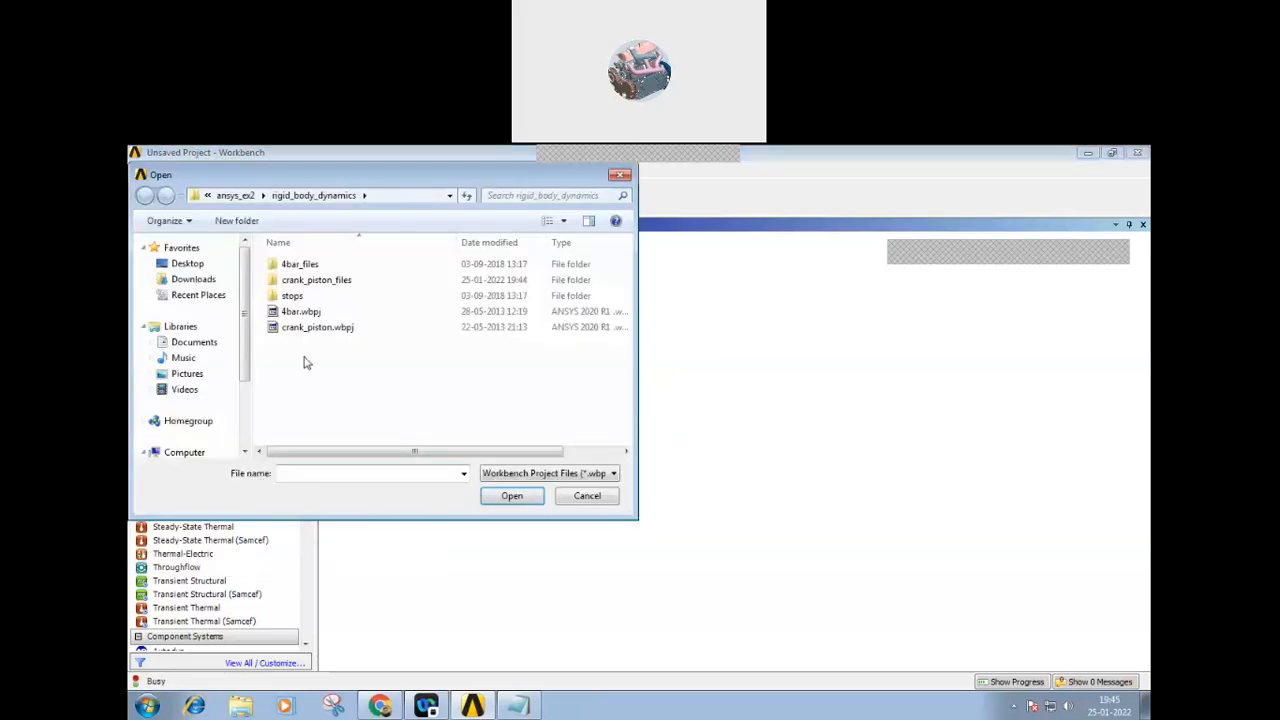
scroll(243, 376, down, 3)
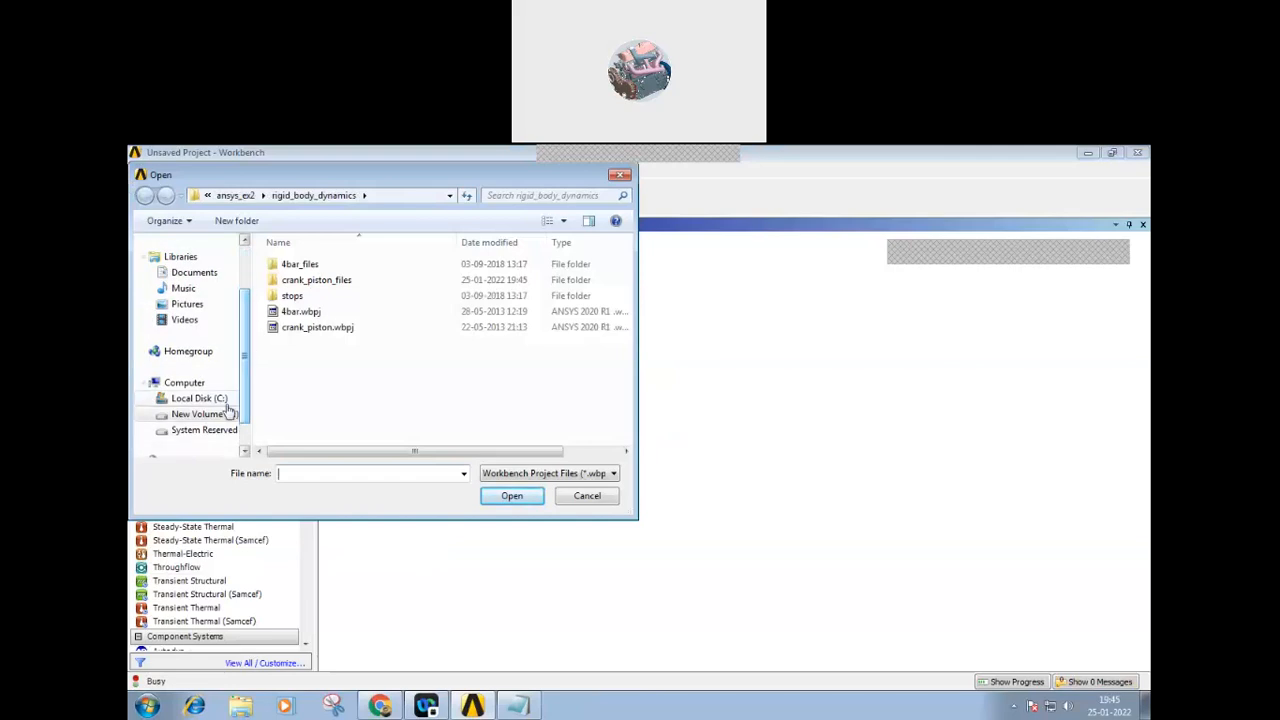
click(225, 414)
double_click(306, 440)
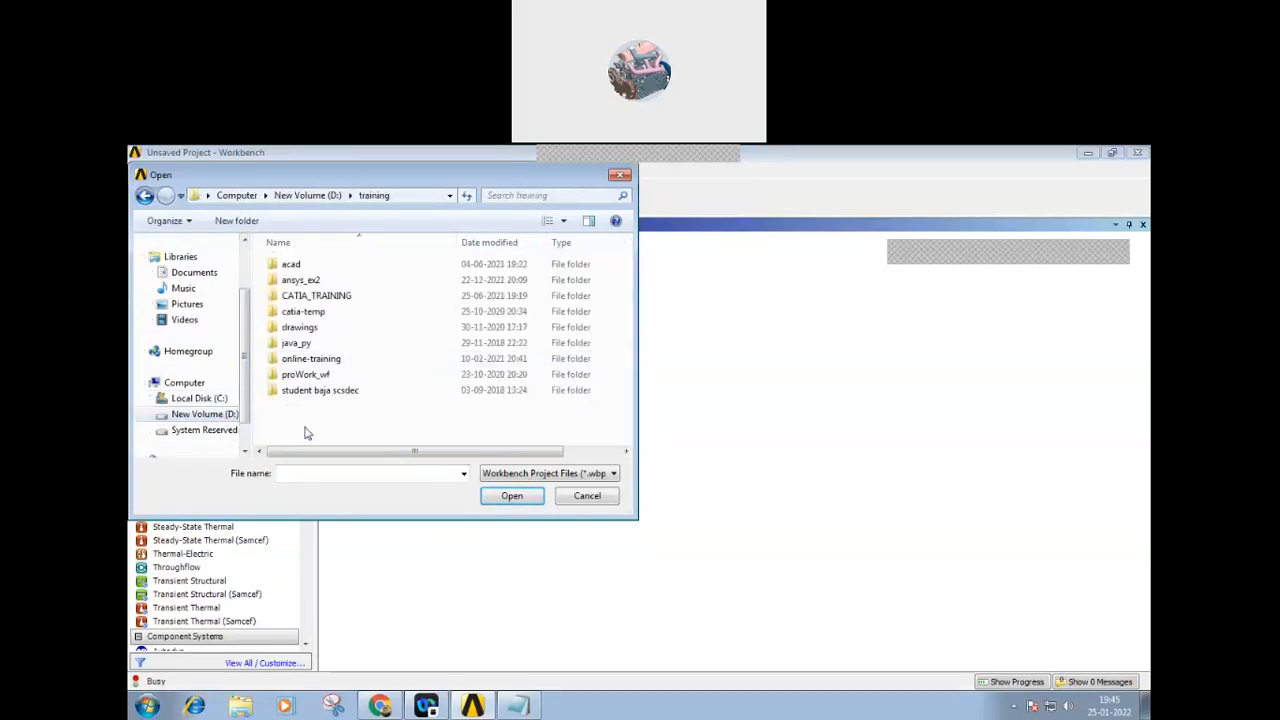
double_click(300, 281)
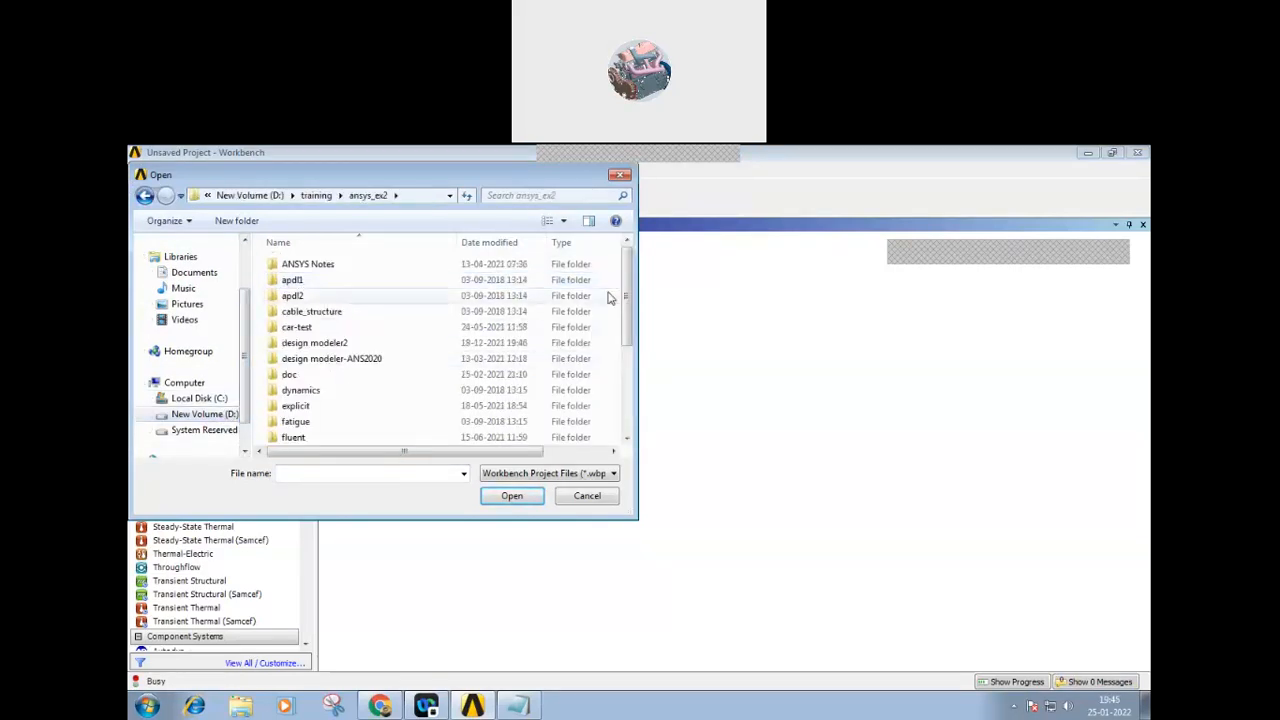
scroll(634, 338, down, 1)
scroll(634, 338, down, 1)
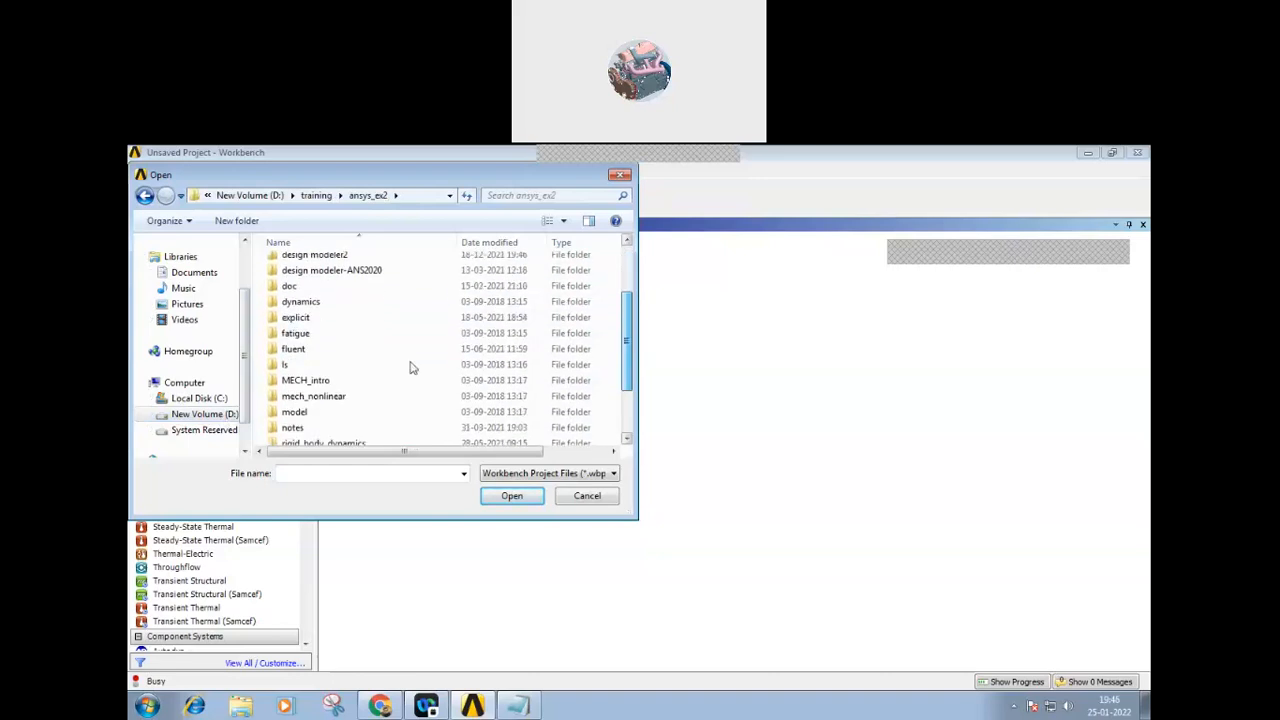
double_click(340, 372)
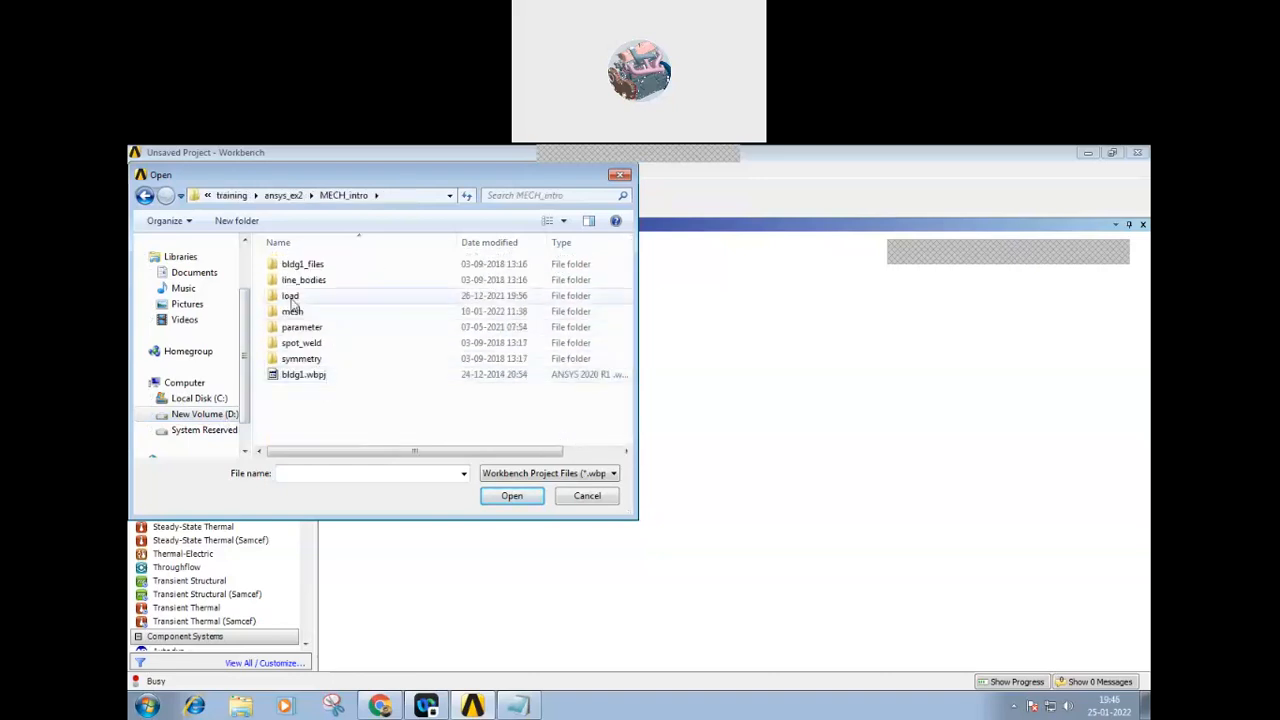
- Open the gravity.wbpj project from the load\gravity folder and replace it with a new empty project
double_click(292, 296)
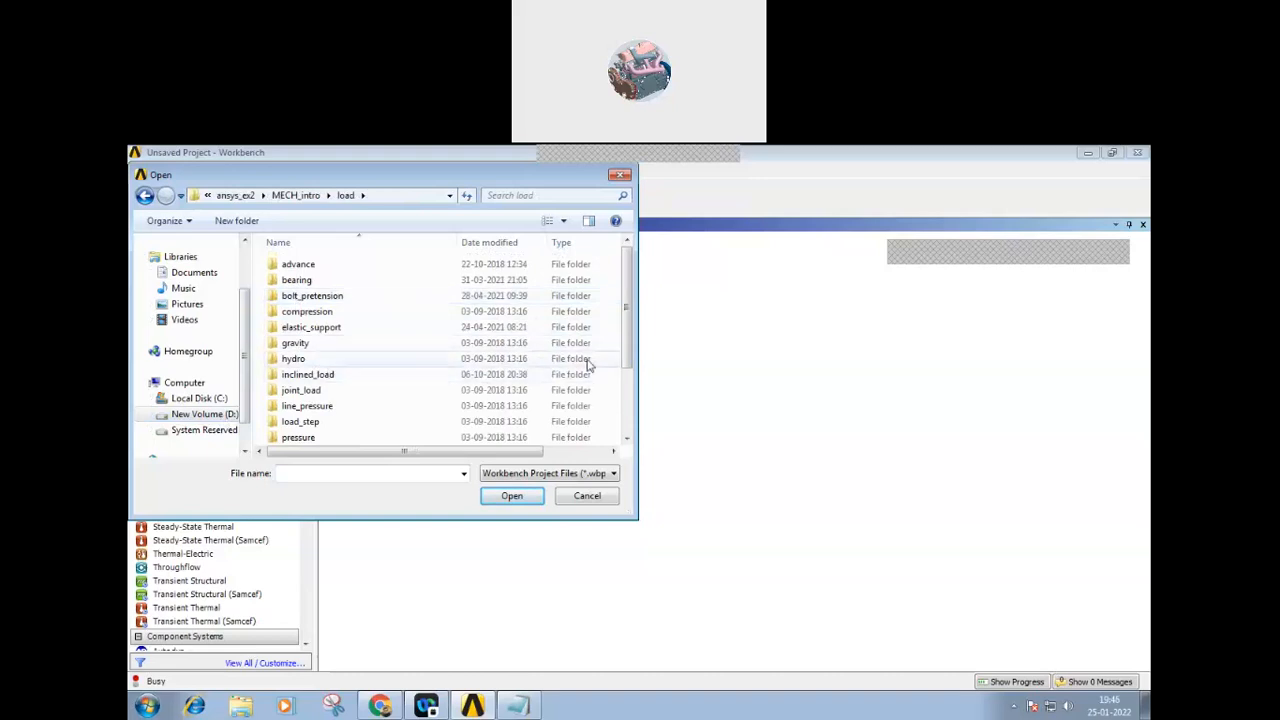
mouse_move(630, 332)
mouse_down()
mouse_move(622, 363)
mouse_move(625, 328)
mouse_up()
double_click(296, 325)
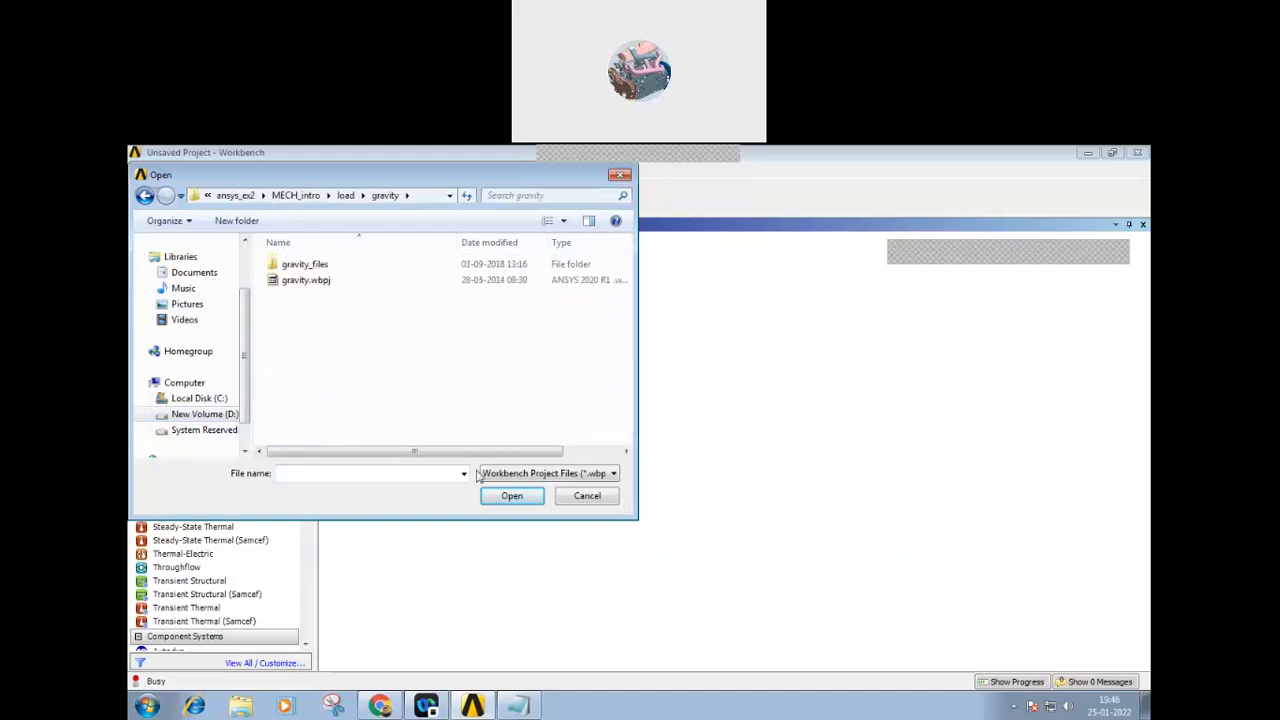
click(302, 280)
click(512, 496)
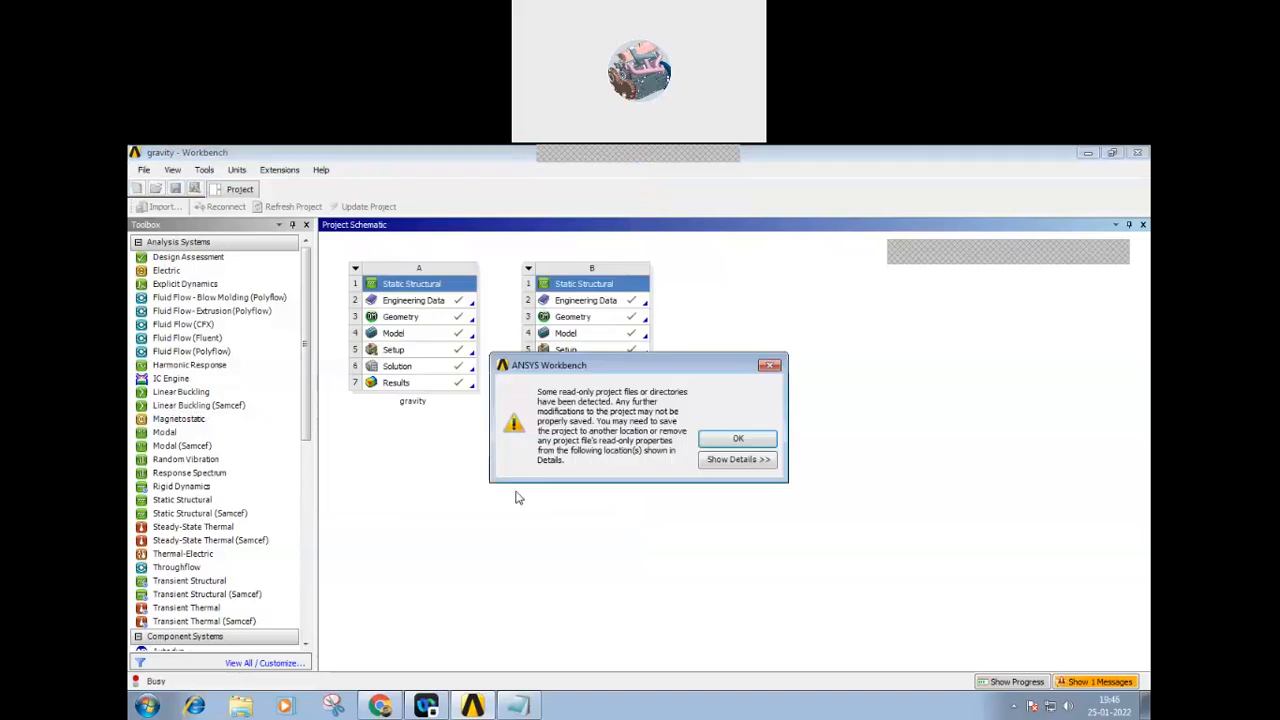
click(738, 440)
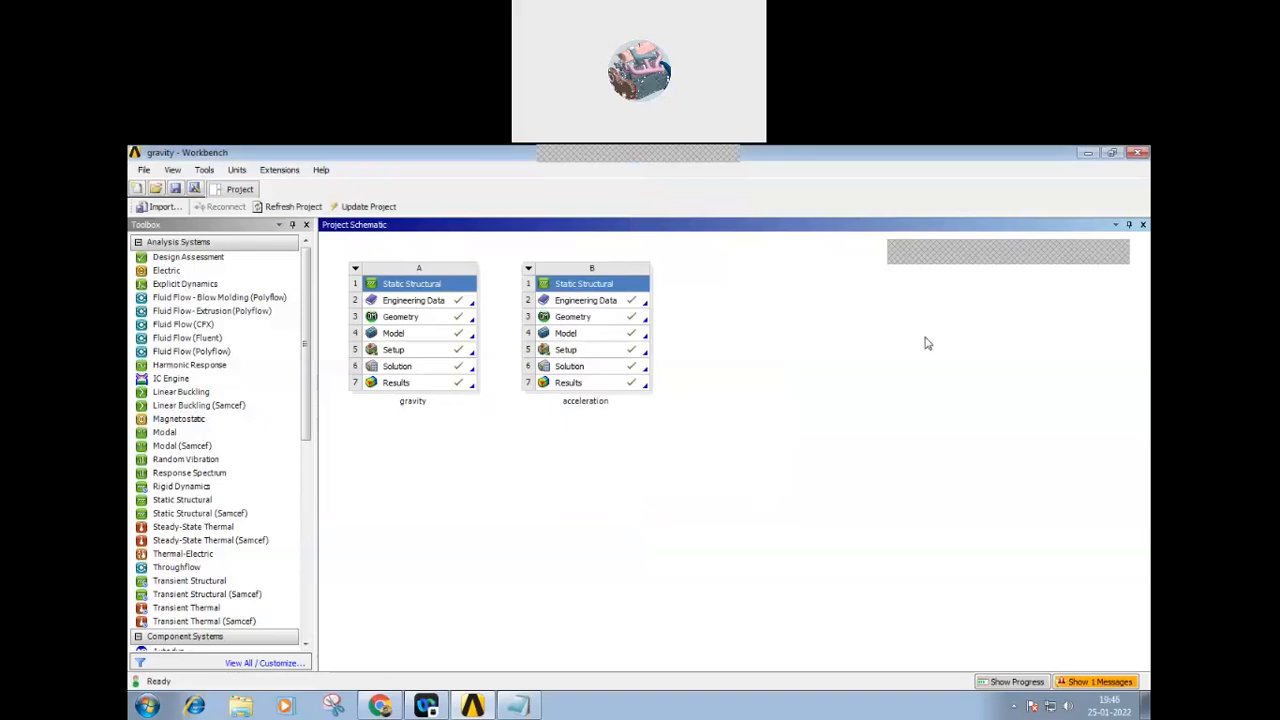
click(144, 170)
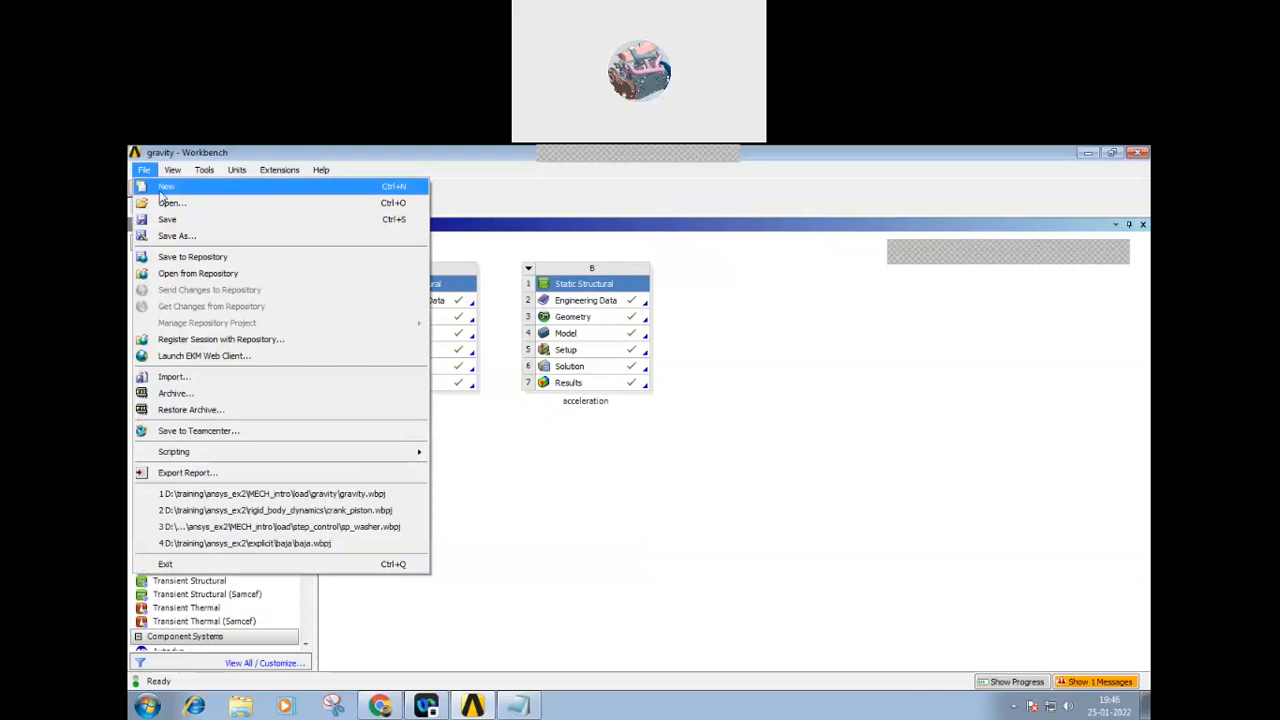
click(163, 187)
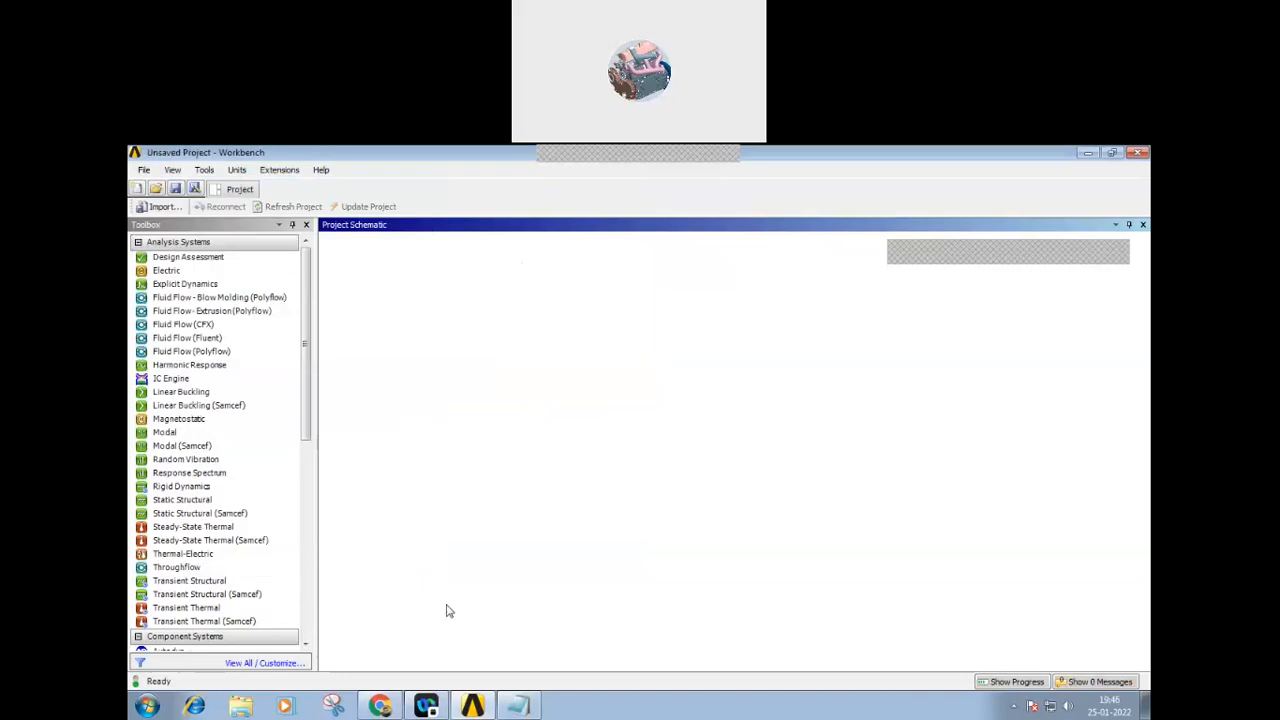
- Switch to Windows Explorer and open the D:\training\ansys_ex2\MECH_intro\load folder
click(239, 713)
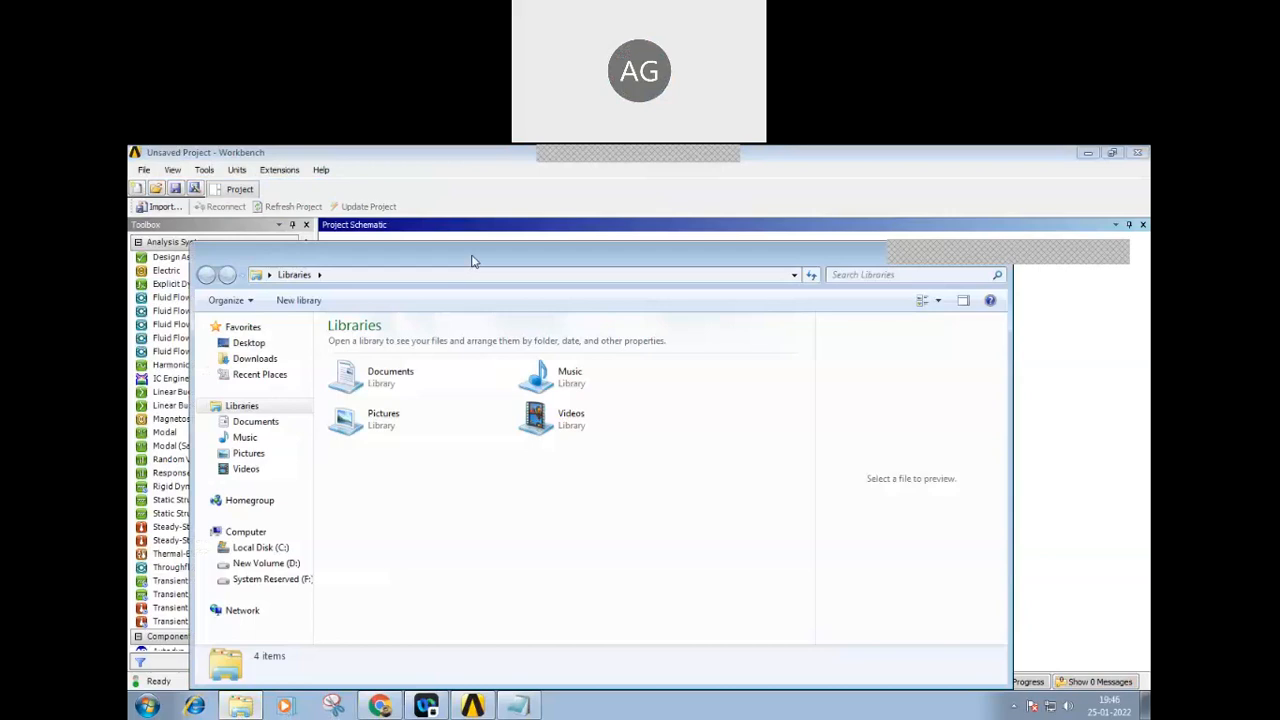
drag(473, 260, 537, 262)
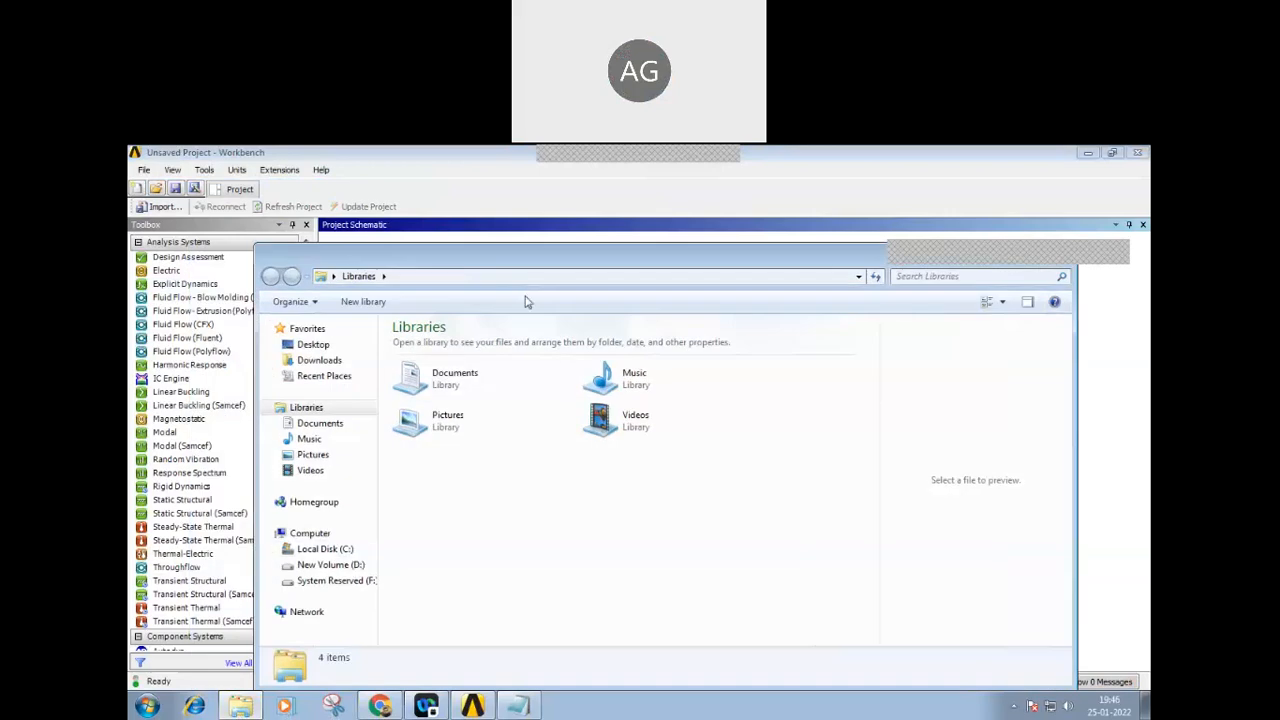
click(330, 565)
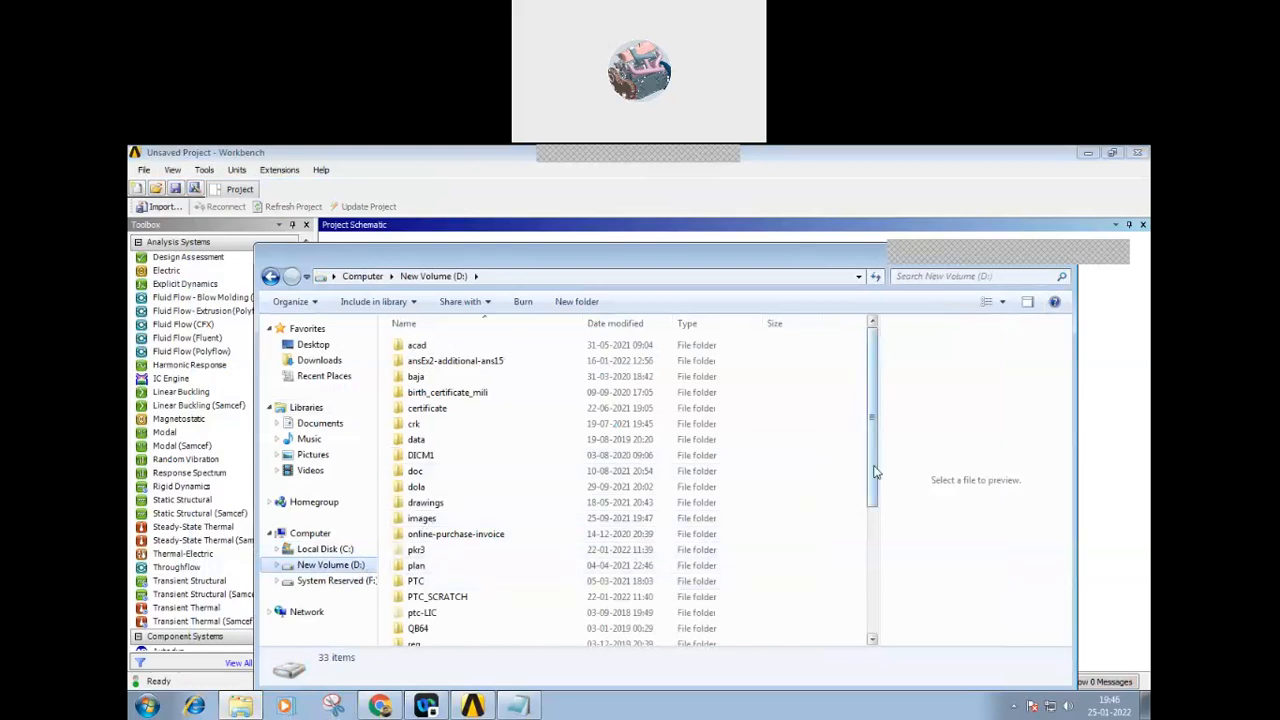
drag(873, 495, 866, 575)
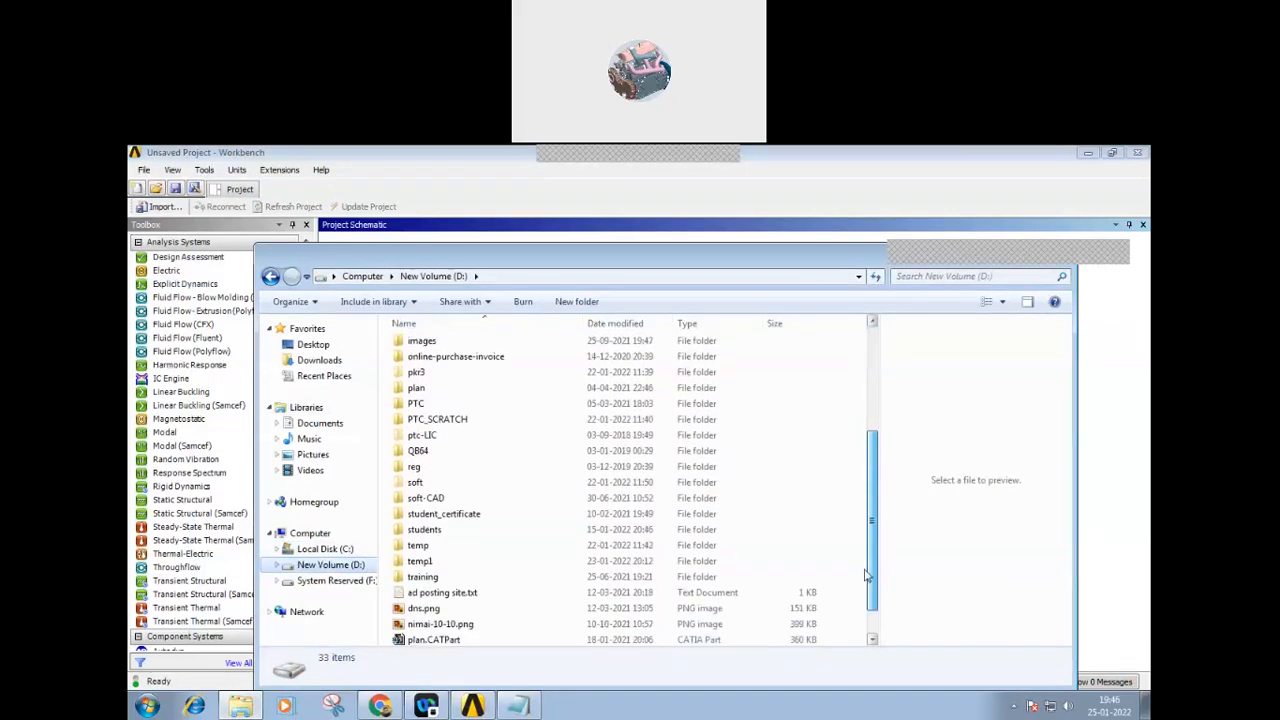
double_click(466, 578)
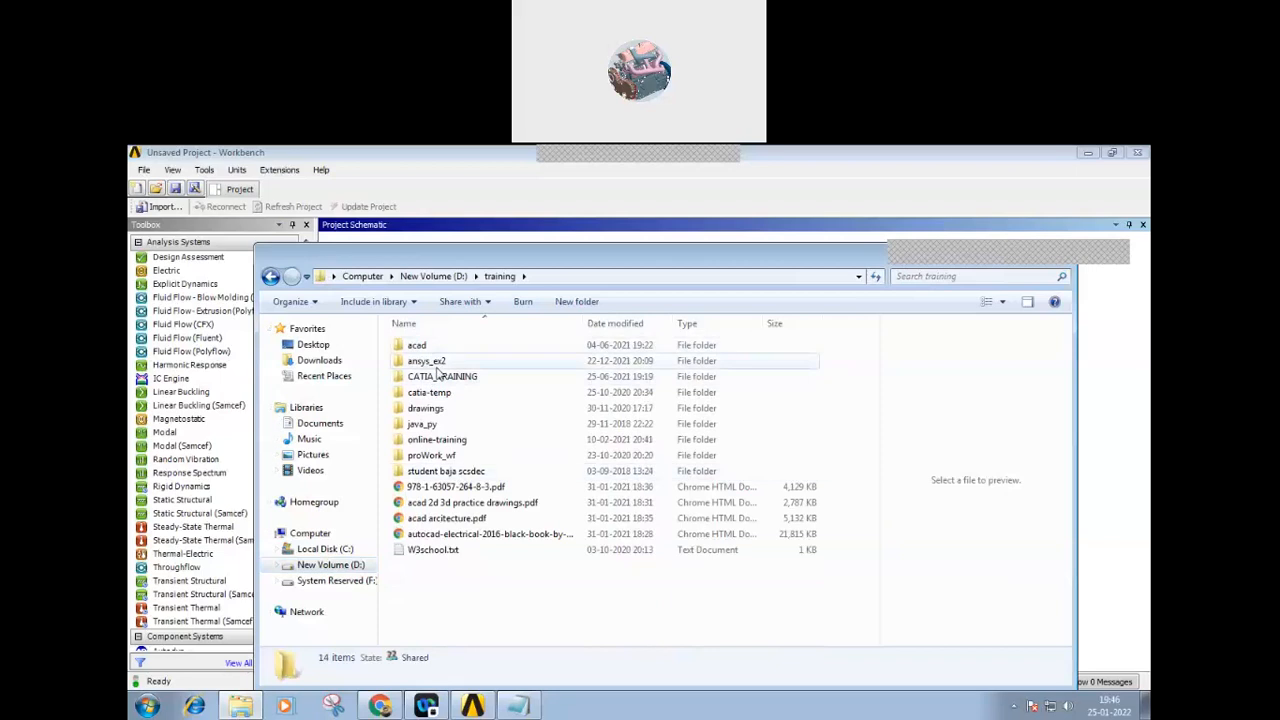
double_click(427, 361)
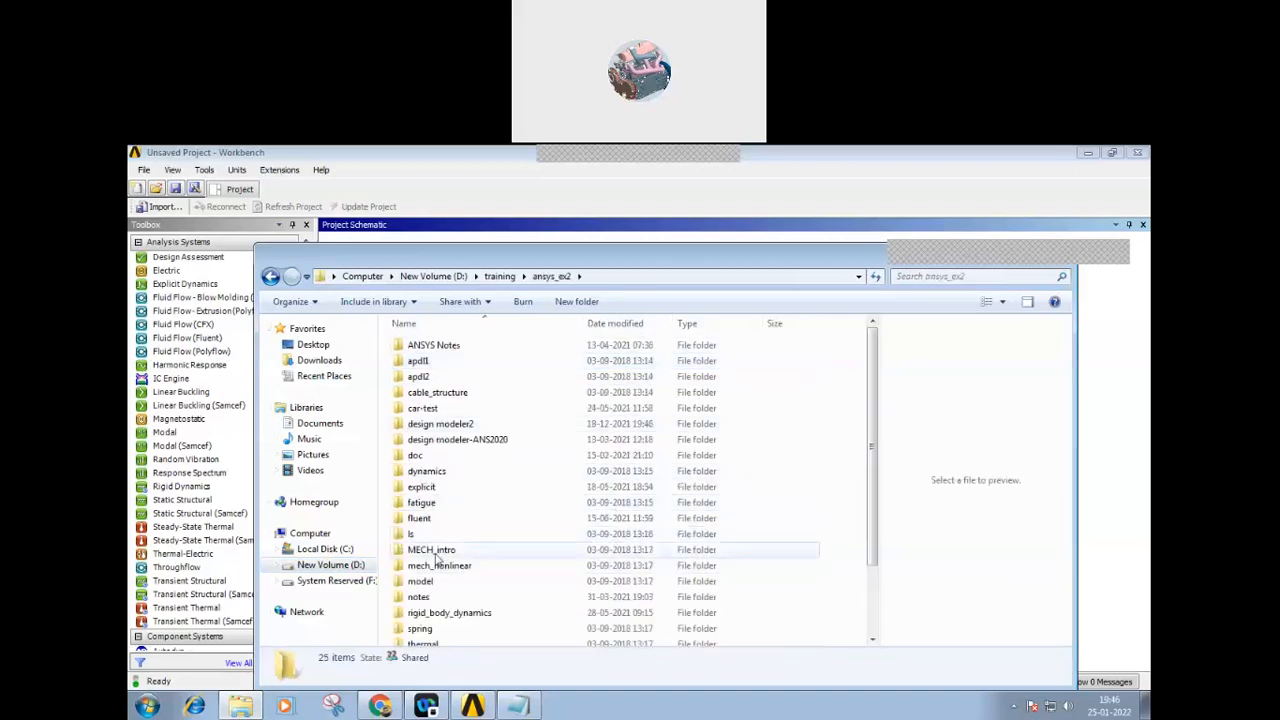
double_click(420, 549)
double_click(417, 379)
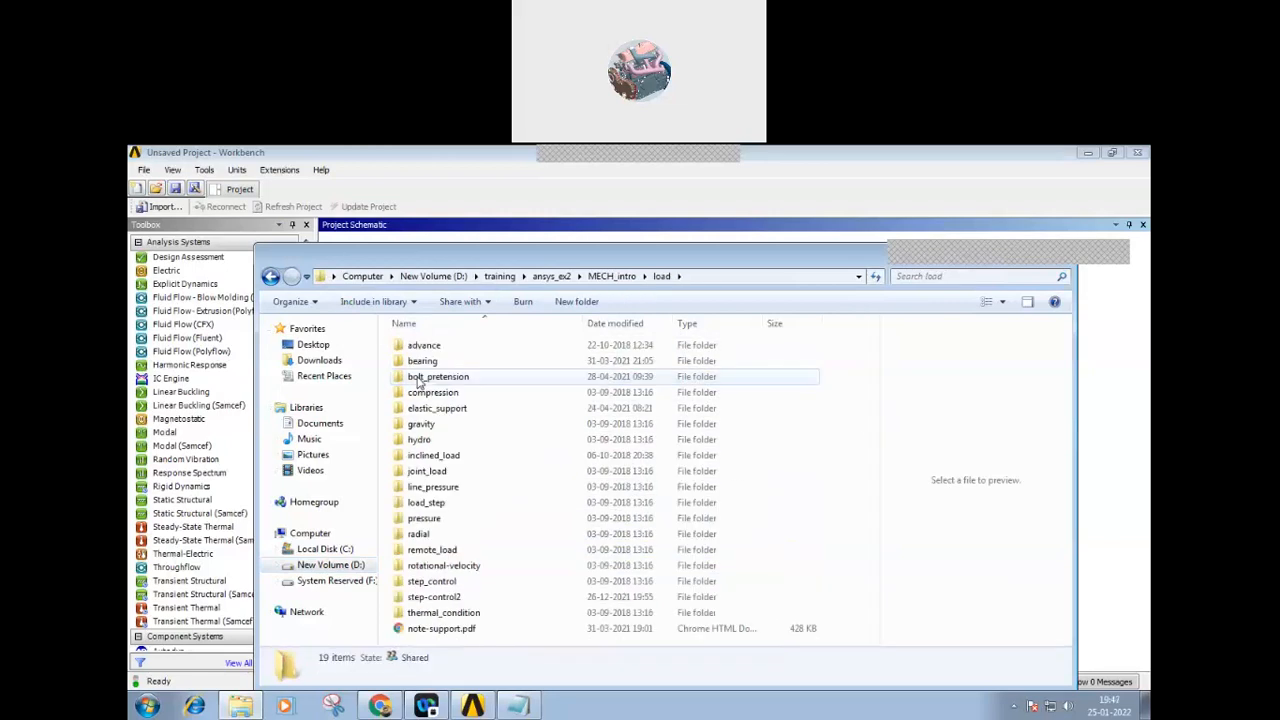
- Copy the gravity, rotational-velocity and bearing folders from the load folder
click(431, 428)
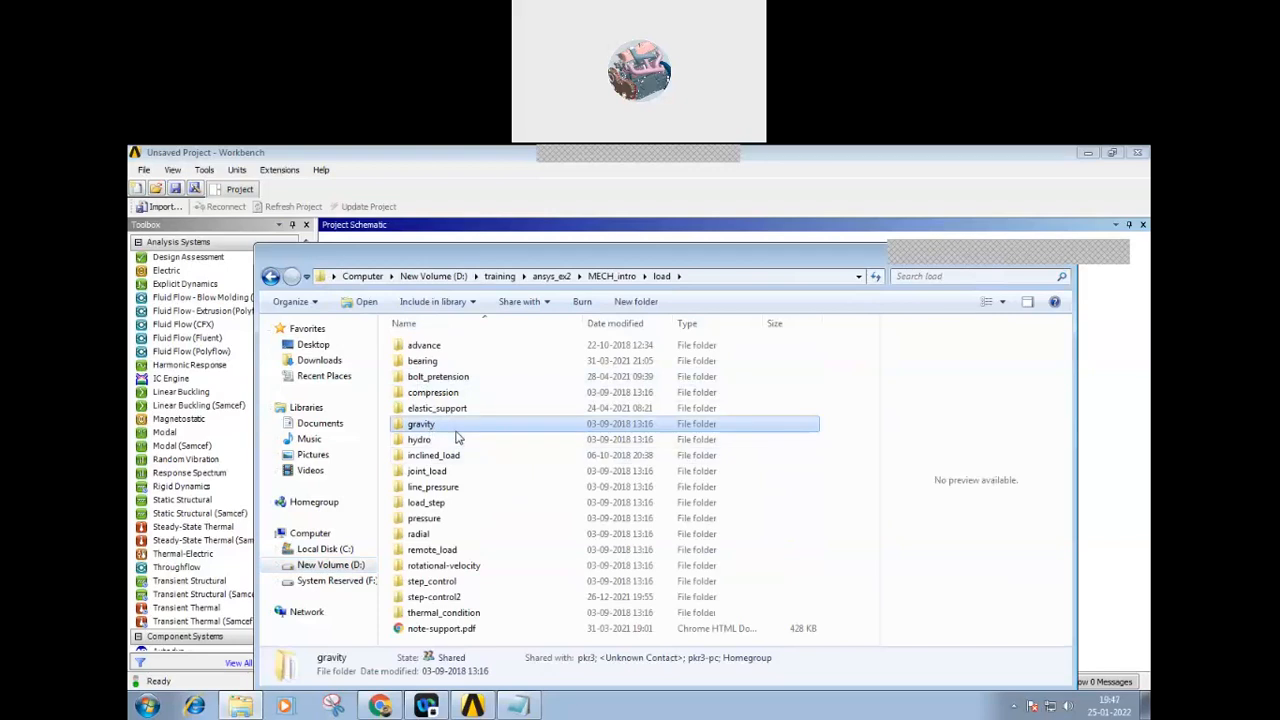
ctrl+click(445, 566)
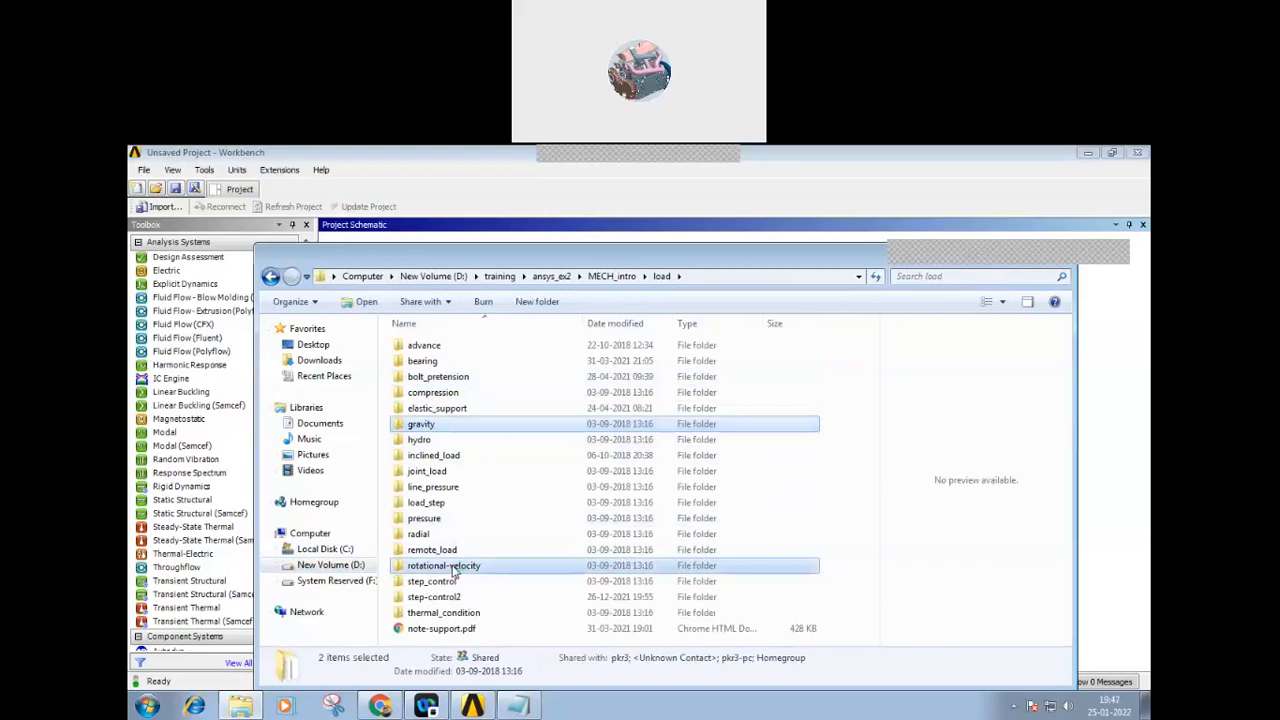
ctrl+click(417, 362)
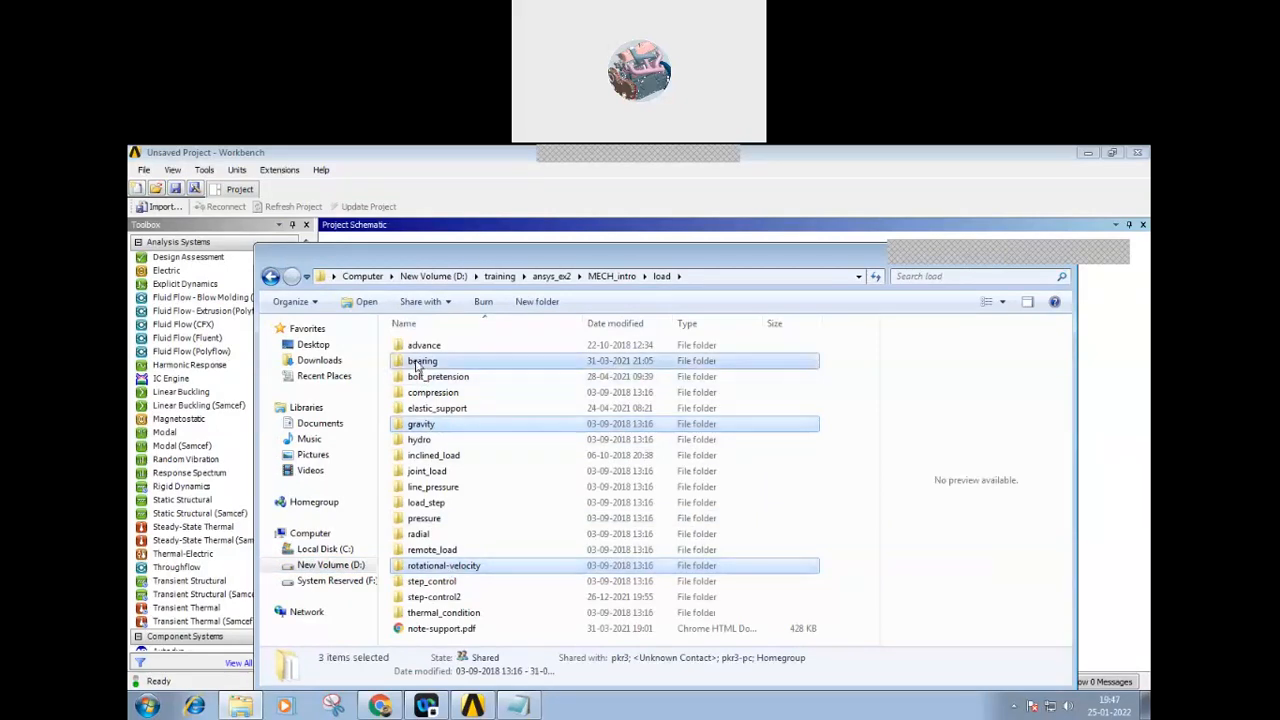
right_click(414, 362)
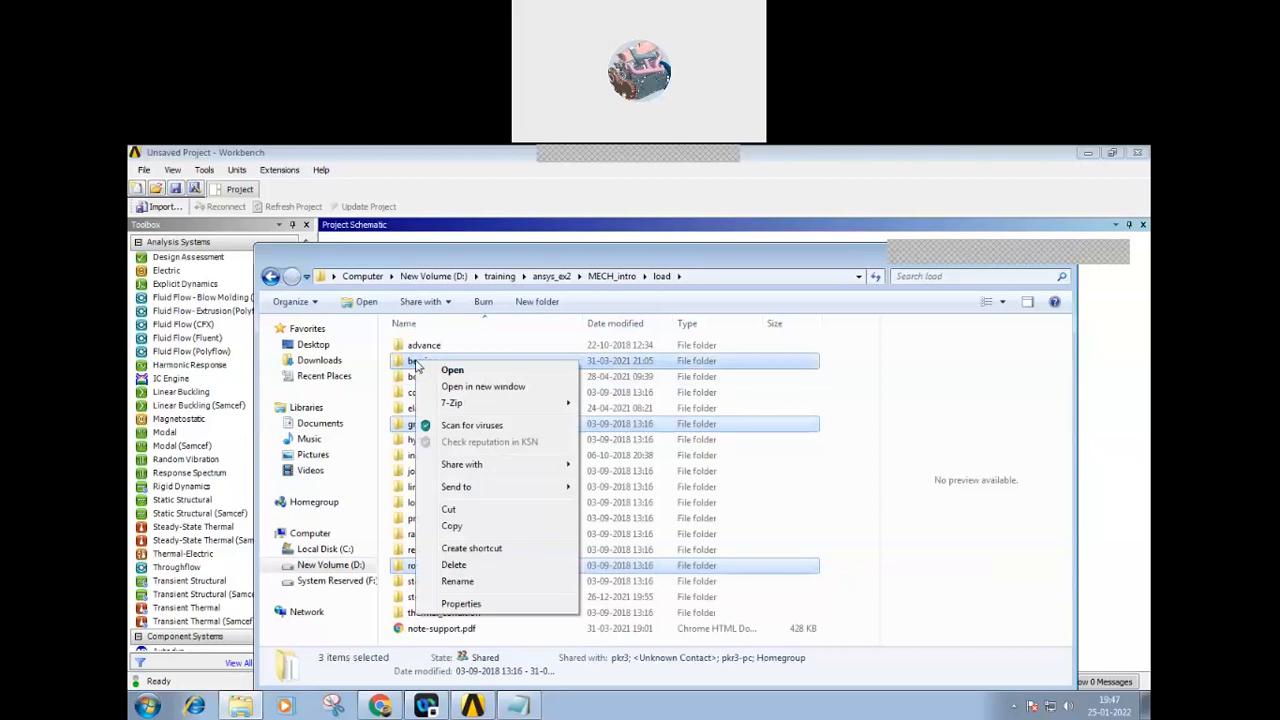
click(451, 526)
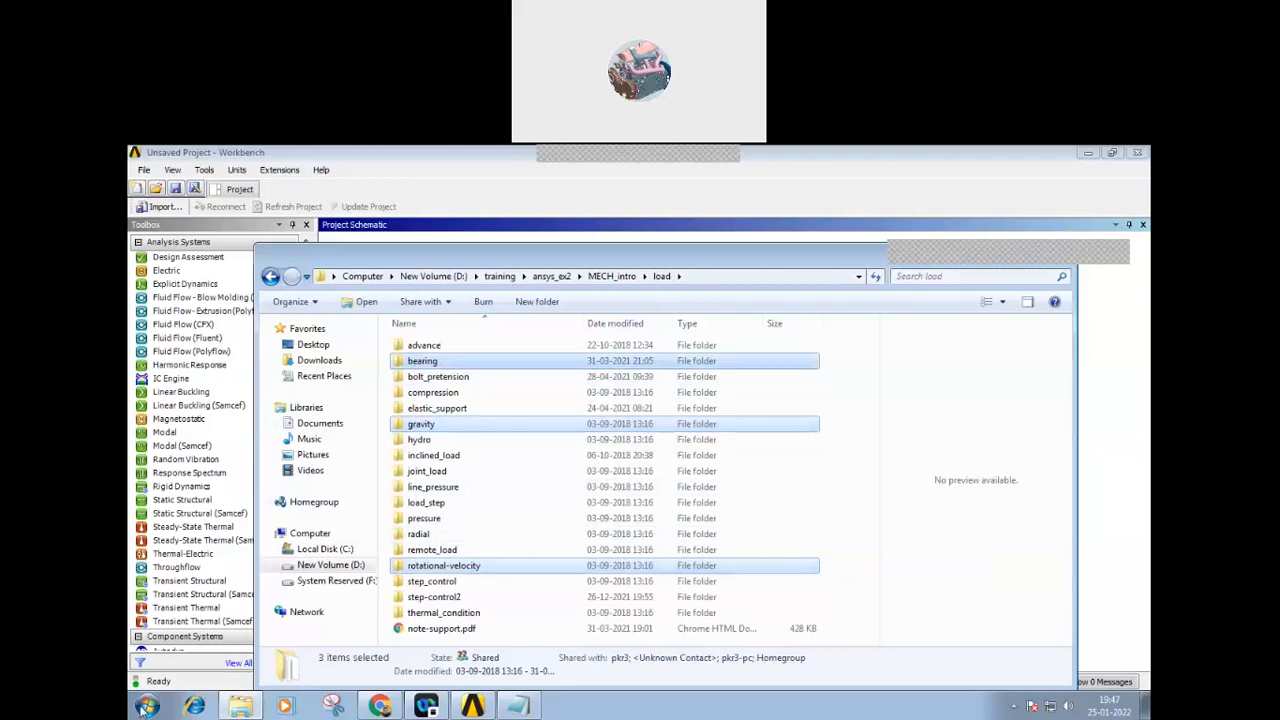
- Paste the copied example folders into D:\temp
click(241, 706)
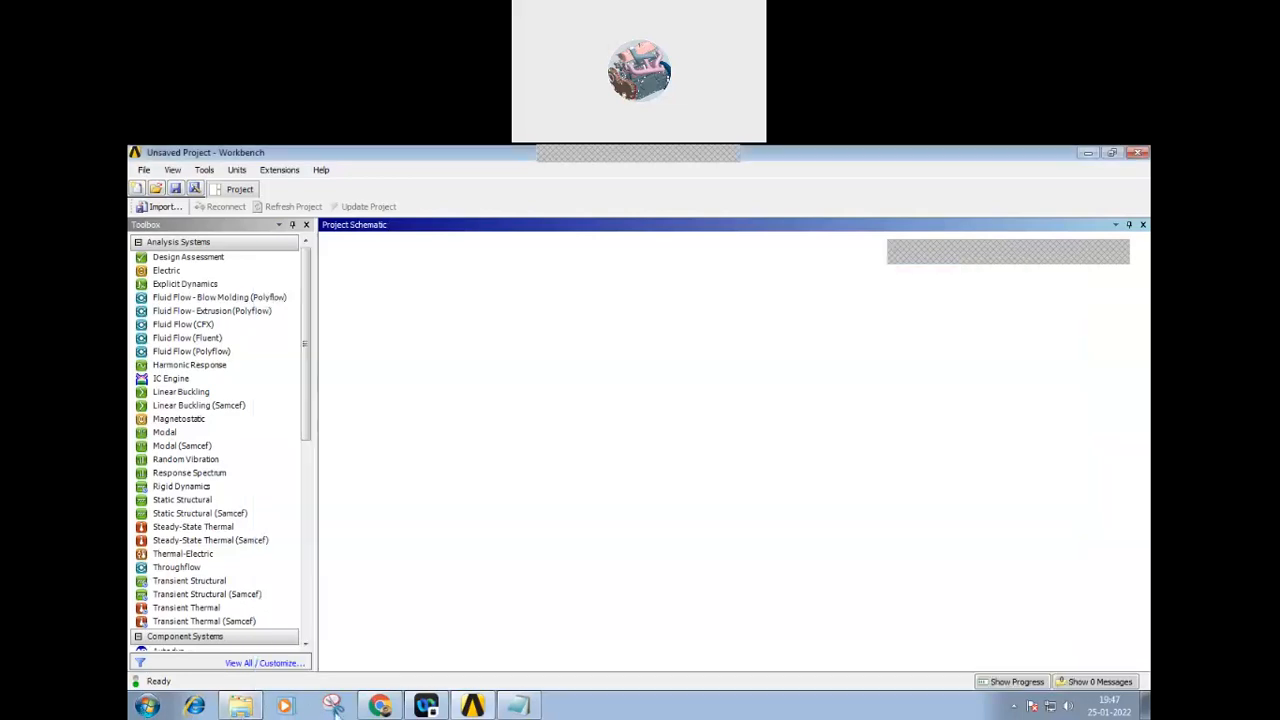
click(237, 707)
click(330, 565)
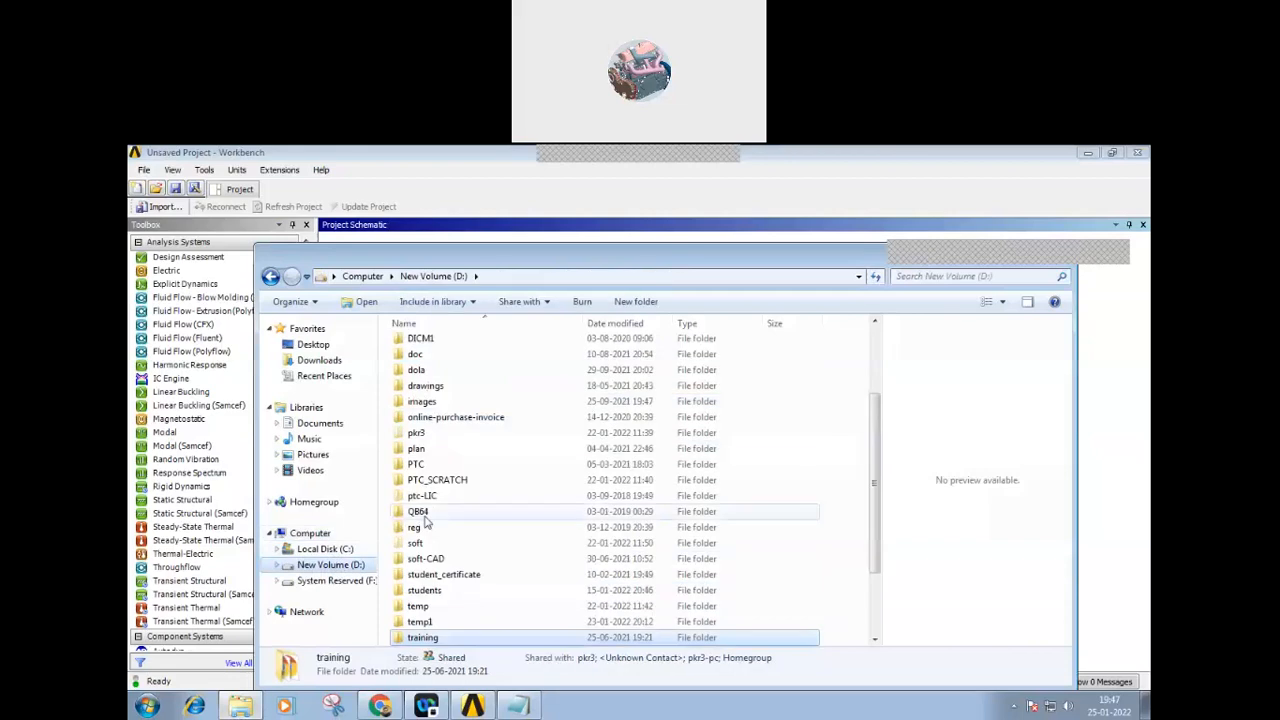
double_click(430, 605)
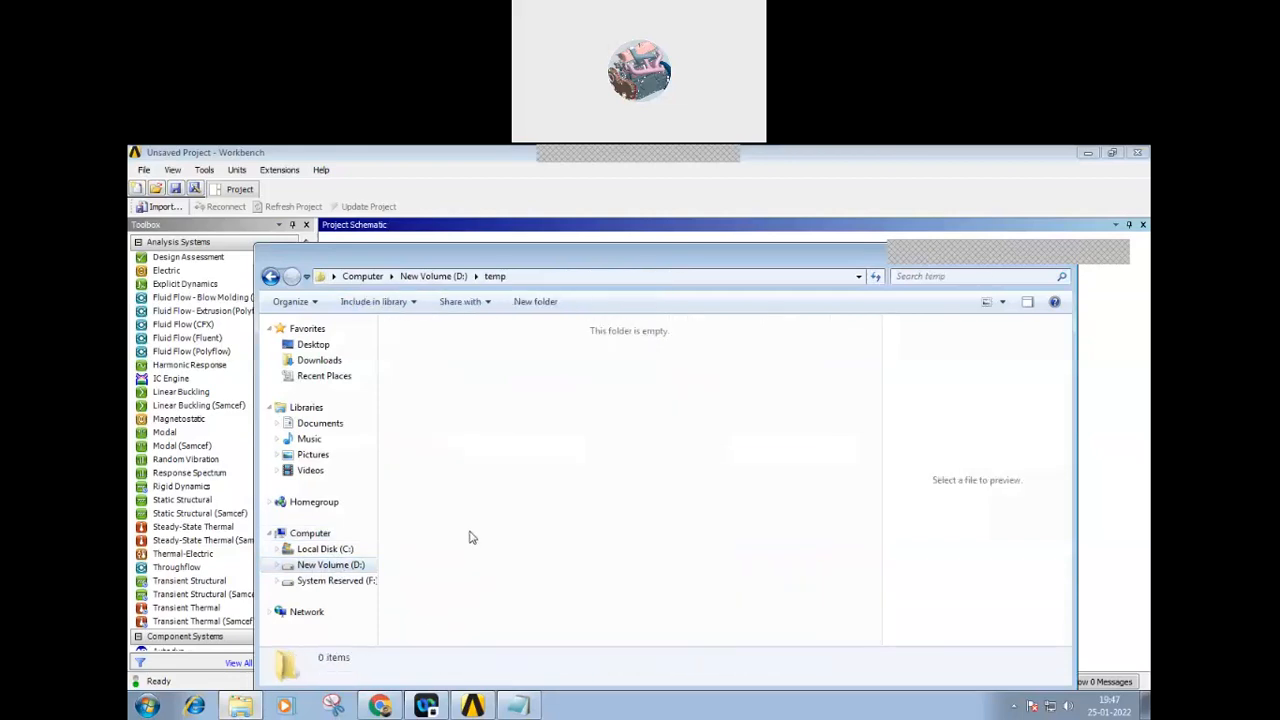
right_click(459, 427)
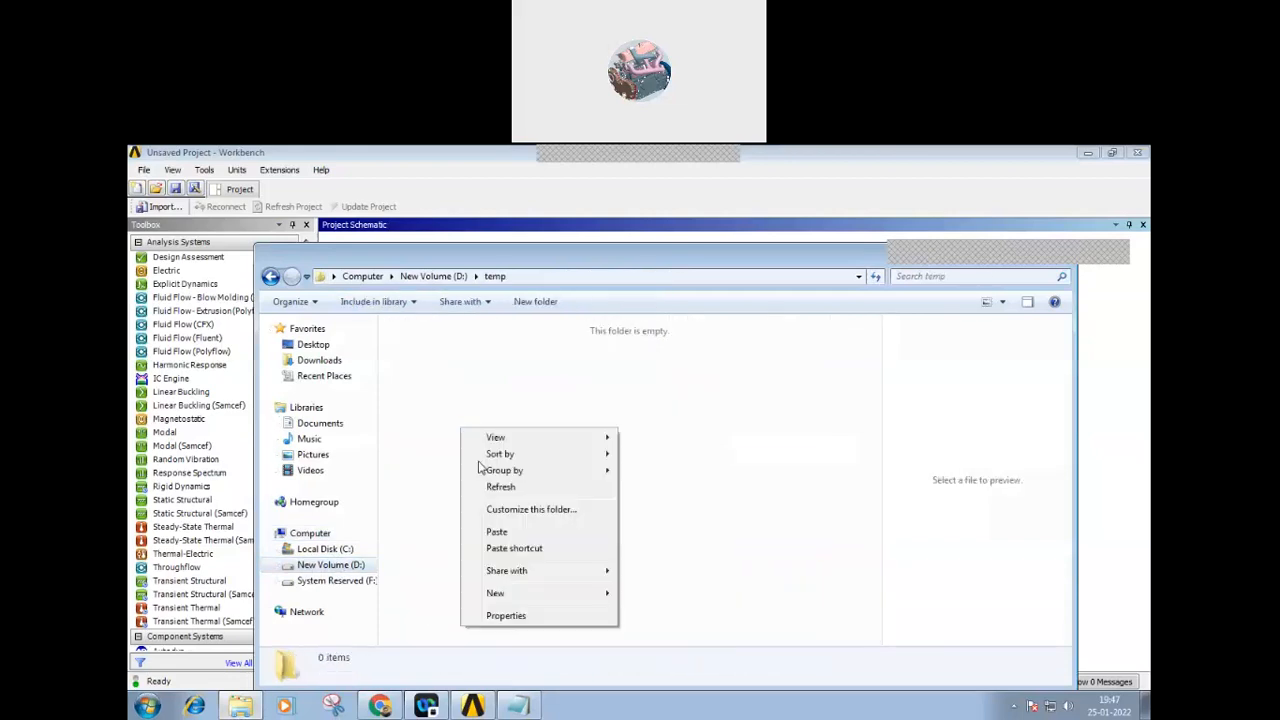
click(505, 534)
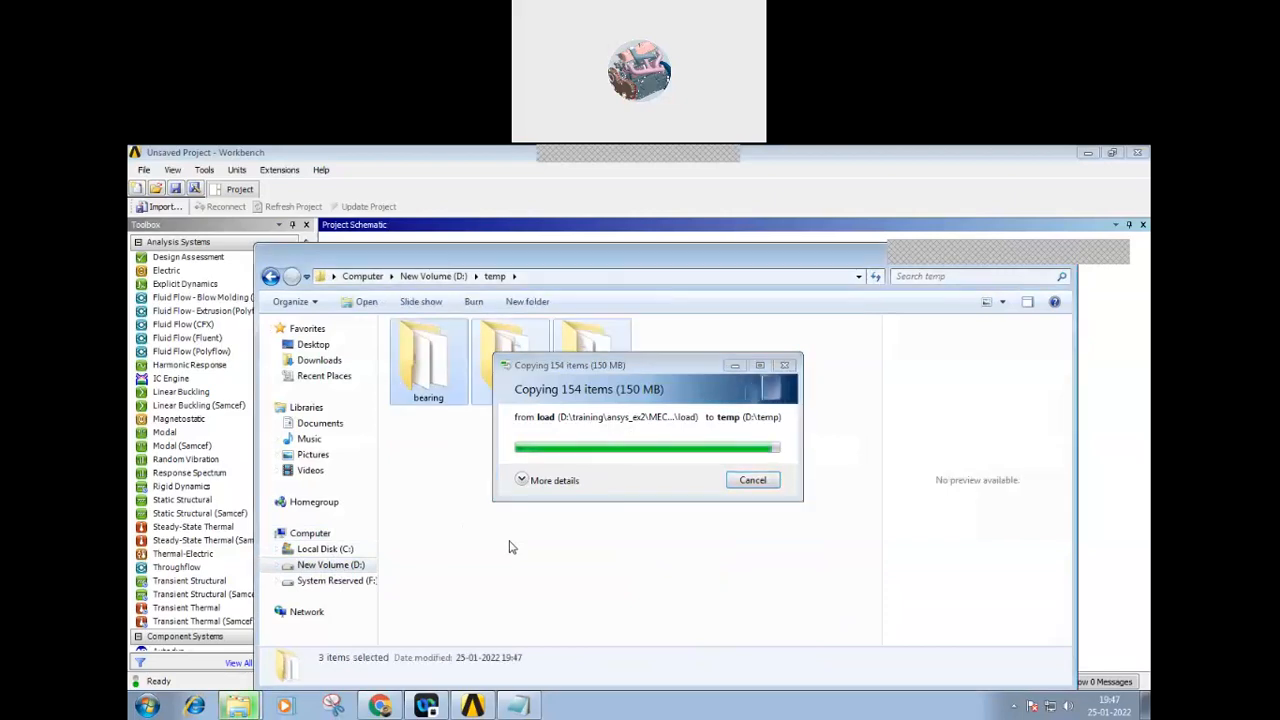
- Check the file attributes of the three pasted folders together in their properties
right_click(502, 392)
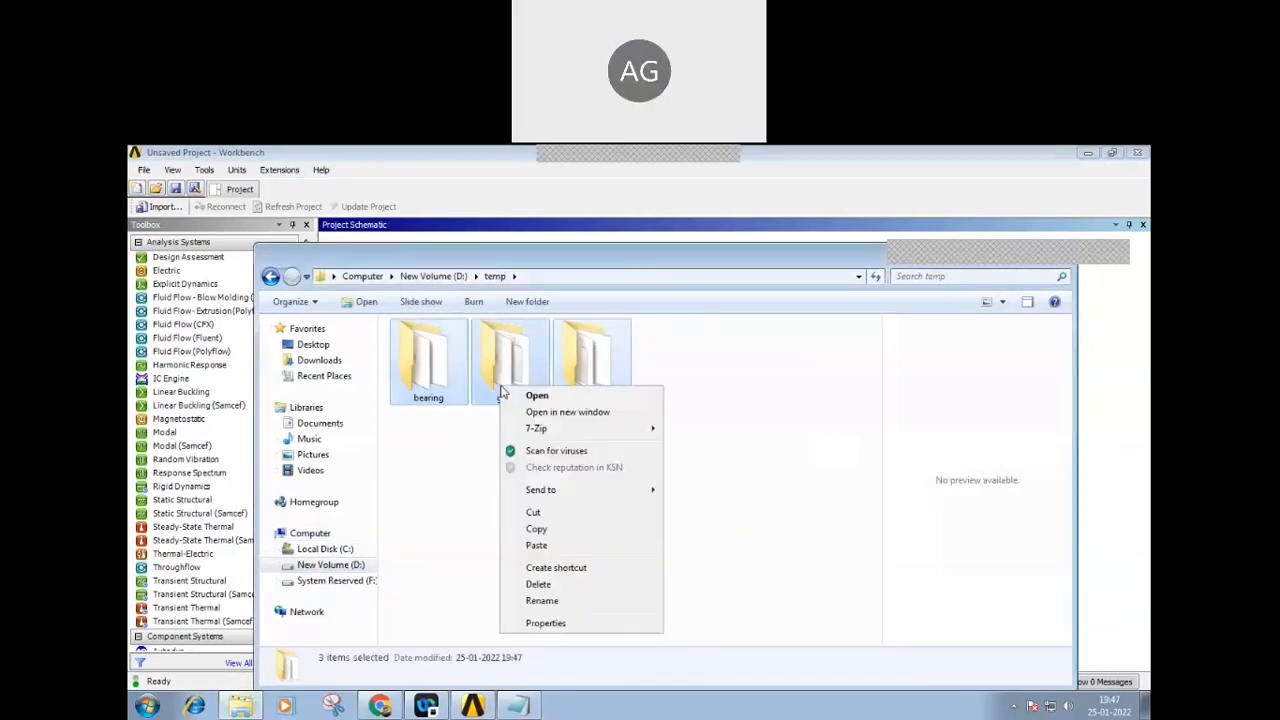
click(558, 622)
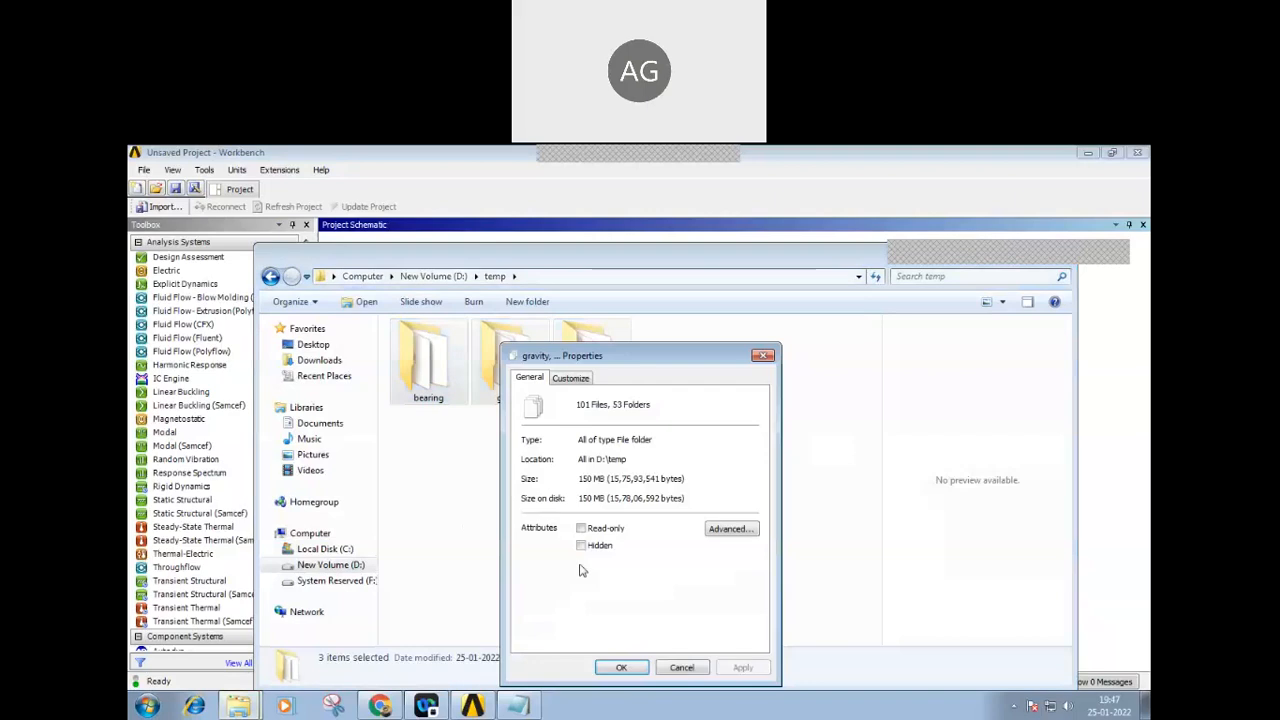
click(621, 667)
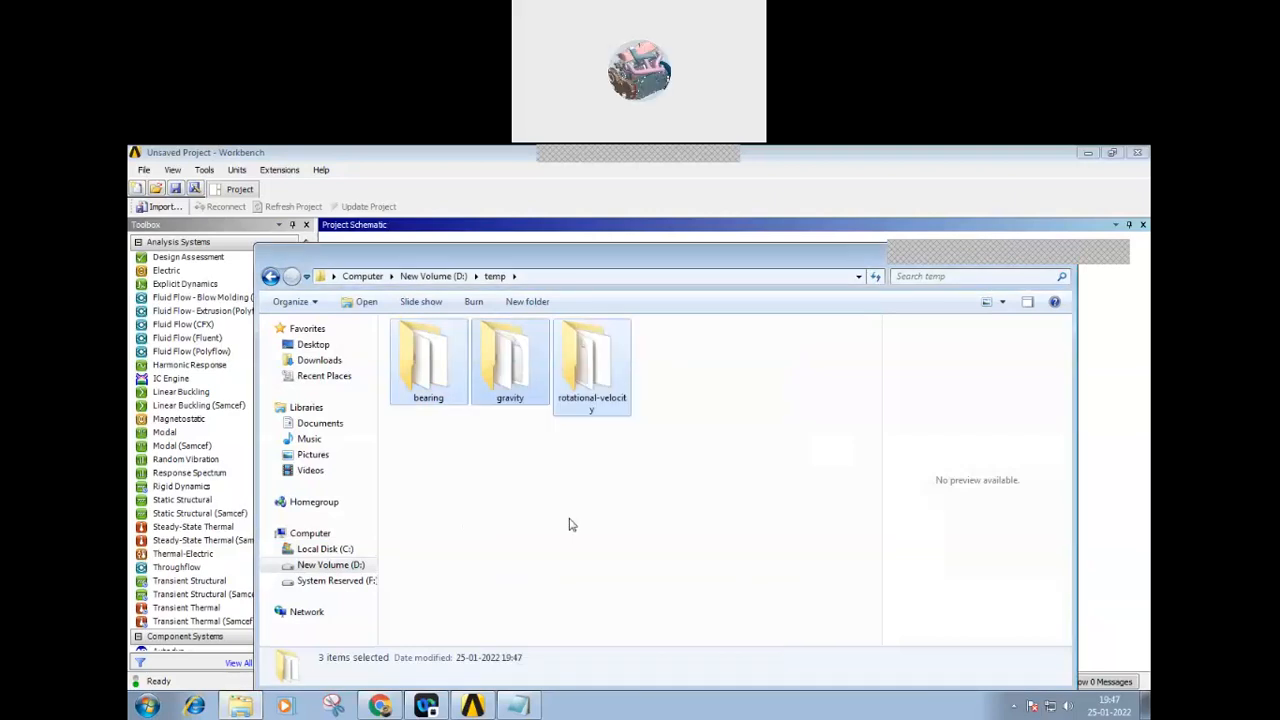
- Clear the read-only attribute of the bearing folder in D:\temp, including its subfolders and files
click(570, 524)
click(436, 372)
right_click(436, 372)
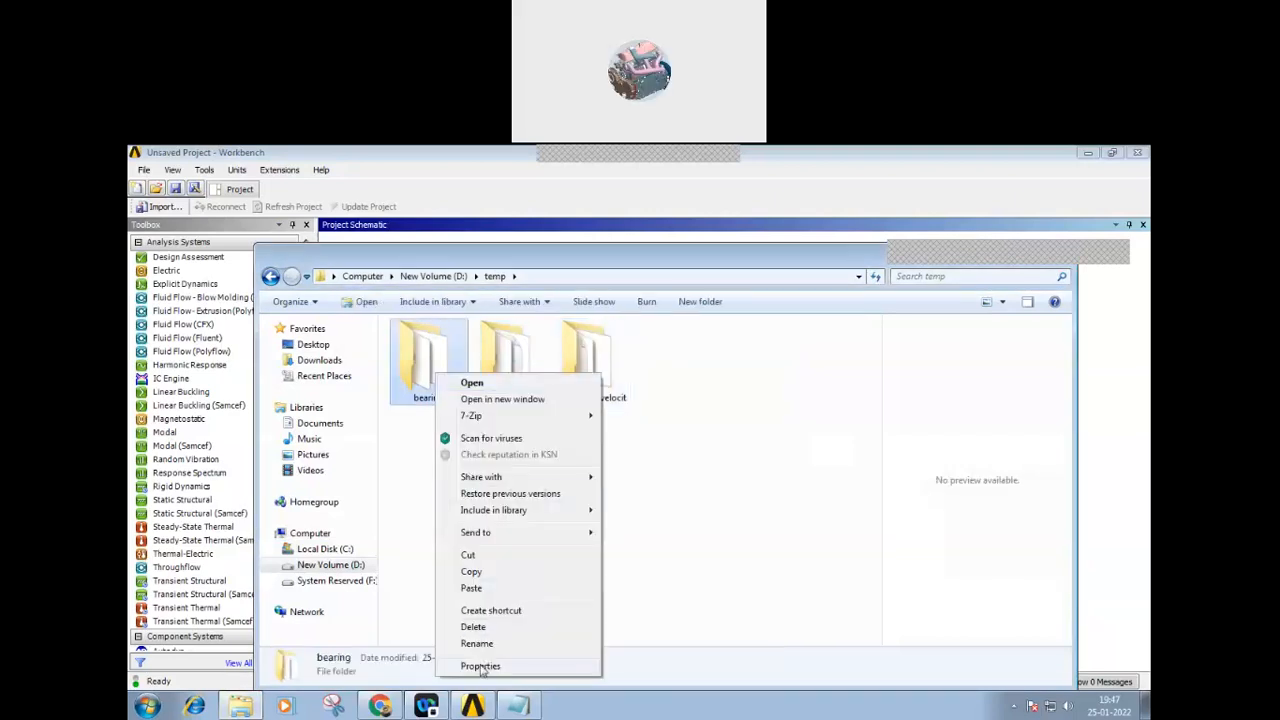
click(481, 666)
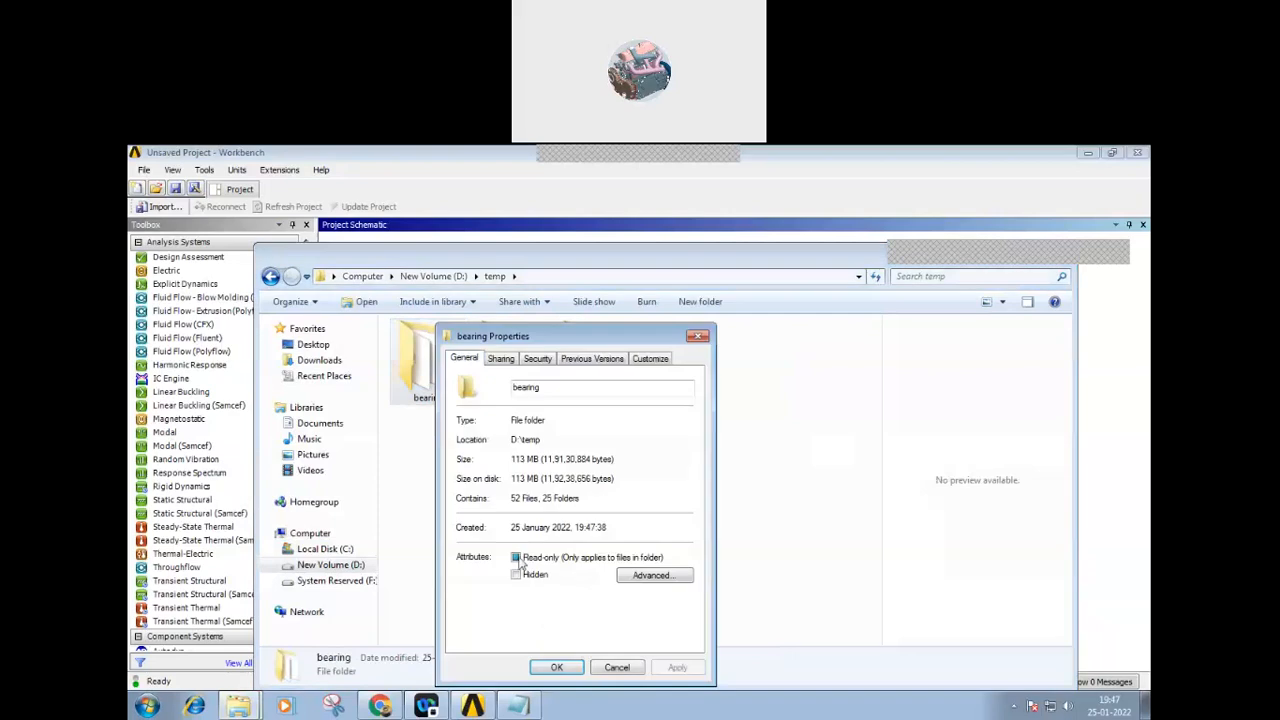
click(516, 558)
click(557, 667)
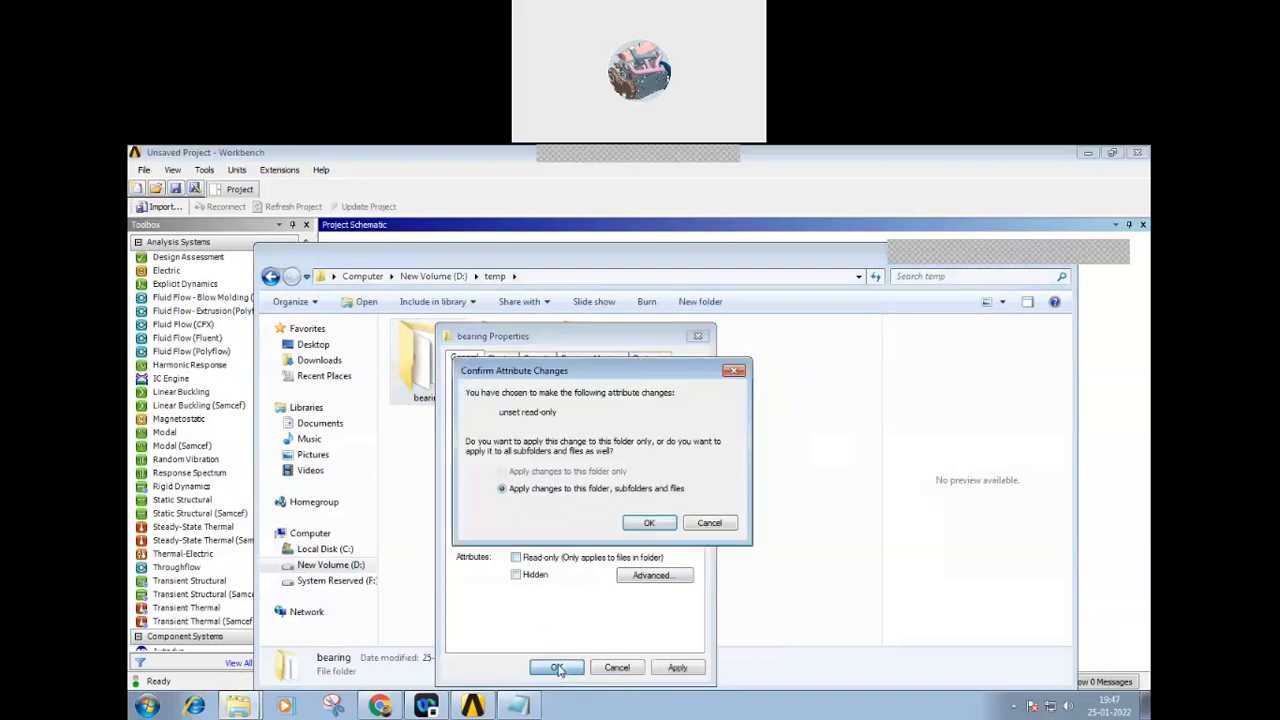
click(648, 523)
- Clear the read-only attribute of the gravity folder, including its subfolders and files
right_click(530, 373)
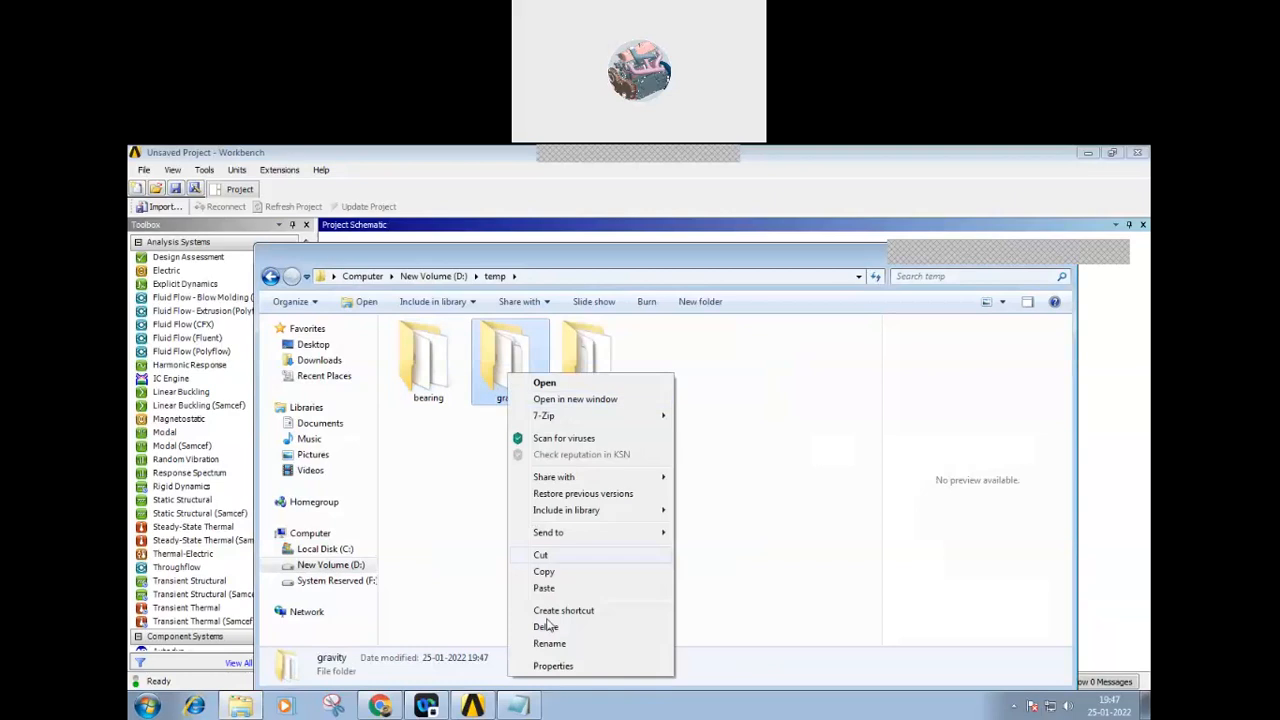
click(552, 666)
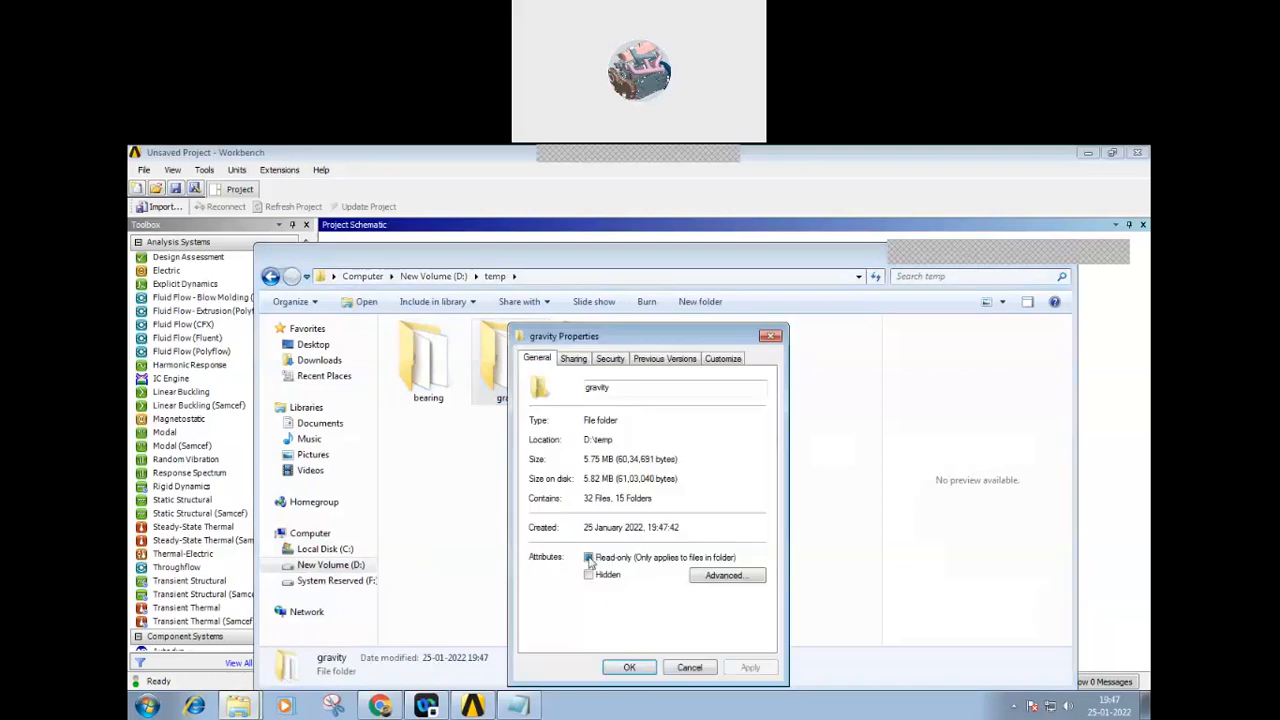
click(629, 667)
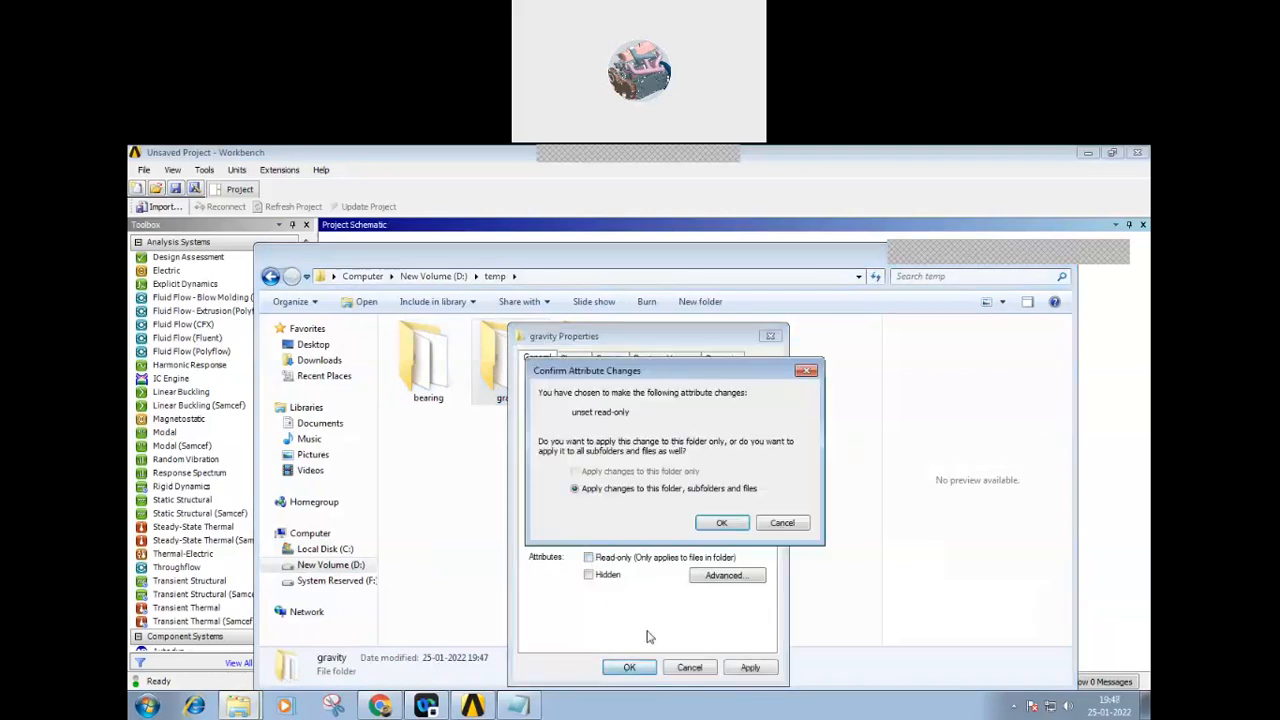
click(720, 524)
- Clear the read-only attribute of the rotational-velocity folder, including its subfolders and files
right_click(598, 372)
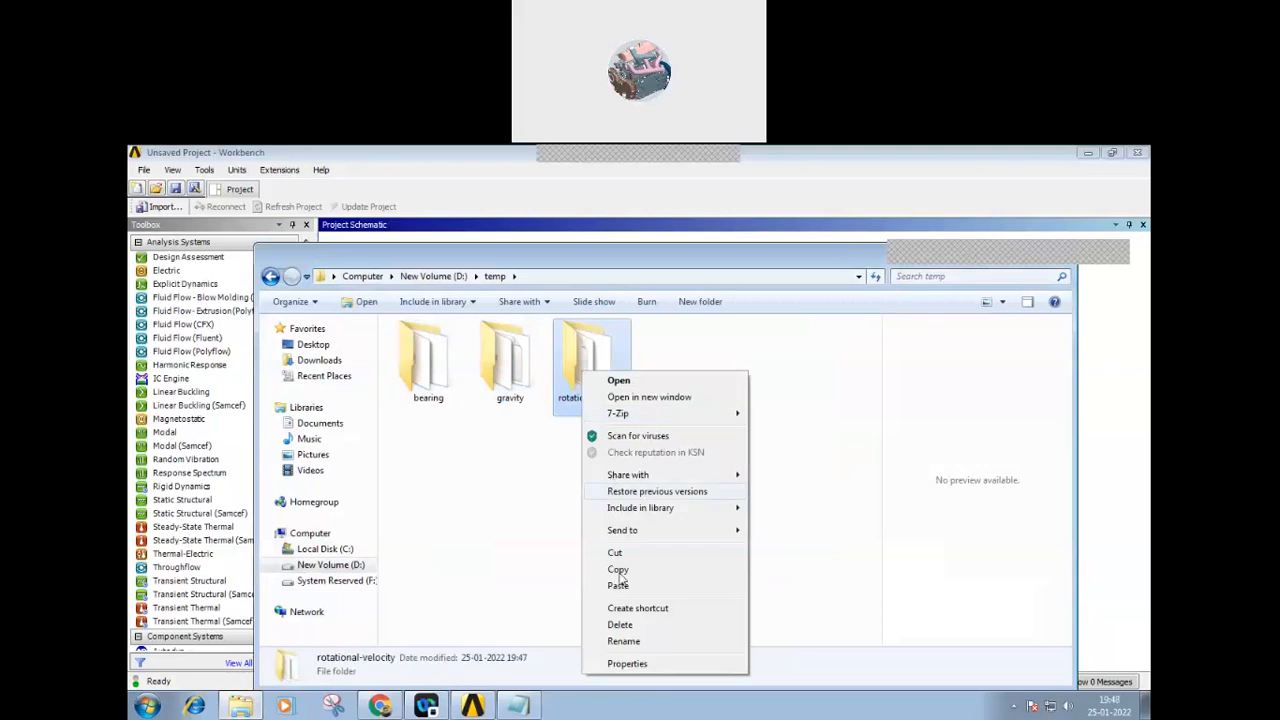
click(622, 664)
click(664, 559)
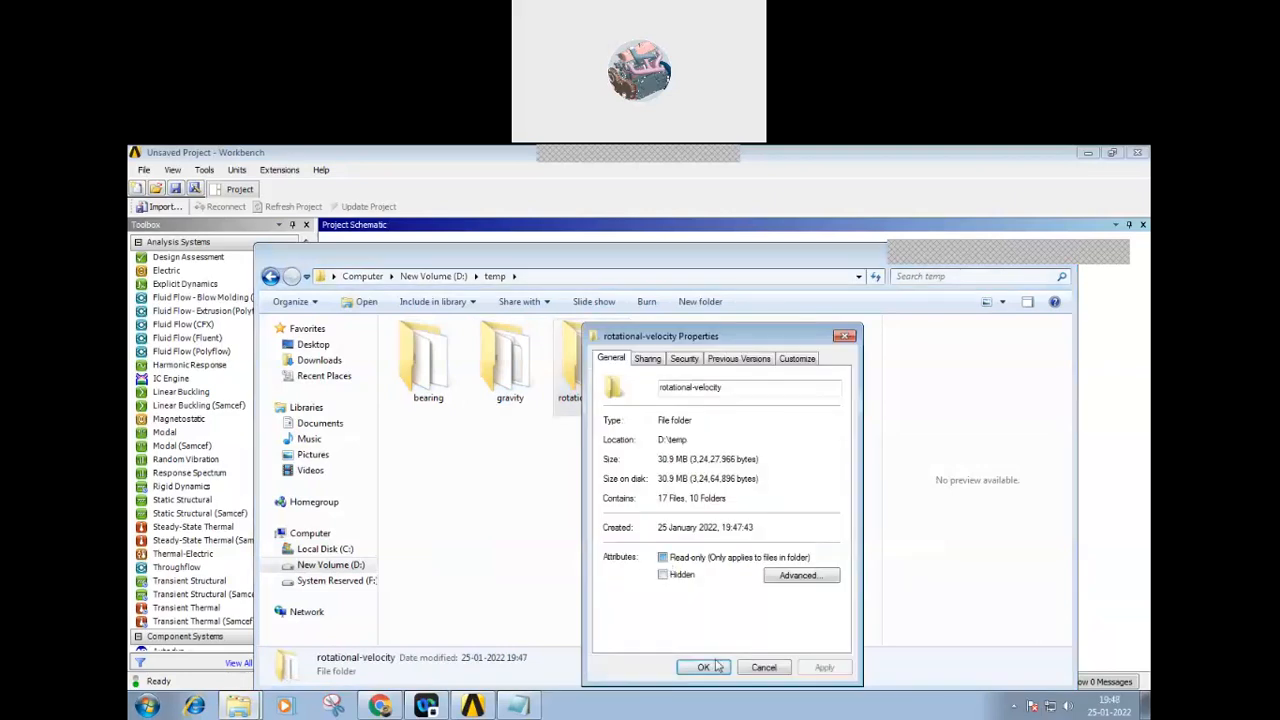
click(703, 667)
click(795, 524)
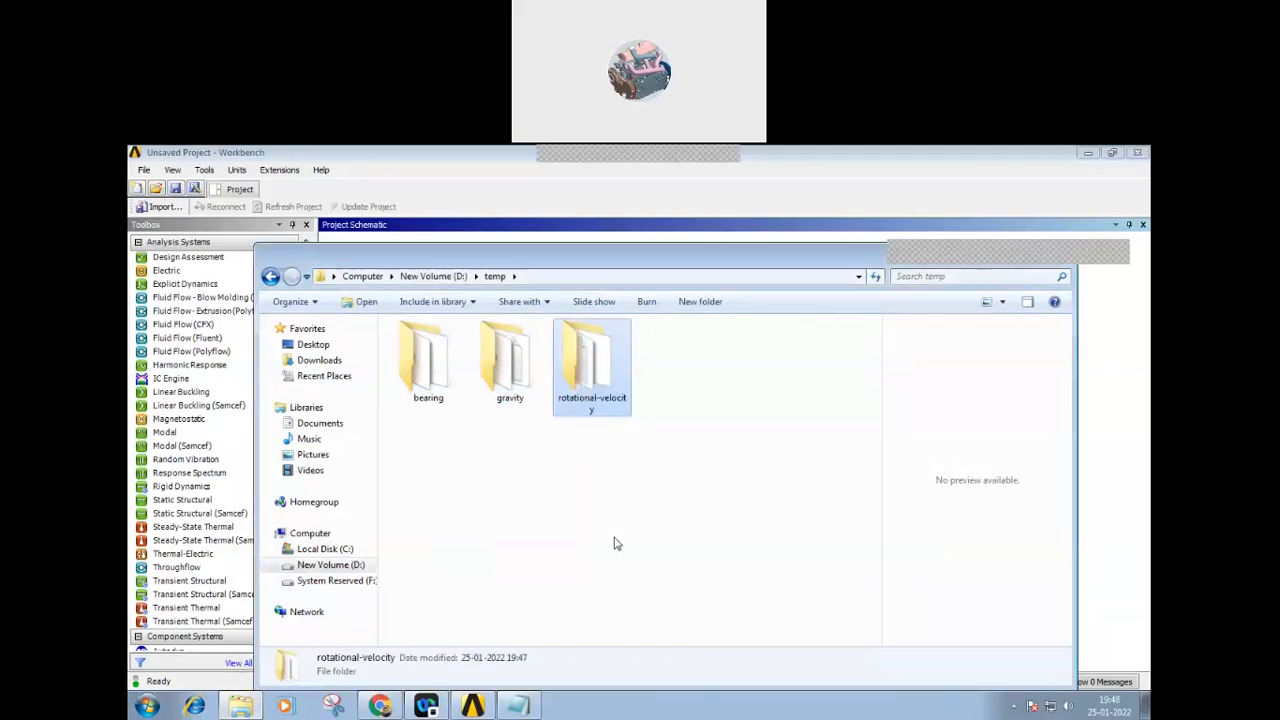
click(571, 517)
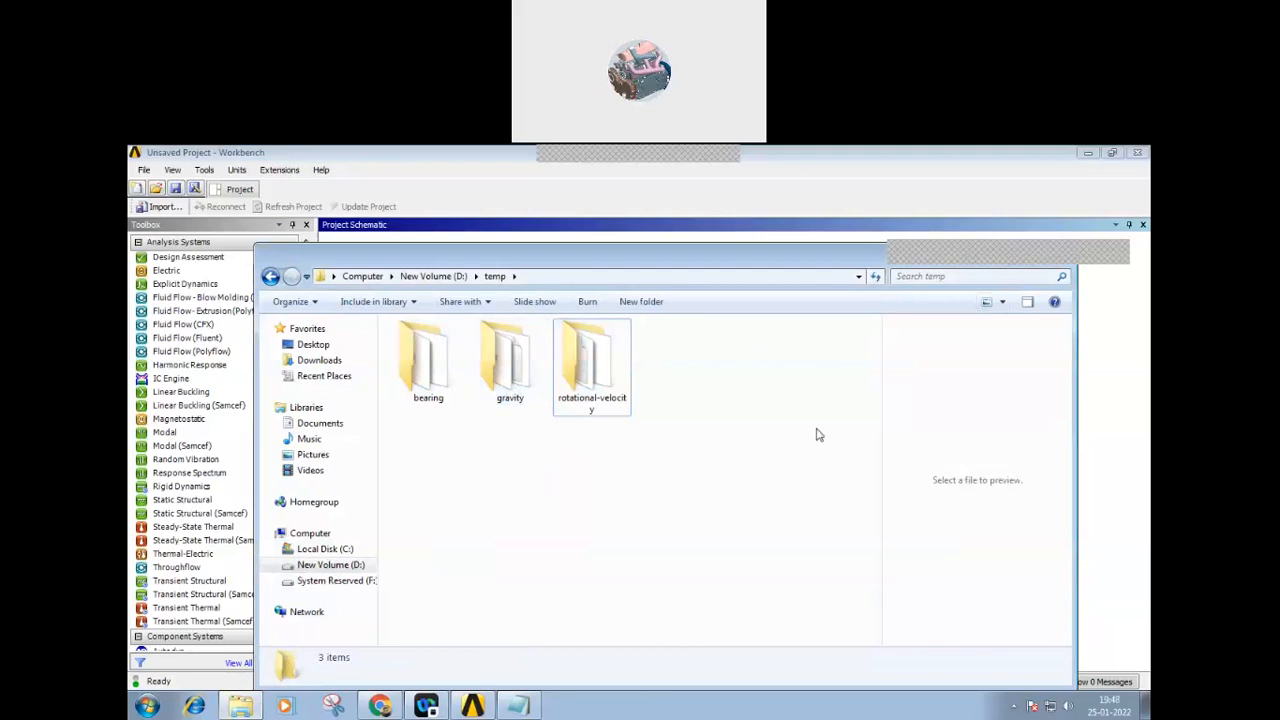
- Switch to ANSYS Workbench and open the project gravity.wbpj from D:\temp\gravity
drag(795, 260, 778, 335)
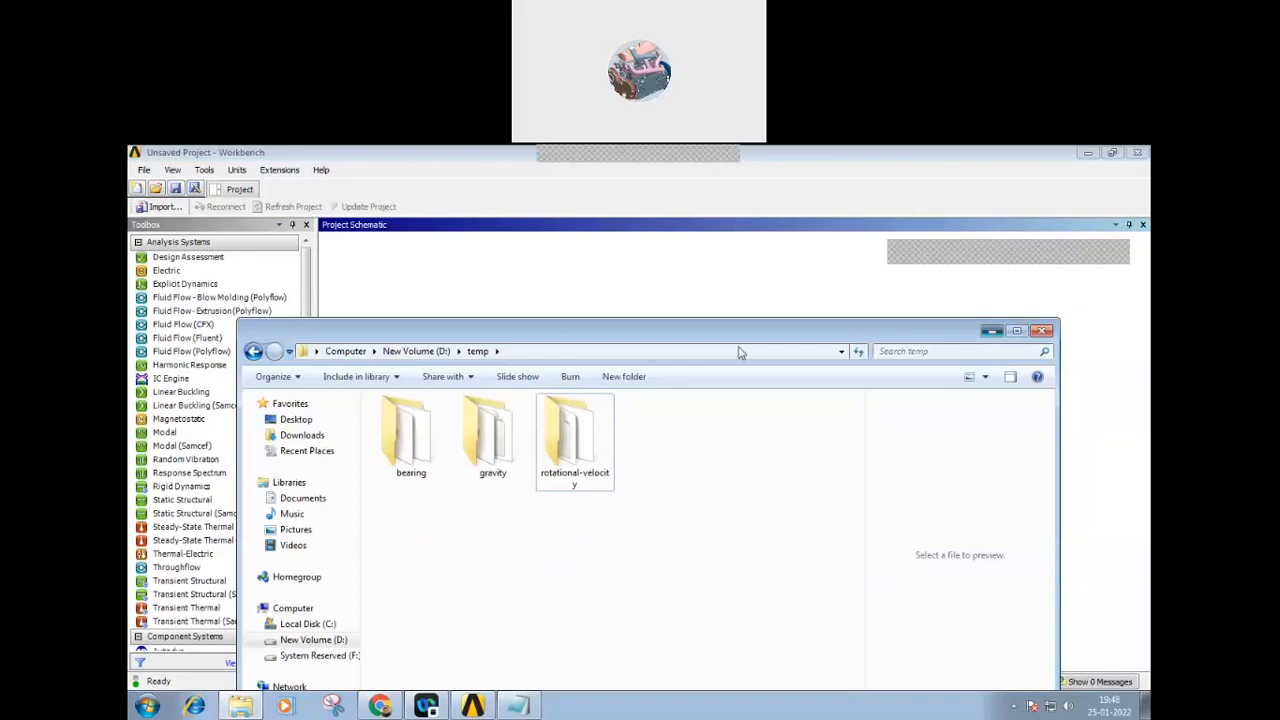
click(144, 169)
click(170, 198)
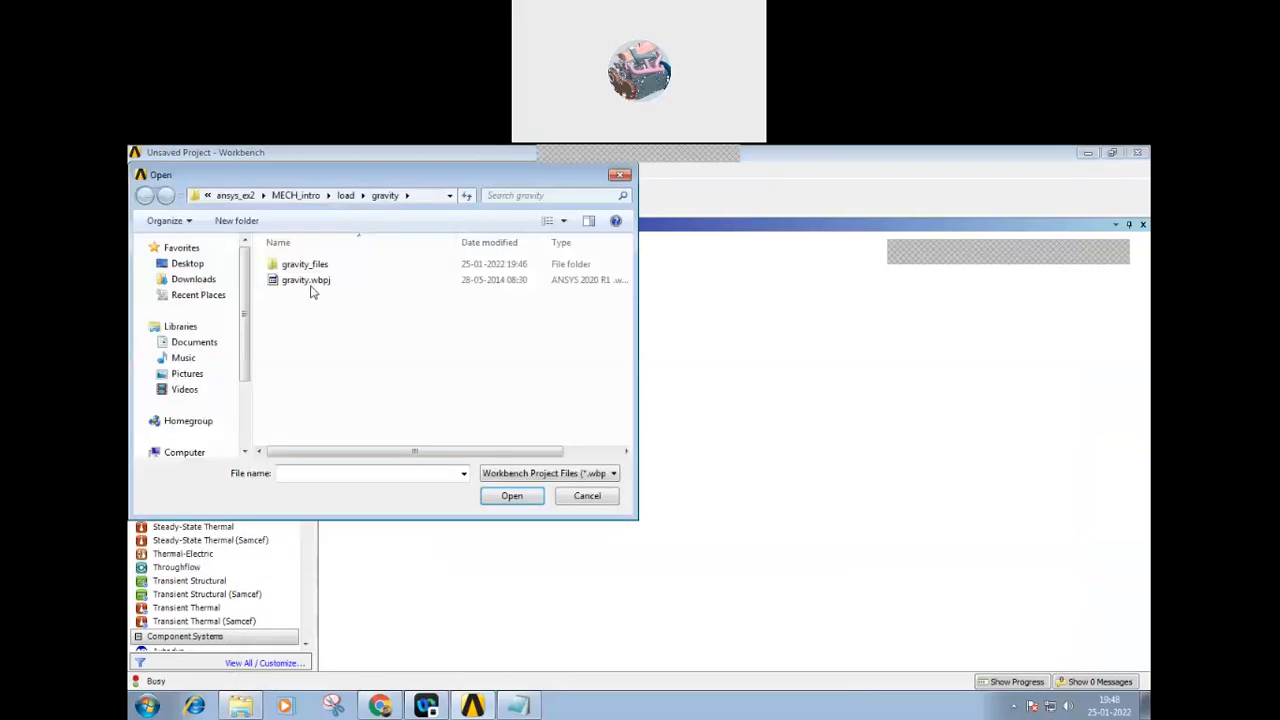
click(237, 197)
click(200, 430)
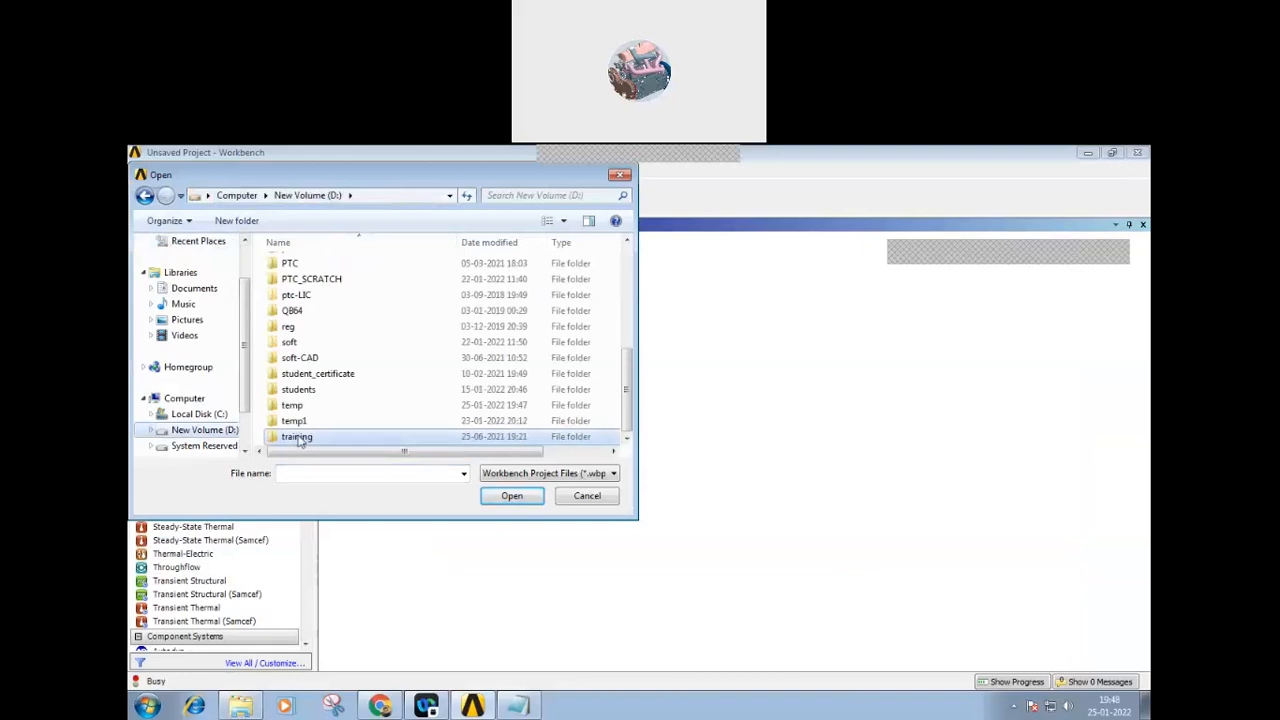
double_click(294, 406)
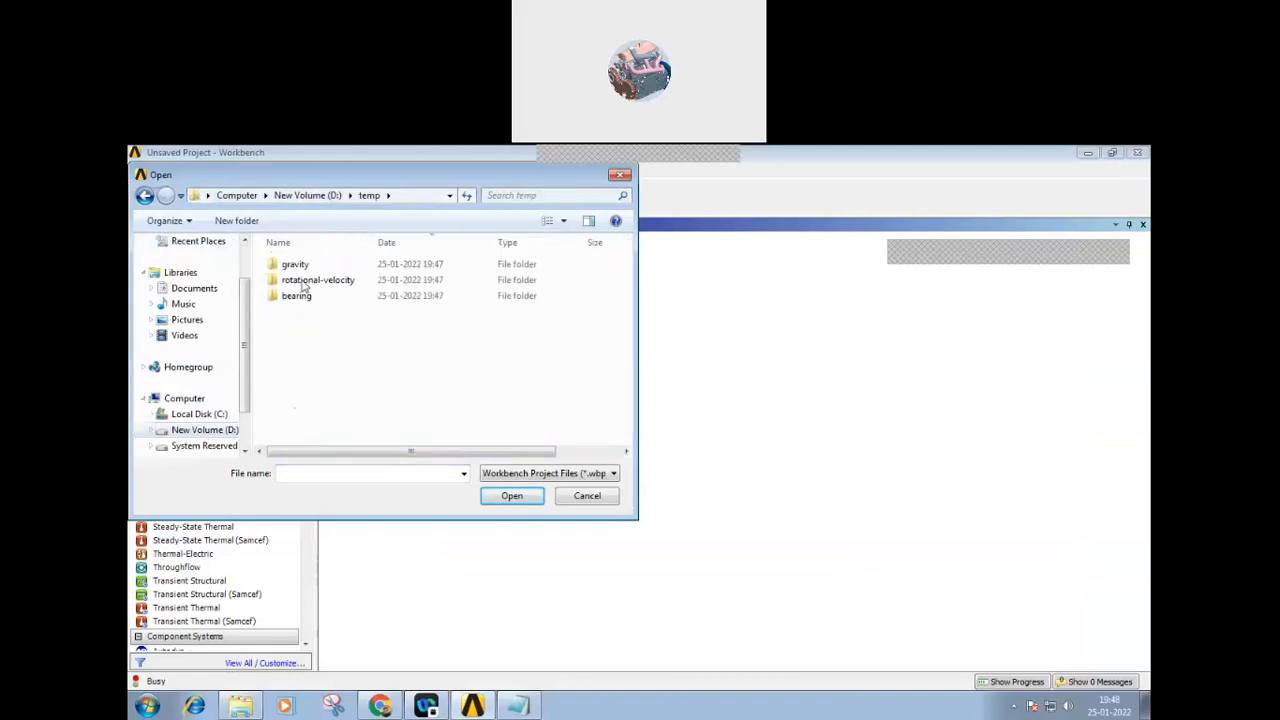
double_click(295, 264)
click(305, 280)
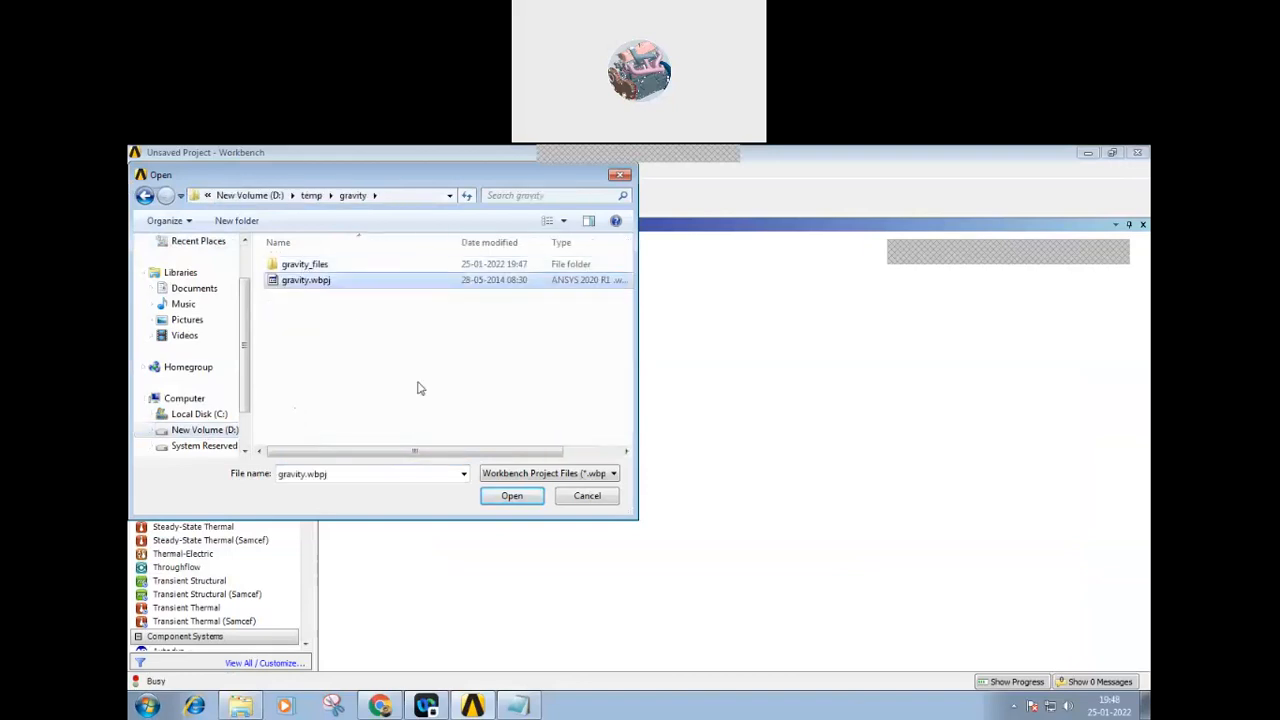
click(509, 497)
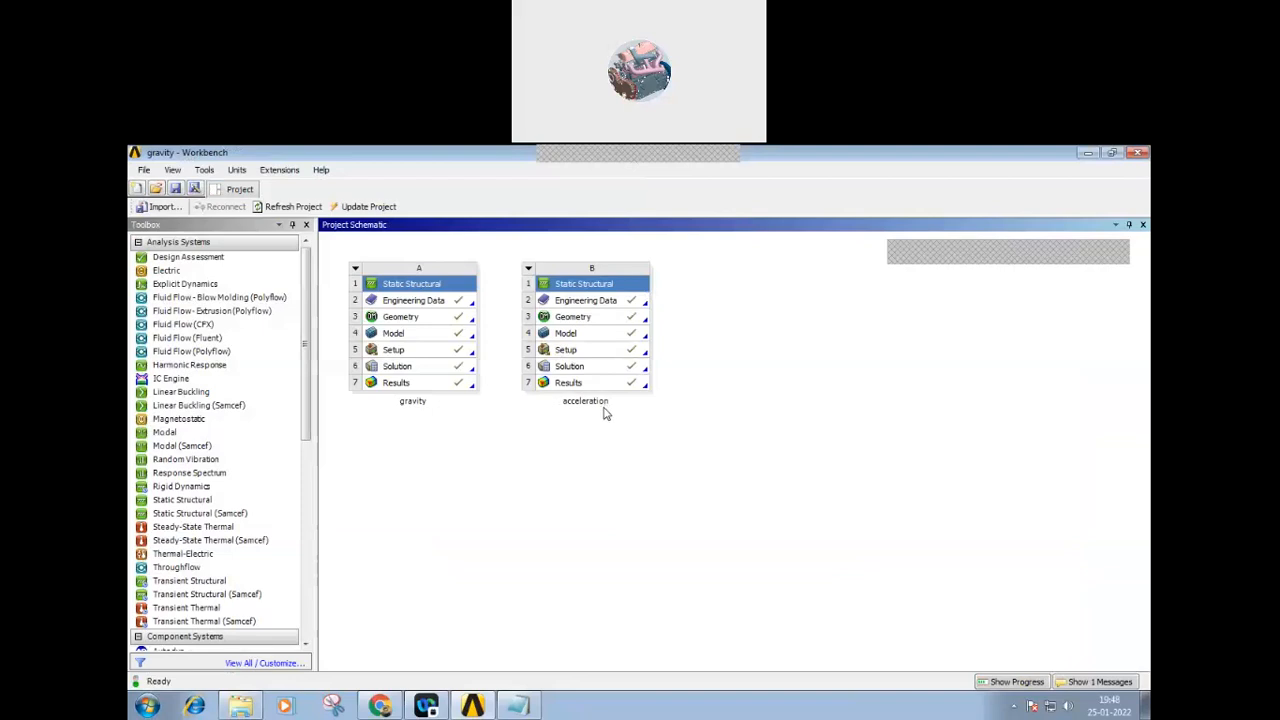
- Duplicate the acceleration Static Structural system in the project schematic, keeping the default name of the copy
click(584, 287)
right_click(584, 288)
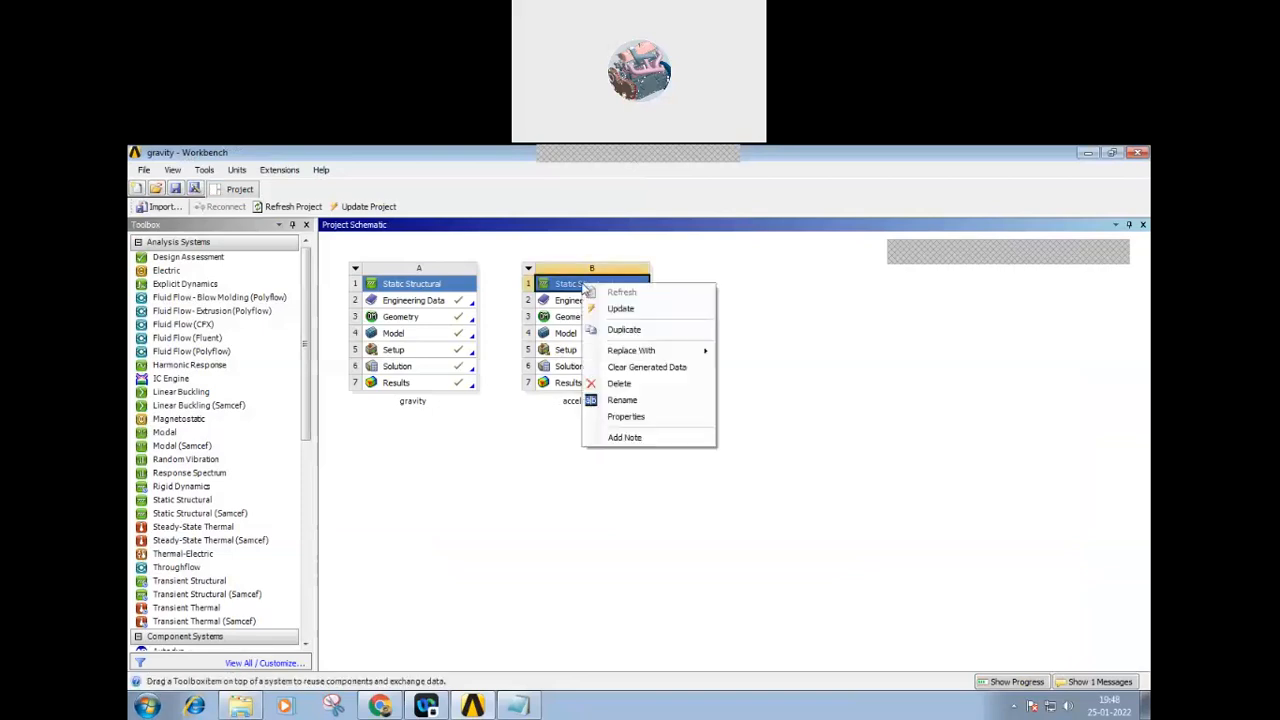
click(624, 330)
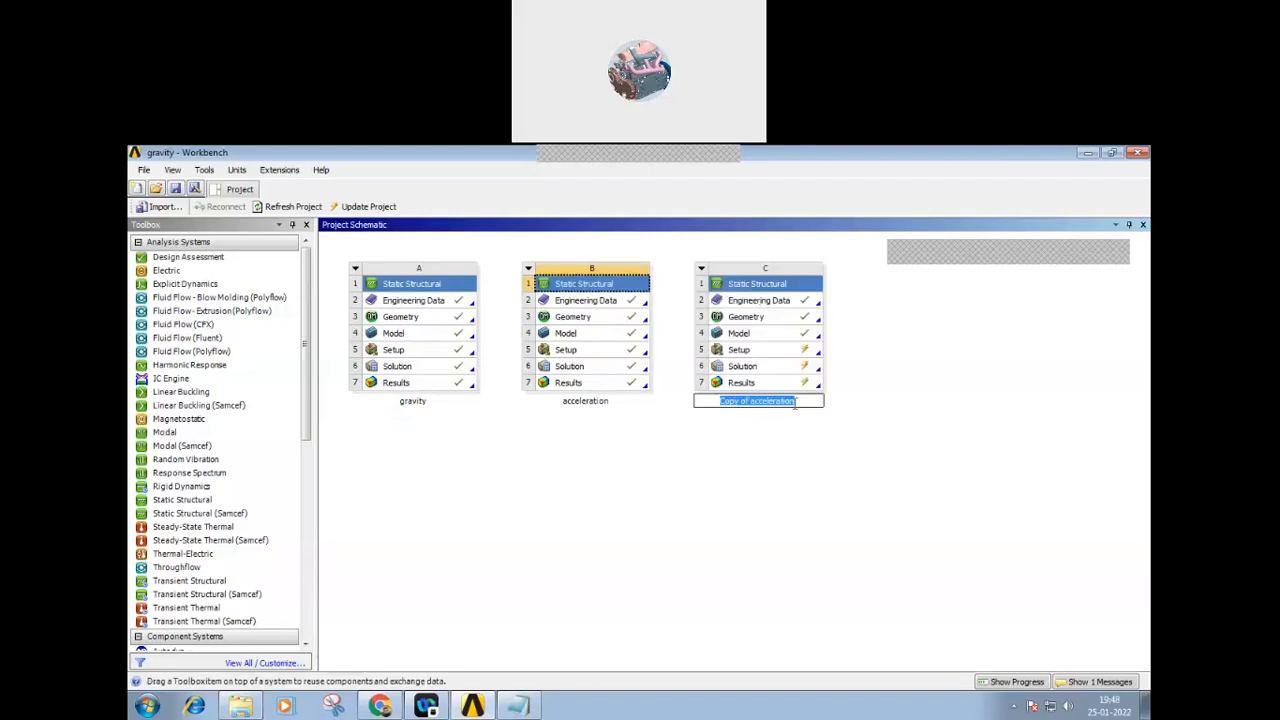
click(790, 438)
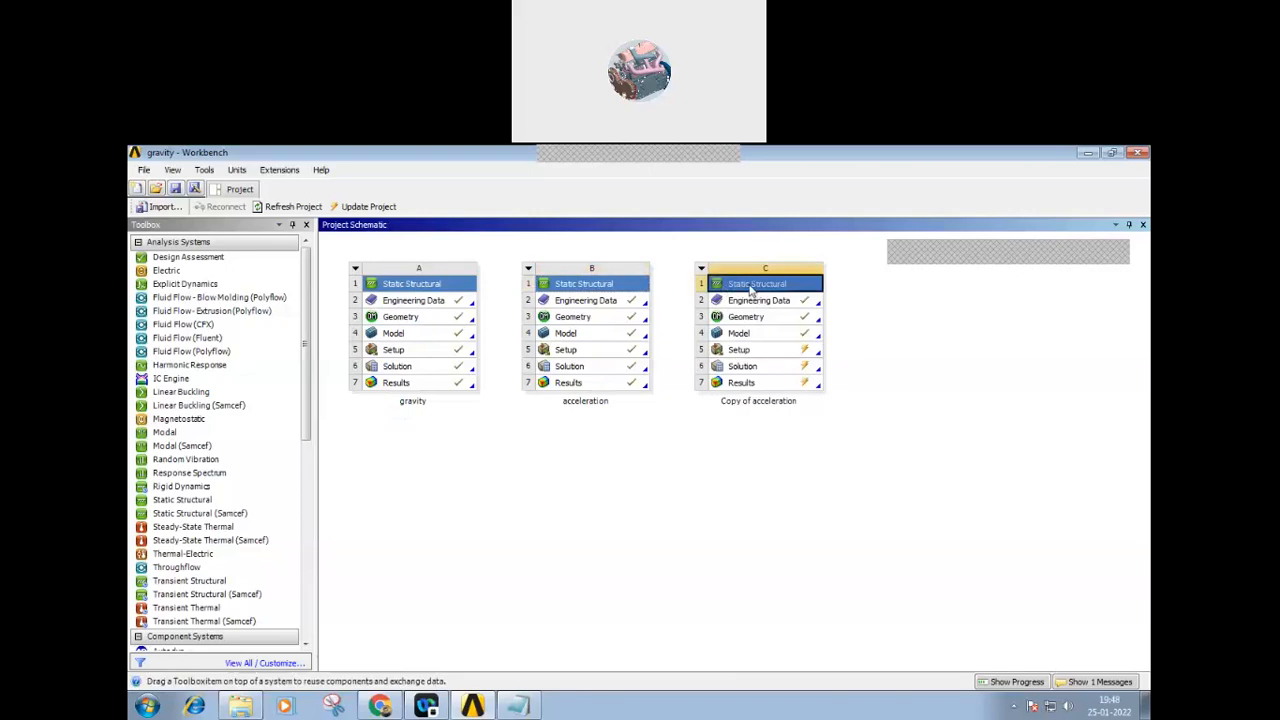
- Delete the duplicated system "Copy of acceleration" from the project schematic
right_click(753, 288)
click(778, 386)
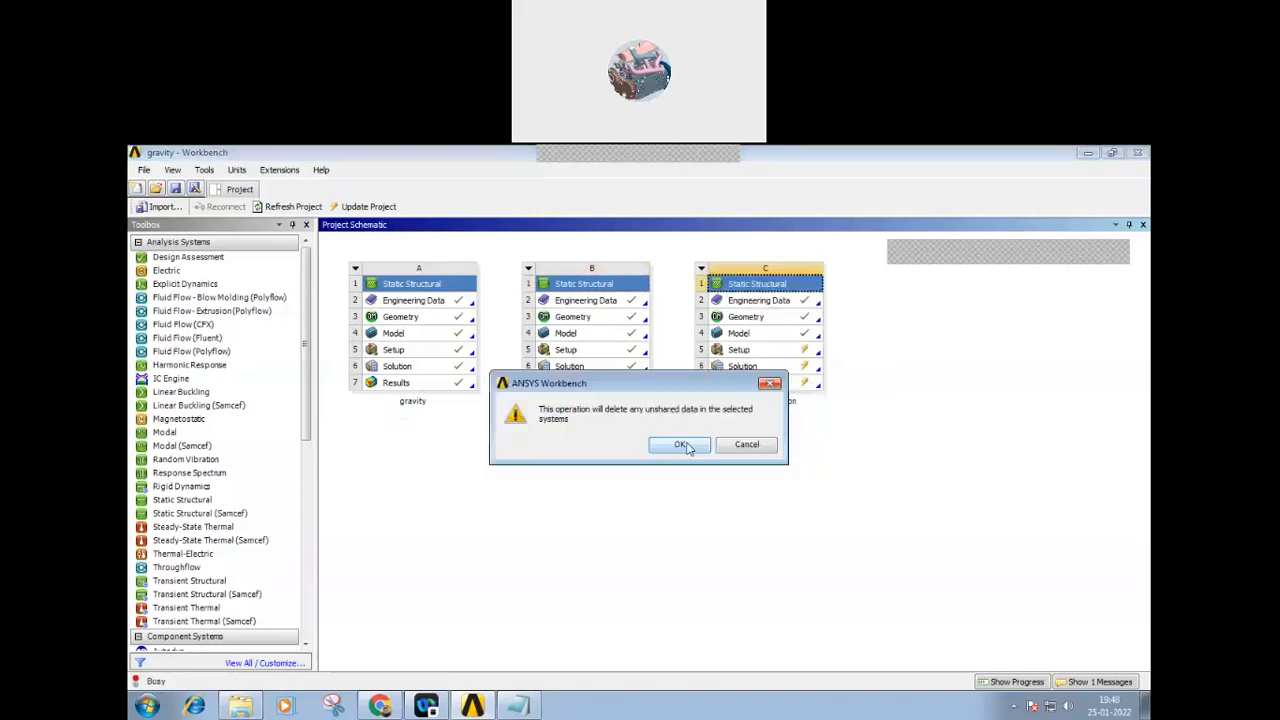
click(687, 446)
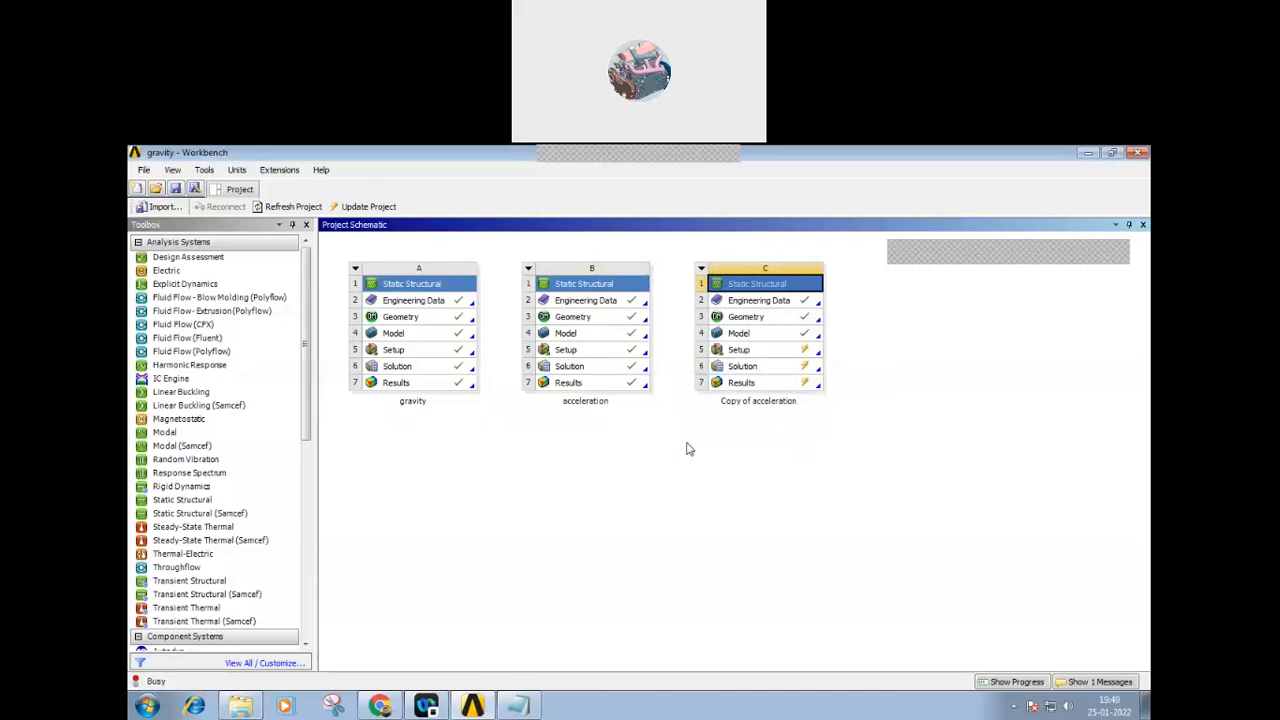
right_click(749, 284)
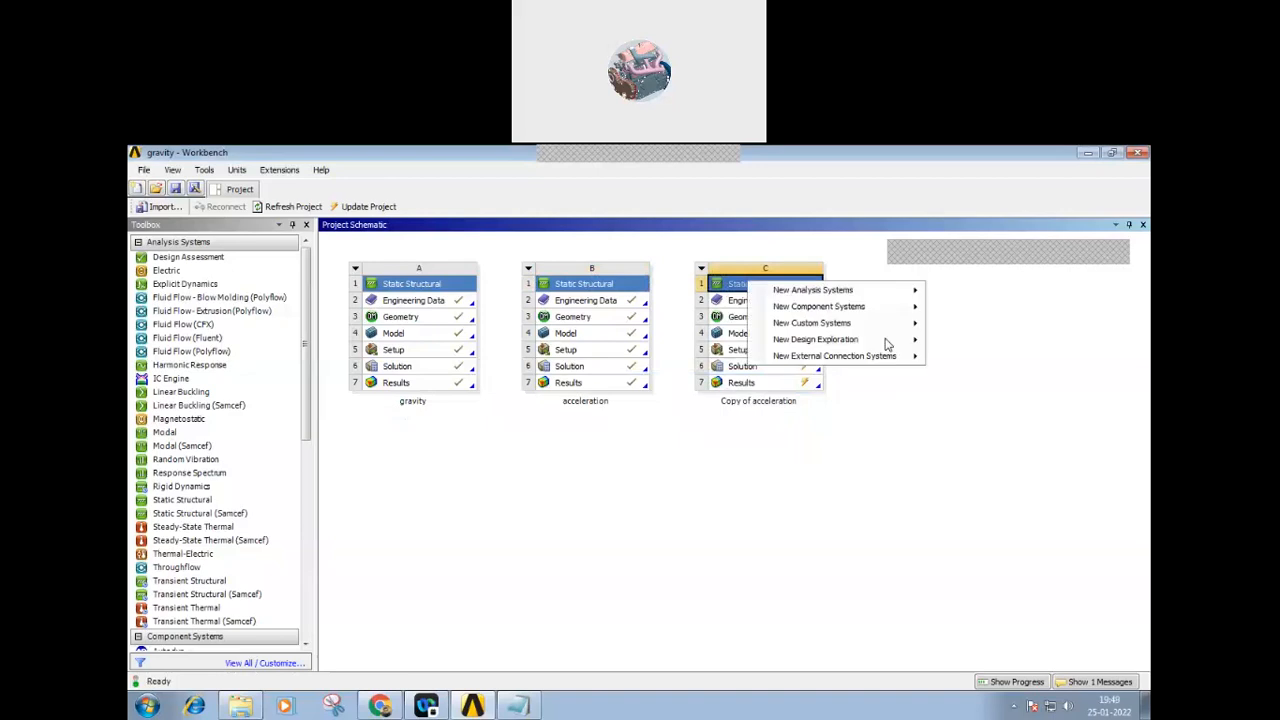
click(927, 439)
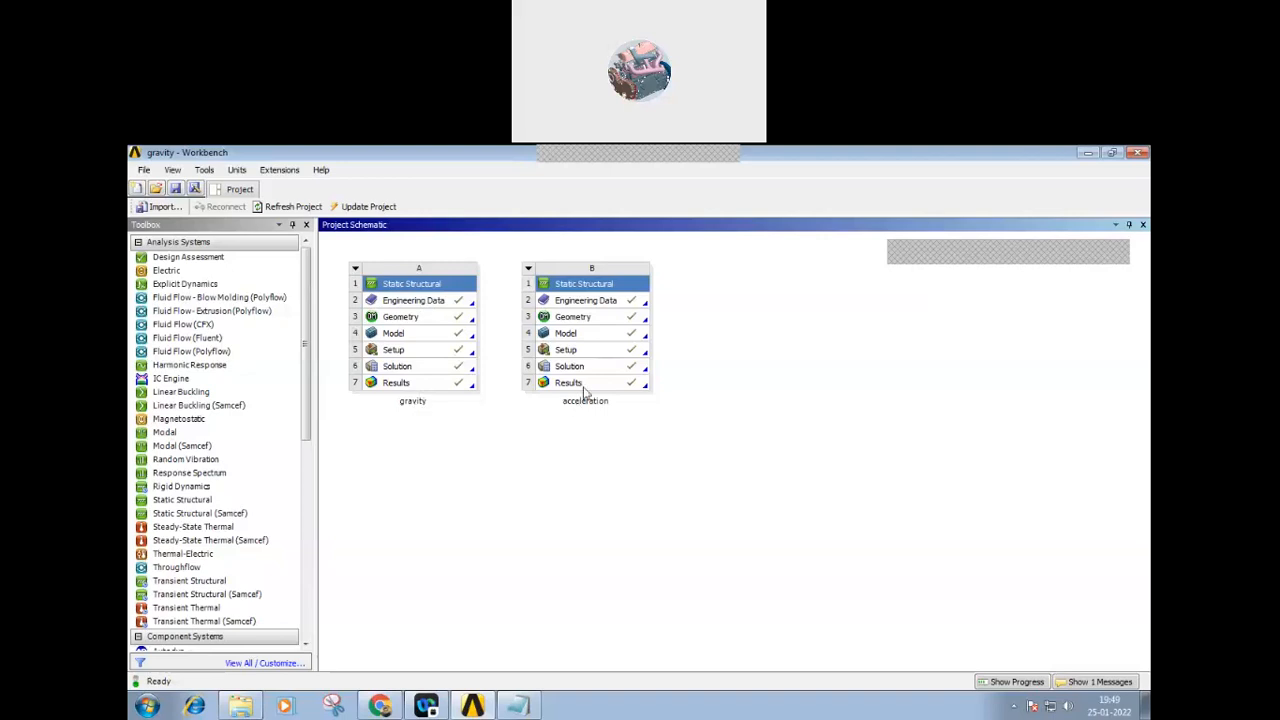
- Open the acceleration system's model in Mechanical and review its Analysis Settings
double_click(580, 334)
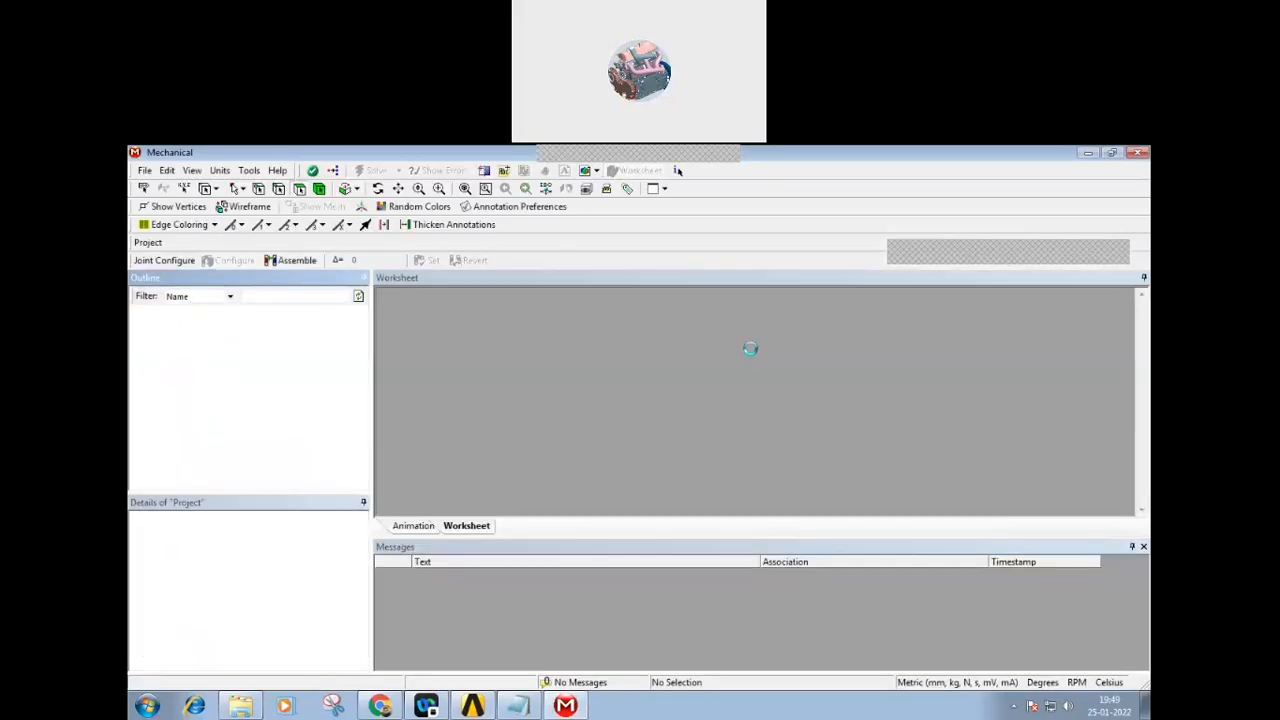
middle_drag(737, 373, 840, 405)
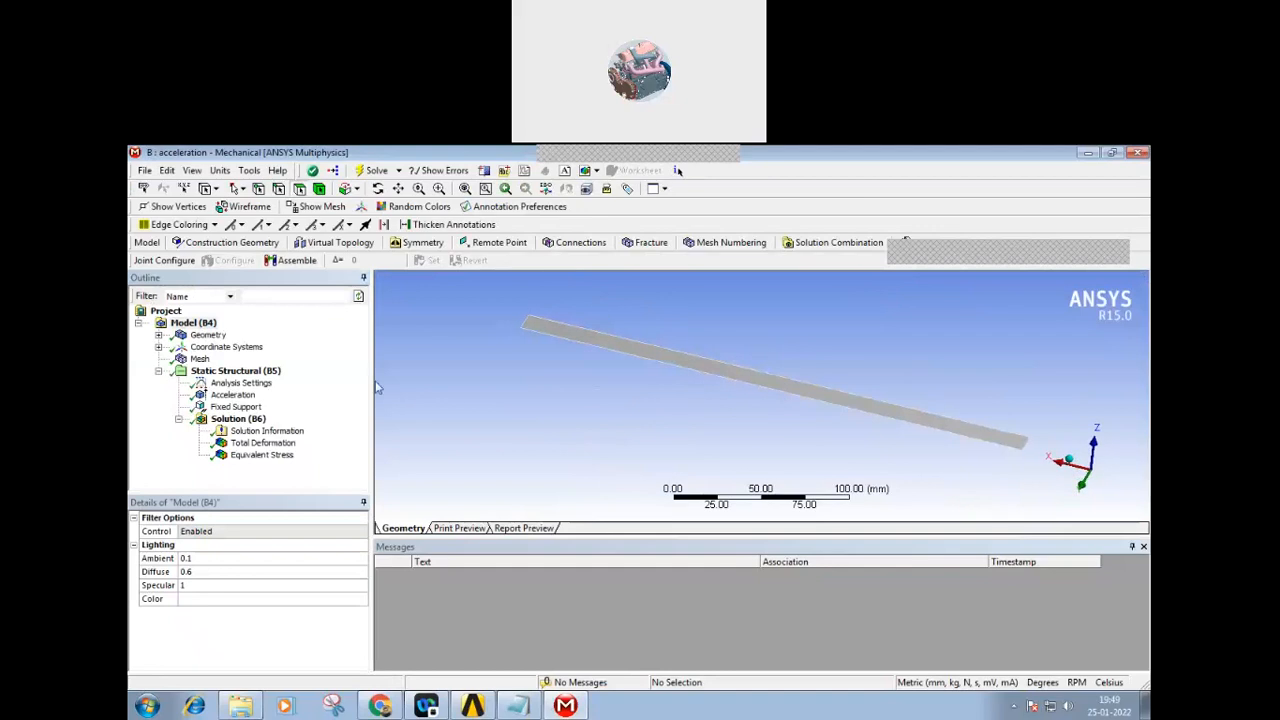
click(240, 384)
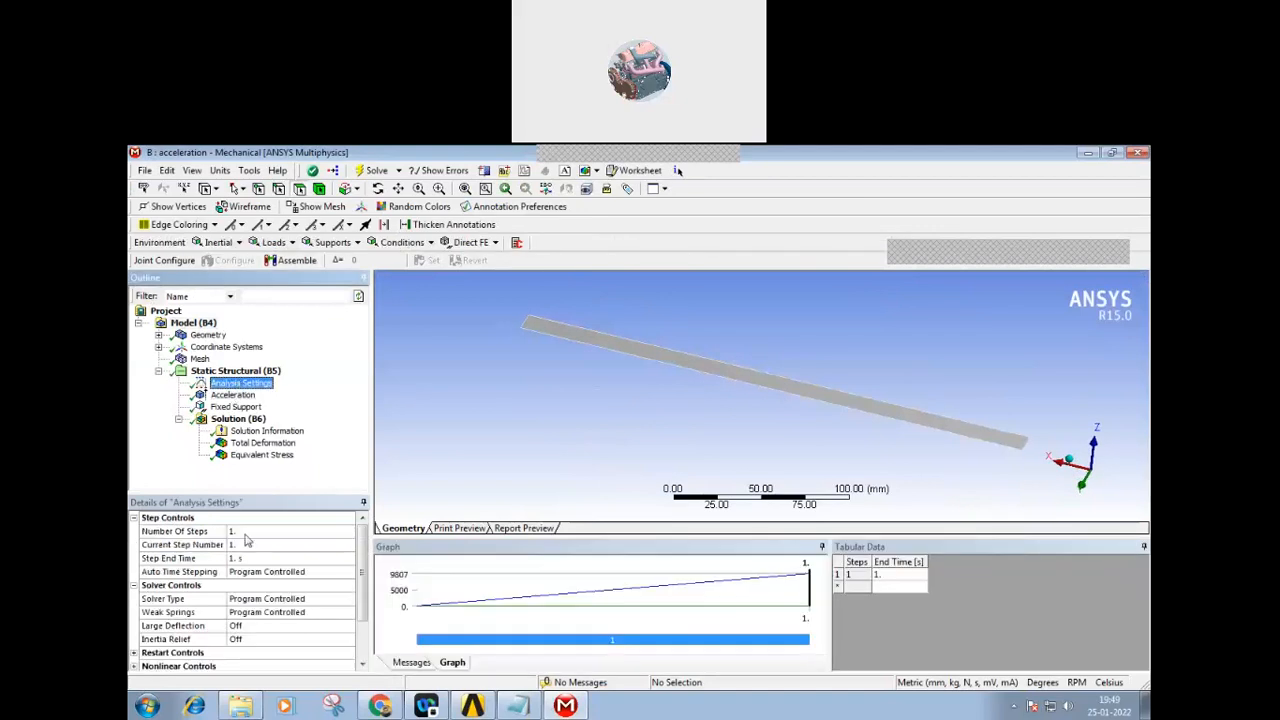
- Examine the components and direction of the Acceleration load on the beam, and view the Total Deformation result
click(231, 396)
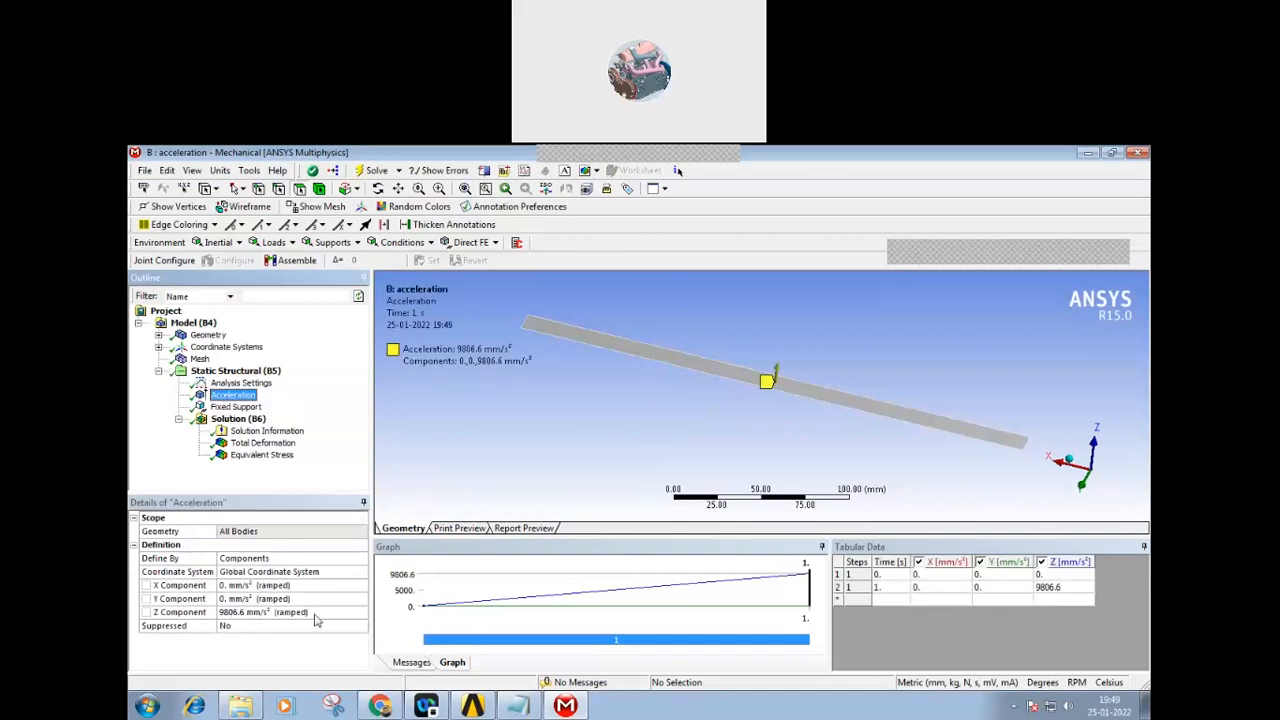
middle_drag(780, 455, 781, 405)
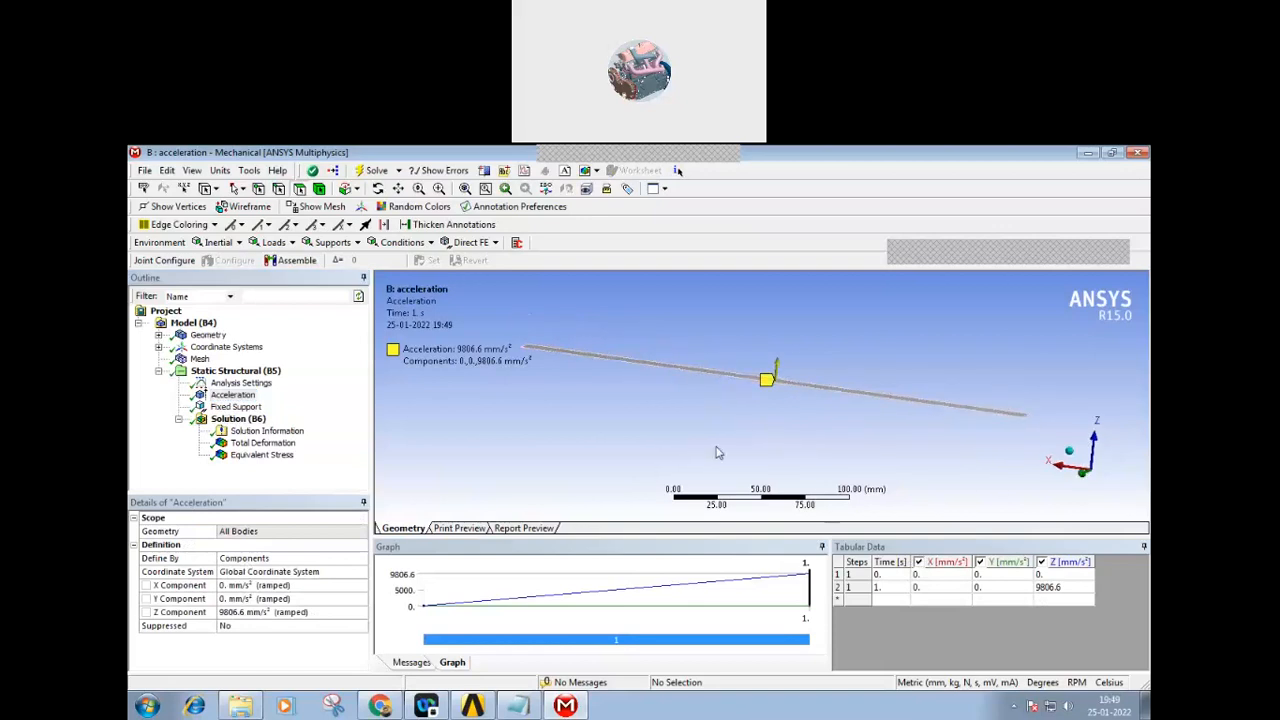
middle_drag(716, 453, 715, 443)
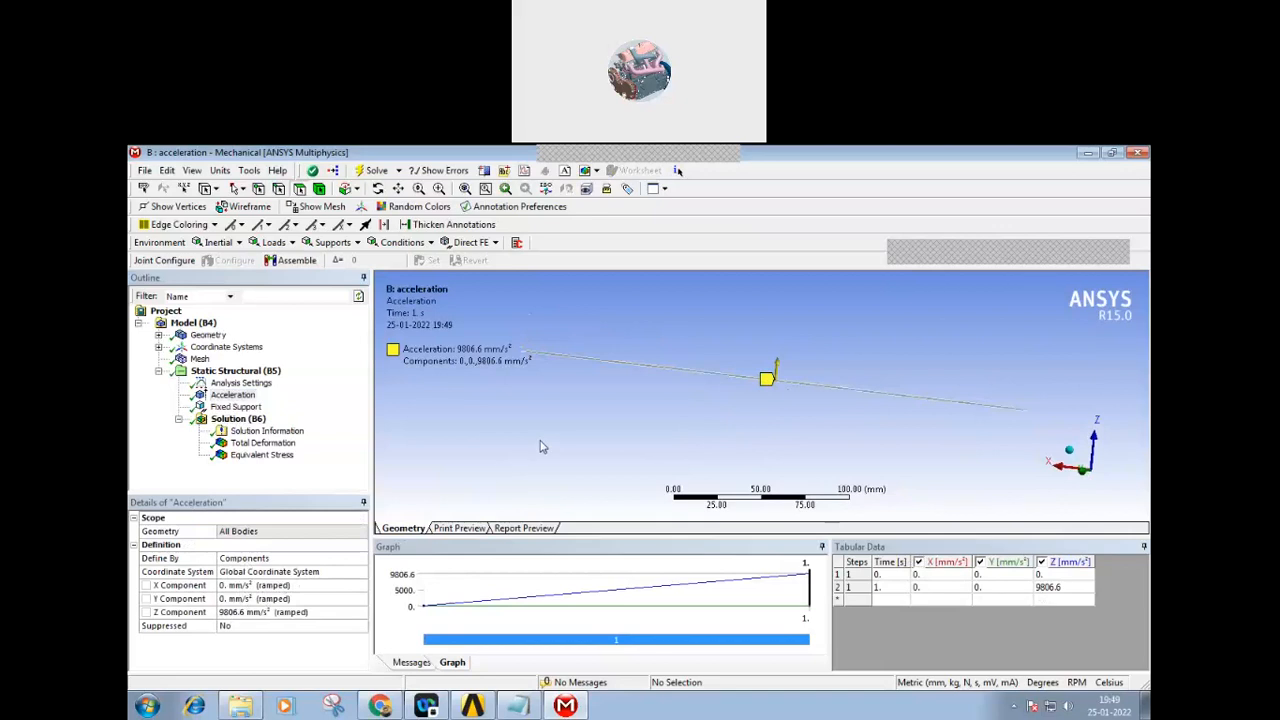
middle_drag(540, 447, 598, 420)
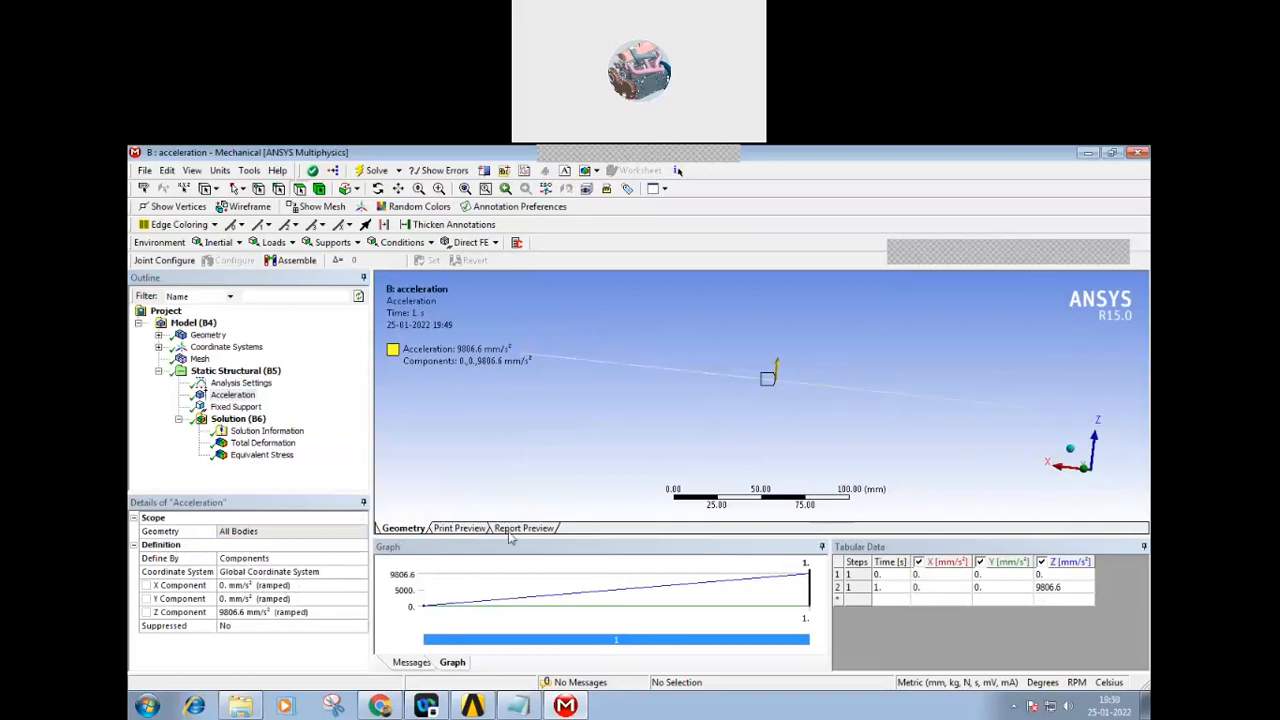
click(454, 665)
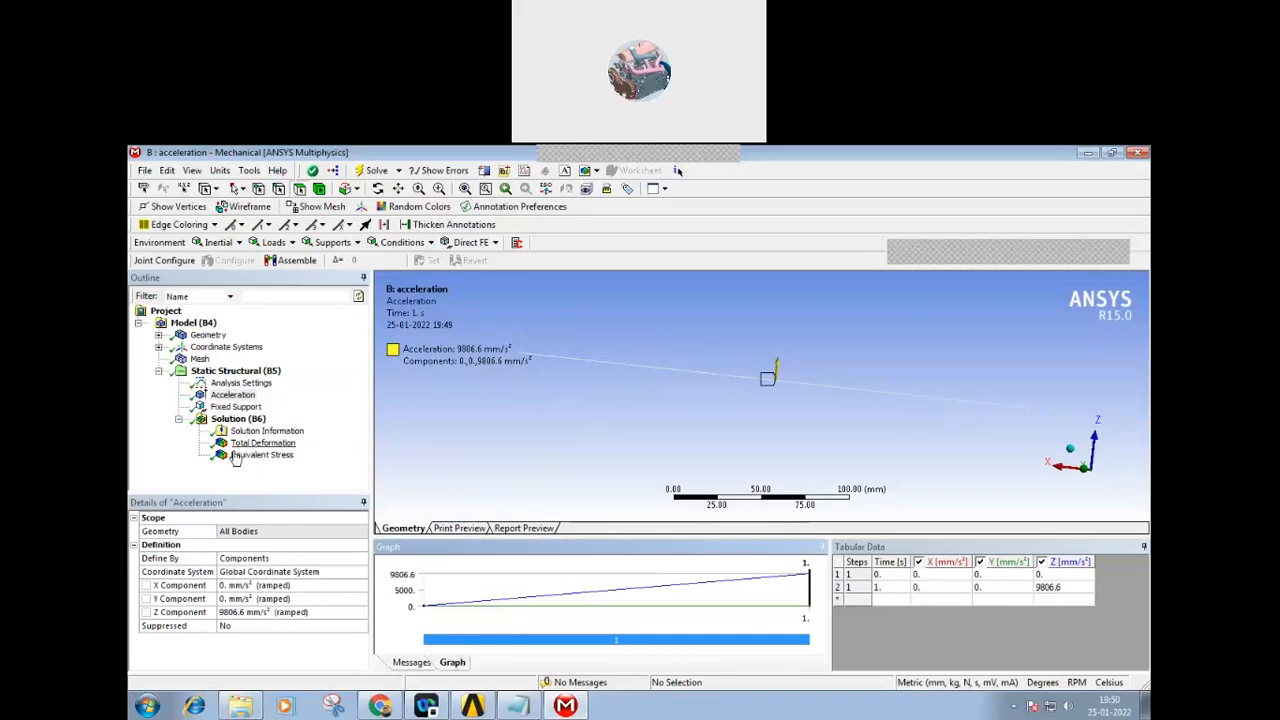
click(265, 443)
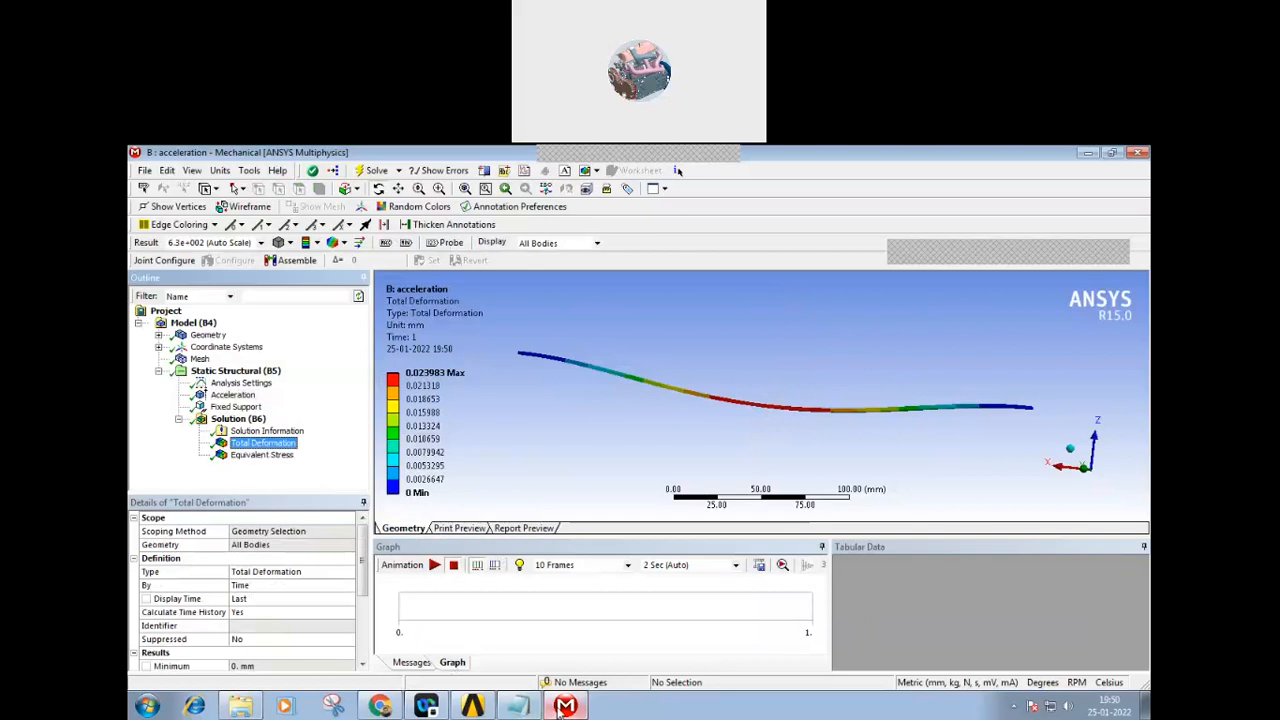
- Switch back to Workbench and open the gravity system's model in Mechanical
click(474, 706)
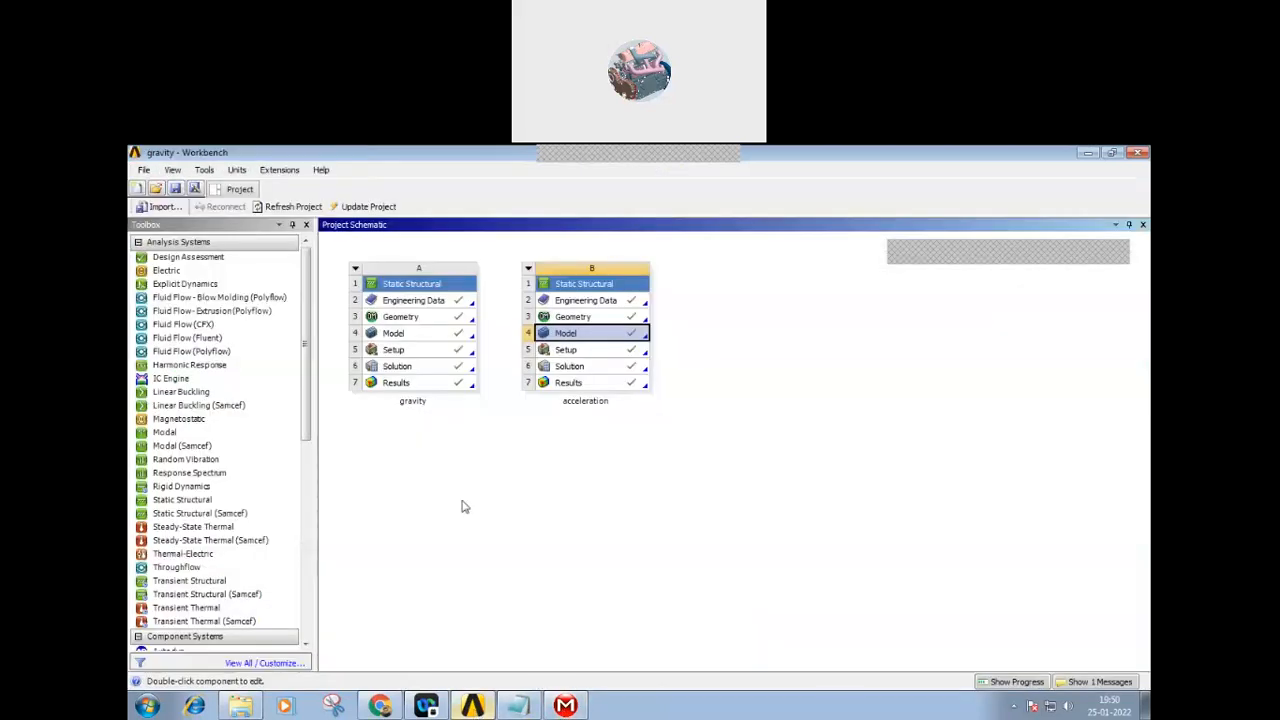
double_click(400, 335)
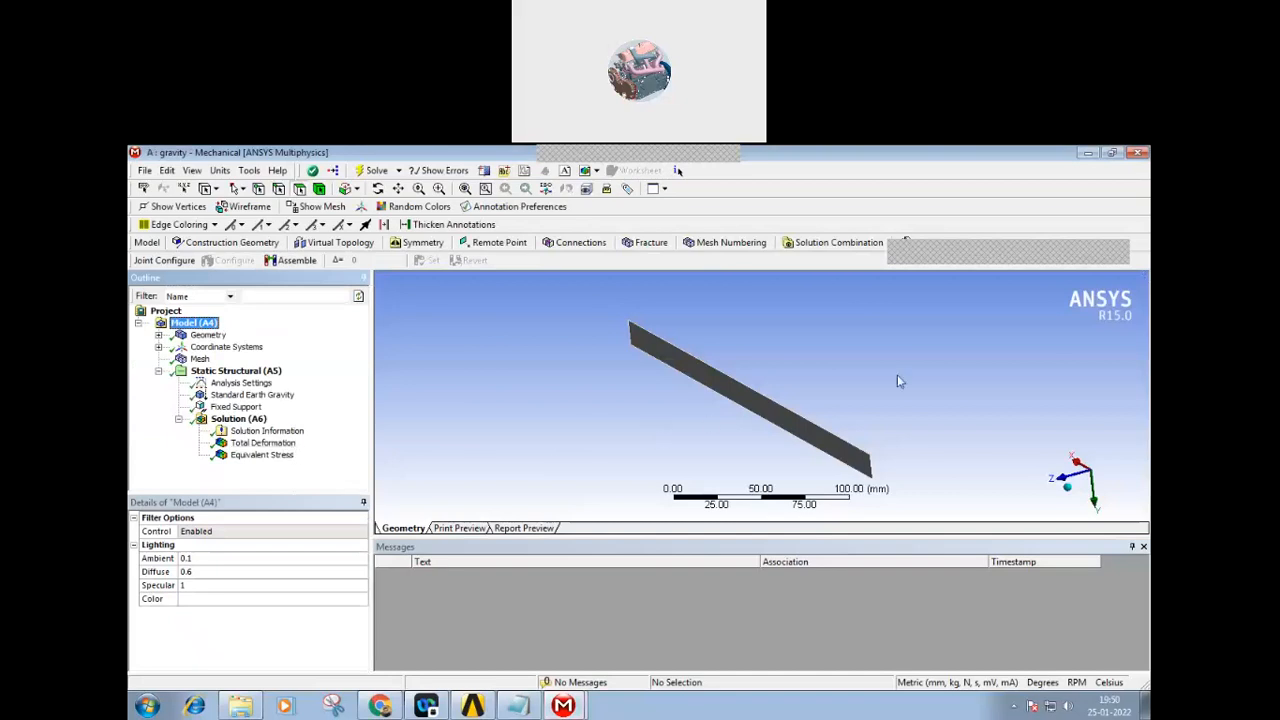
middle_drag(848, 417, 405, 473)
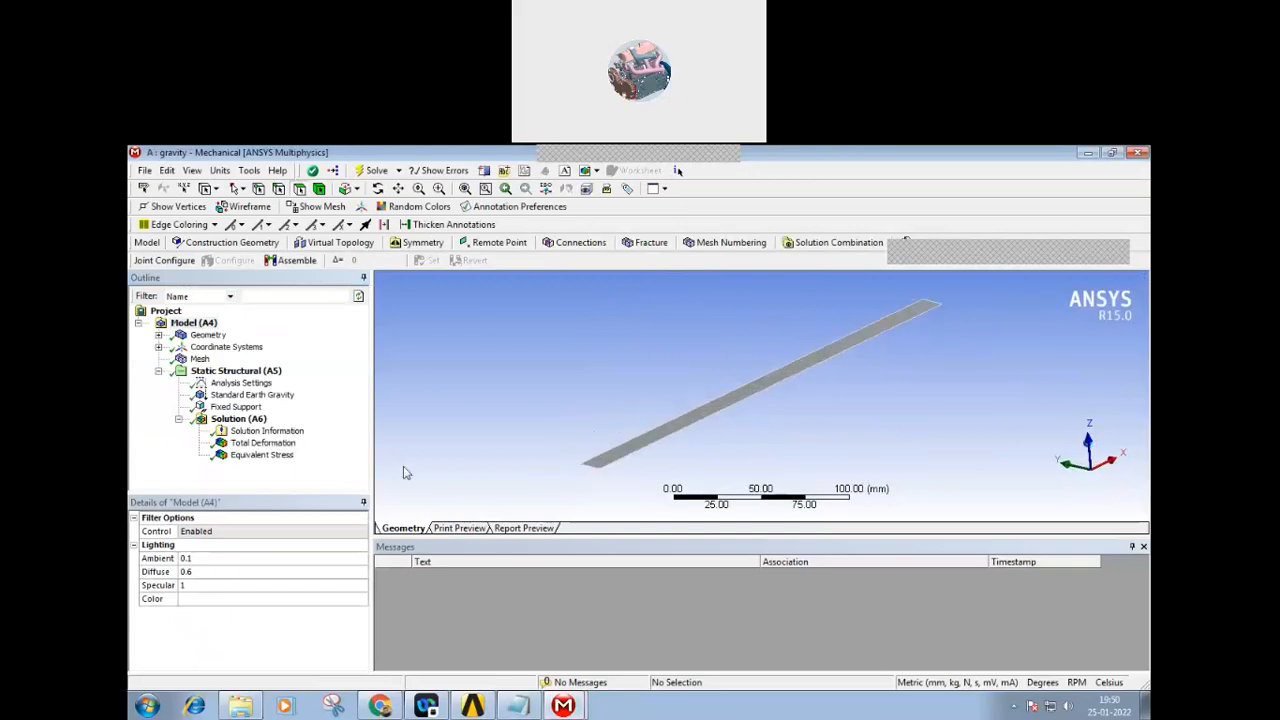
- Review the gravity system's Equivalent Stress and Total Deformation results, and examine the components and direction of its Standard Earth Gravity load
click(262, 454)
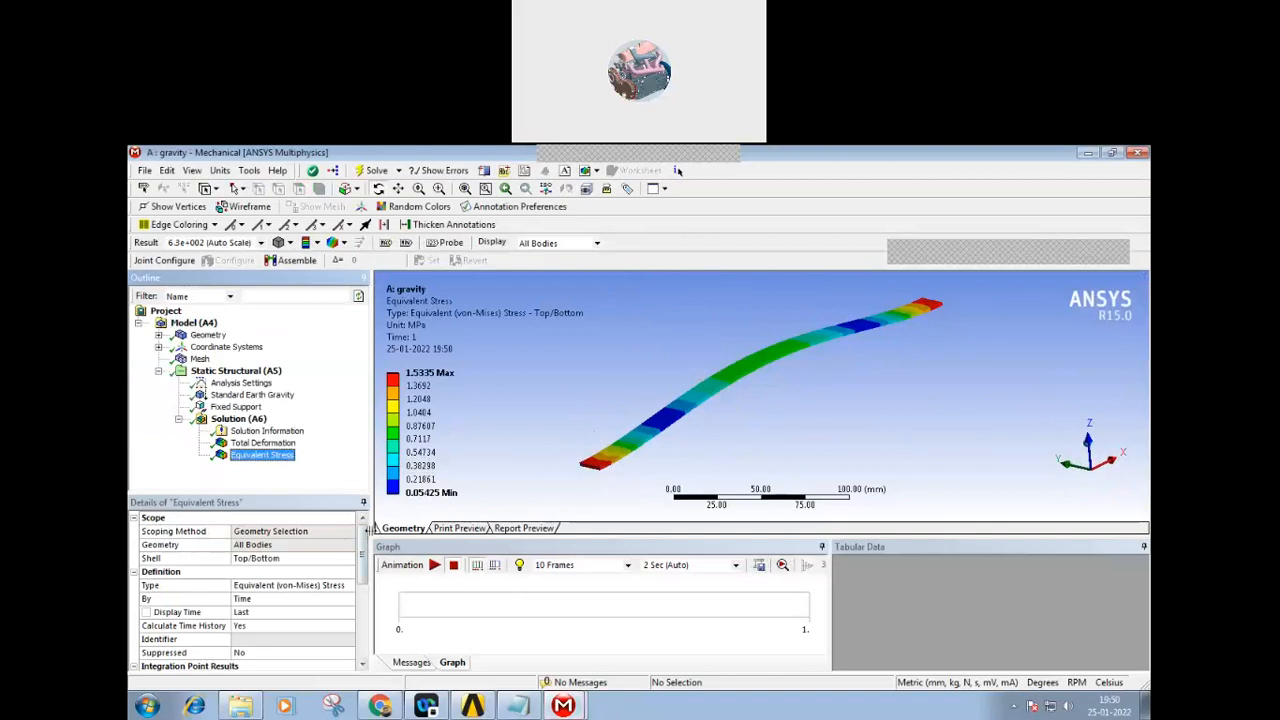
mouse_move(362, 549)
mouse_down()
mouse_move(363, 630)
mouse_move(362, 551)
mouse_up()
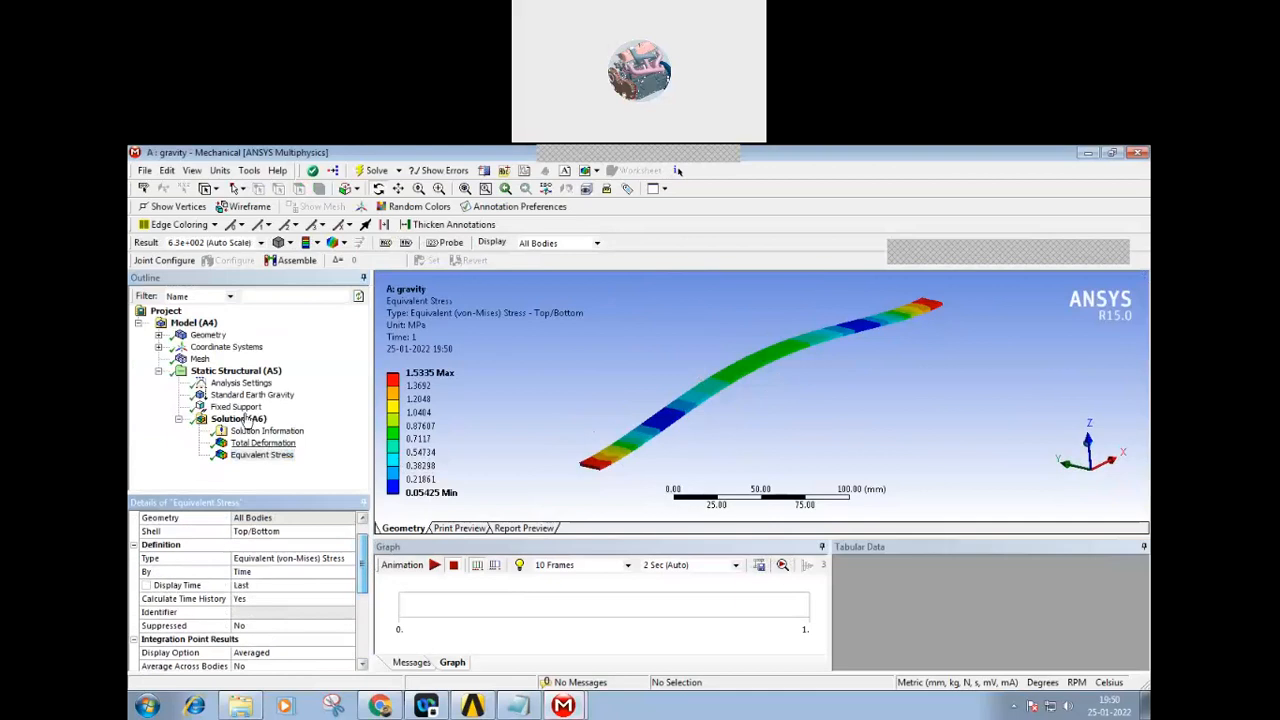
click(235, 395)
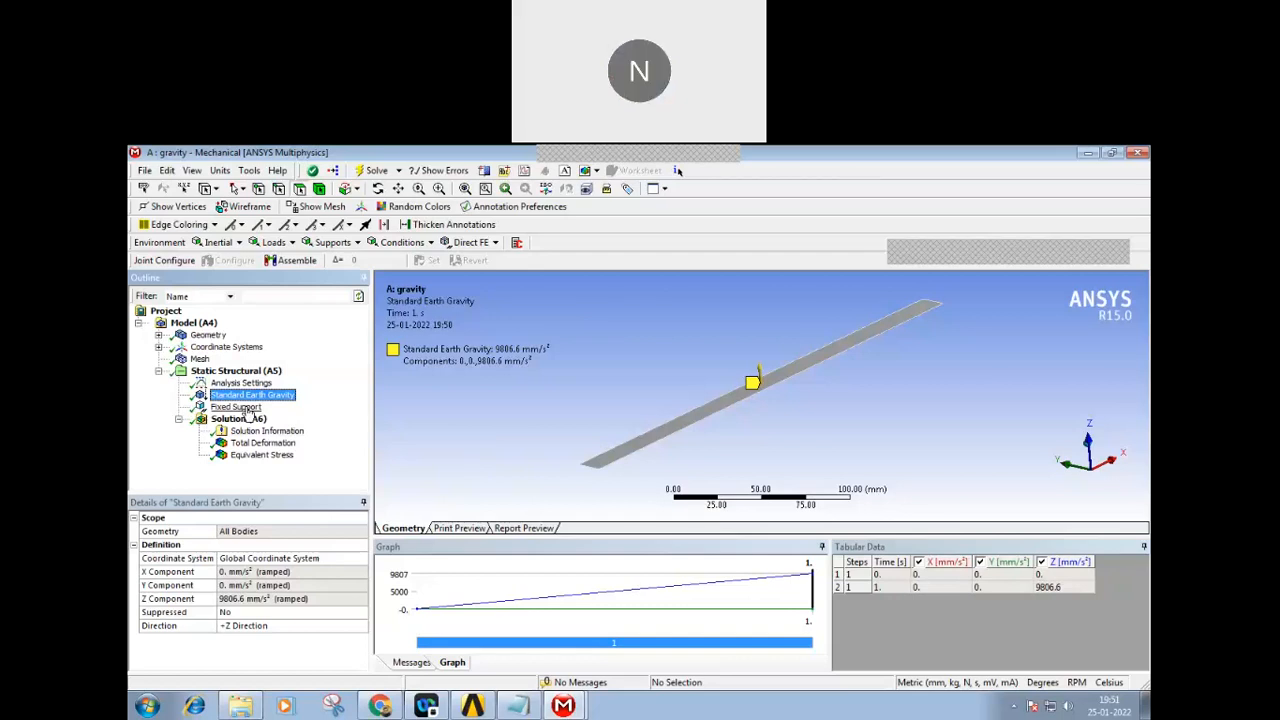
middle_drag(807, 456, 872, 436)
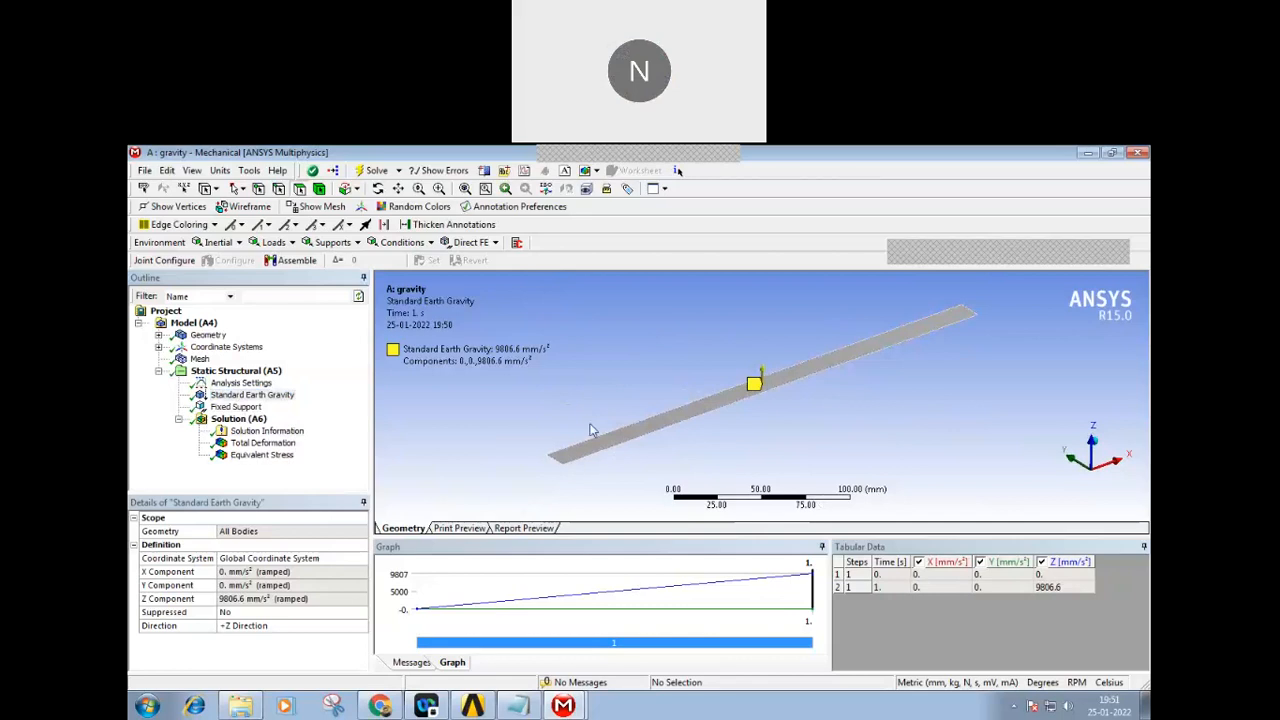
drag(587, 416, 591, 409)
middle_drag(591, 409, 592, 412)
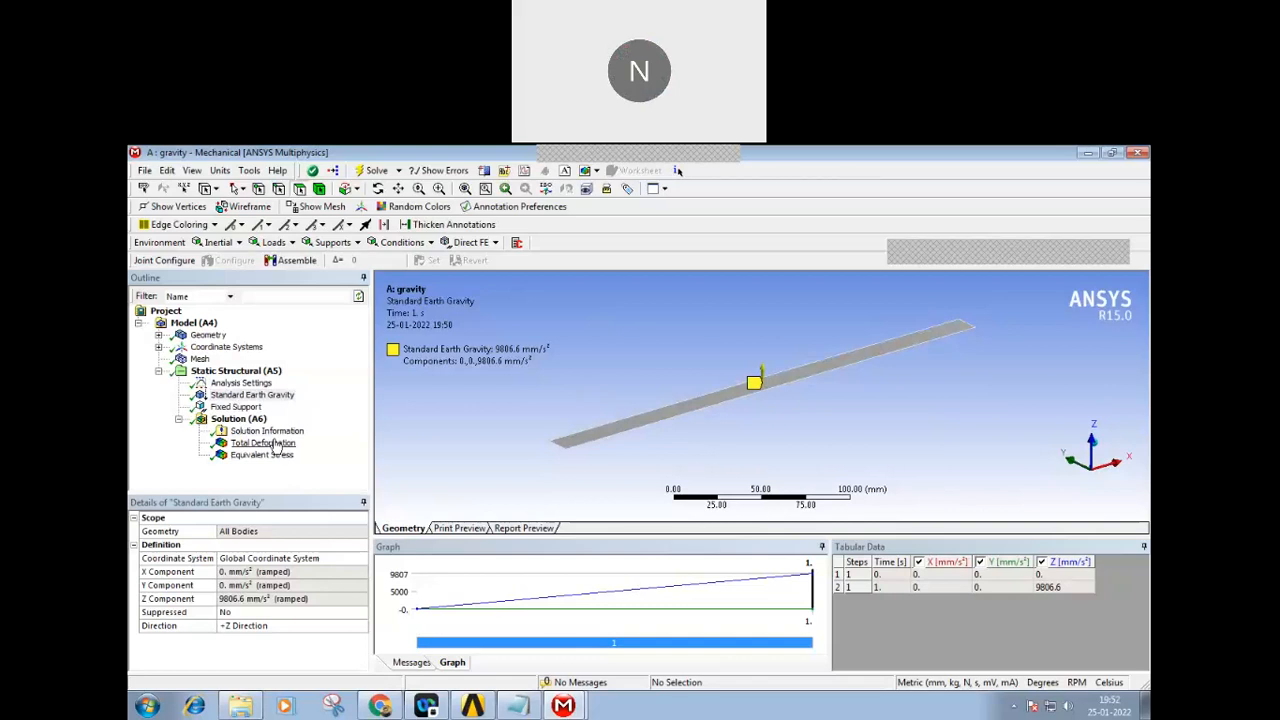
click(274, 443)
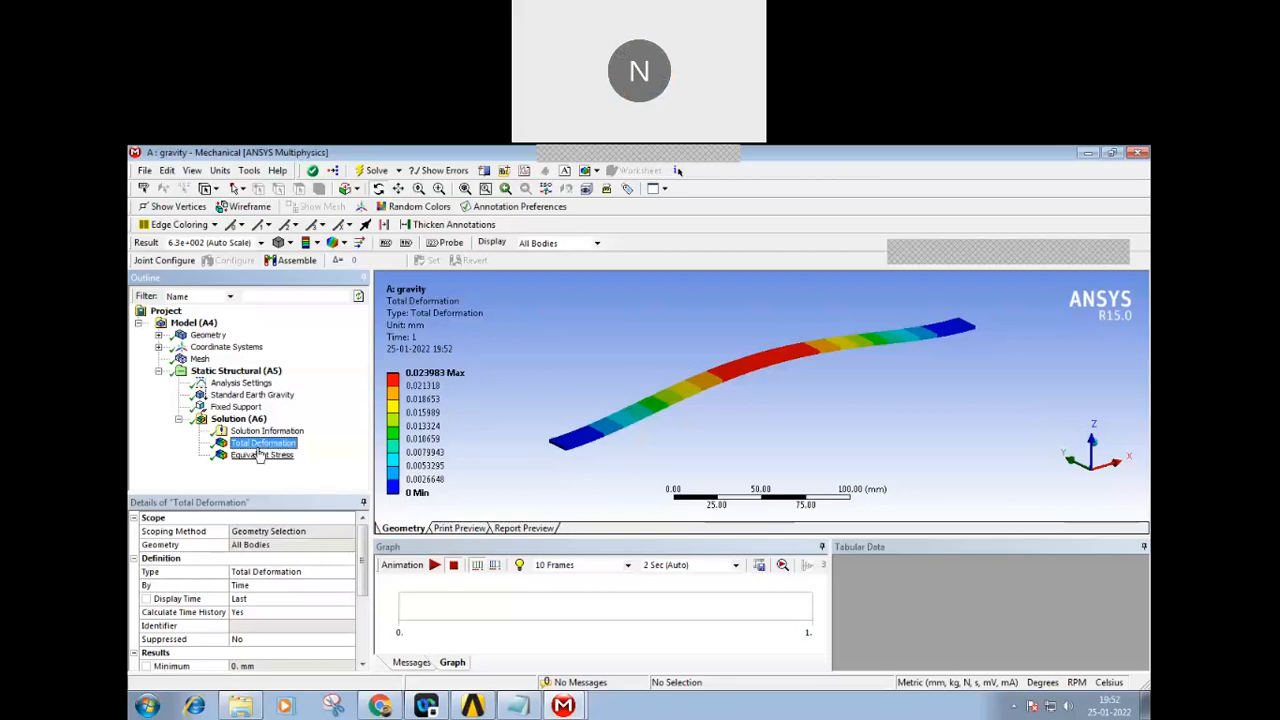
click(240, 395)
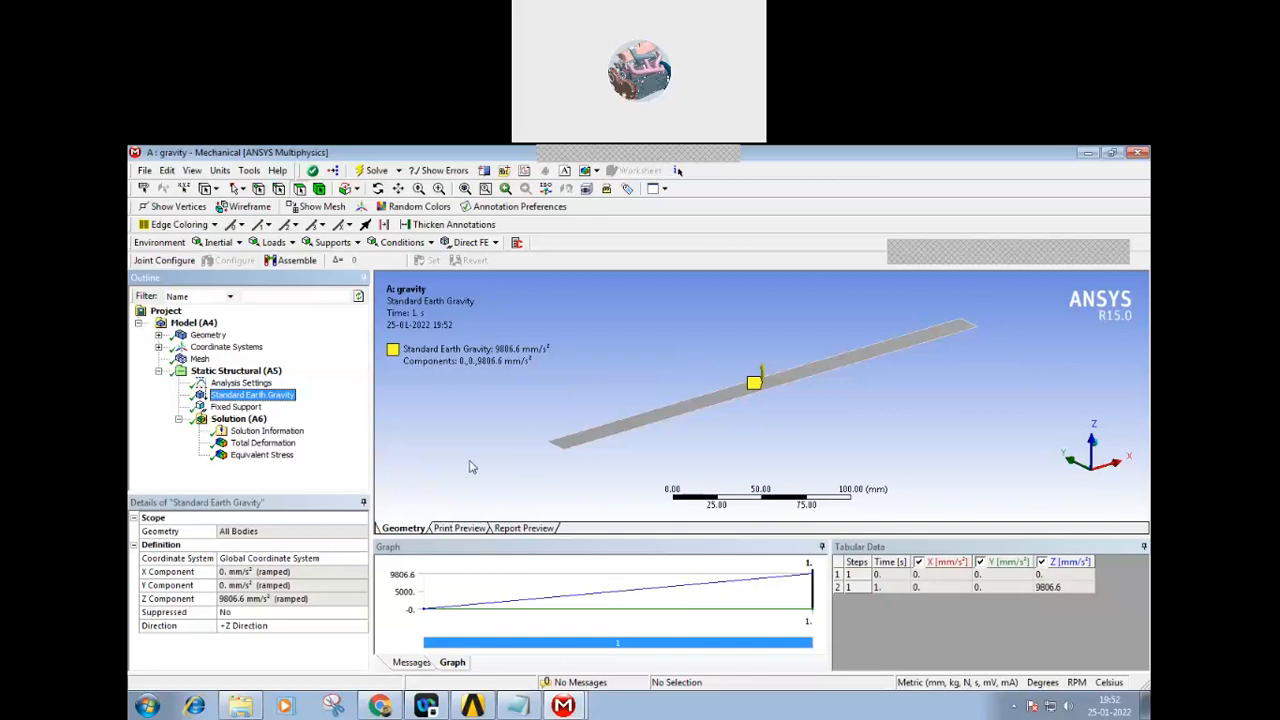
- Switch to the acceleration system's Mechanical window and inspect the Y and Z components of the Acceleration load
click(475, 706)
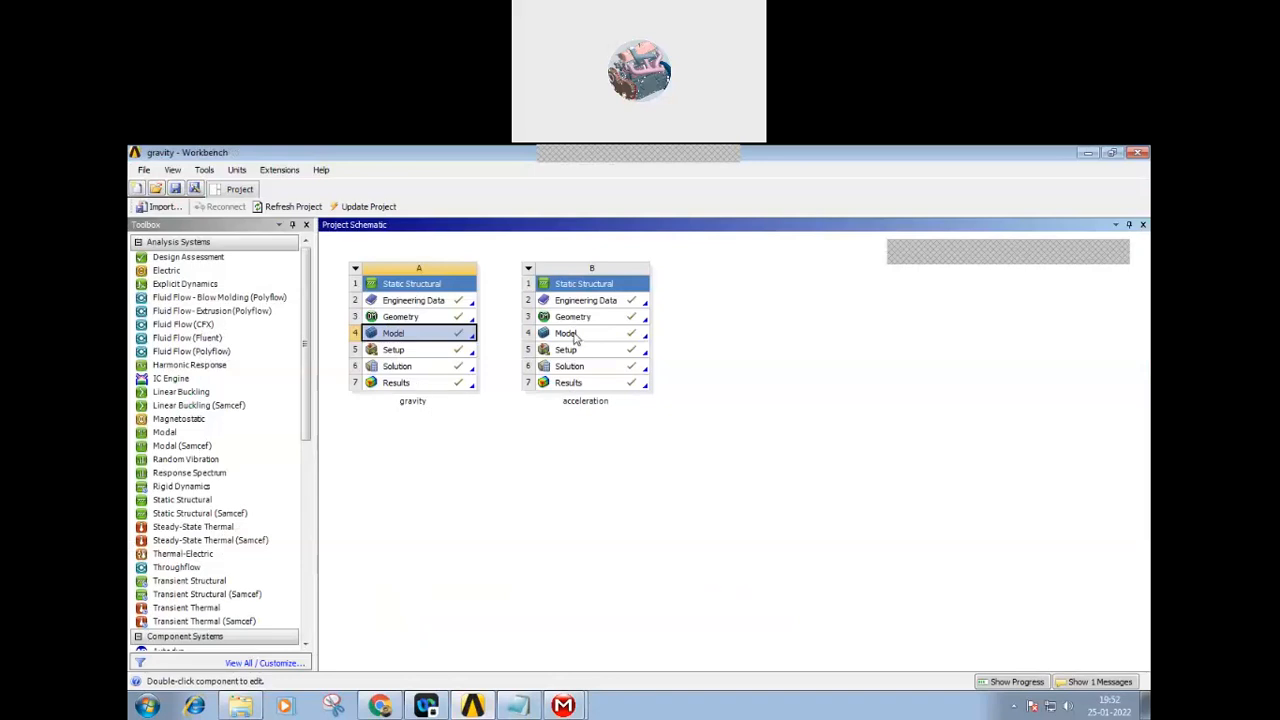
click(563, 706)
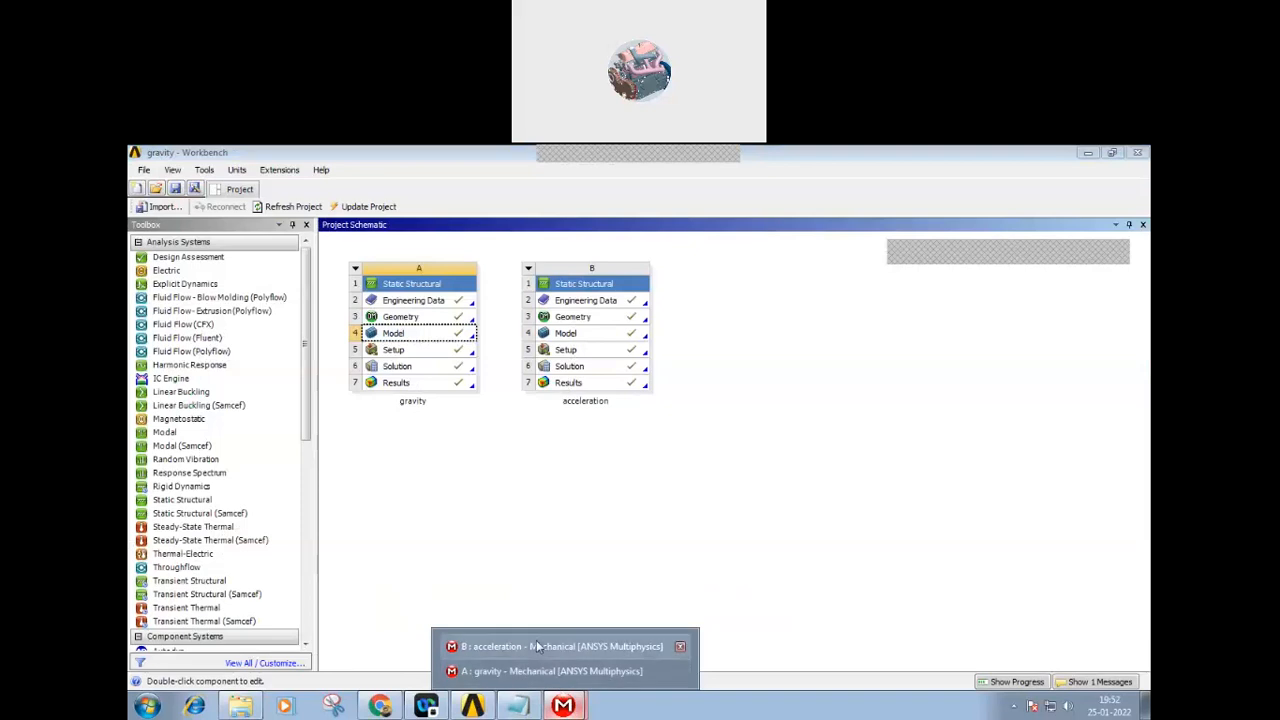
click(536, 645)
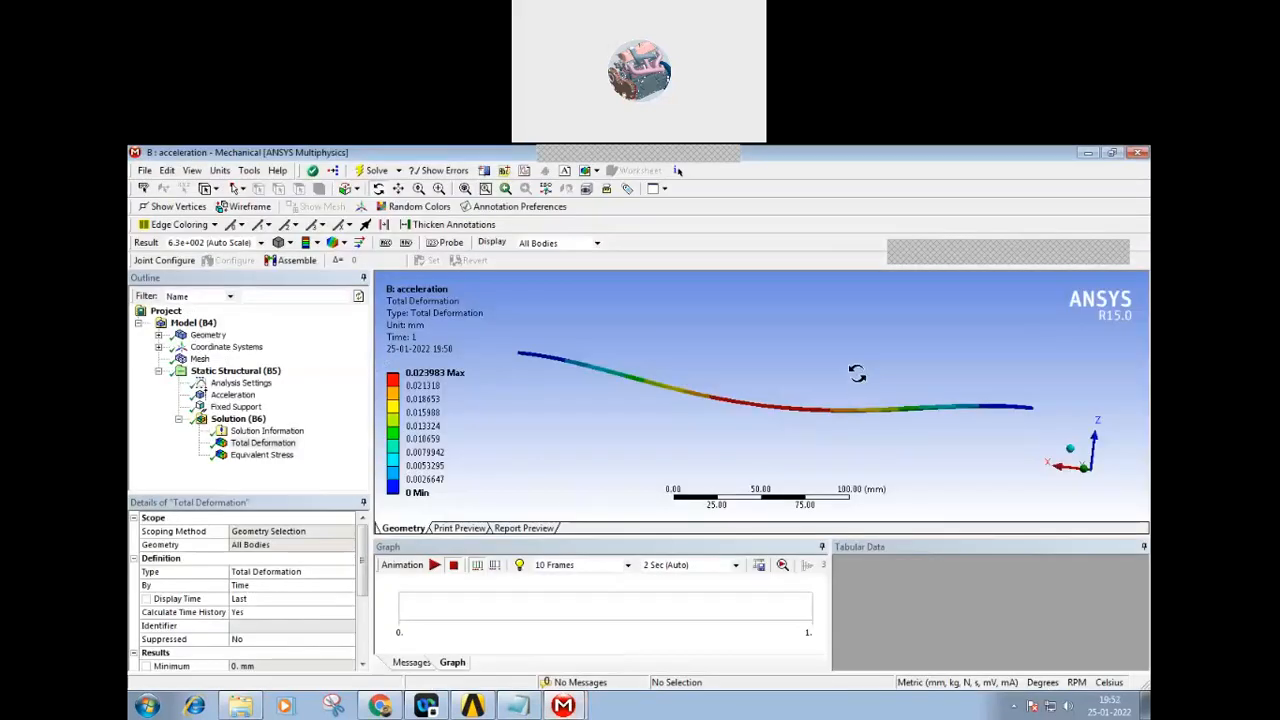
click(248, 399)
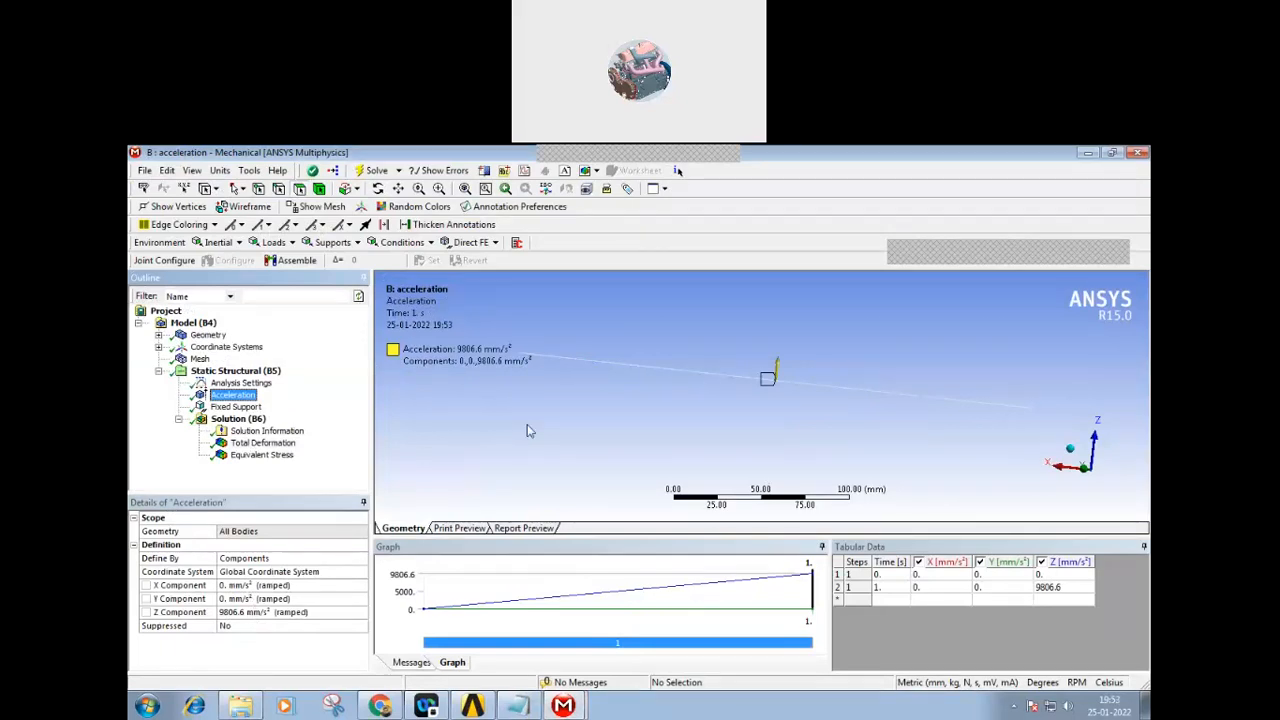
click(299, 612)
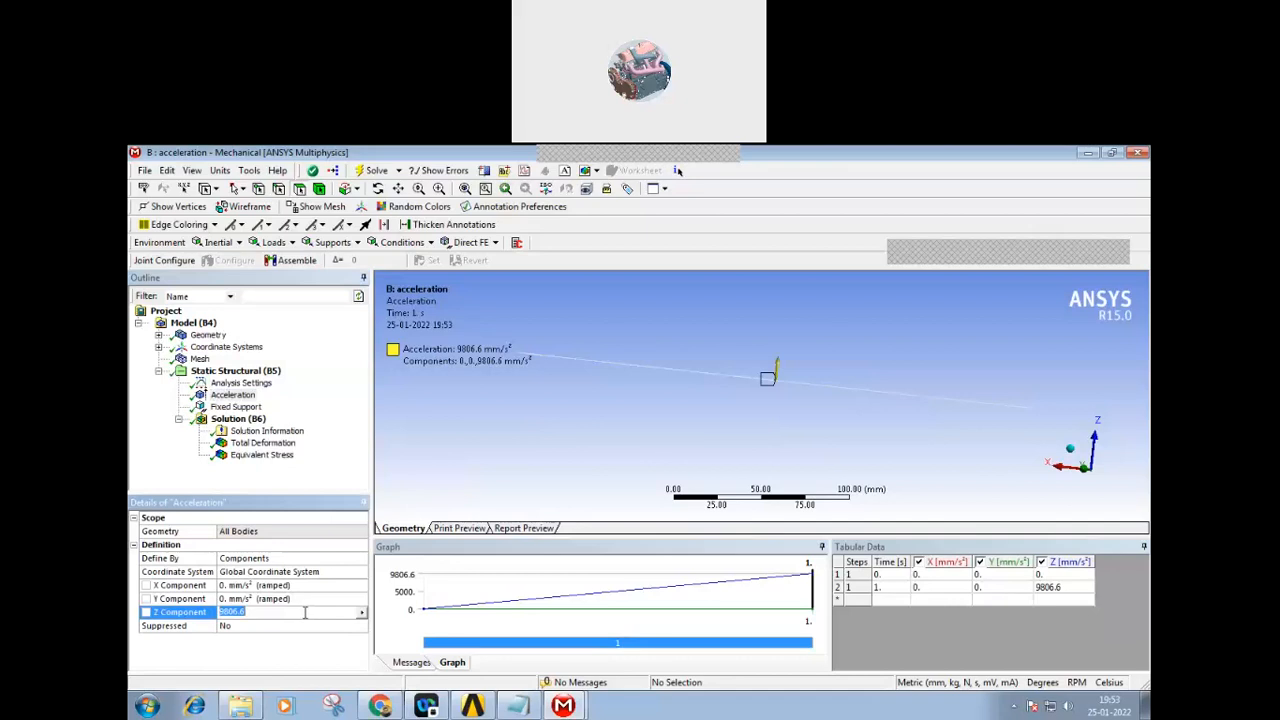
click(247, 611)
click(255, 597)
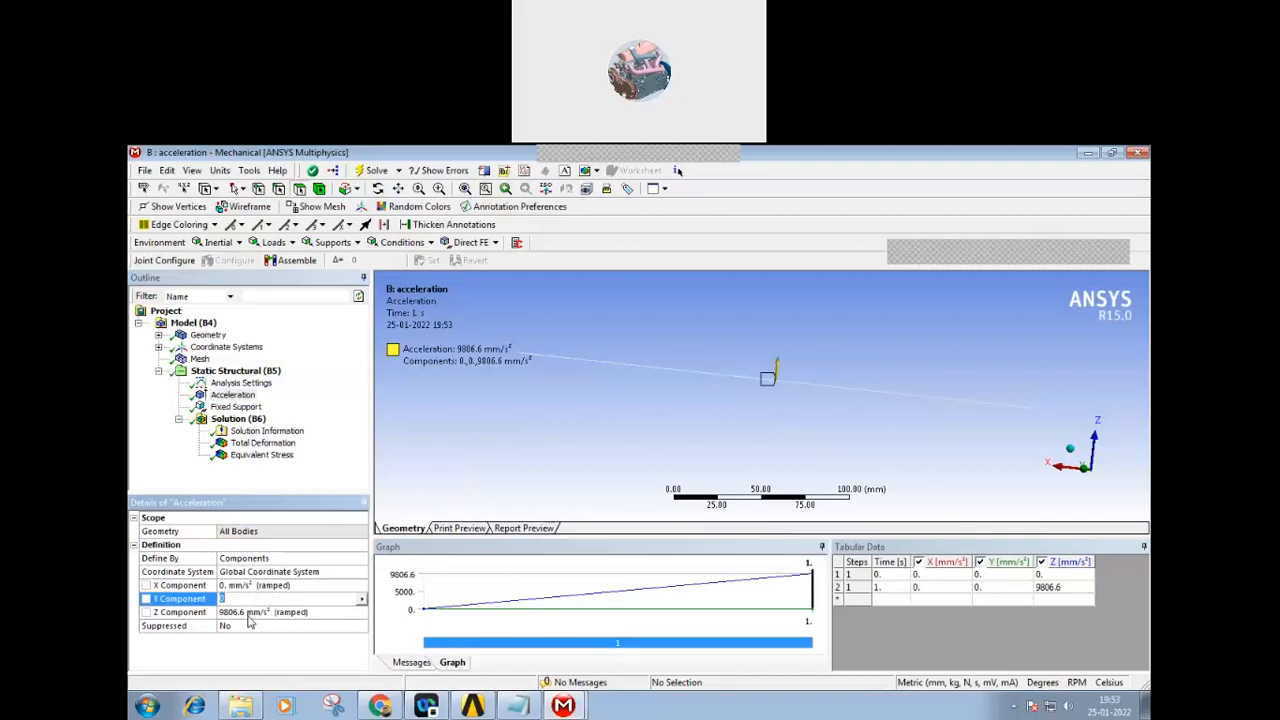
click(246, 612)
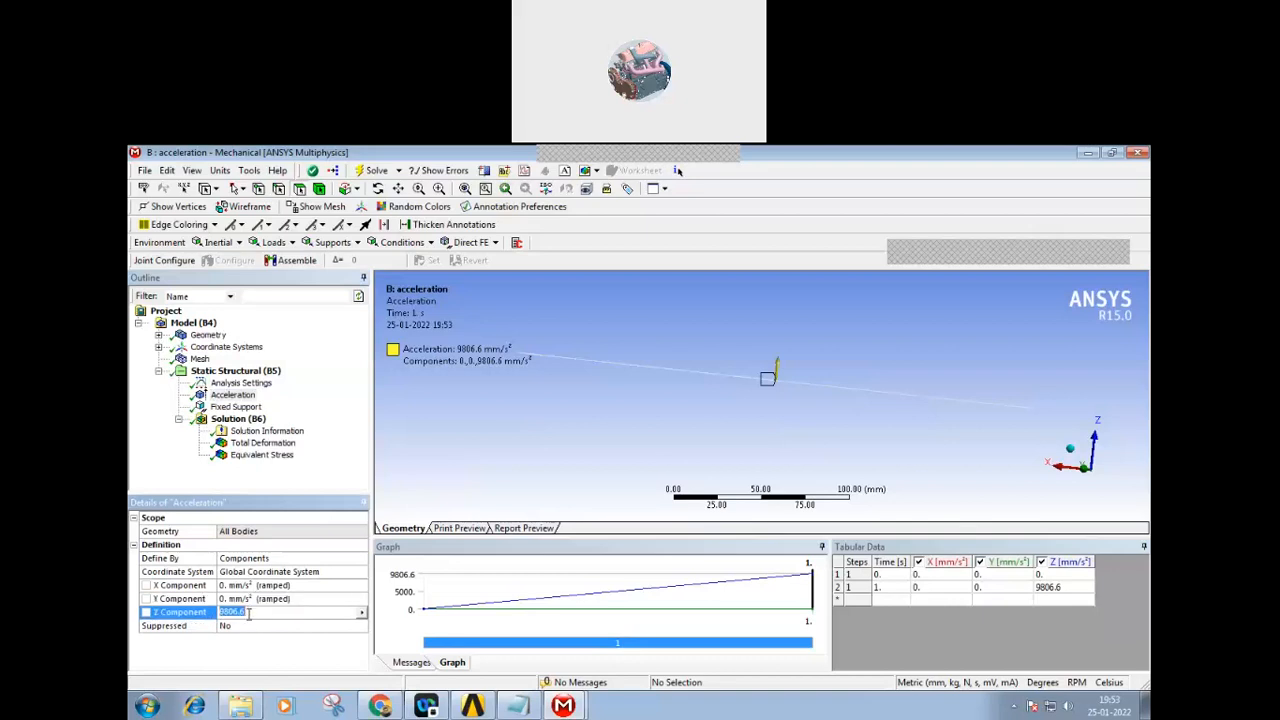
- Return to the gravity system's Mechanical window and delete the Standard Earth Gravity load
click(565, 708)
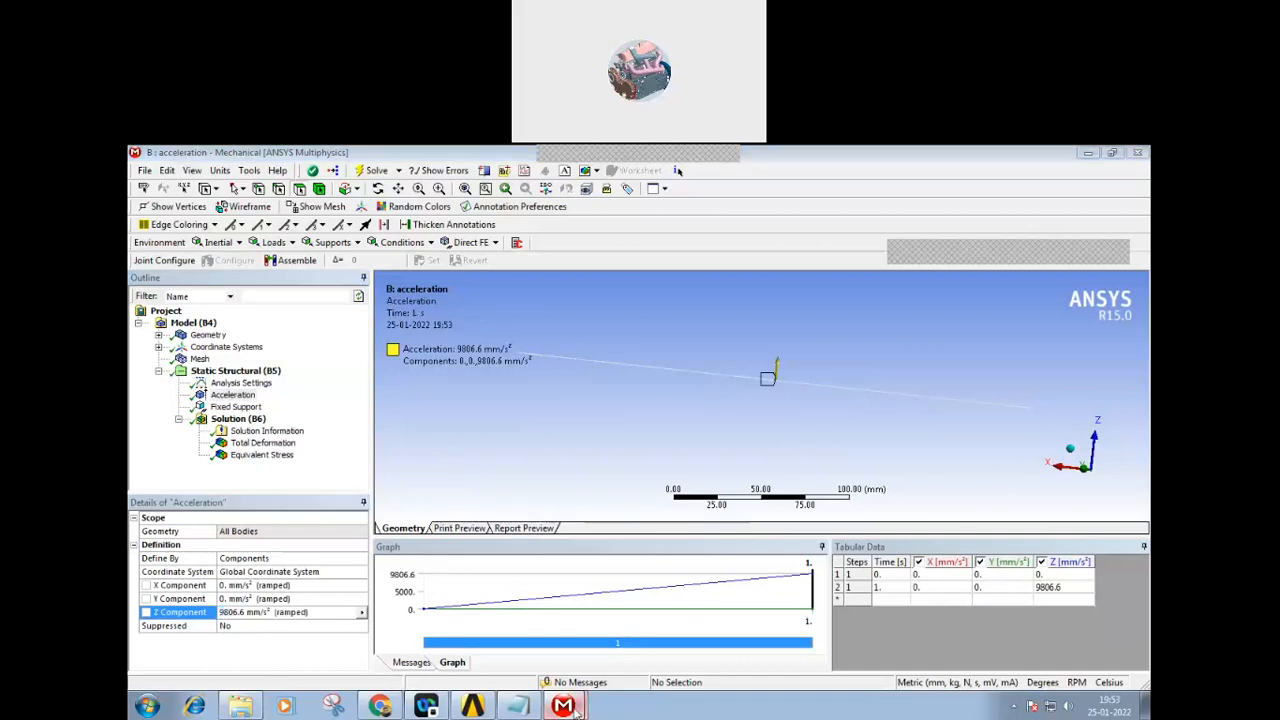
click(552, 671)
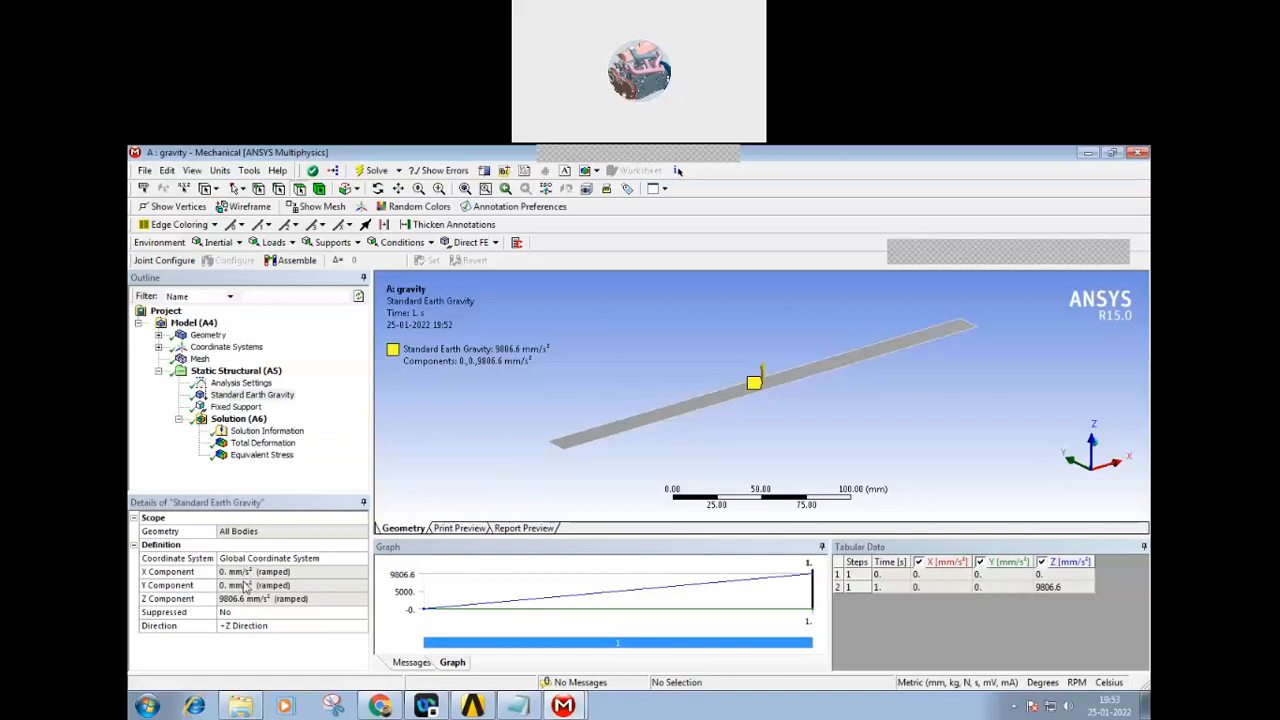
click(265, 400)
right_click(266, 398)
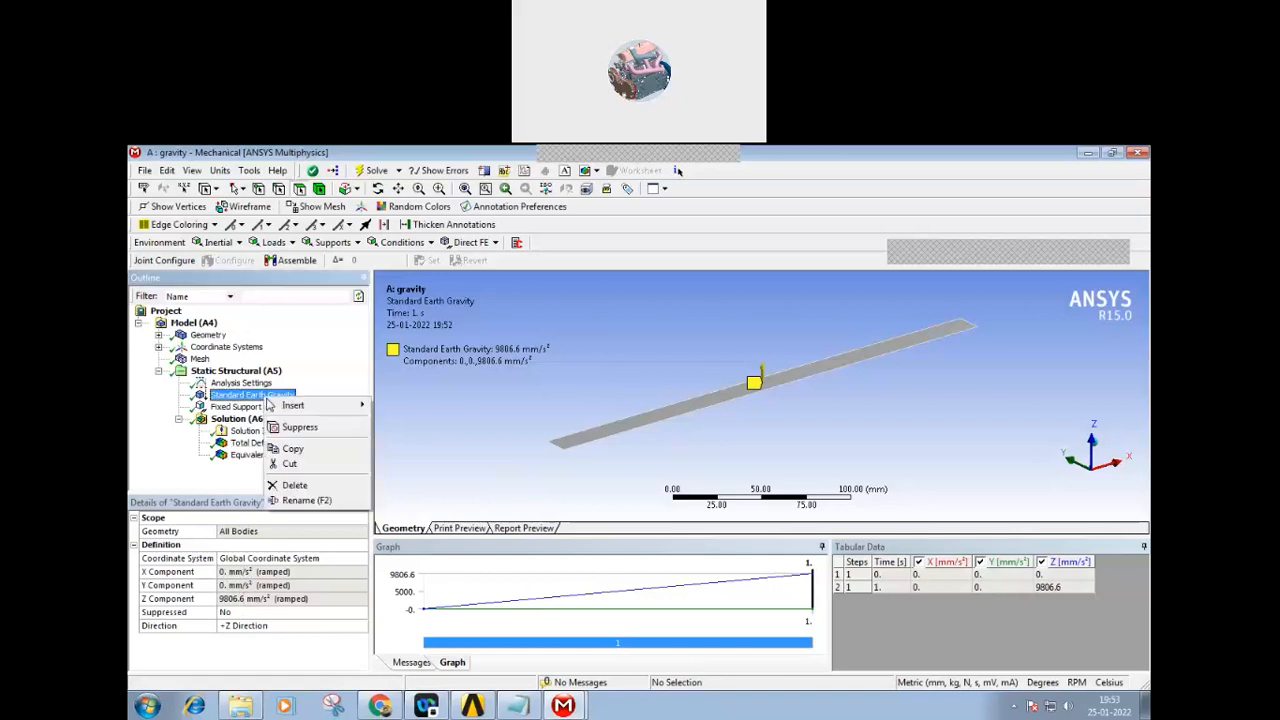
click(294, 485)
click(658, 477)
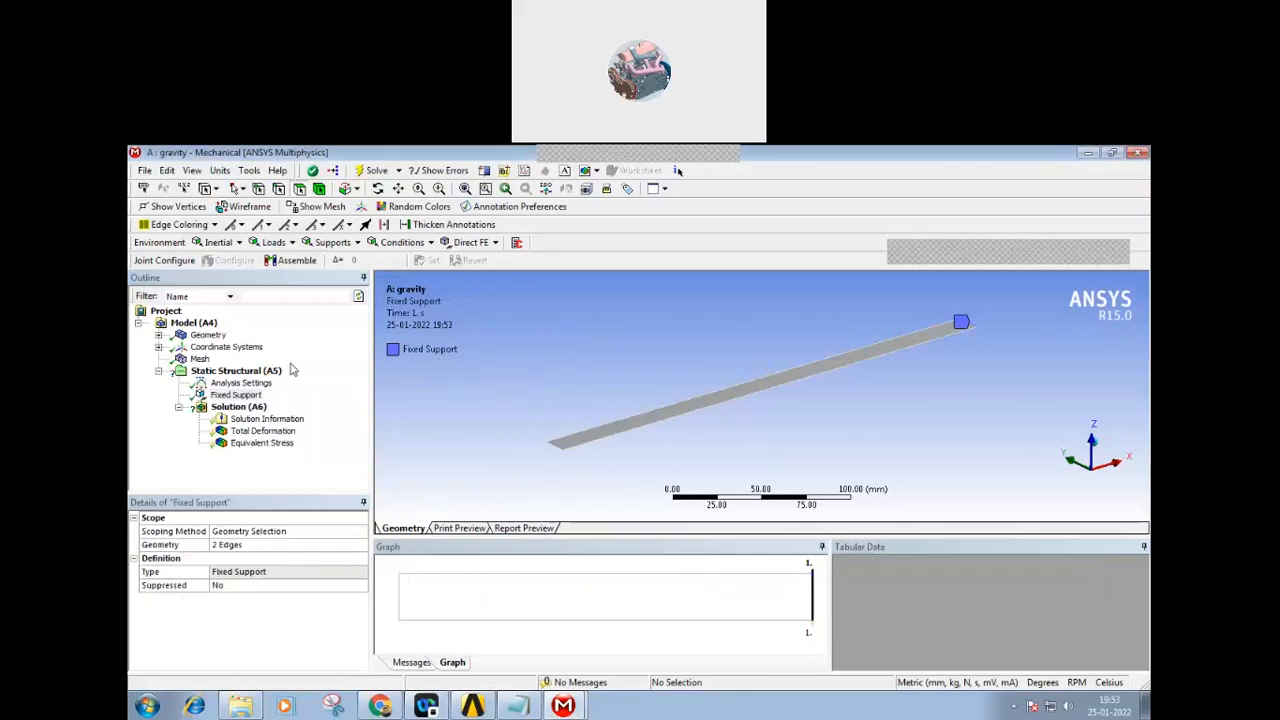
- Insert a new Standard Earth Gravity load under Static Structural and check its available coordinate systems
click(265, 371)
right_click(262, 371)
mouse_move(390, 378)
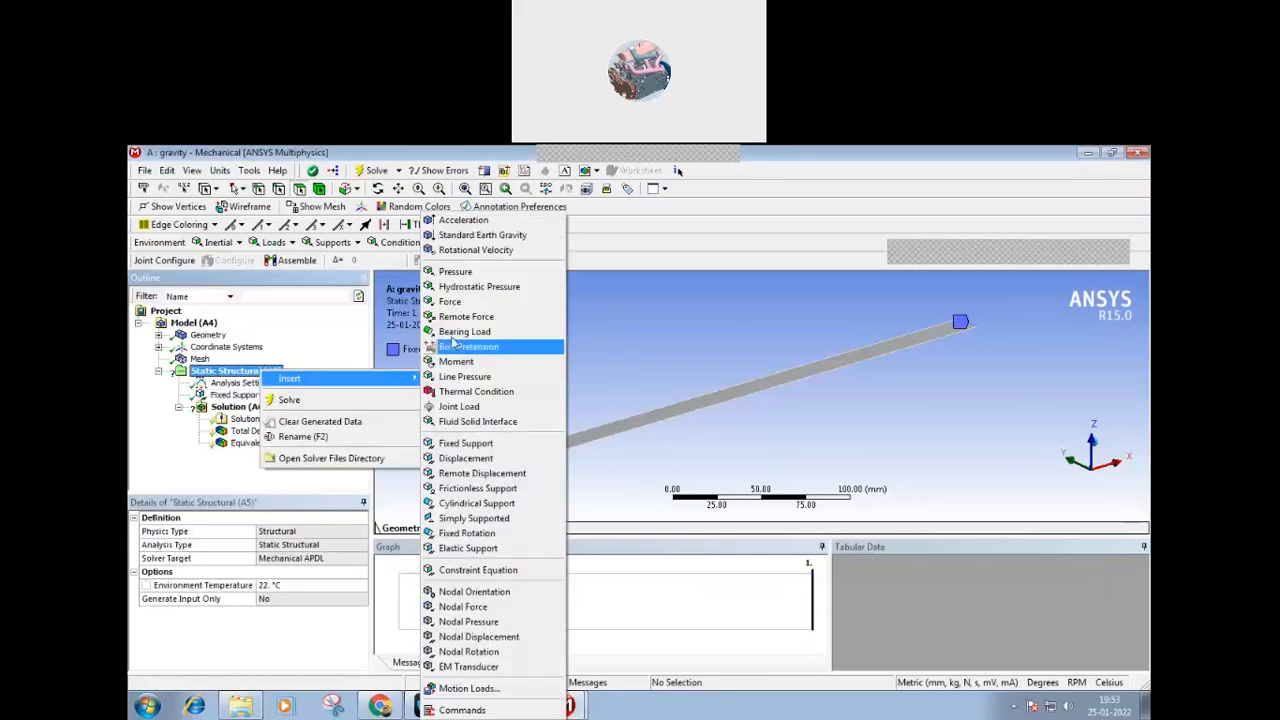
click(458, 235)
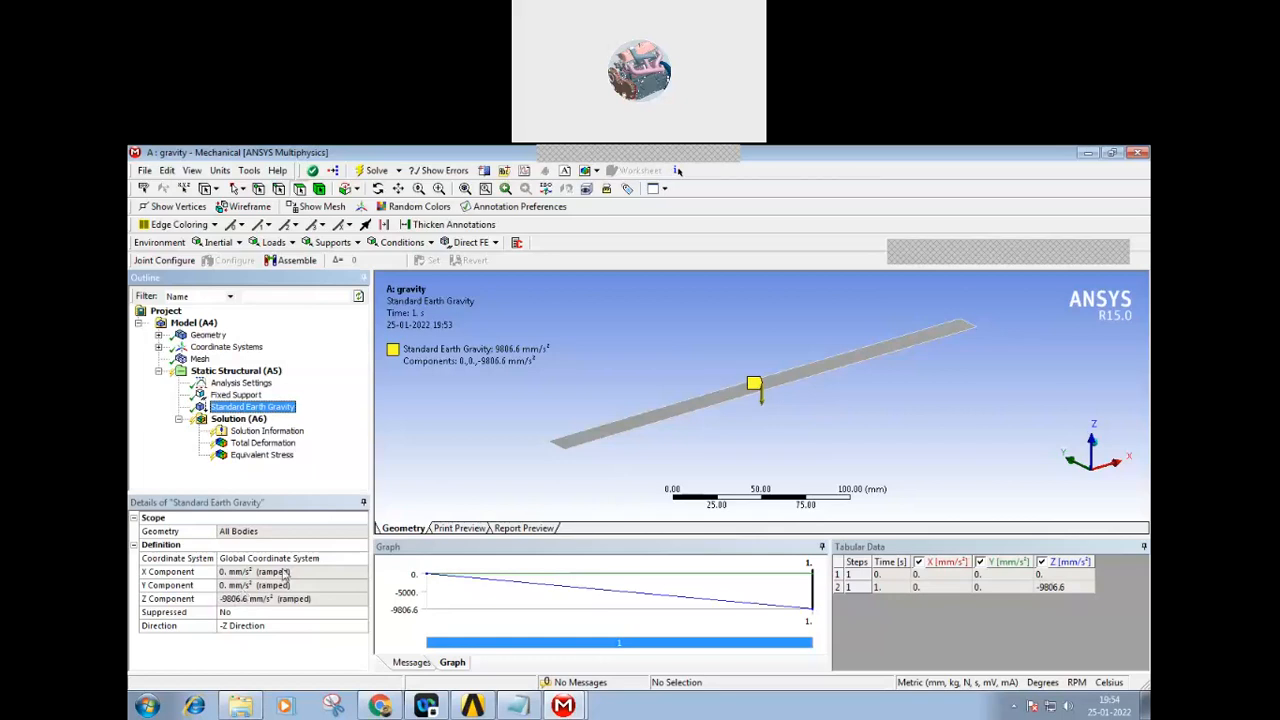
click(346, 562)
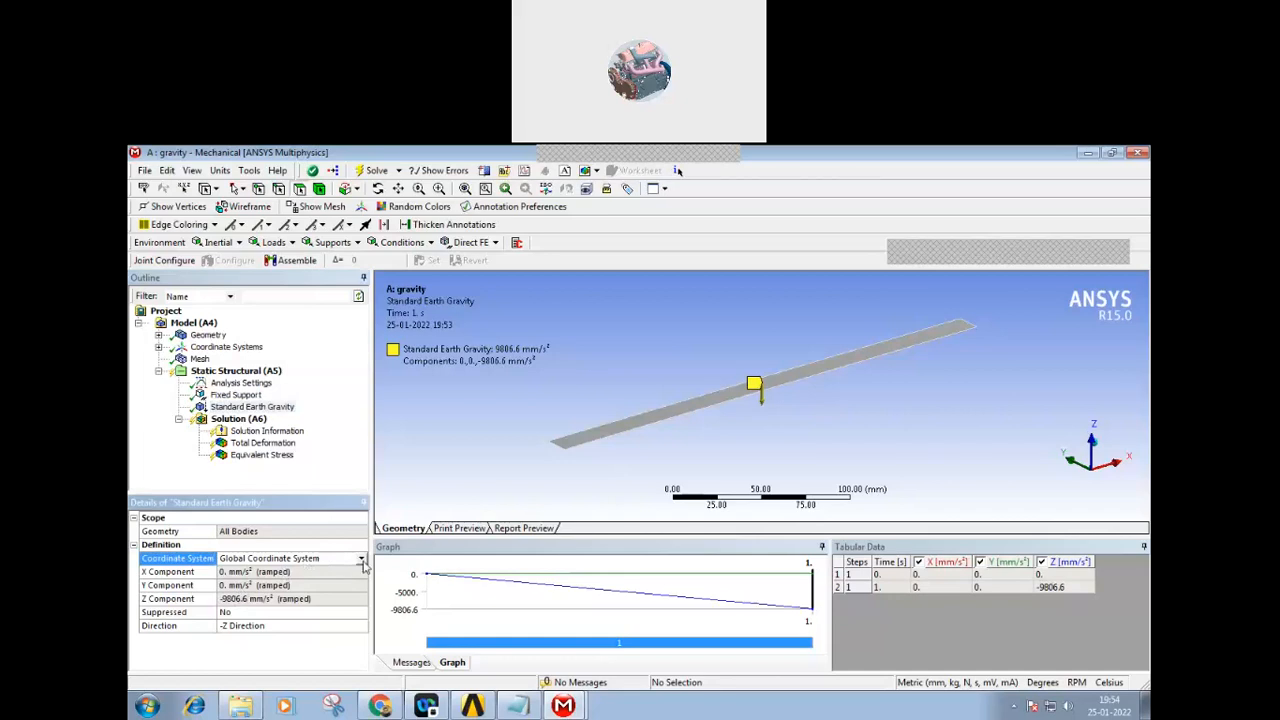
click(362, 561)
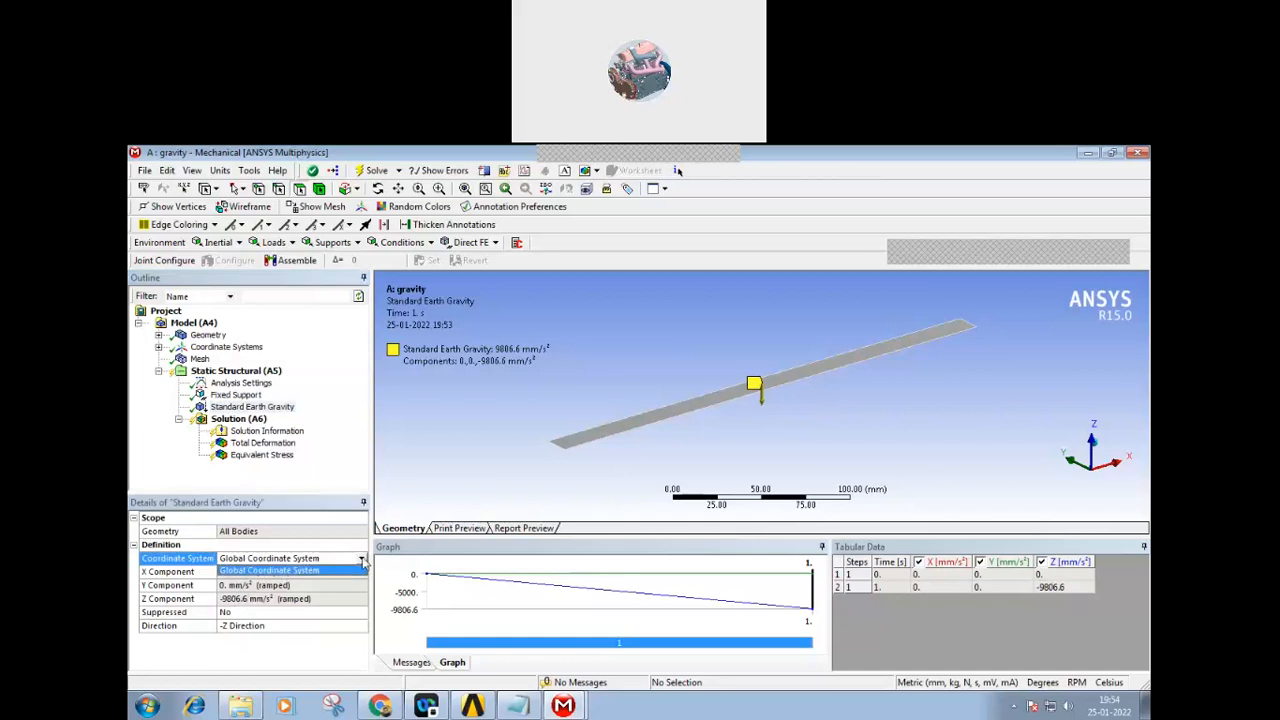
- Try the +Y and +X directions for the Standard Earth Gravity load, checking the arrow on the beam for each
click(241, 628)
click(362, 626)
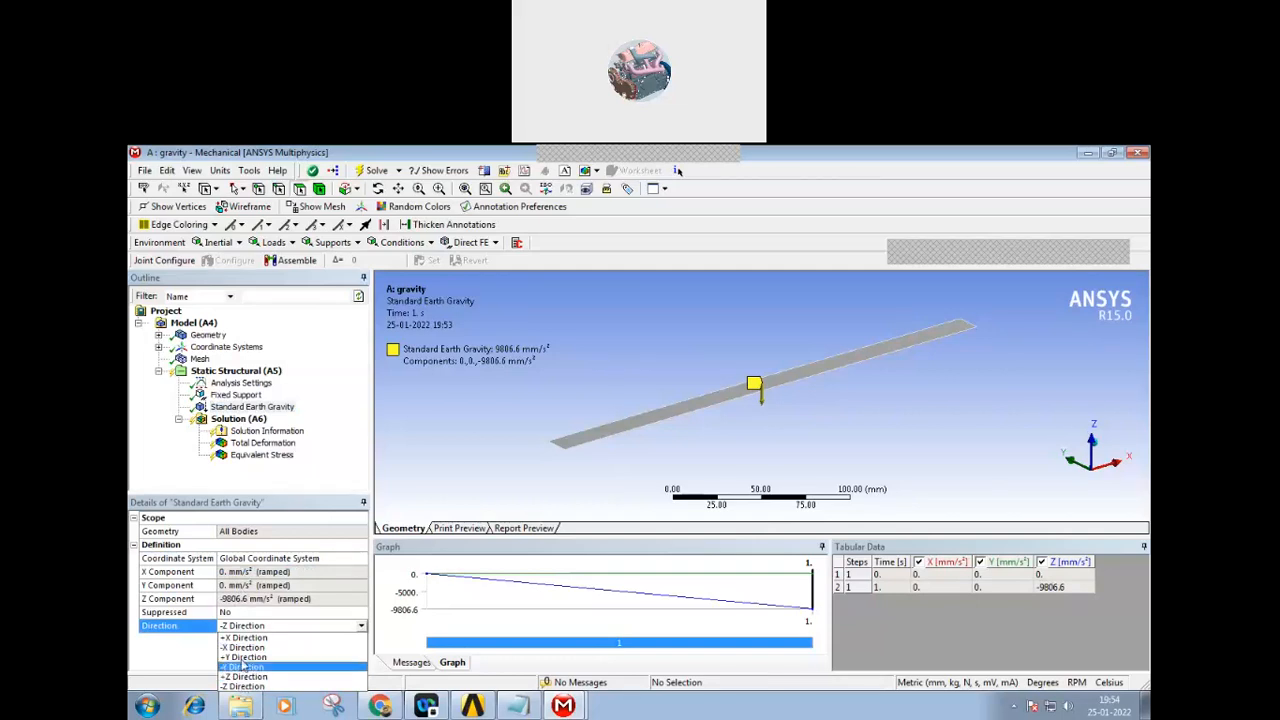
click(243, 657)
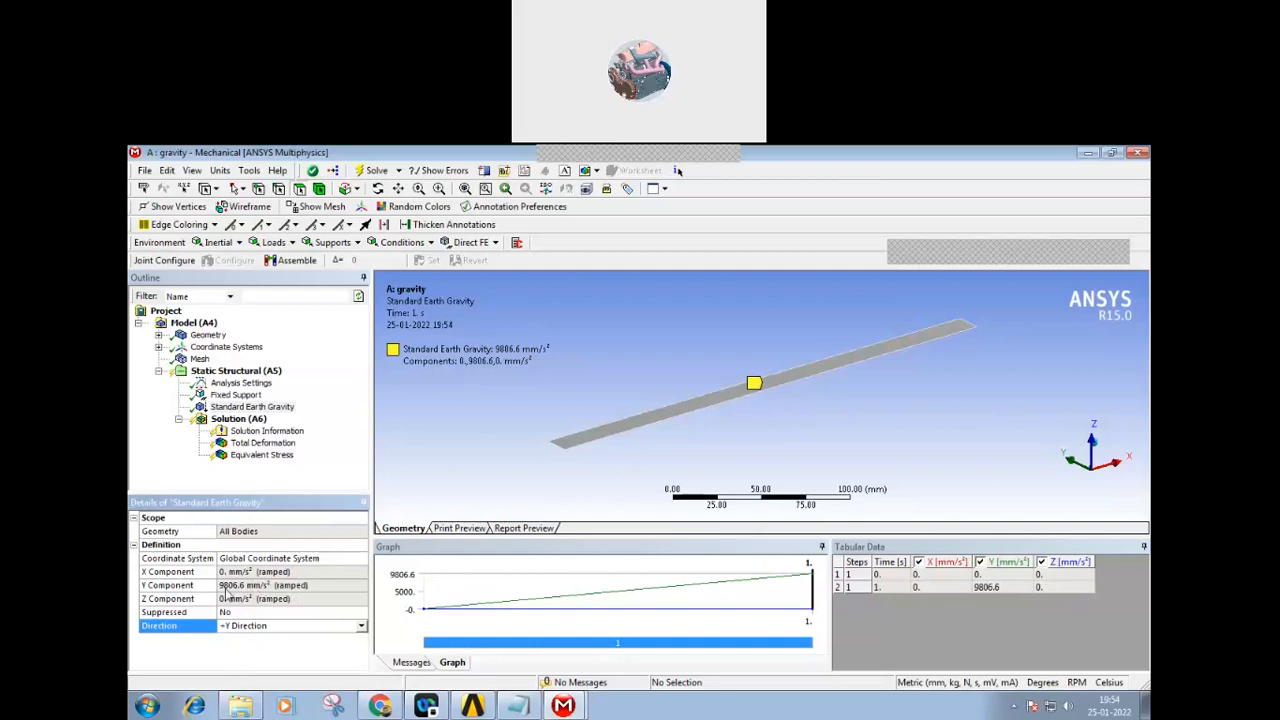
click(362, 628)
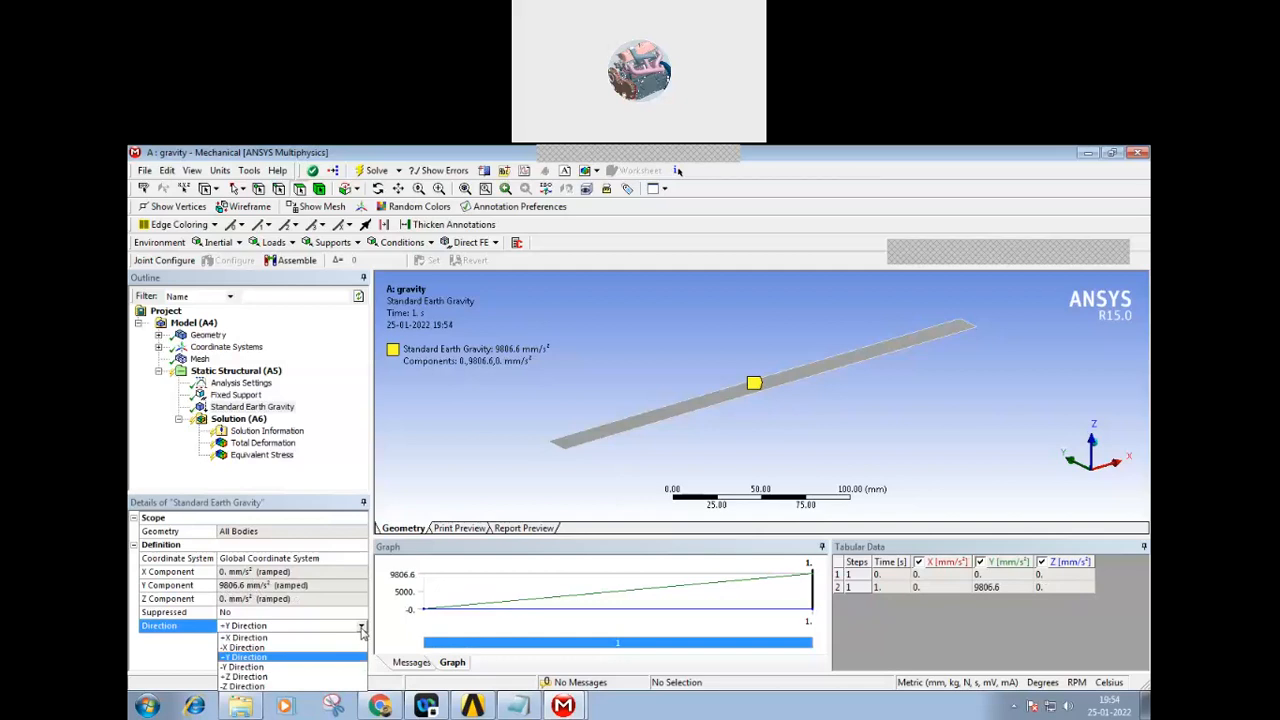
click(250, 638)
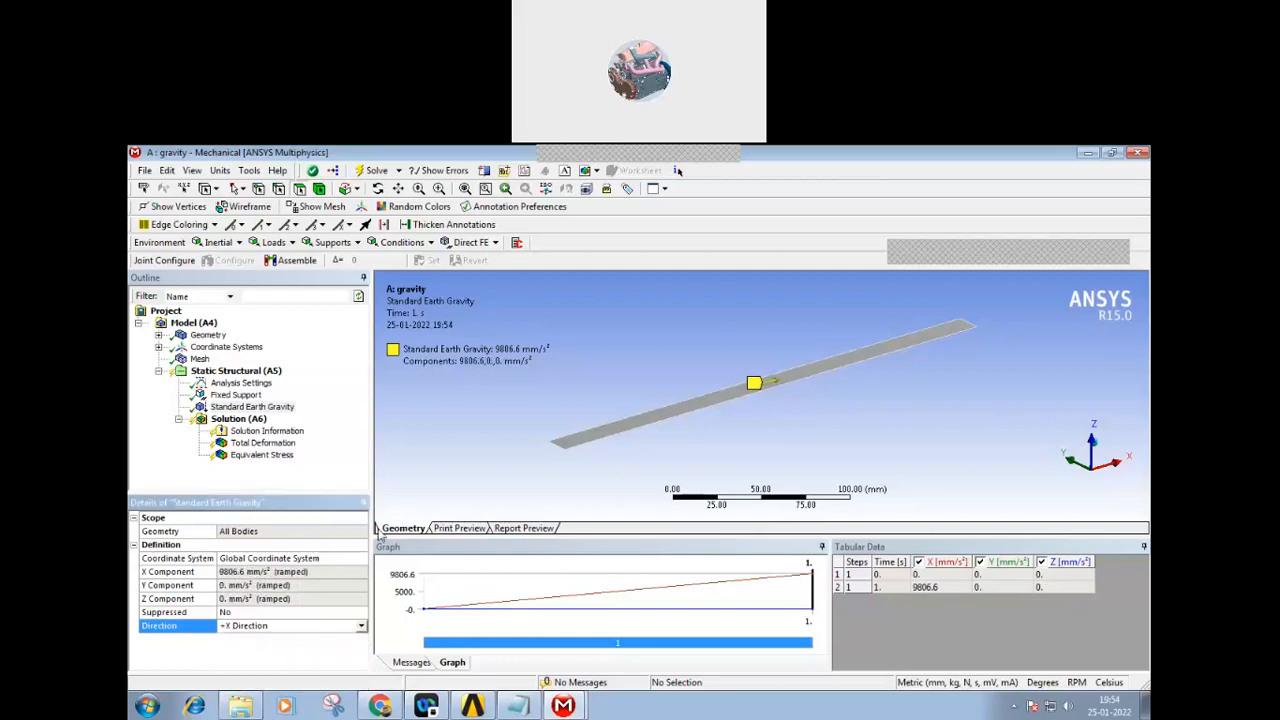
mouse_move(516, 433)
middle_down()
mouse_move(541, 421)
mouse_move(520, 418)
middle_up()
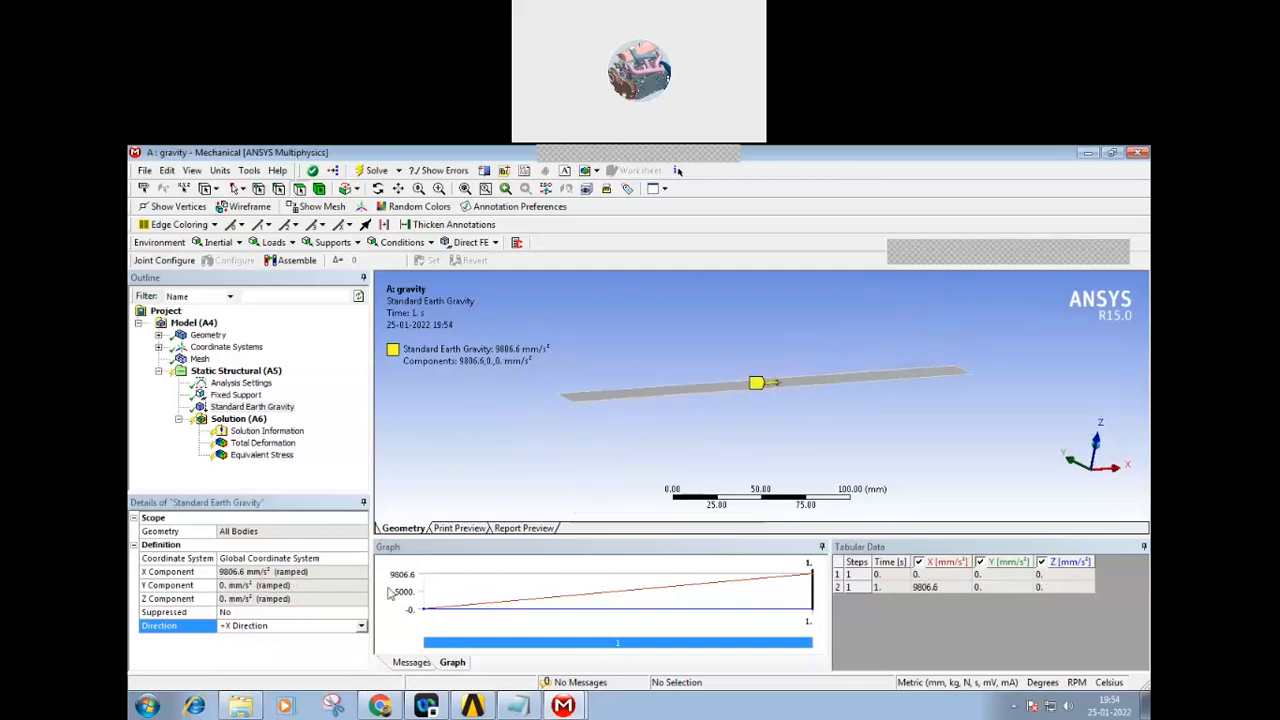
click(362, 633)
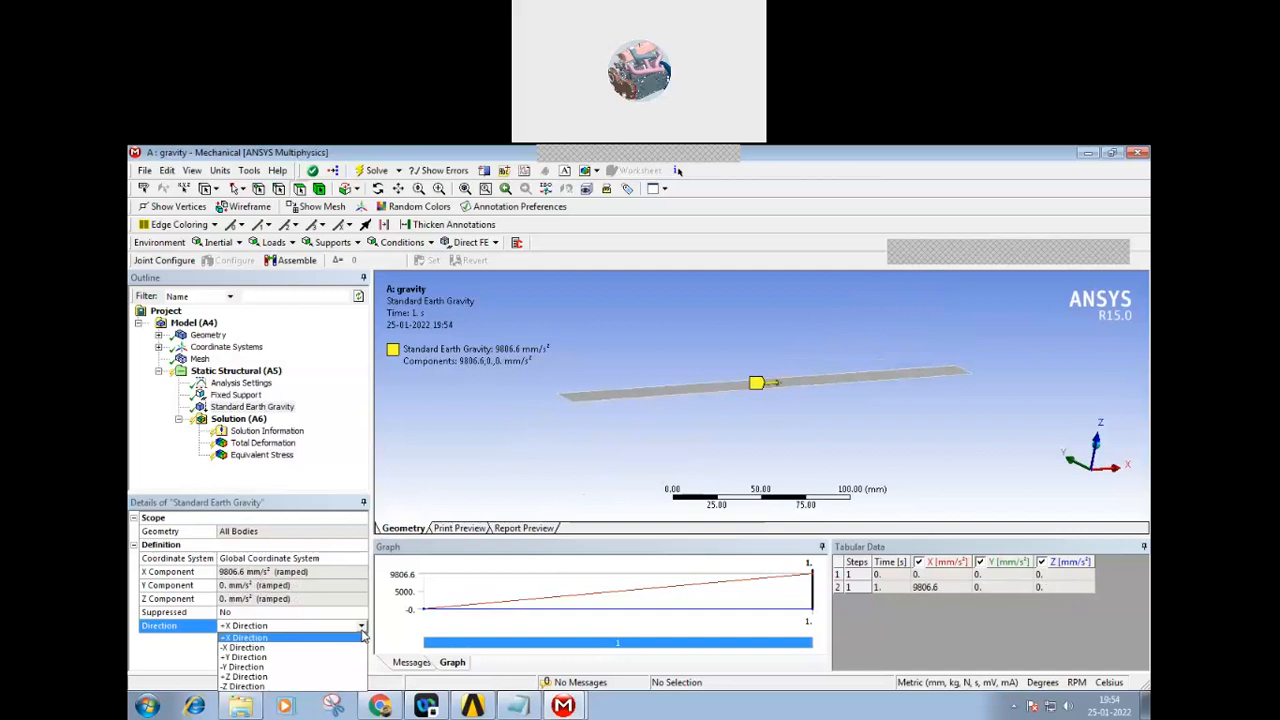
click(249, 663)
middle_drag(556, 488, 430, 614)
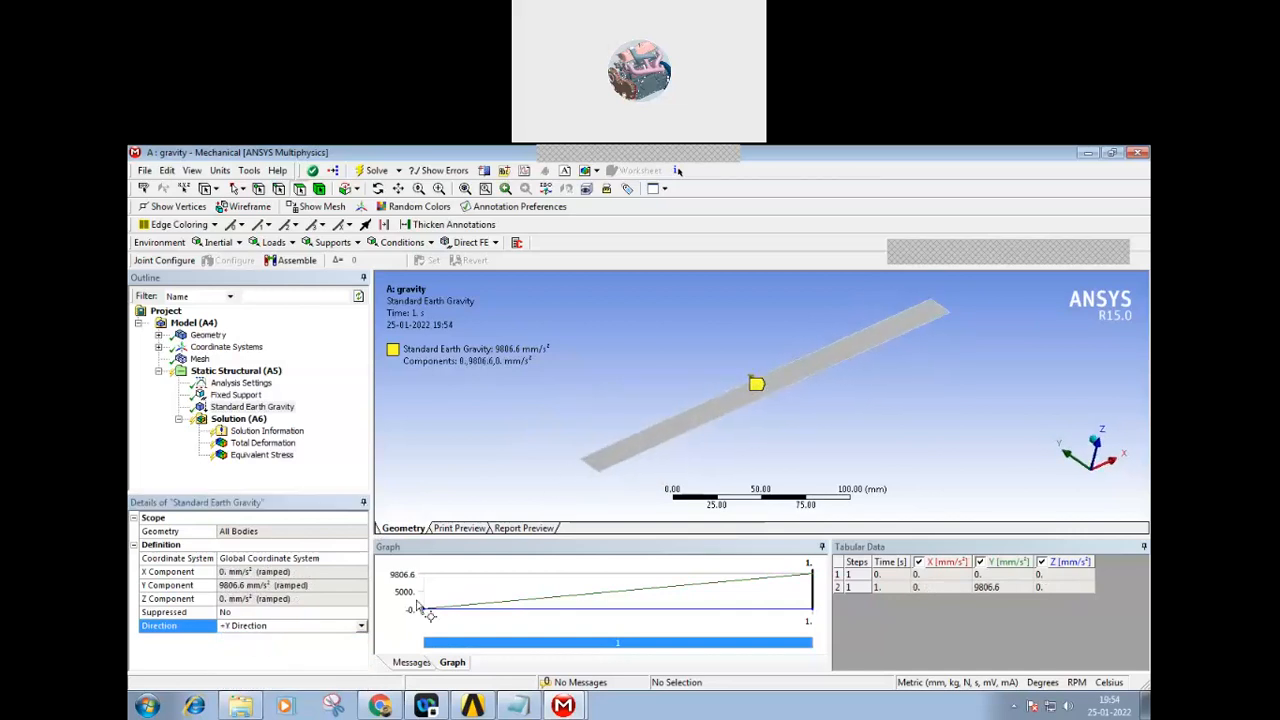
- Set the Standard Earth Gravity load's direction to -Z Direction and check its arrow on the beam
click(361, 625)
click(250, 687)
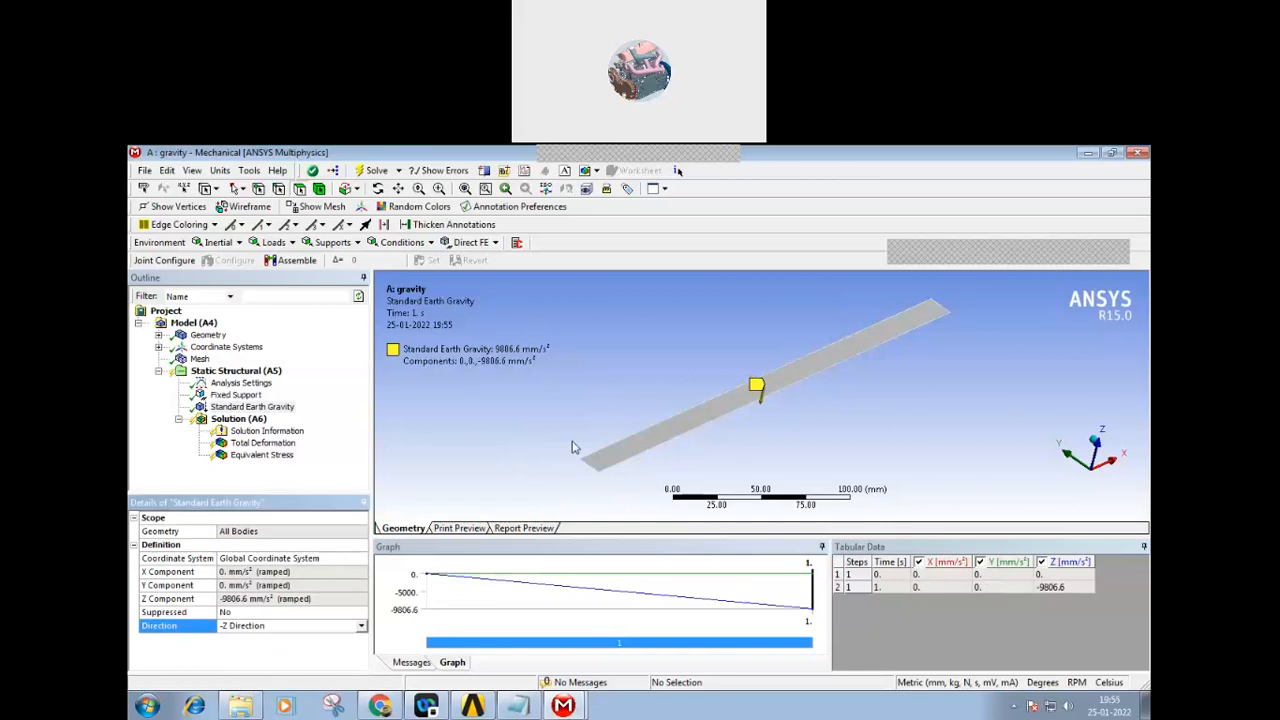
middle_drag(571, 423, 585, 437)
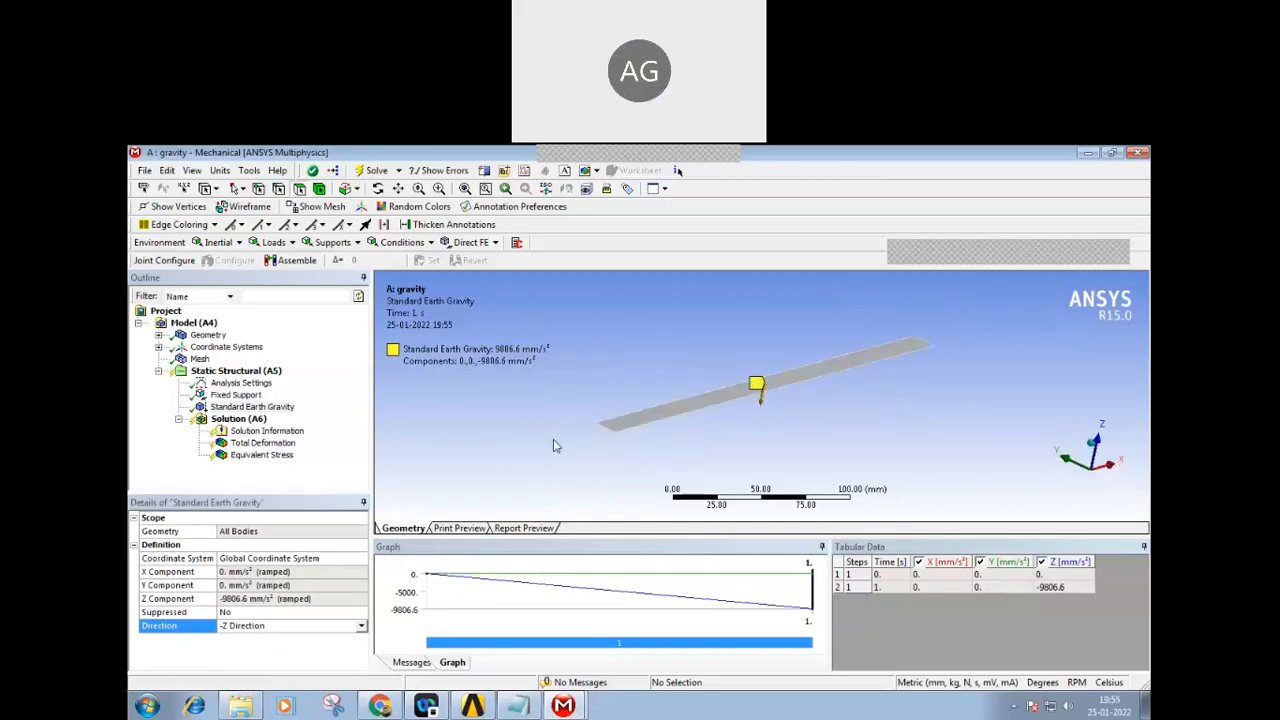
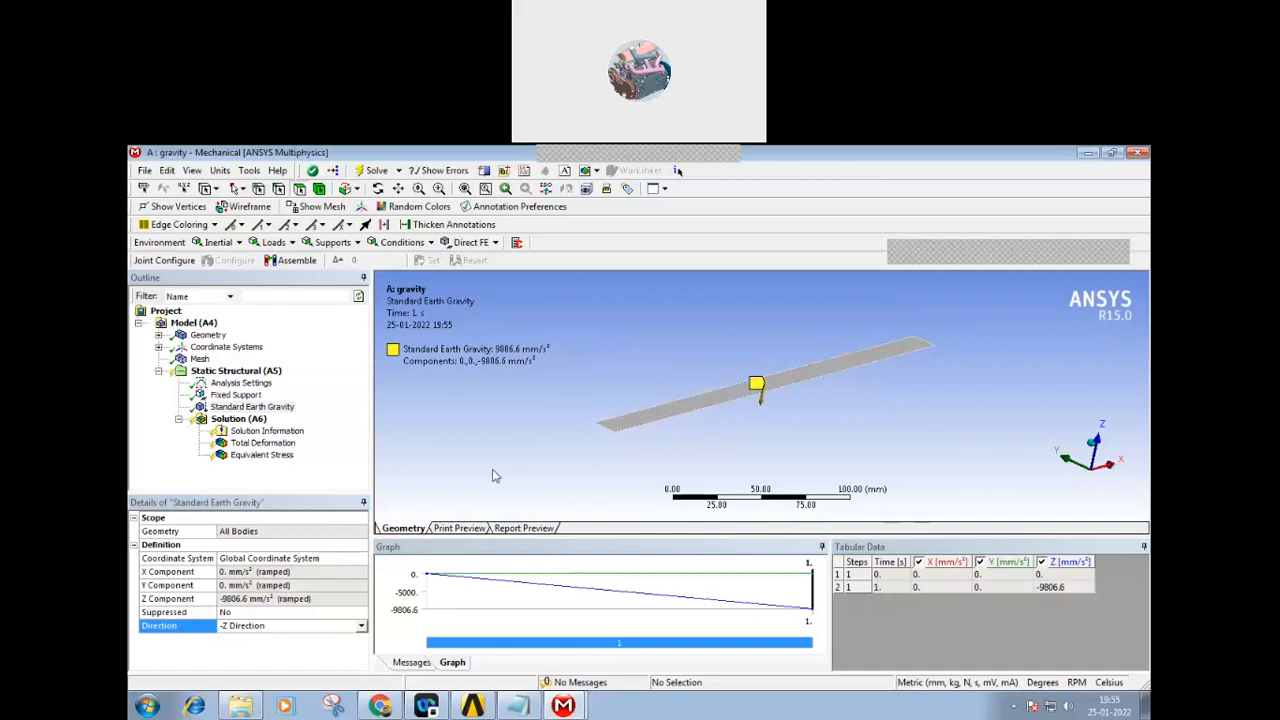
middle_drag(521, 460, 487, 436)
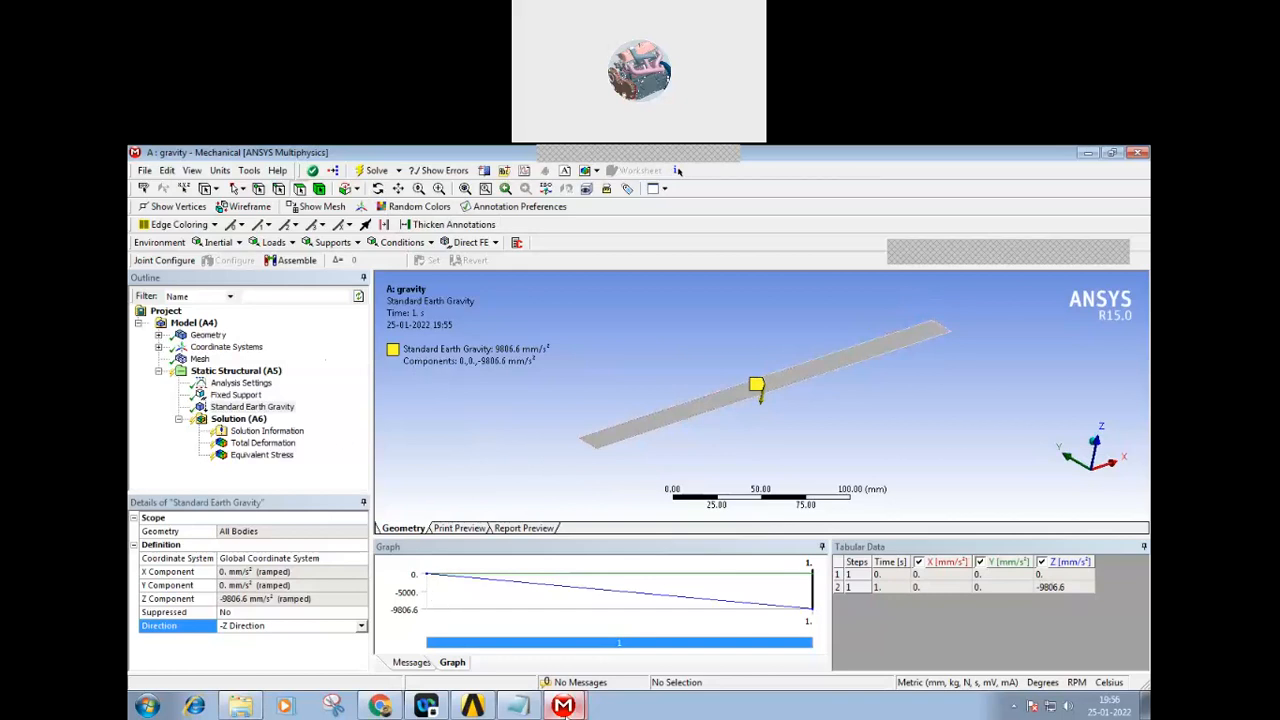
- Switch to the acceleration system's Mechanical window and review the Acceleration load's component definition for comparison with gravity
mouse_move(566, 706)
click(519, 649)
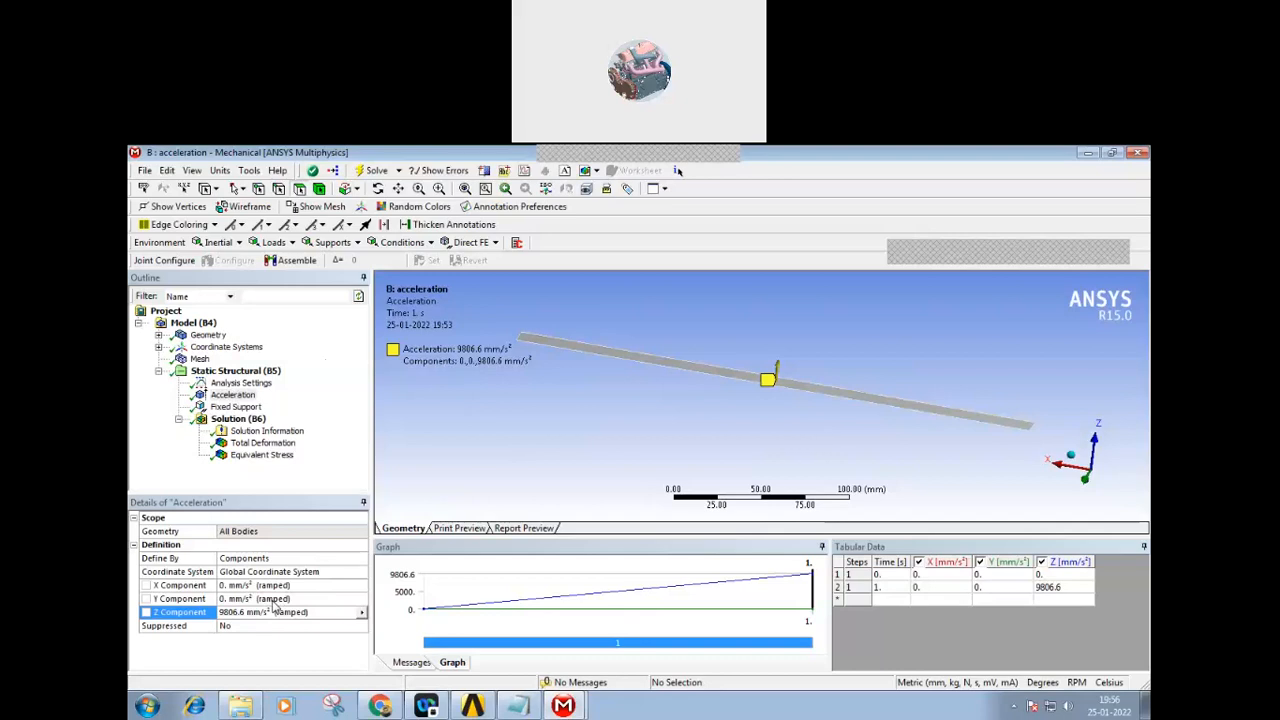
click(273, 599)
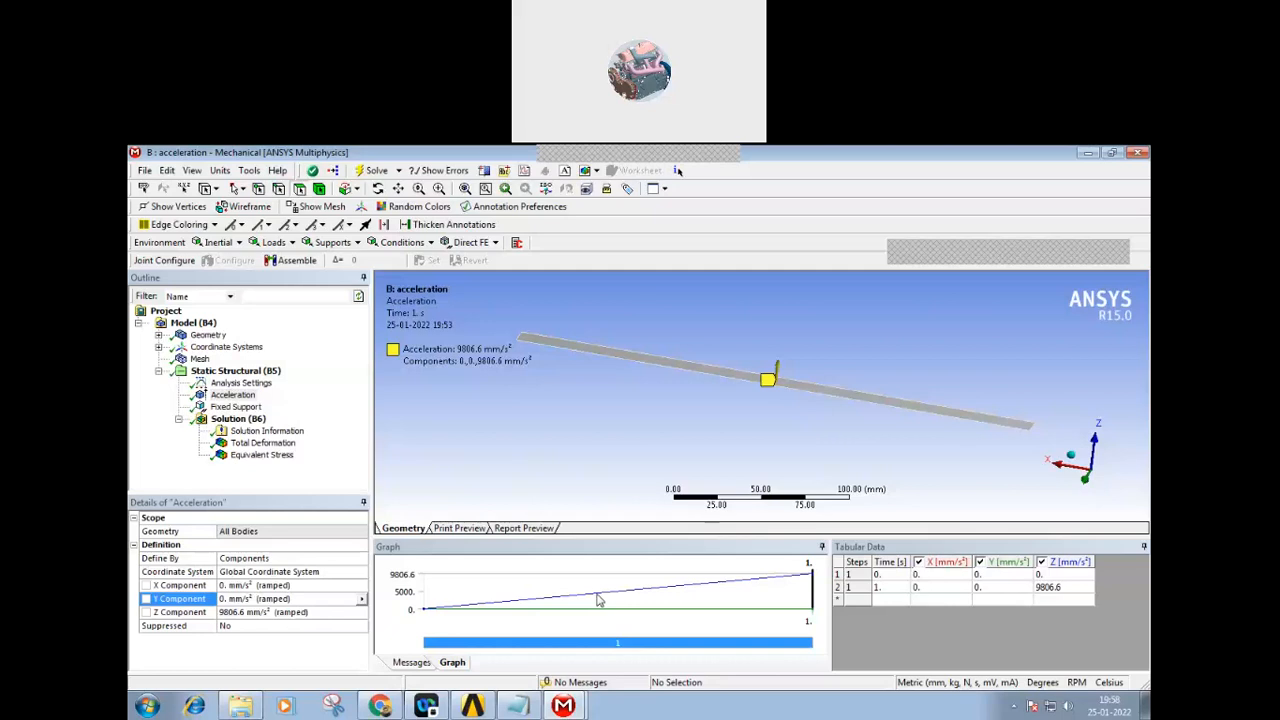
- Switch to Workbench and start a new project, discarding the changes to the gravity project
click(474, 706)
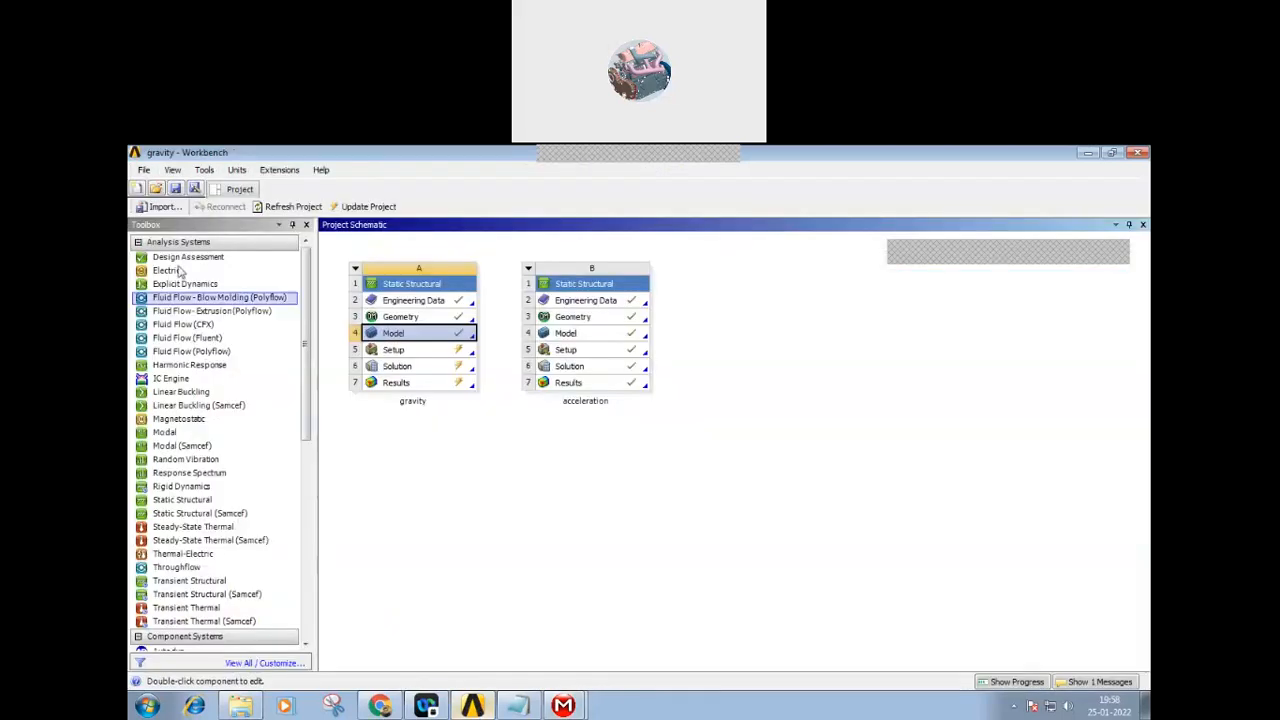
click(145, 172)
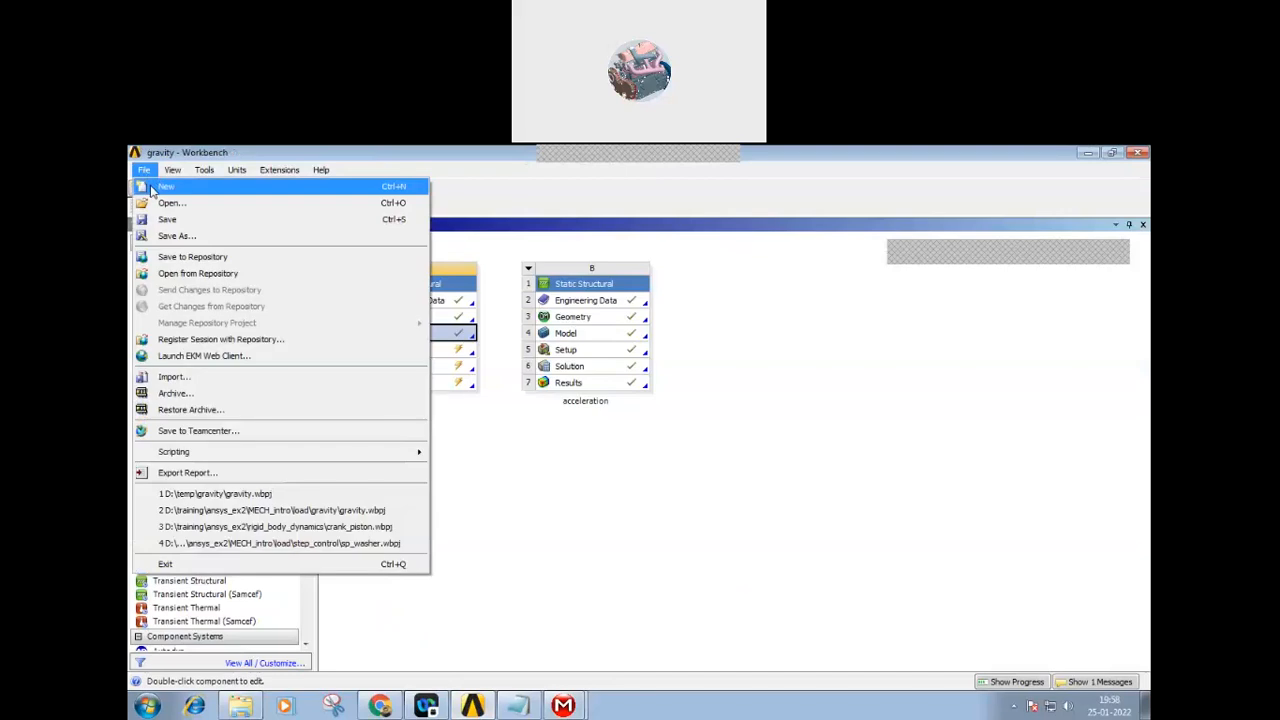
click(151, 189)
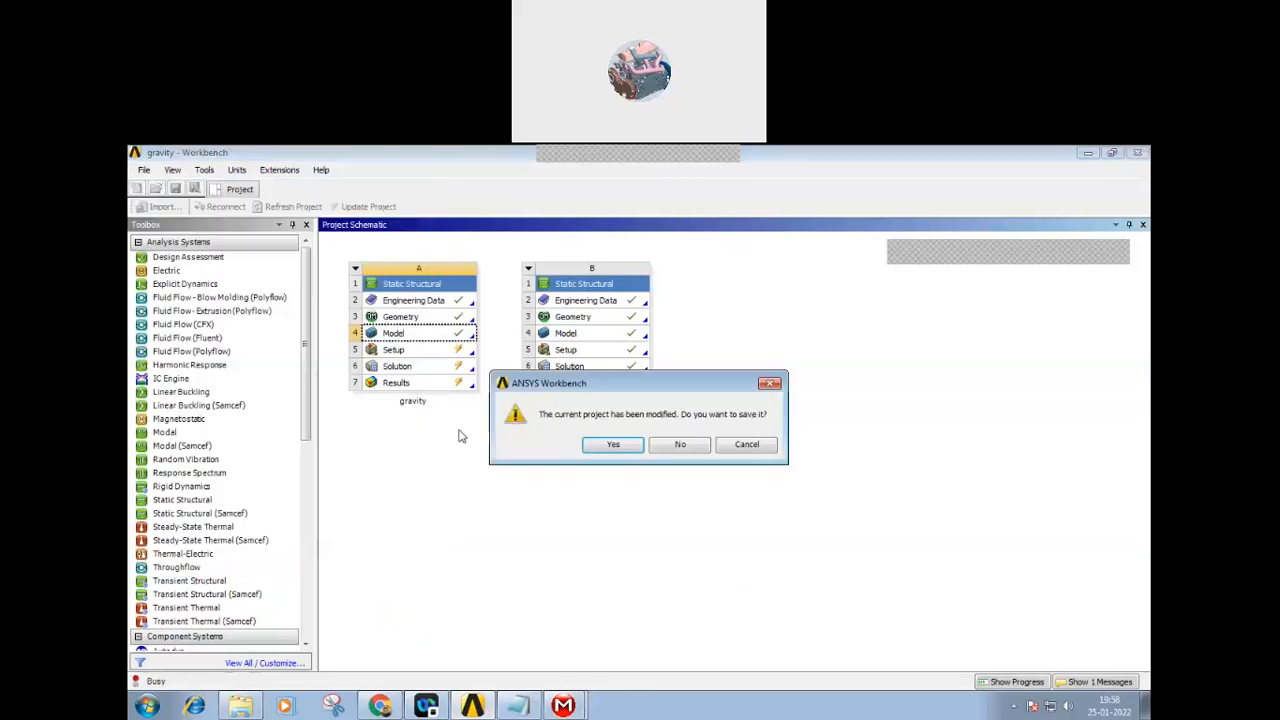
click(681, 445)
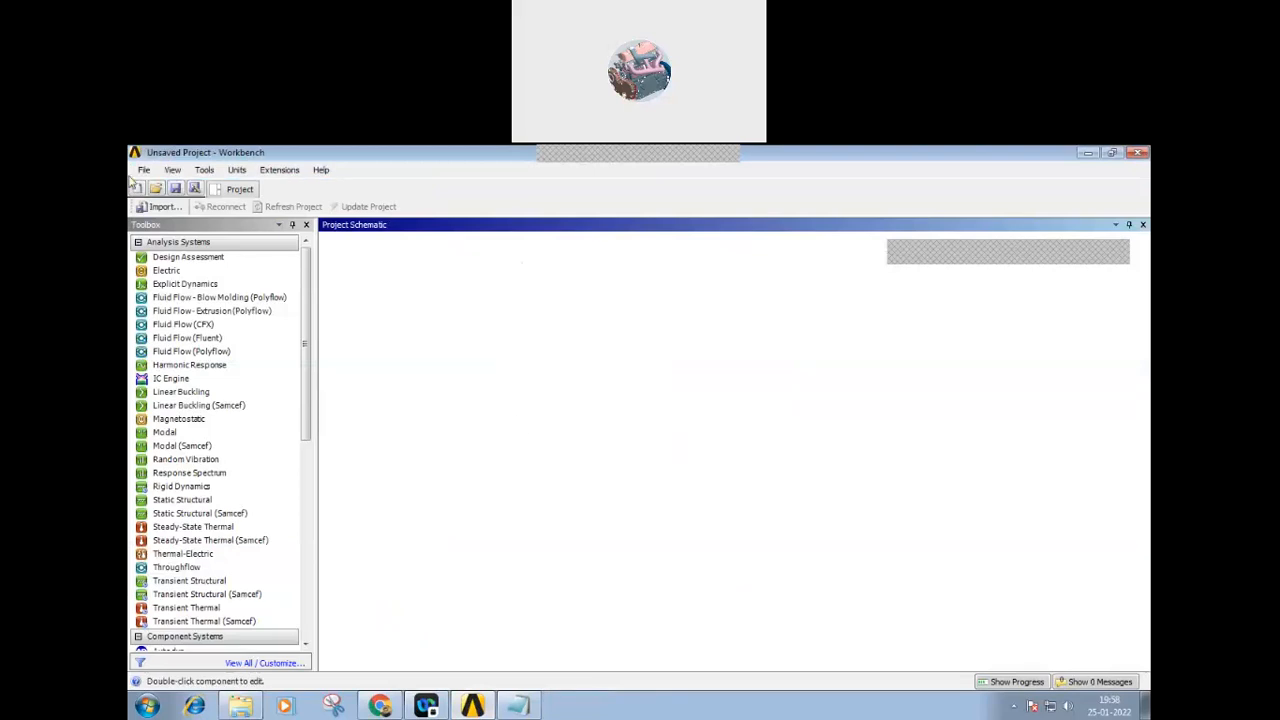
- Open the project piston_pin.wbpj from the bearing folder in D:\temp
click(147, 170)
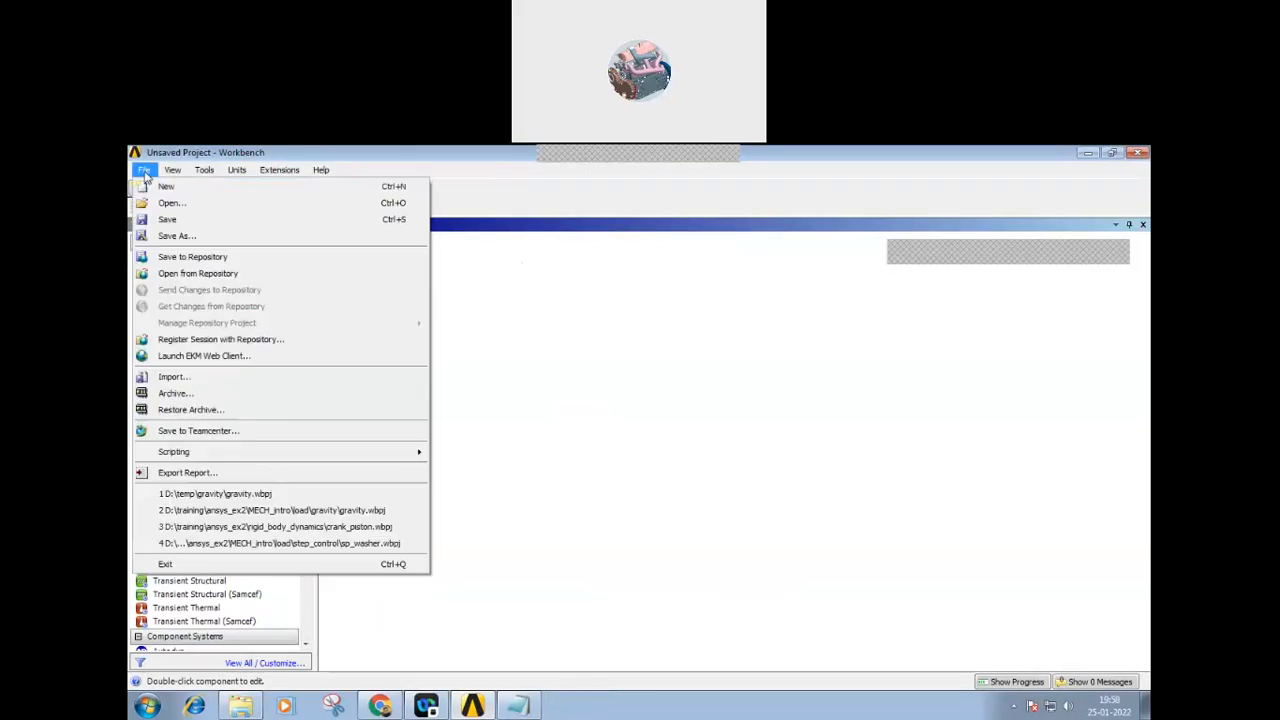
click(167, 205)
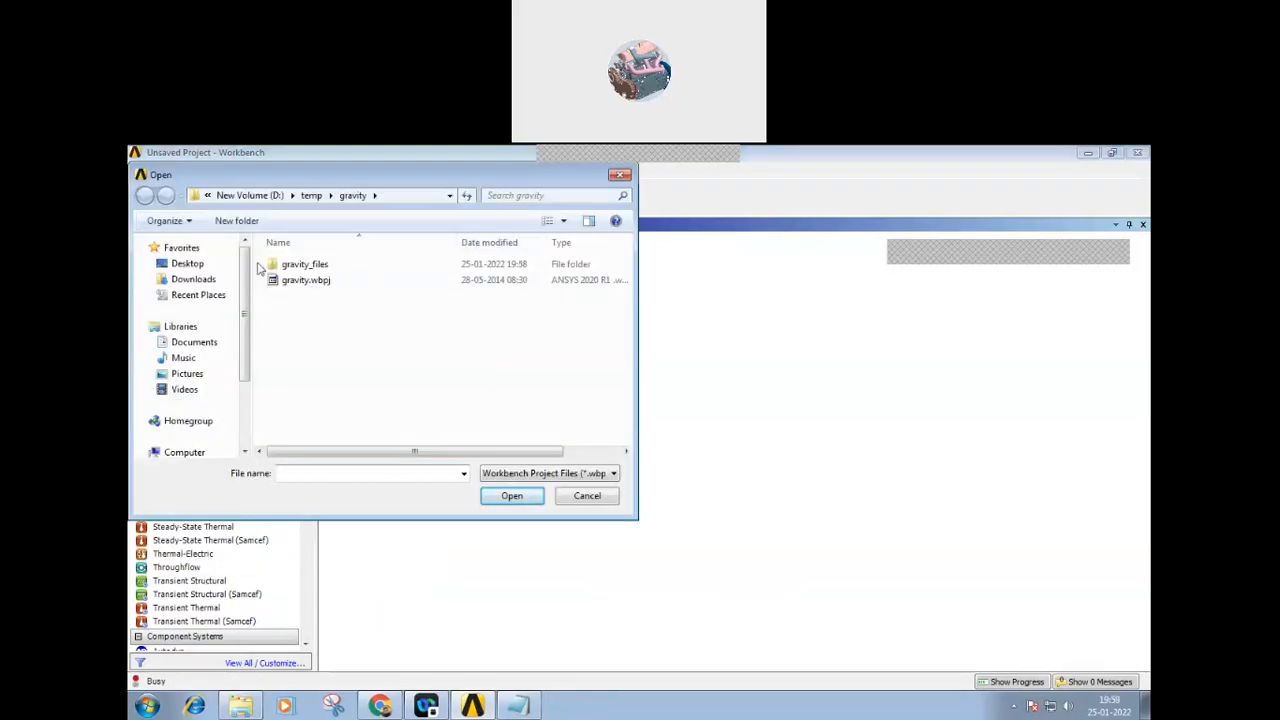
click(312, 196)
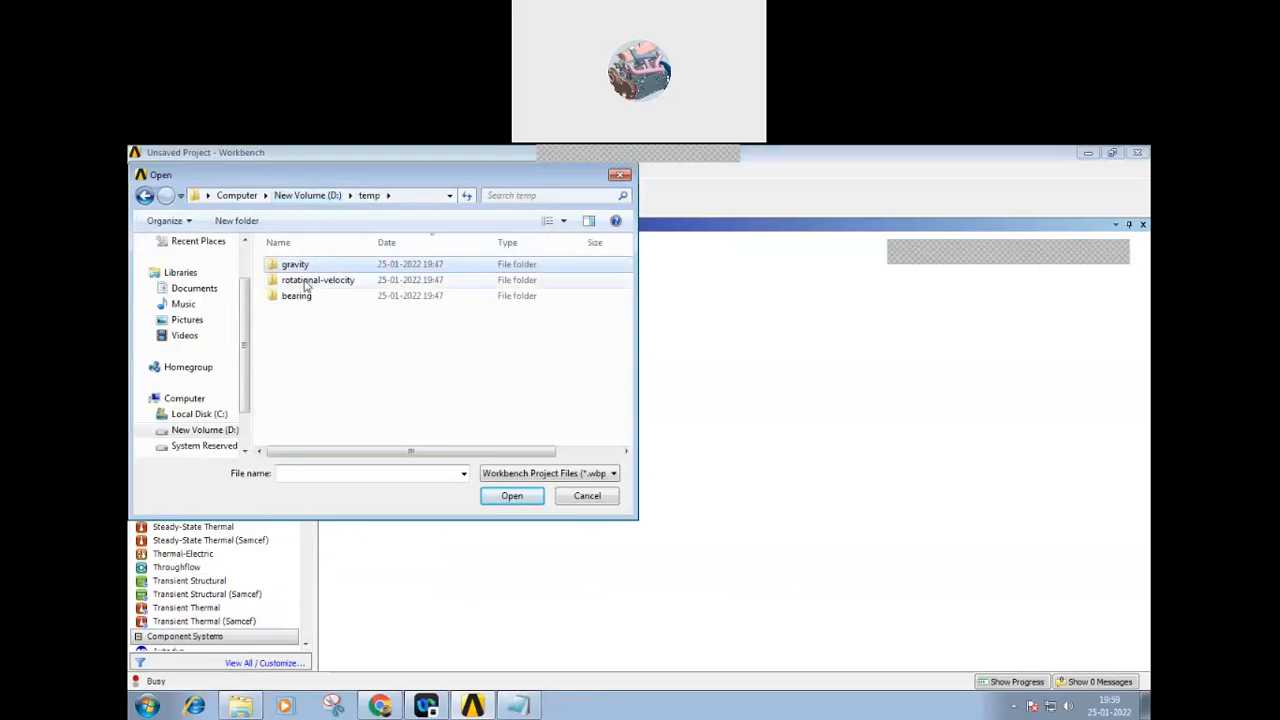
double_click(298, 298)
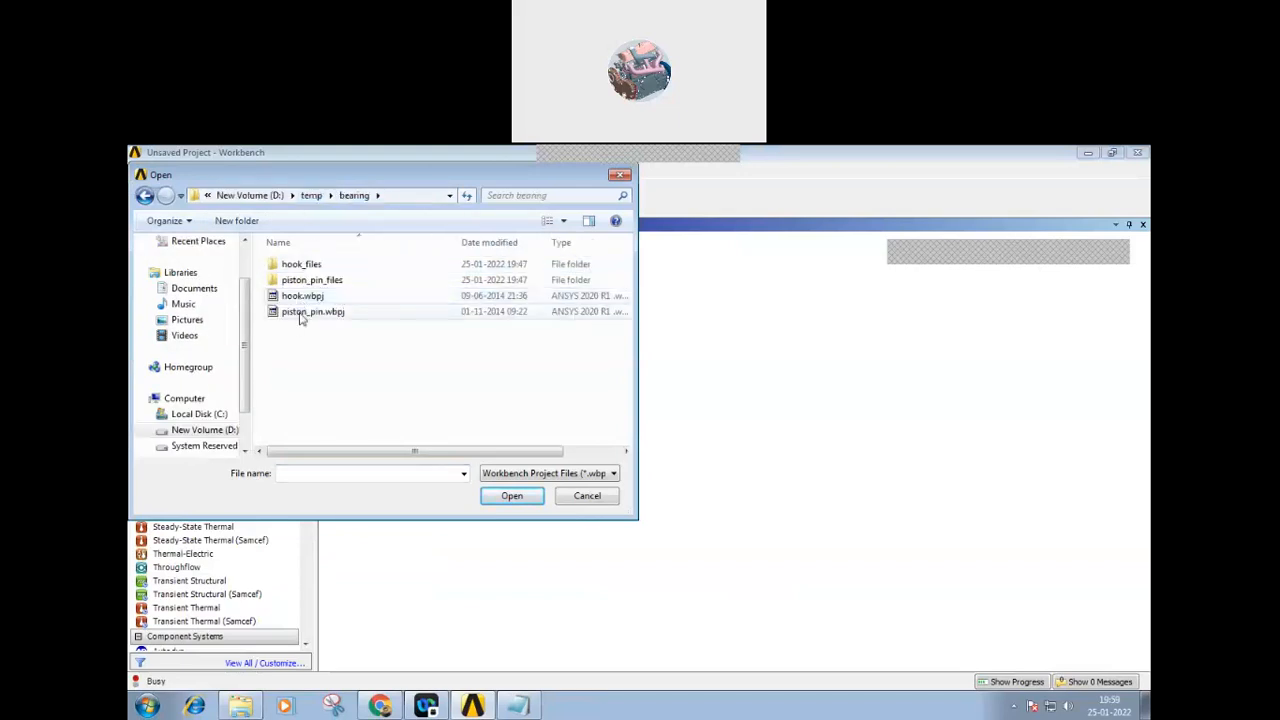
click(300, 312)
click(512, 495)
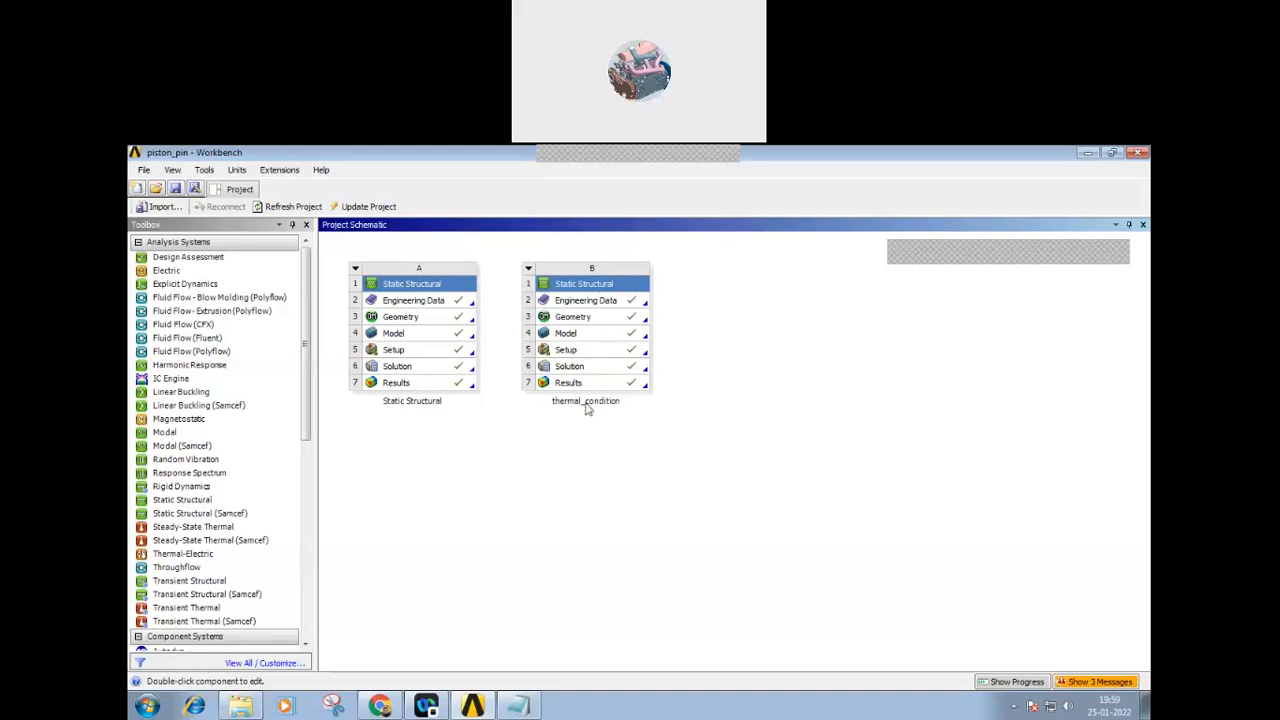
- Open the Model of the first Static Structural system in Mechanical and examine the piston pin from several angles
double_click(393, 336)
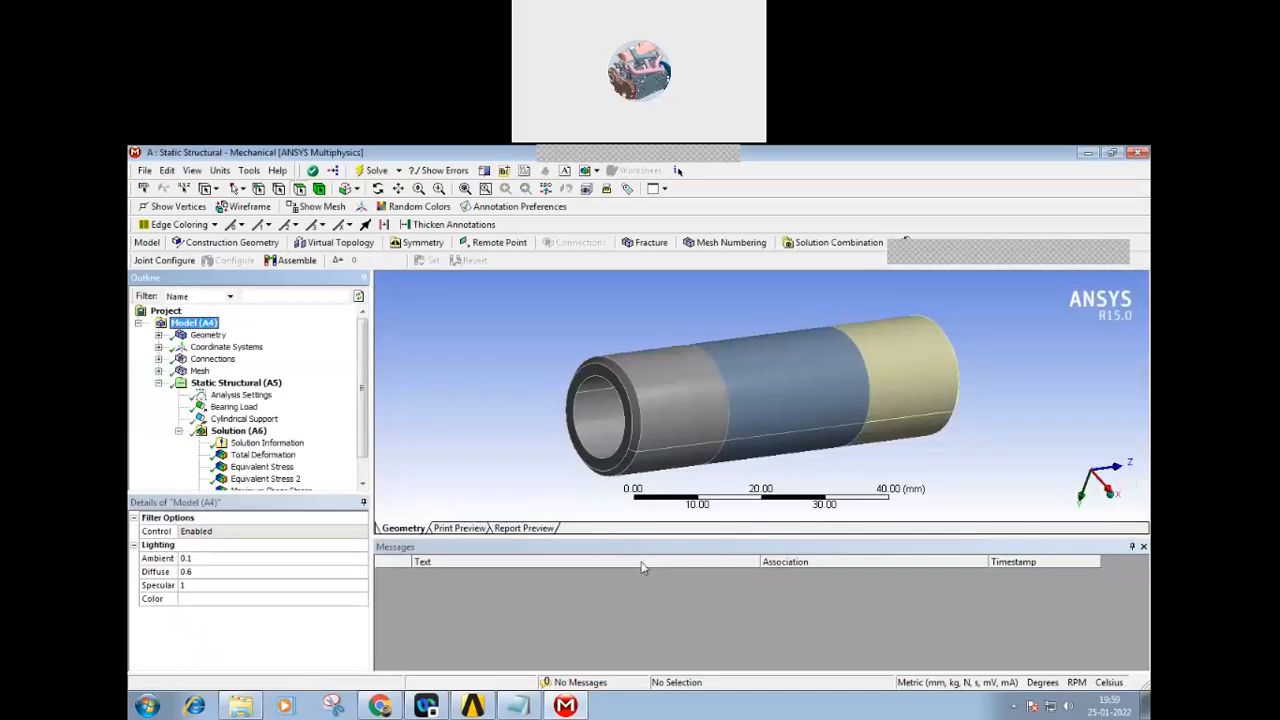
middle_drag(599, 480, 566, 474)
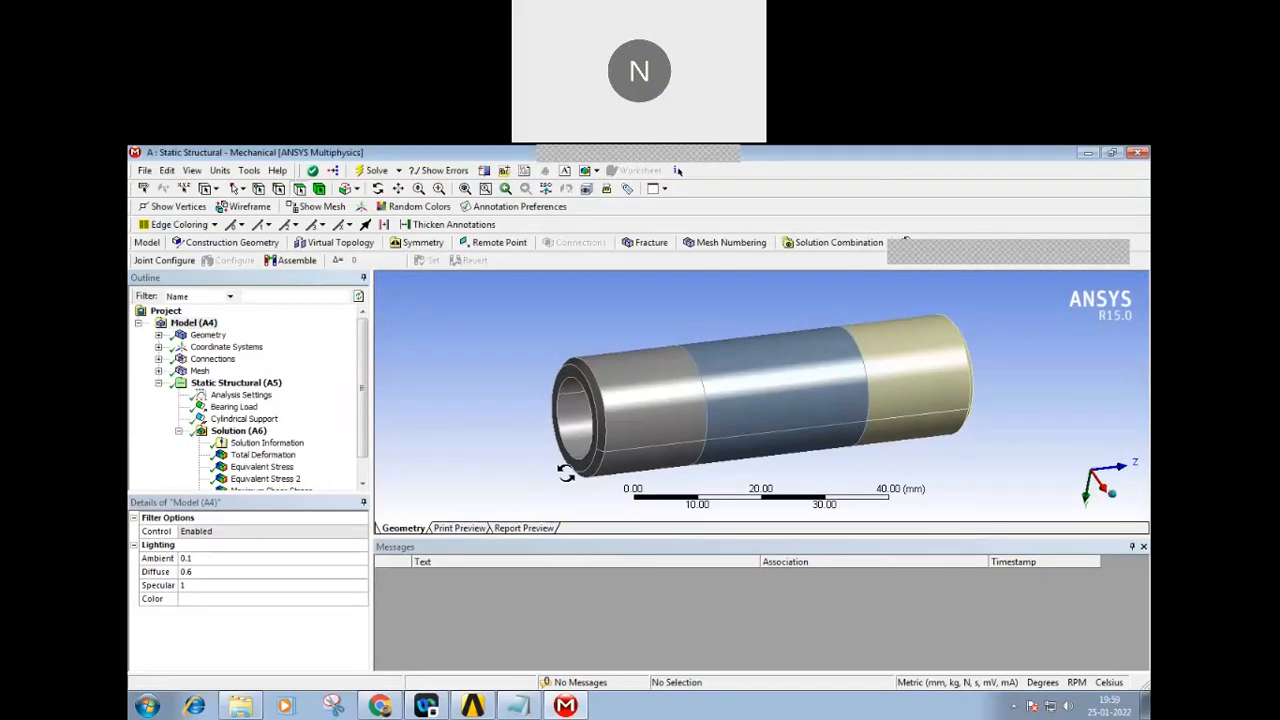
middle_drag(566, 474, 575, 485)
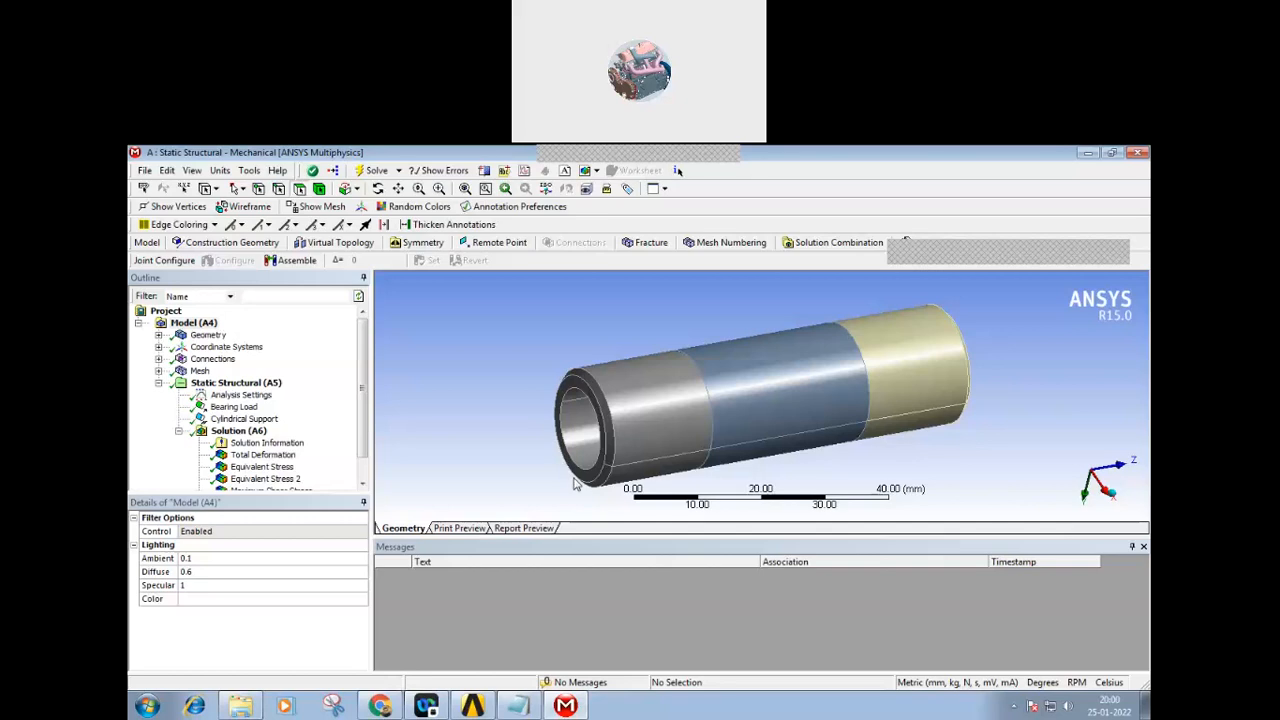
mouse_move(674, 428)
middle_down()
mouse_move(640, 417)
mouse_move(650, 440)
middle_up()
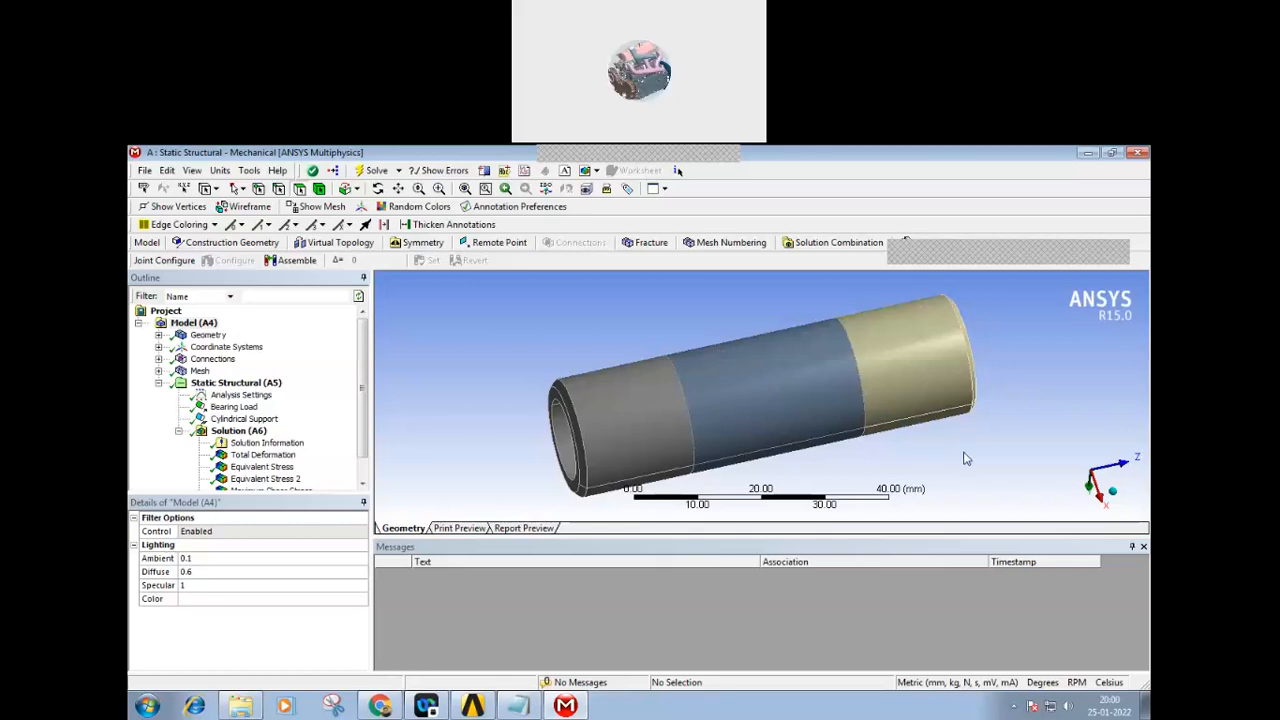
middle_drag(965, 458, 700, 450)
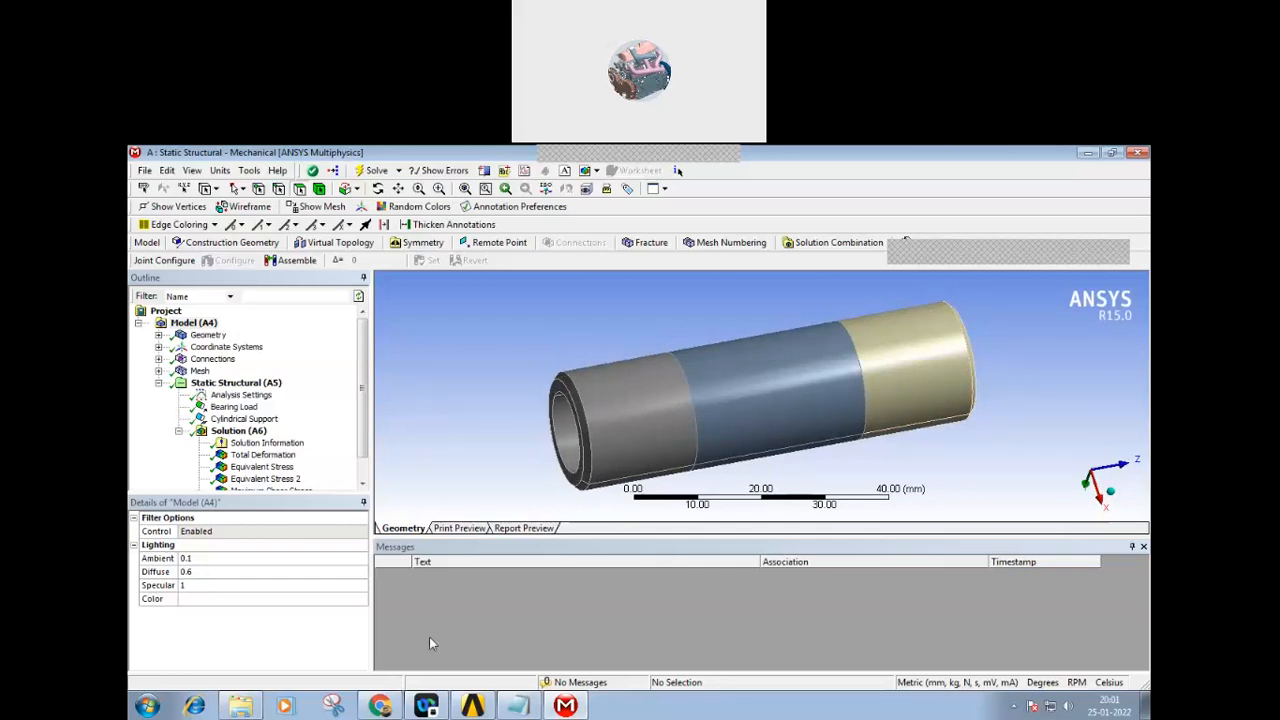
click(241, 712)
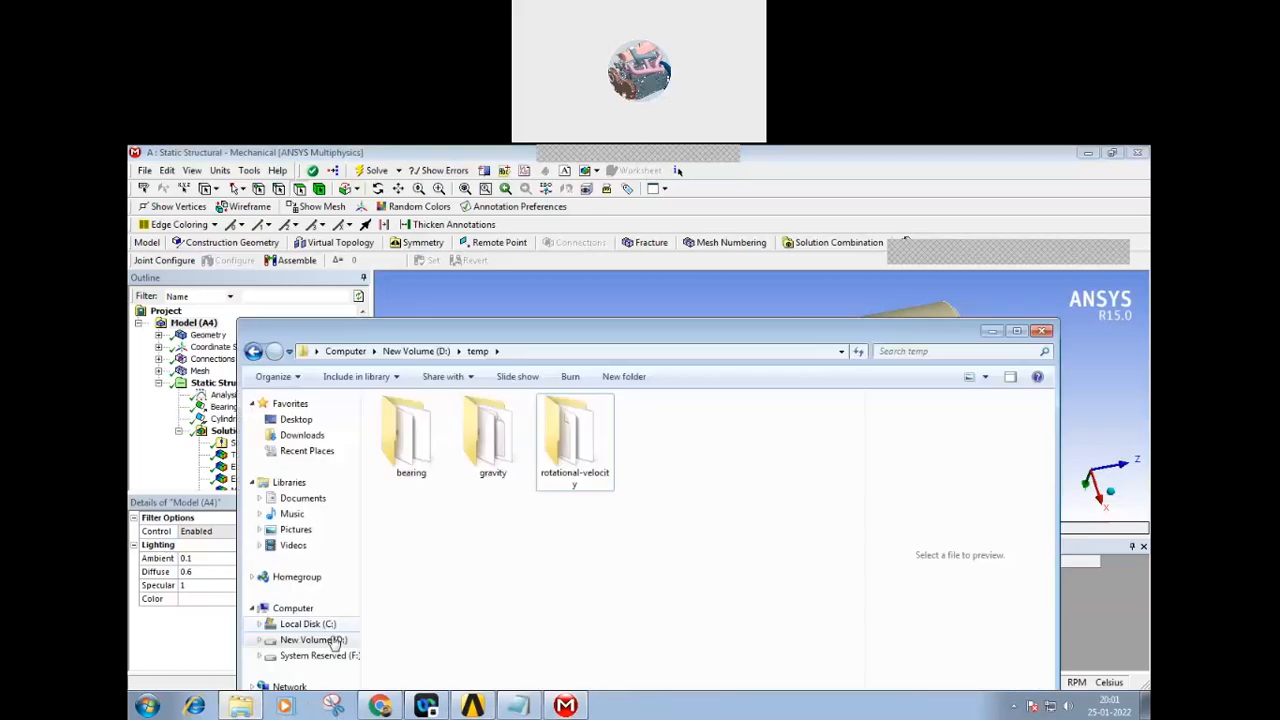
click(300, 640)
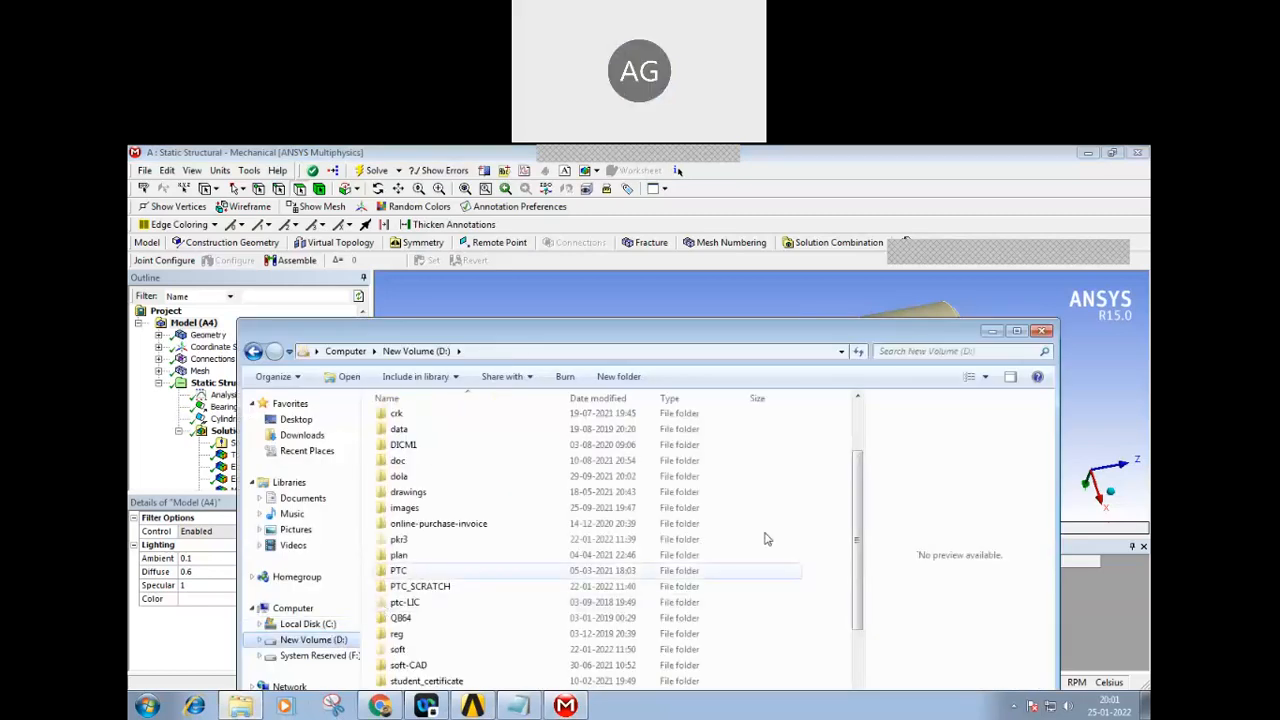
scroll(858, 514, down, 1)
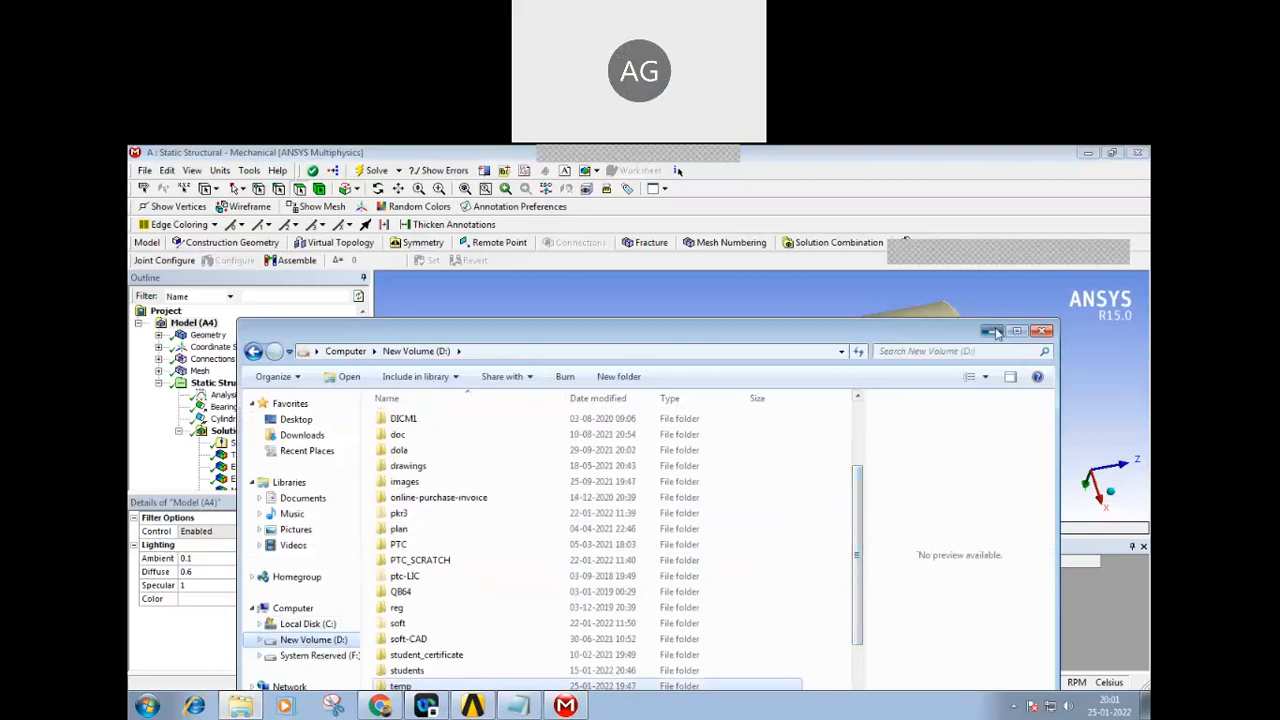
click(990, 331)
- Expand the Geometry branch and highlight each MOD_PISTONPIN body to identify its segment of the pin
middle_drag(708, 450, 672, 410)
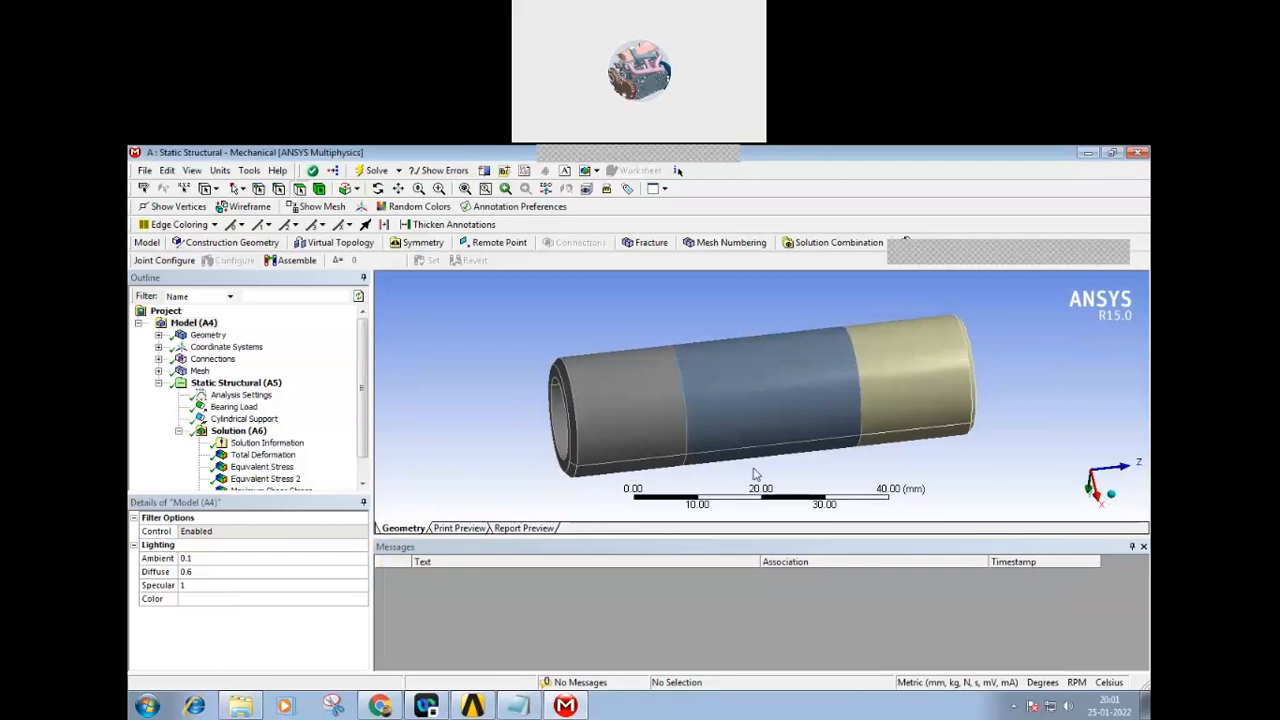
click(159, 336)
click(242, 347)
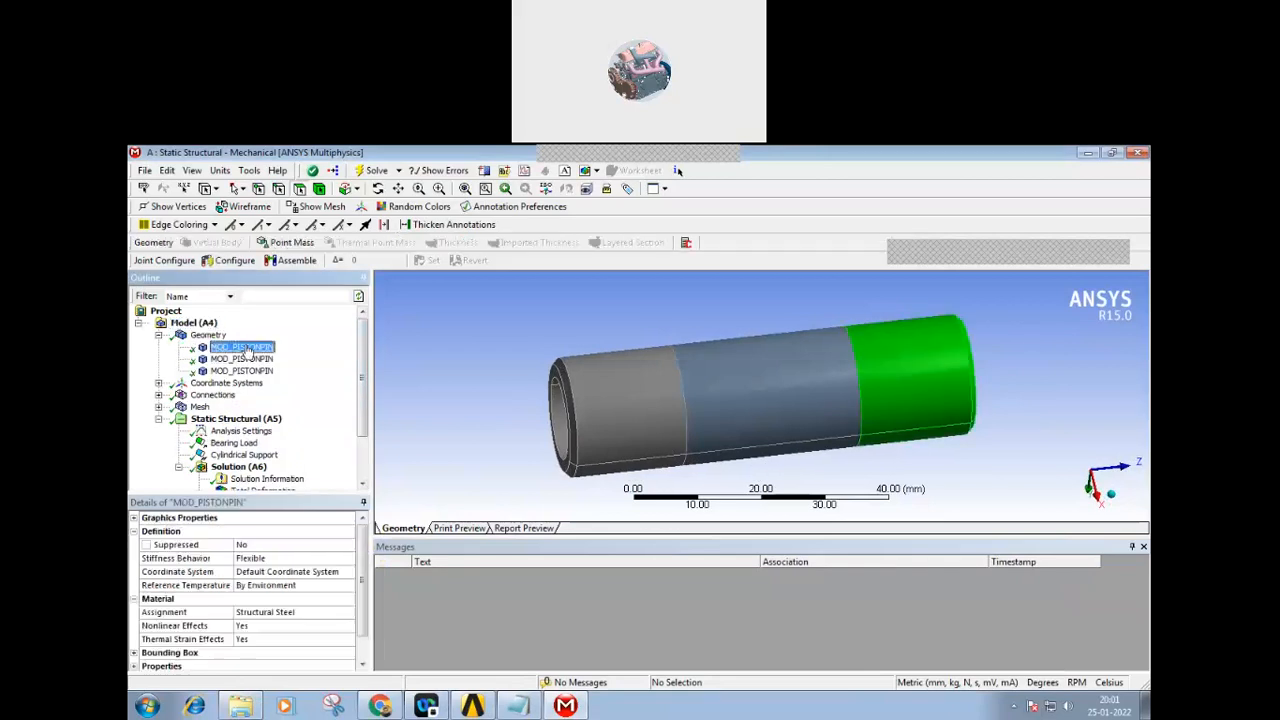
click(242, 358)
click(242, 370)
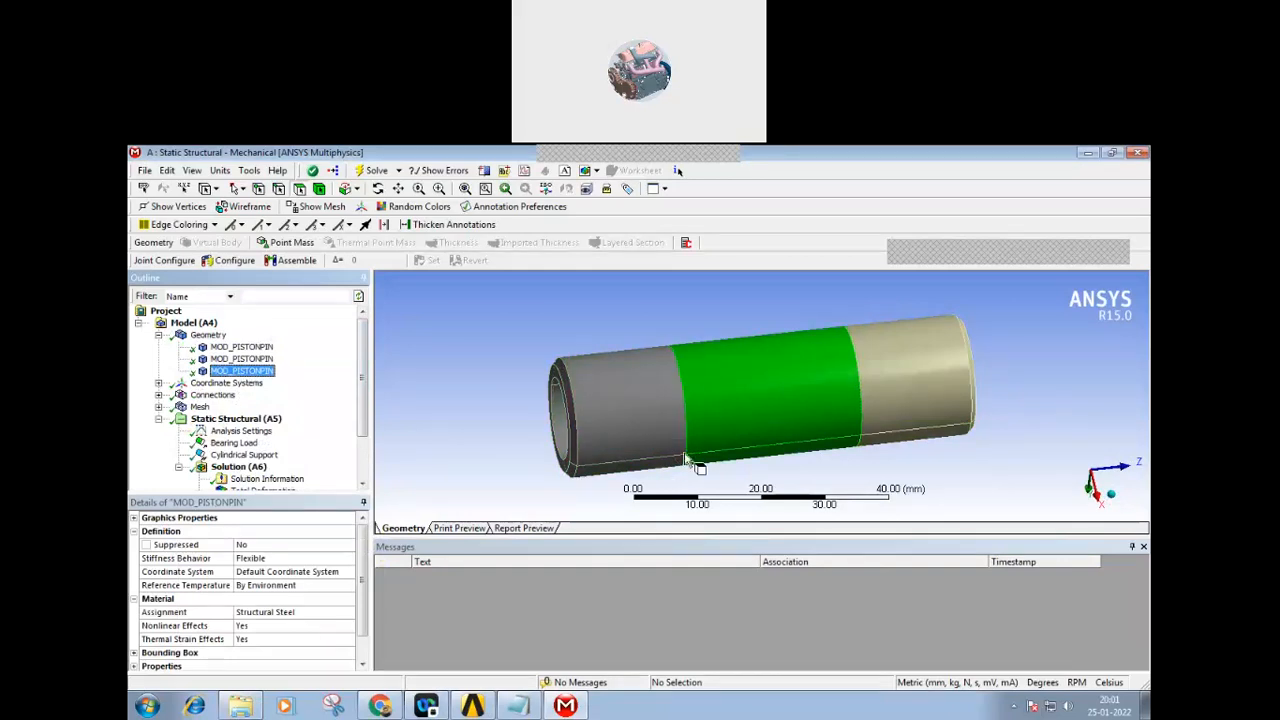
- Expand the coordinate systems and contacts, and inspect Contact Region and Contact Region 2 between the pin segments
click(158, 383)
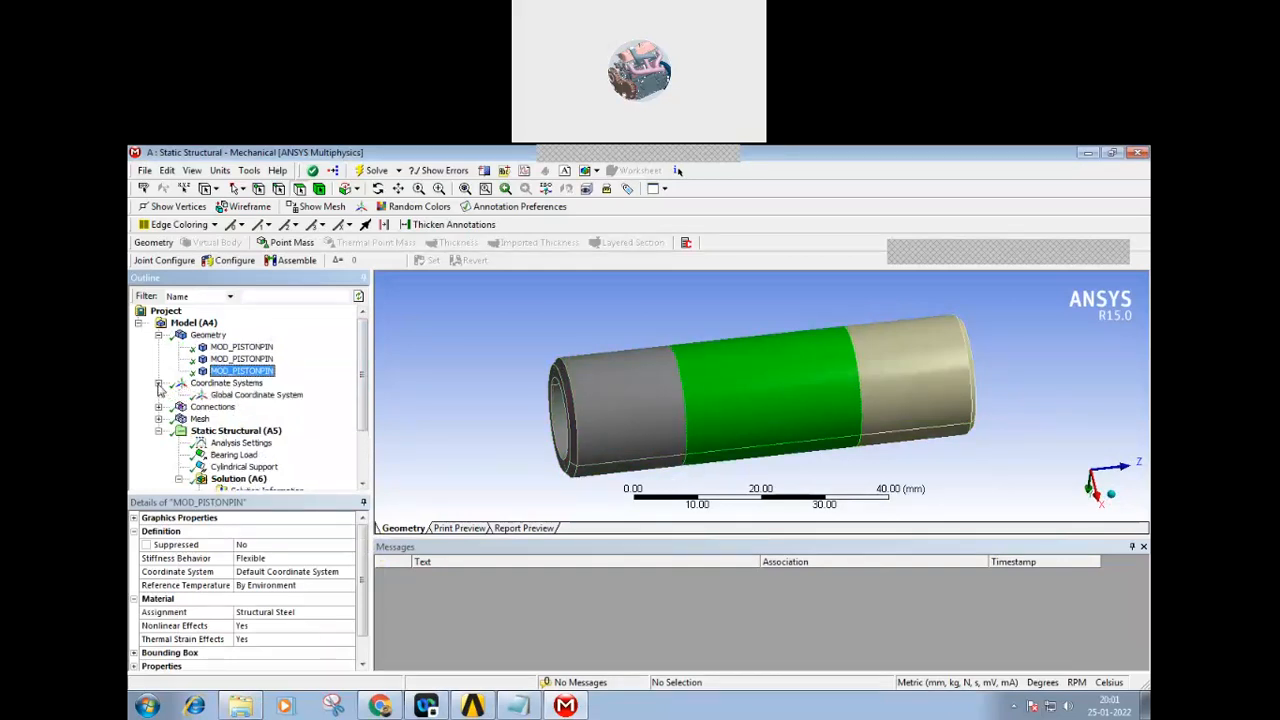
click(158, 407)
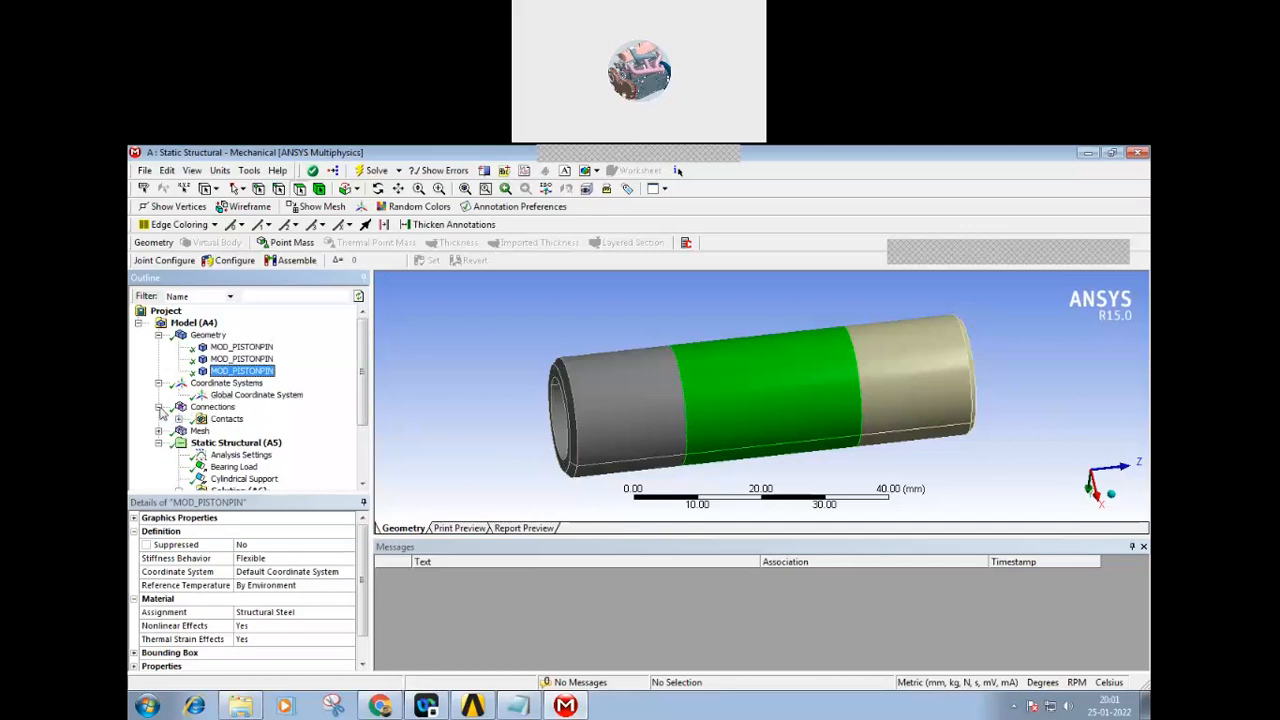
click(178, 419)
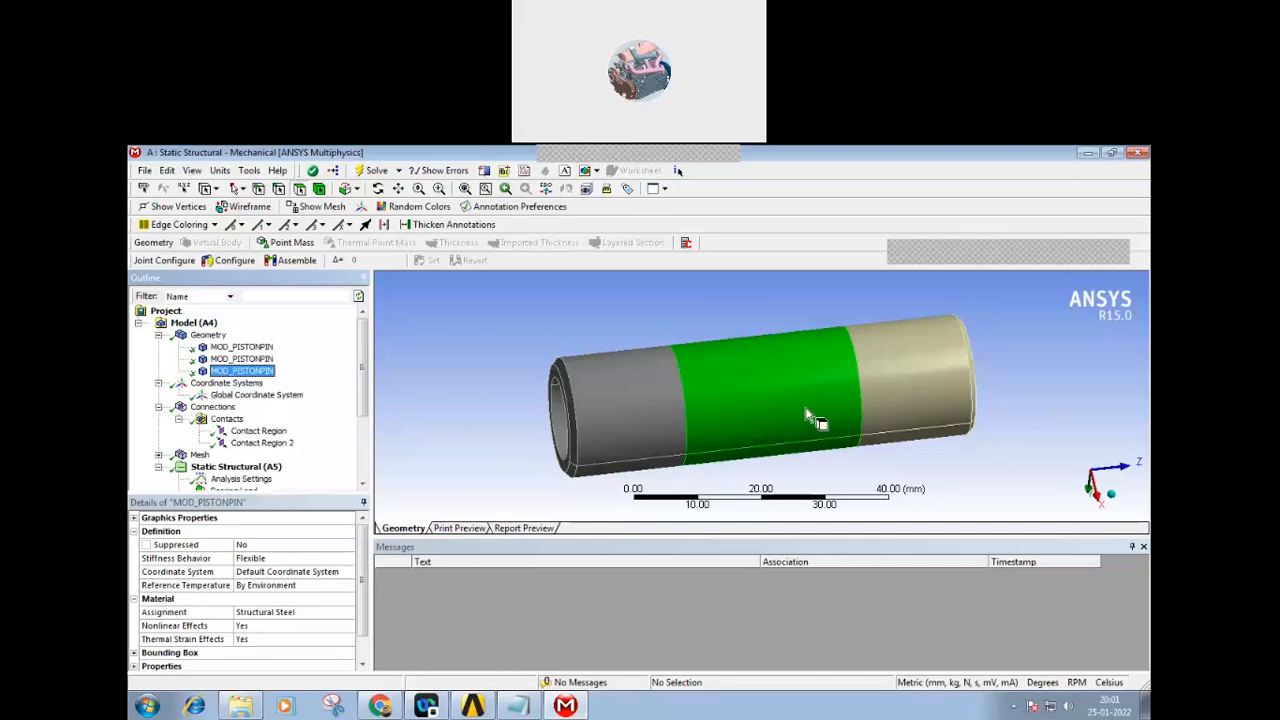
click(284, 433)
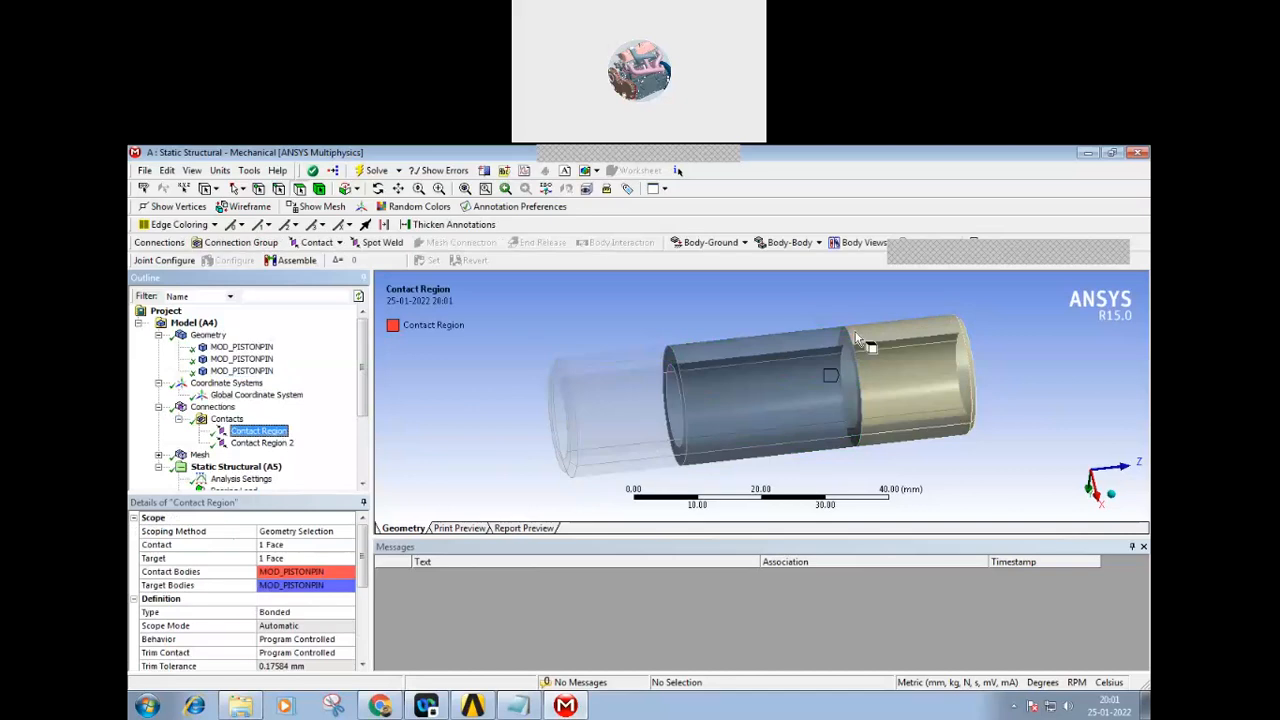
click(265, 443)
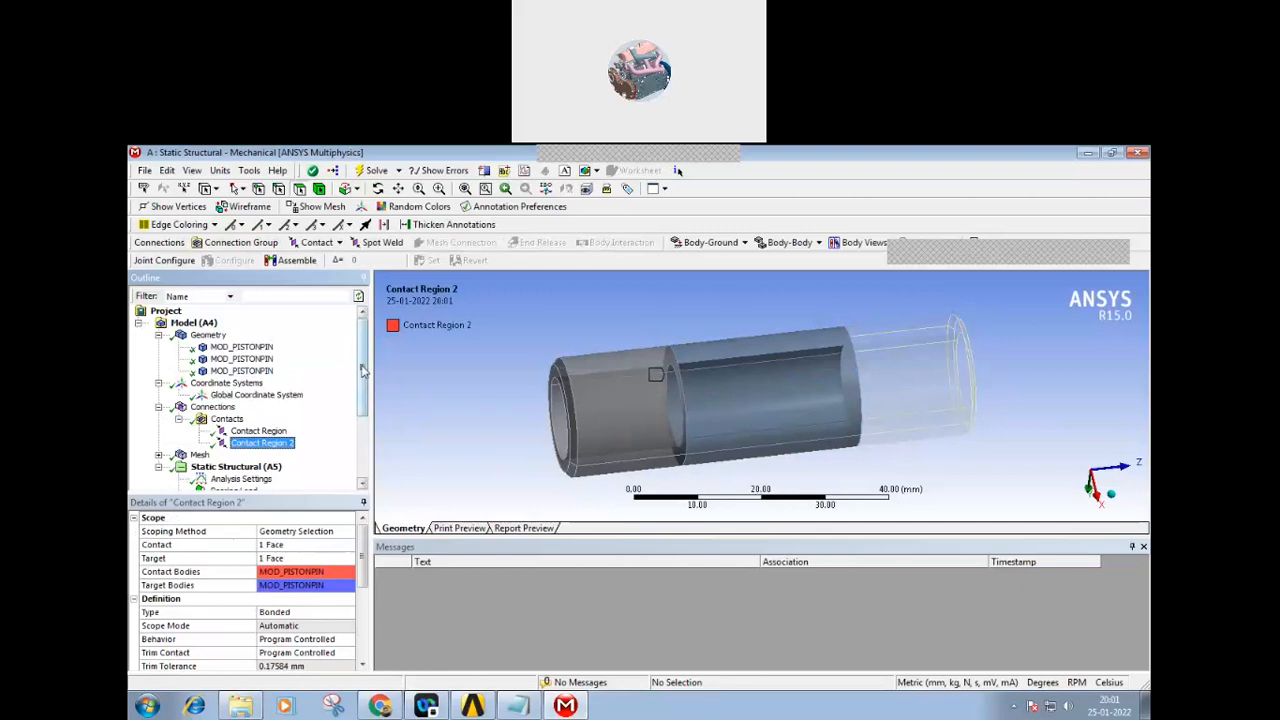
- Expand the Mesh branch and display the piston pin's mesh, examining the element density around the segment interfaces
drag(365, 370, 356, 417)
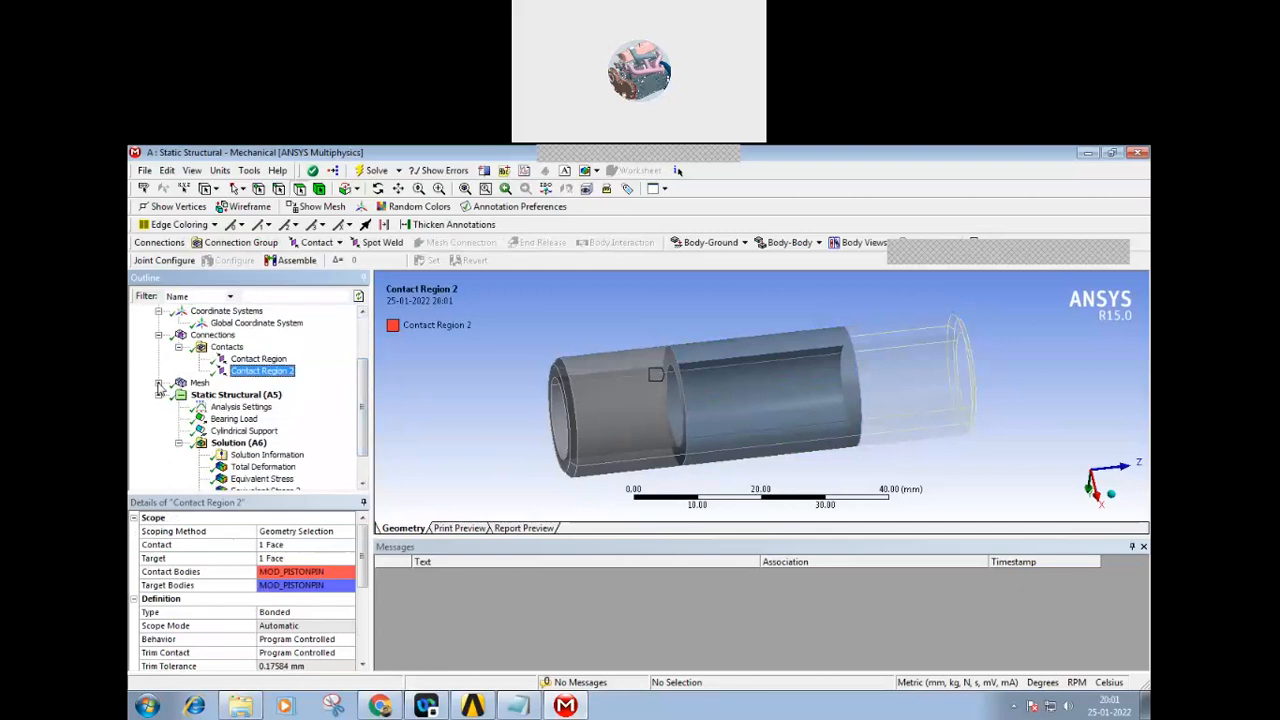
click(158, 384)
click(199, 383)
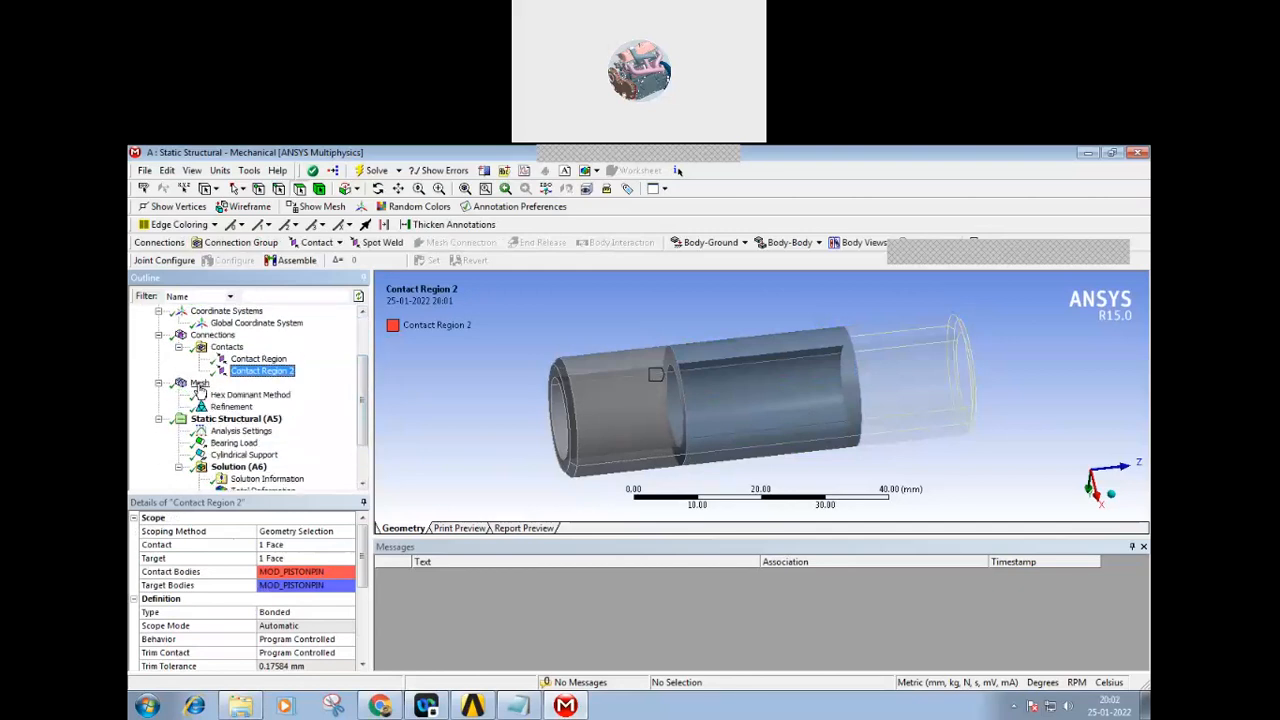
mouse_move(800, 449)
middle_down()
mouse_move(800, 468)
mouse_move(775, 448)
middle_up()
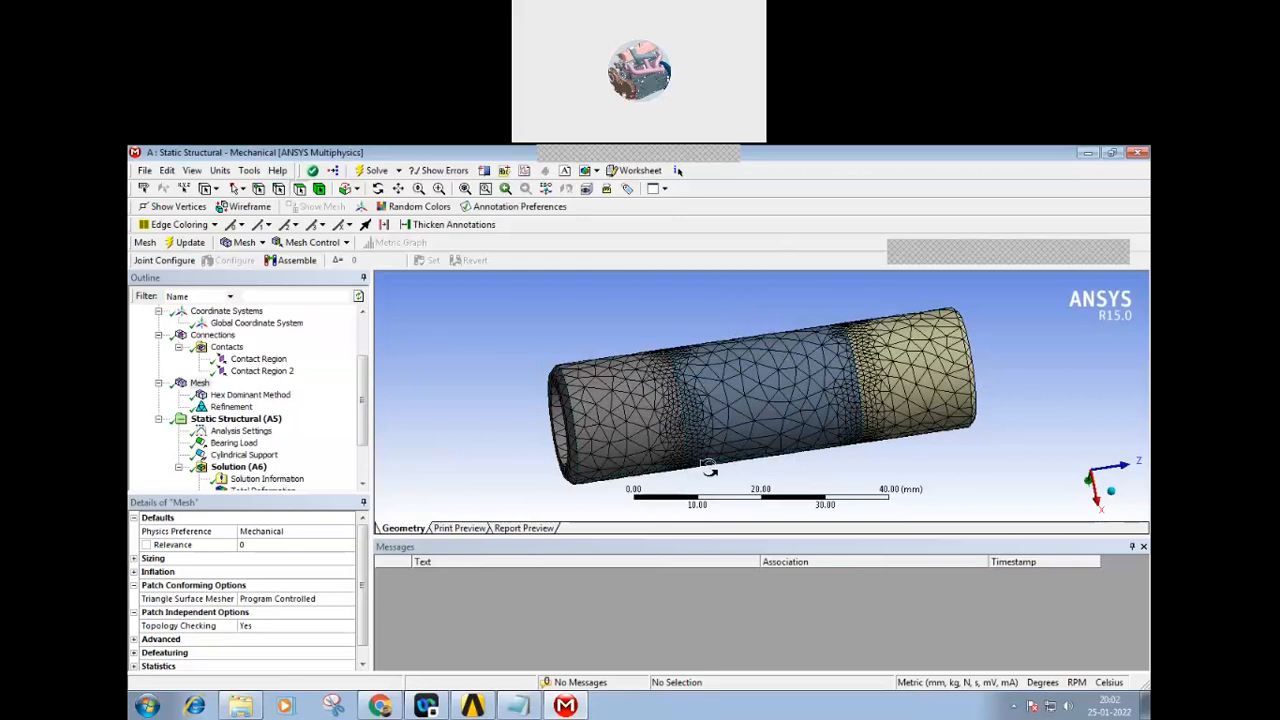
drag(708, 470, 640, 458)
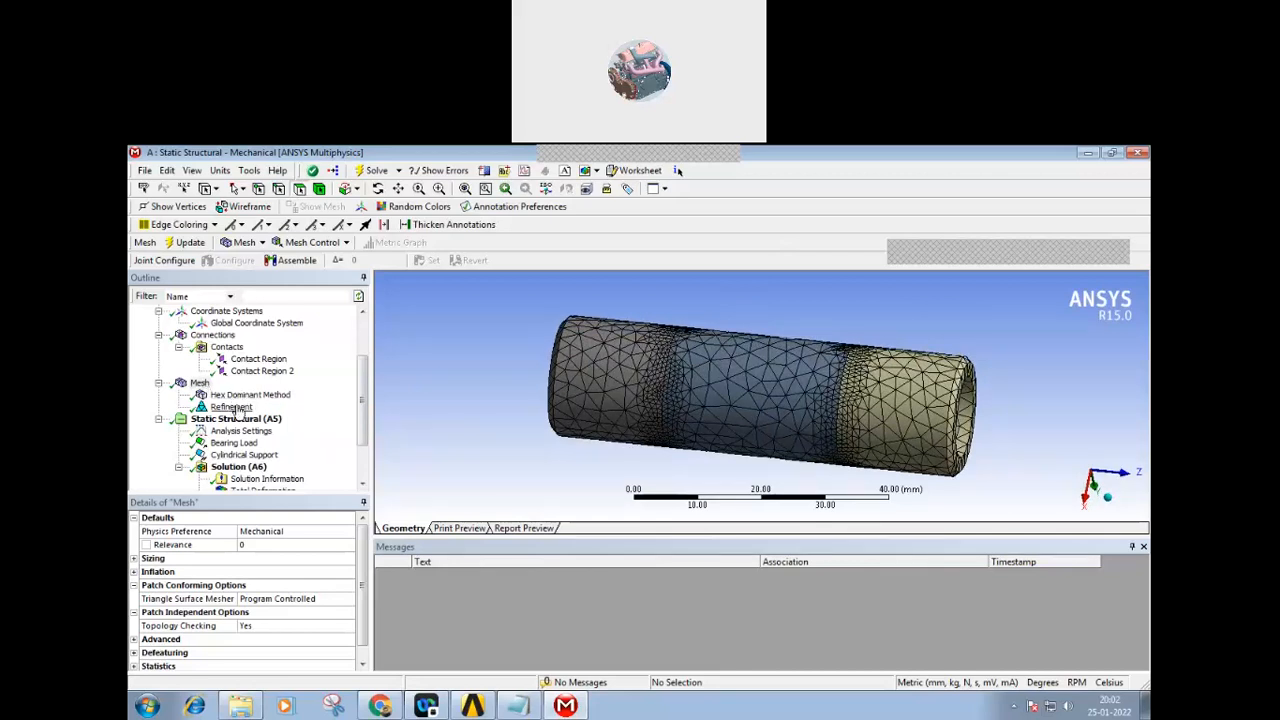
- Check which mesh controls can be inserted under Mesh, such as Sizing and Refinement, without adding one
click(200, 384)
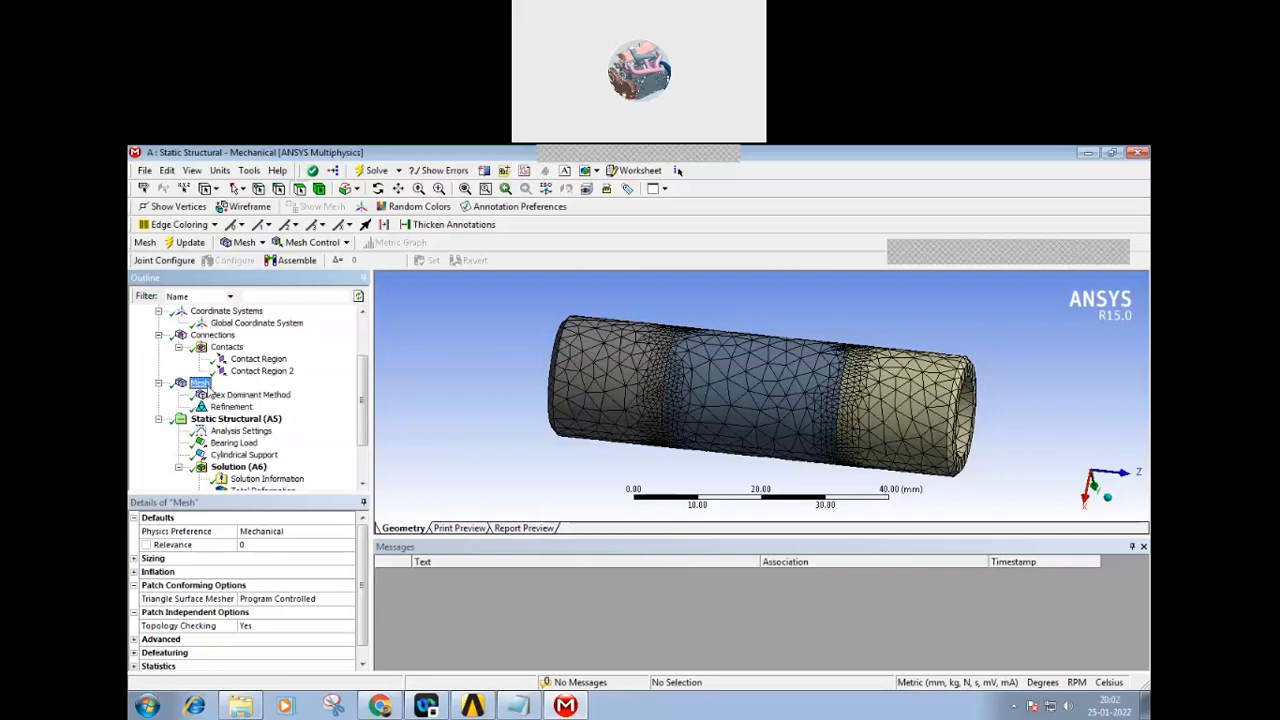
right_click(205, 391)
mouse_move(243, 398)
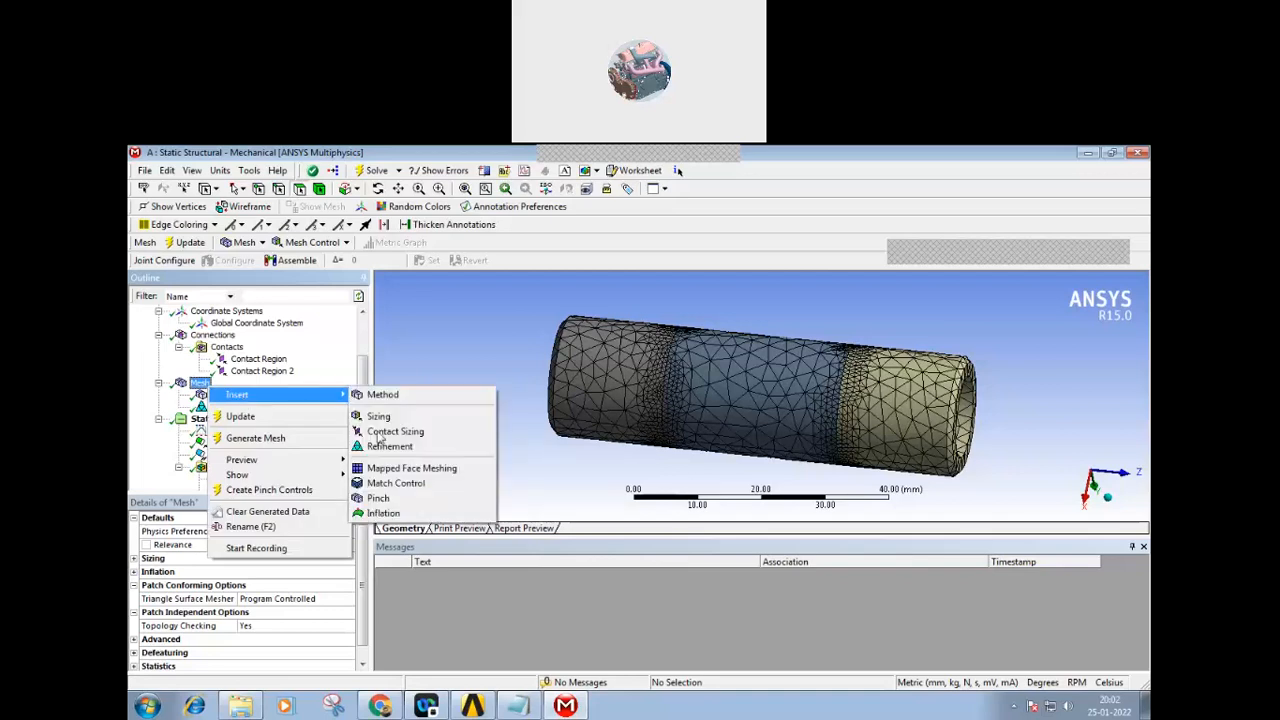
click(471, 328)
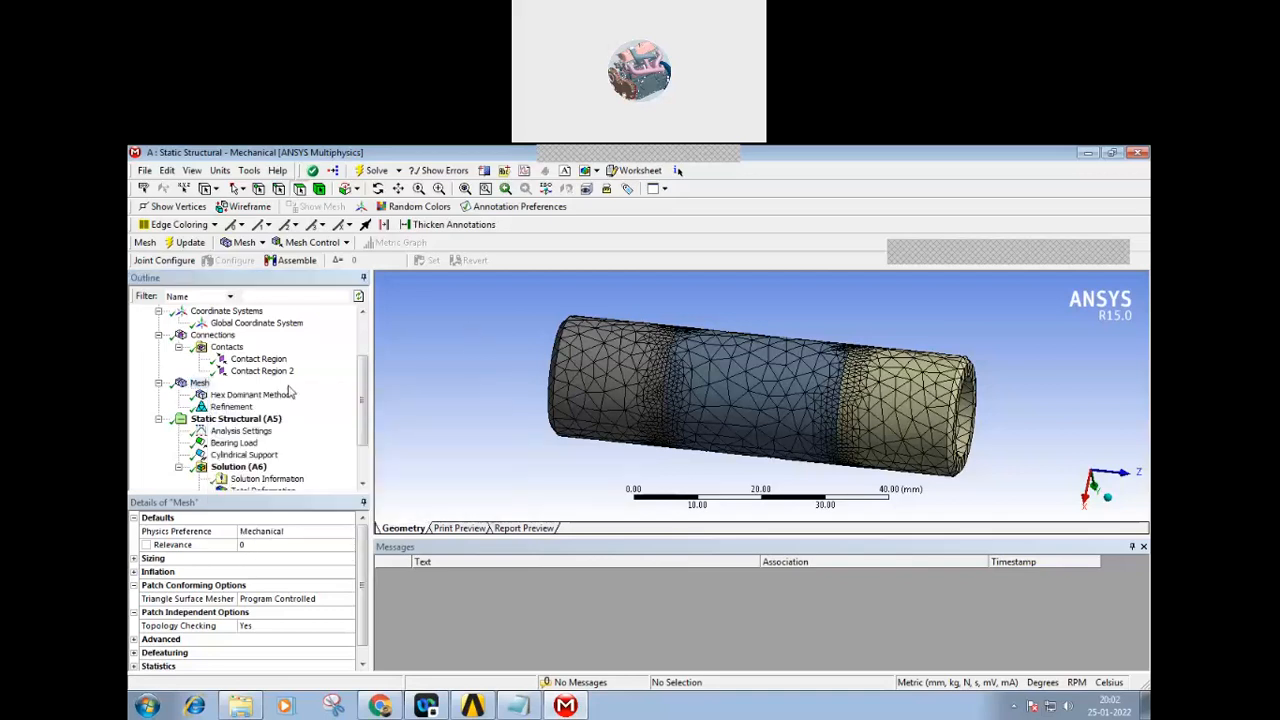
- Inspect the mesh Refinement's settings and highlight the edges it is scoped to at the segment interfaces
click(238, 408)
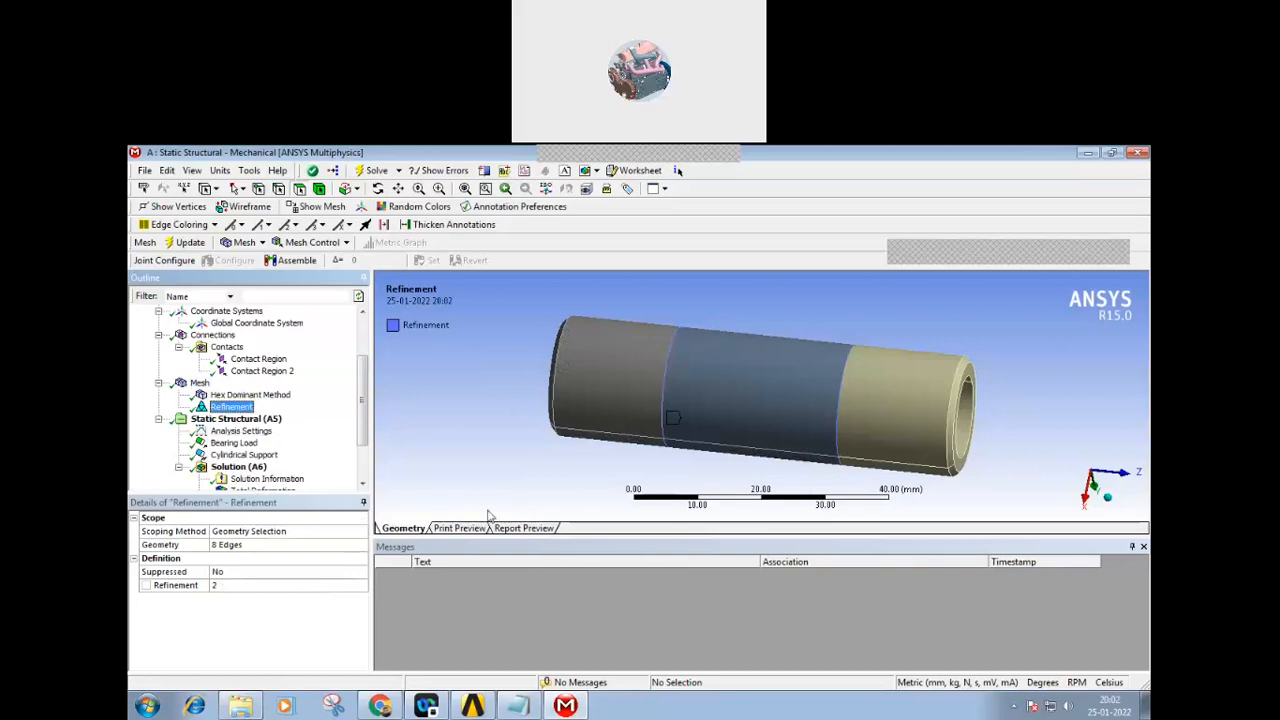
click(233, 548)
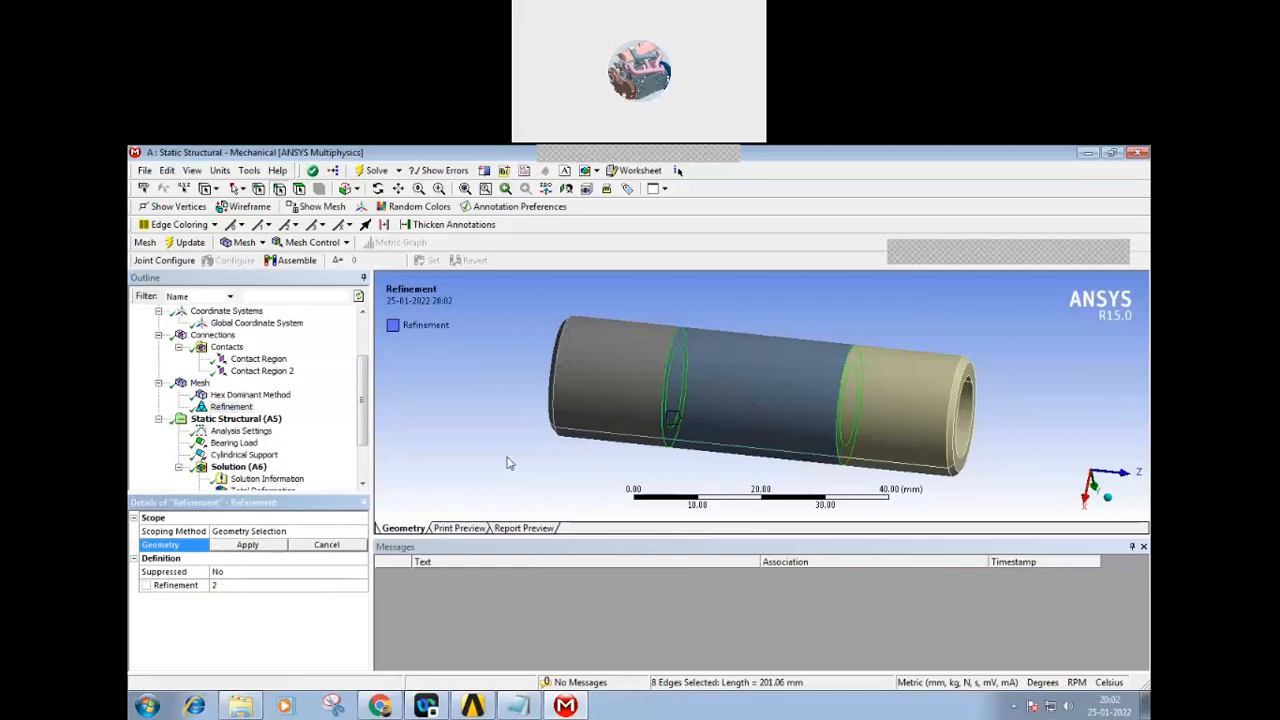
middle_drag(496, 445, 478, 456)
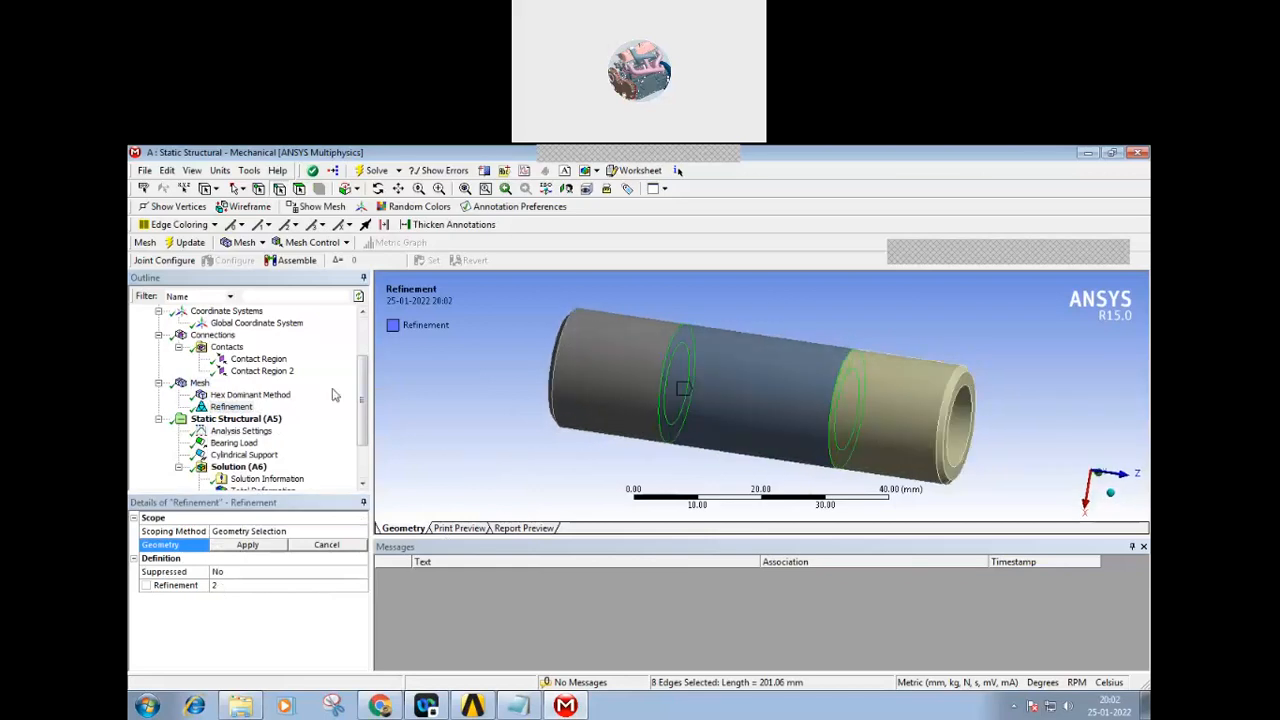
- Highlight the two end segments of the piston pin one after the other from the Geometry bodies
click(232, 406)
scroll(250, 370, up, 2)
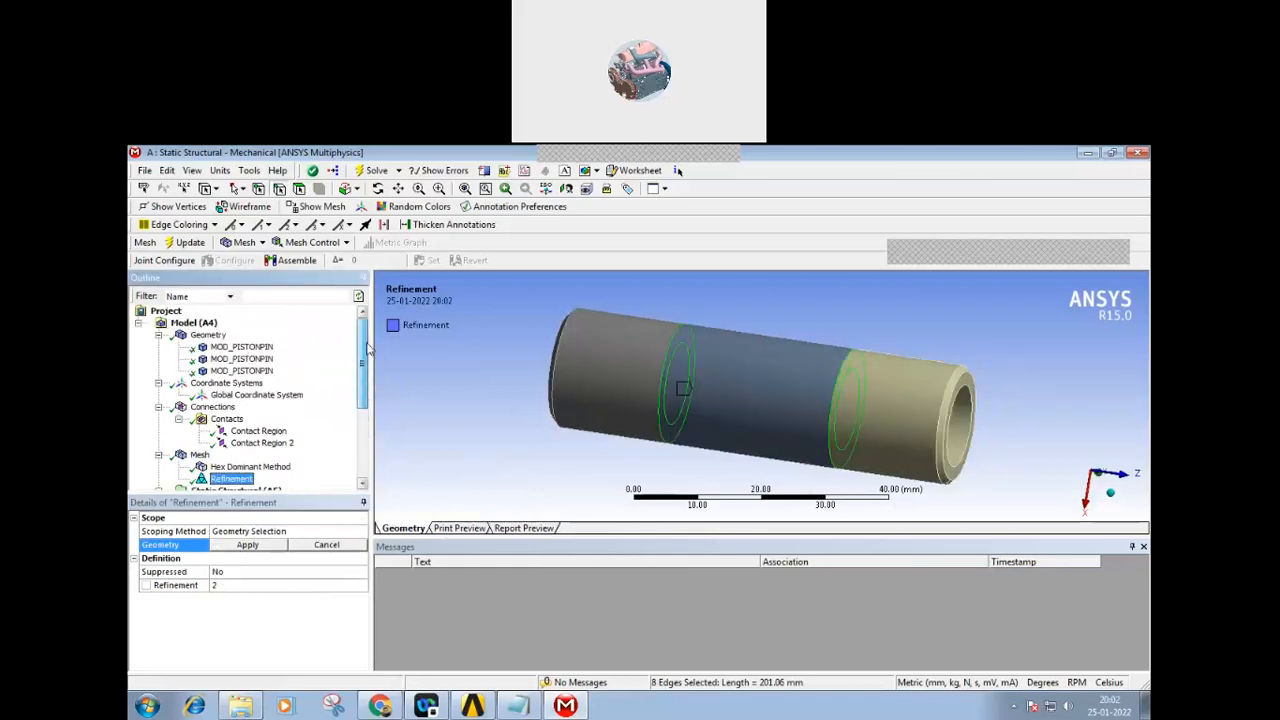
click(241, 347)
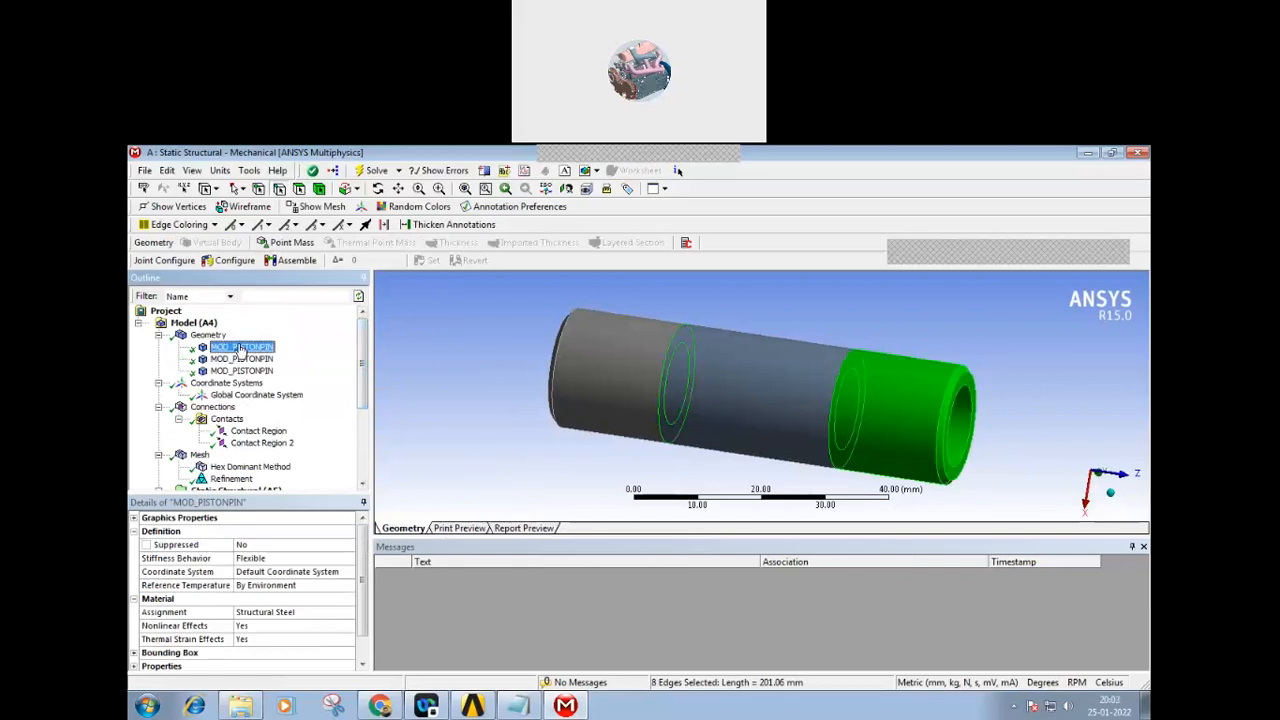
click(445, 379)
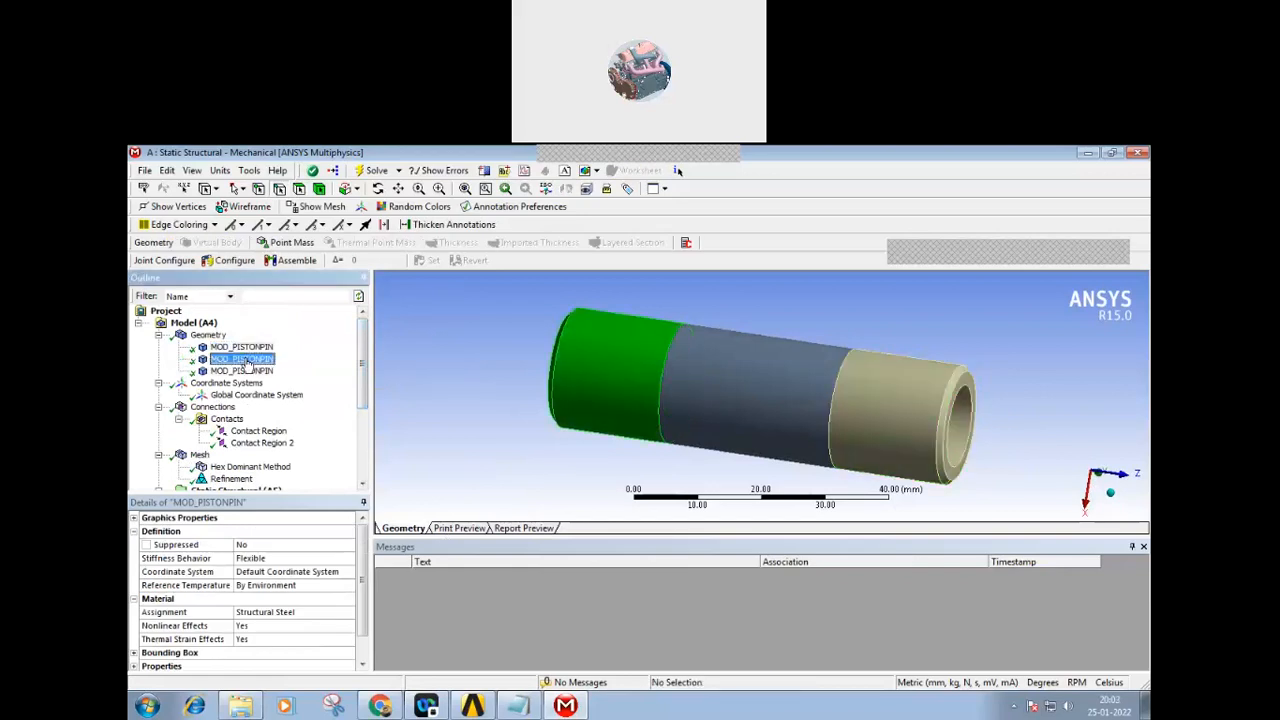
click(250, 347)
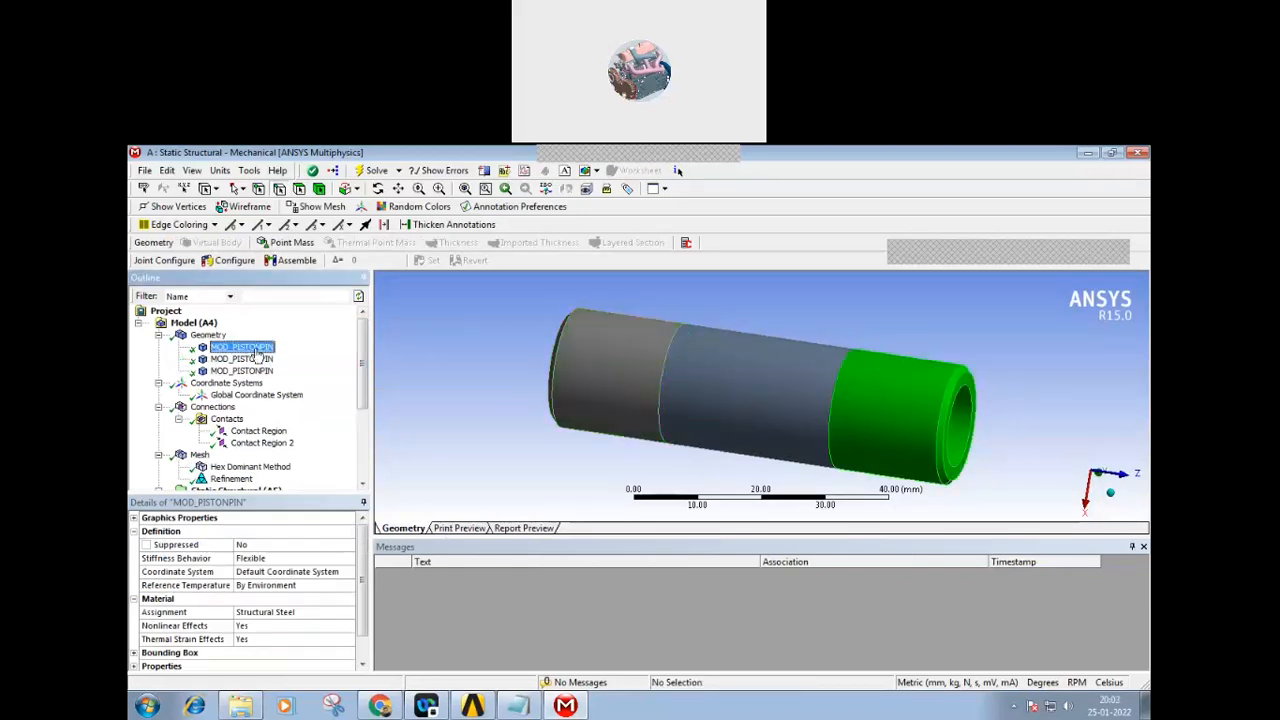
- Hide the middle pin segment to examine the end segments' facing surfaces, and show it again
click(263, 372)
right_click(264, 373)
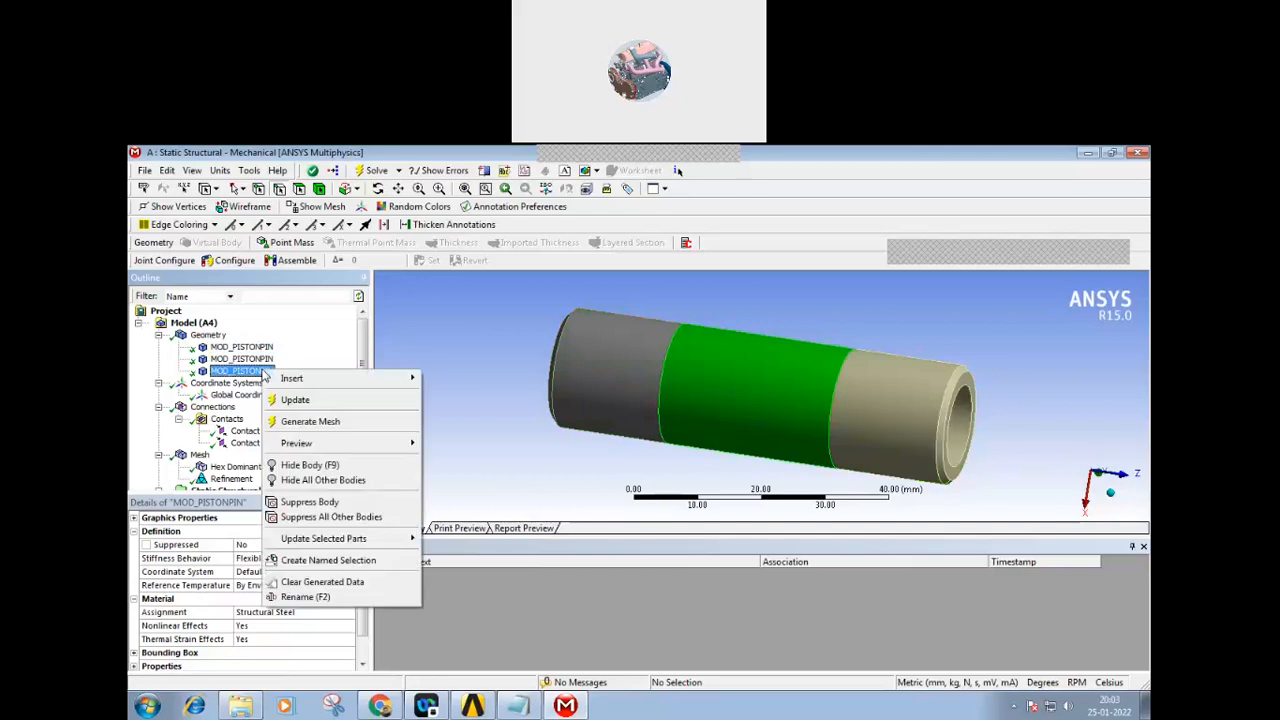
click(290, 466)
middle_drag(487, 436, 472, 442)
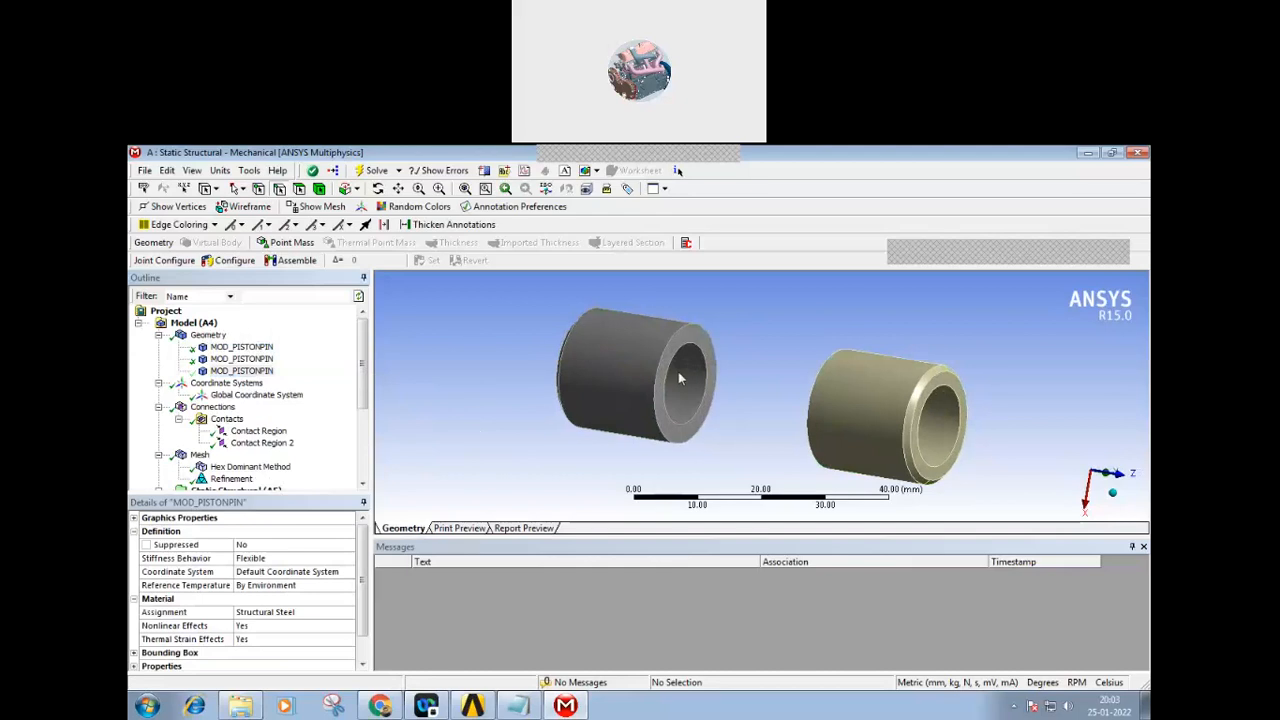
mouse_move(592, 441)
middle_down()
mouse_move(697, 461)
mouse_move(570, 450)
middle_up()
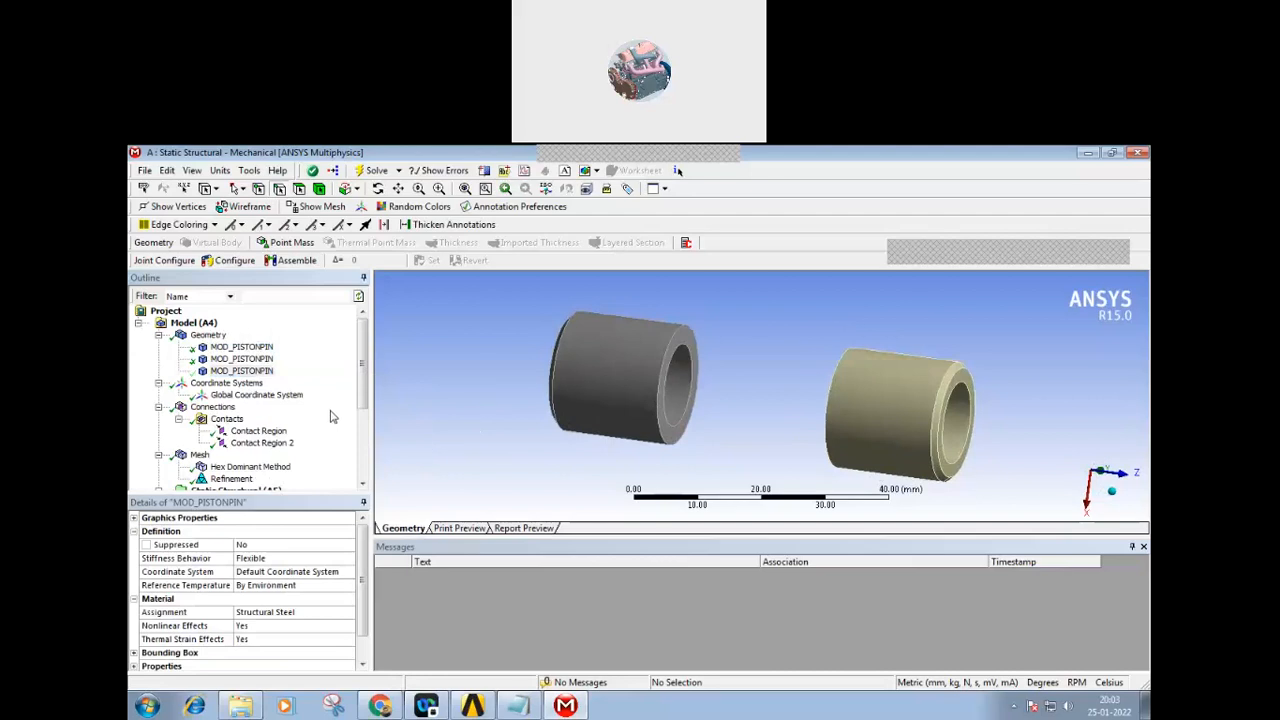
right_click(266, 376)
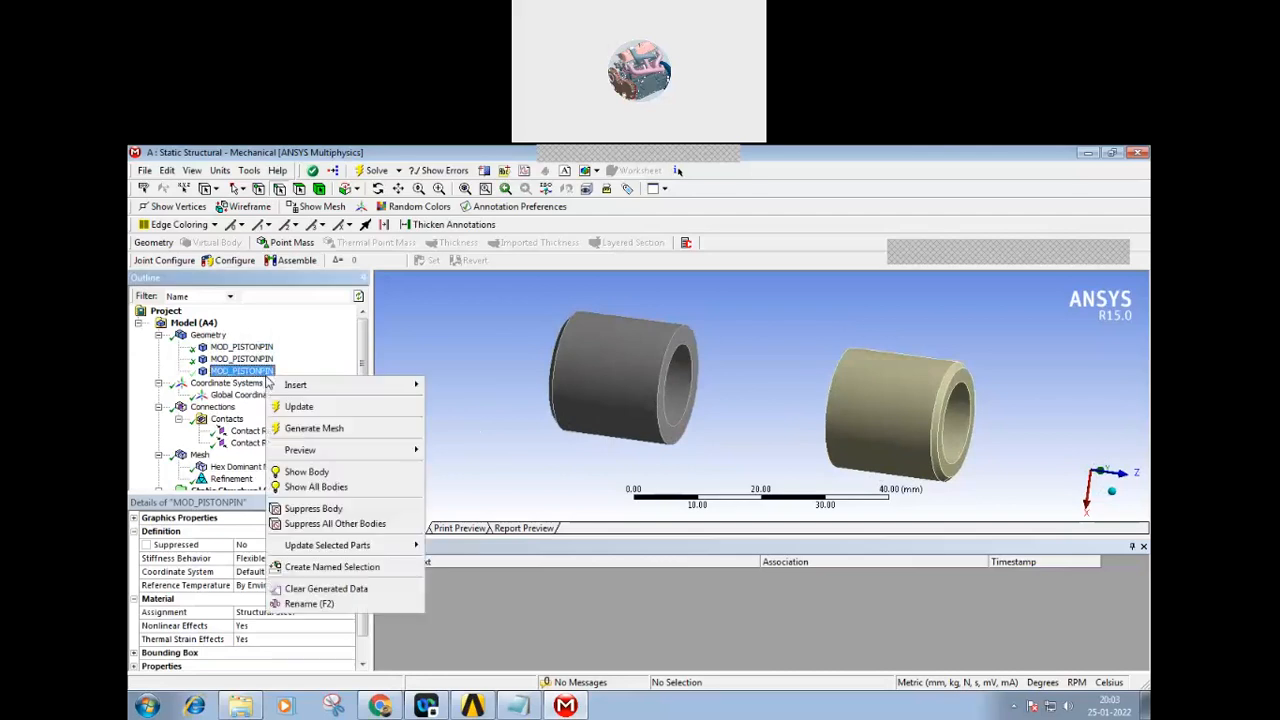
click(304, 472)
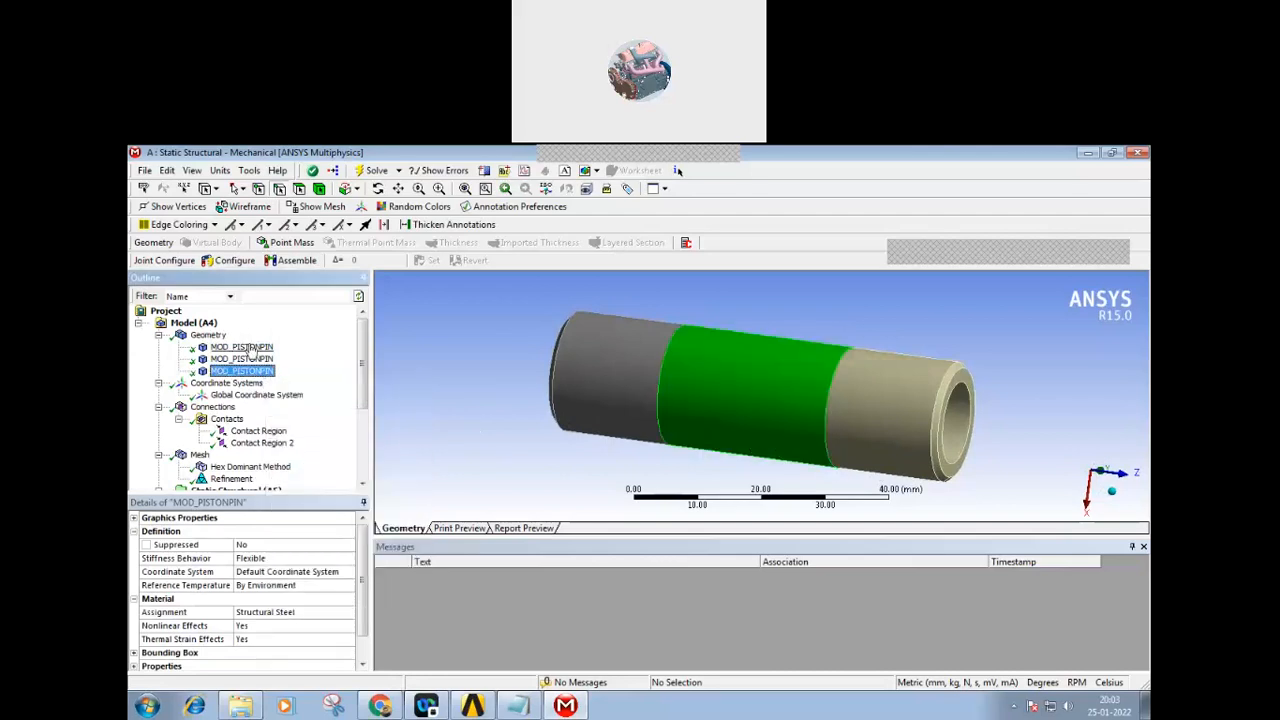
- Hide both end segments and examine the middle segment alone, including its edges in the mesh Refinement
click(250, 347)
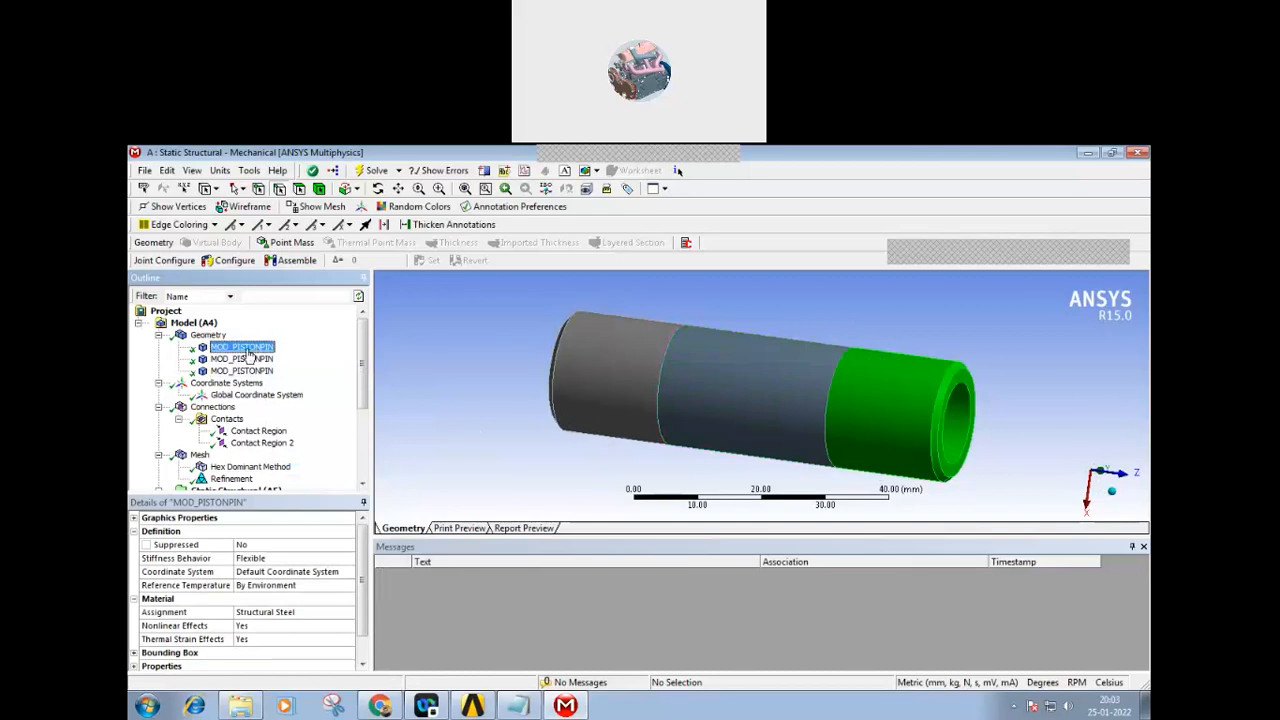
ctrl+click(248, 358)
right_click(251, 358)
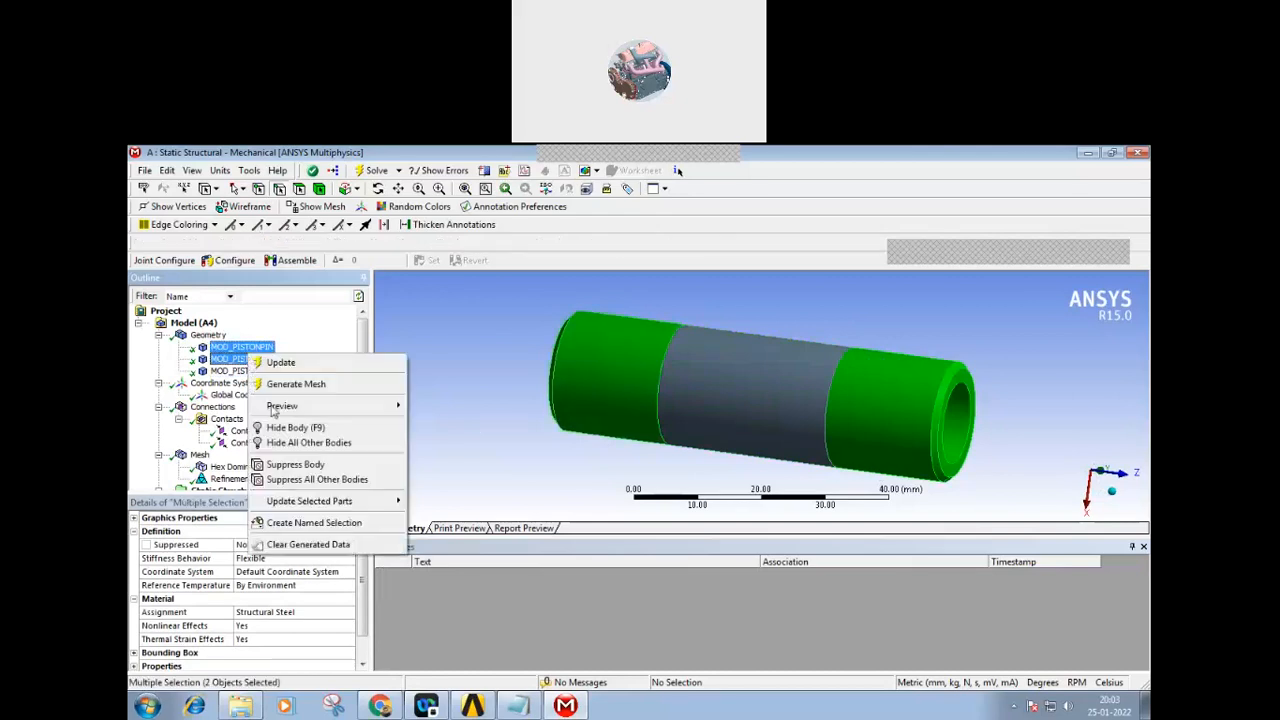
click(295, 427)
middle_drag(494, 385, 431, 377)
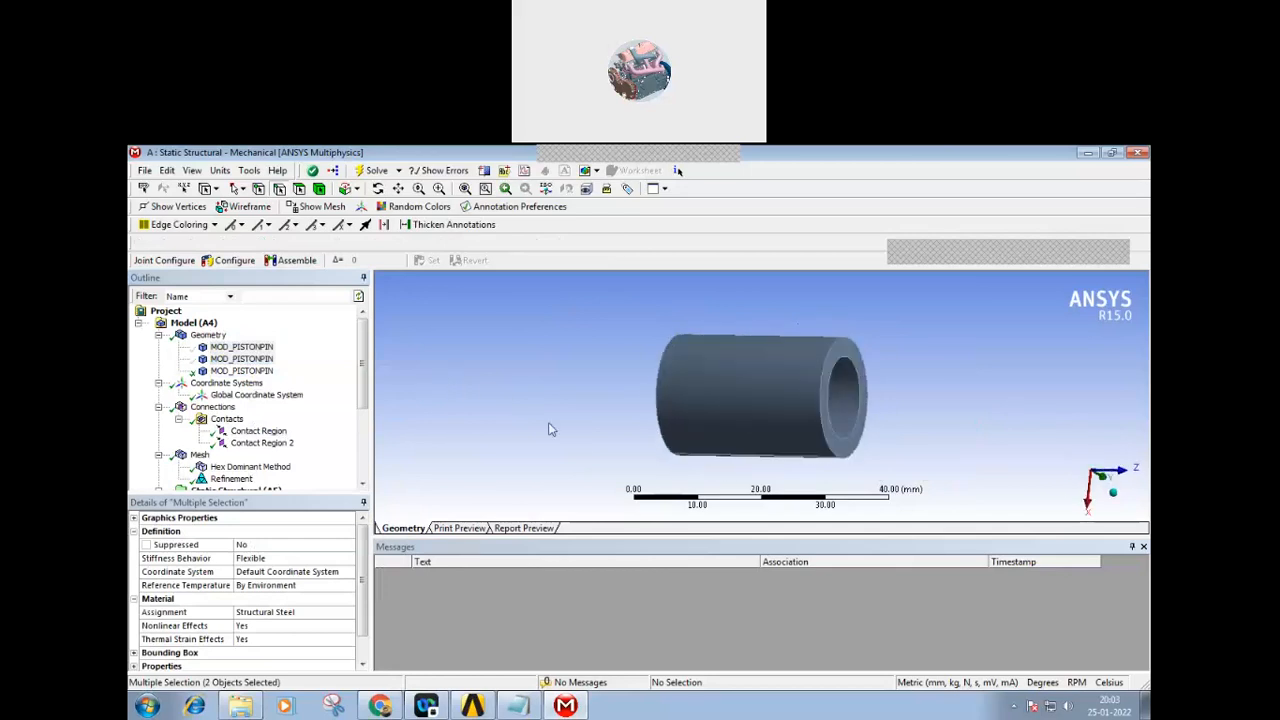
middle_drag(480, 428, 540, 430)
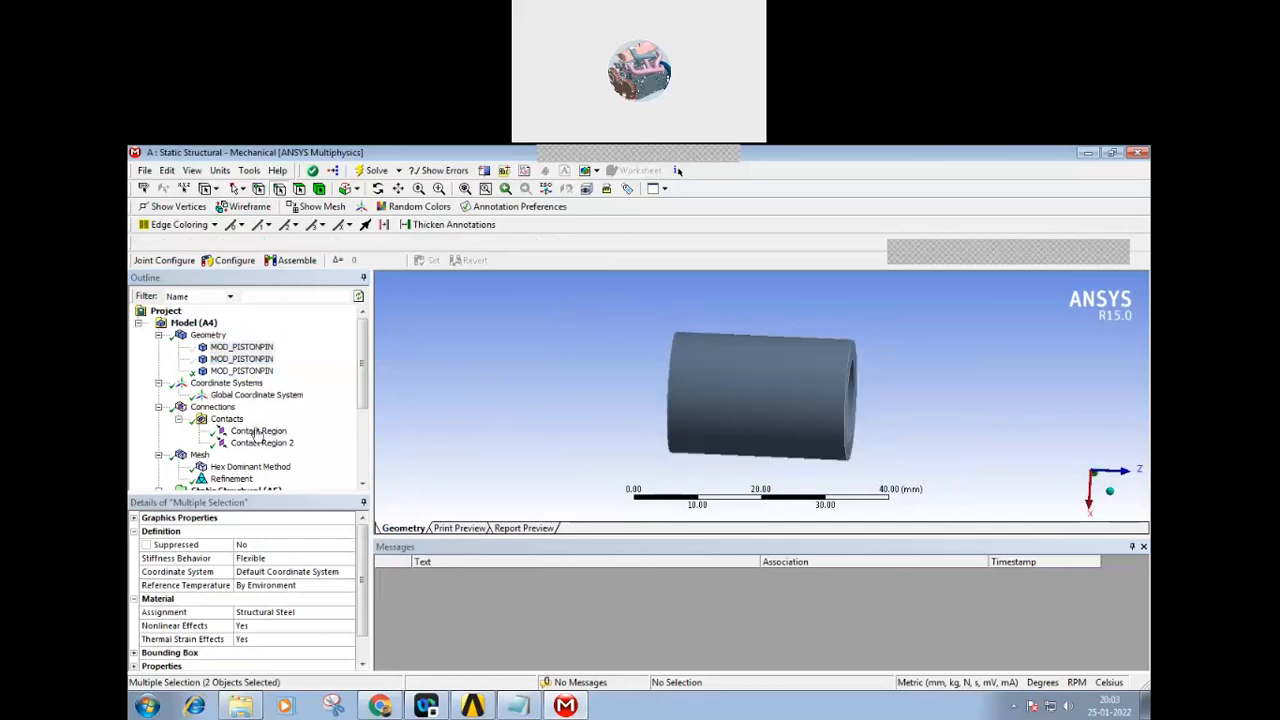
click(231, 479)
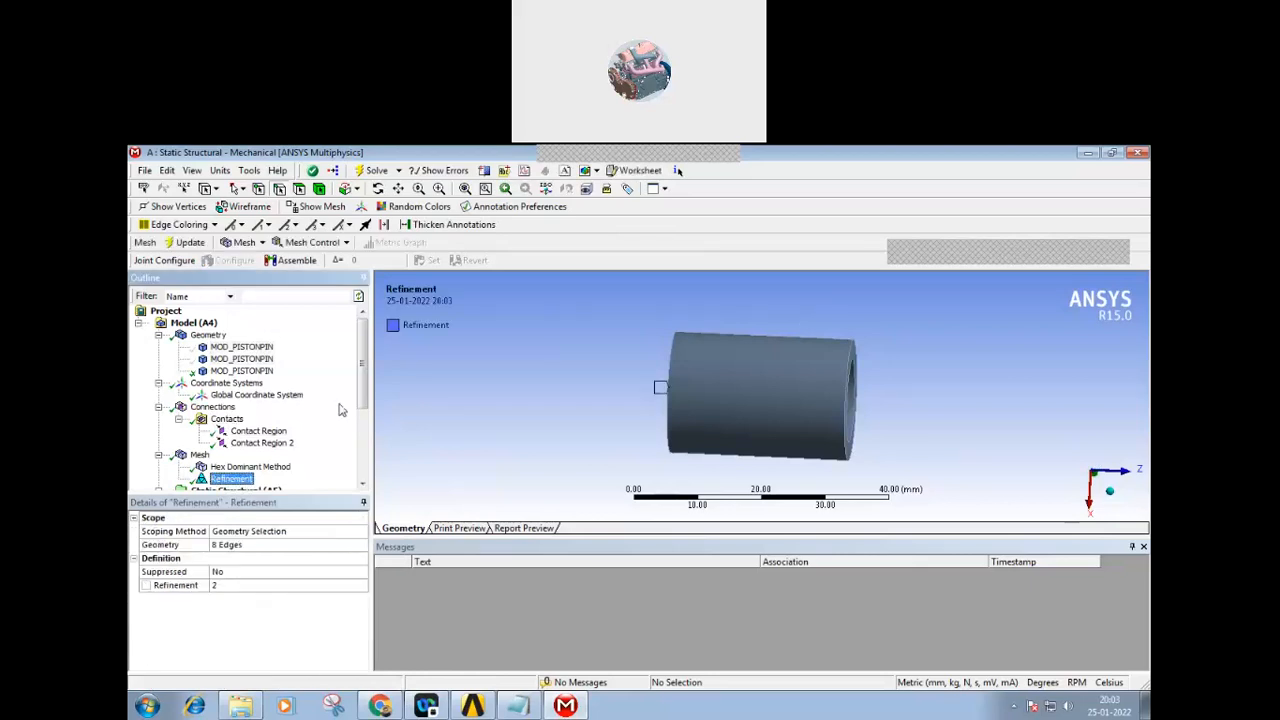
middle_drag(542, 387, 508, 412)
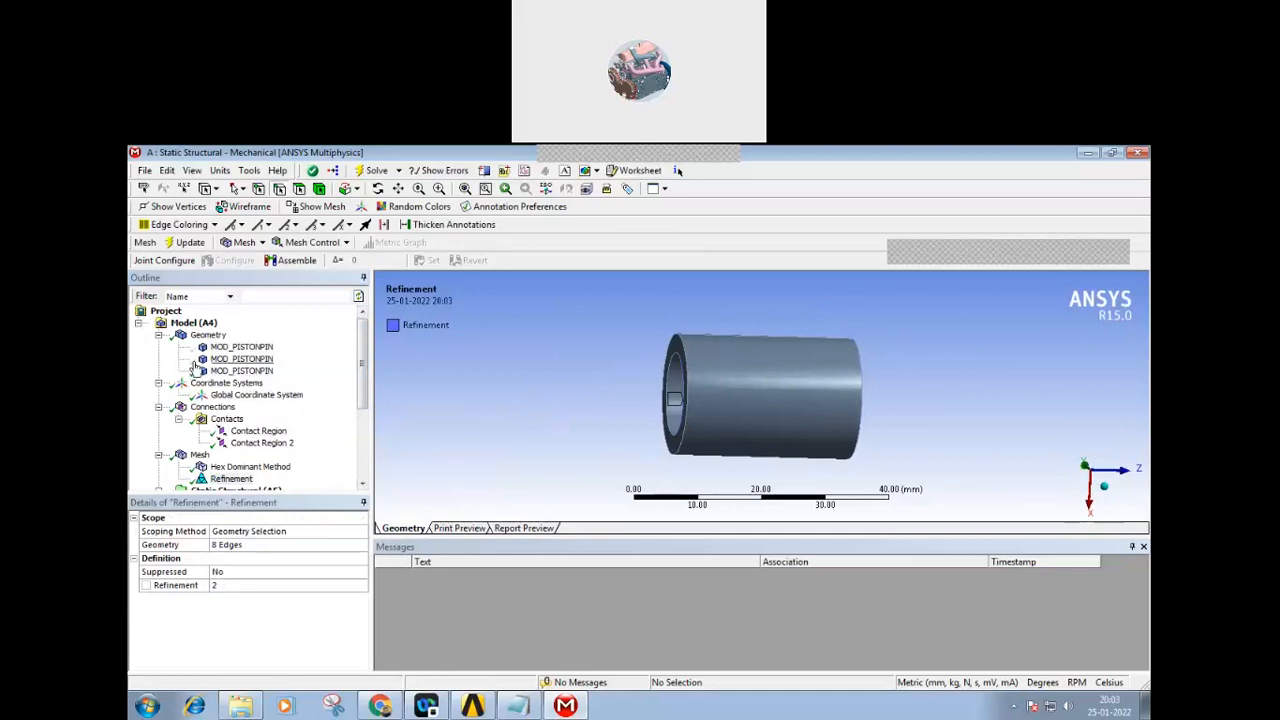
- Show both hidden end segments again to view the complete piston pin
click(231, 347)
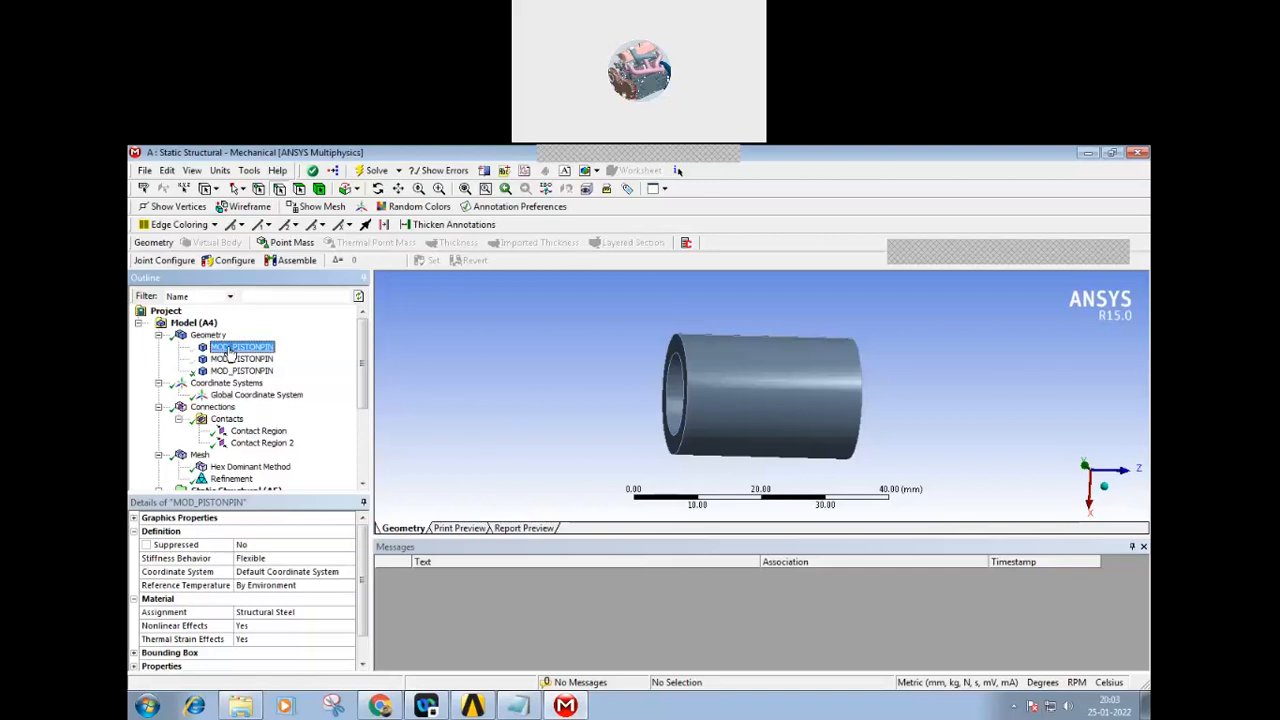
ctrl+click(230, 358)
right_click(230, 360)
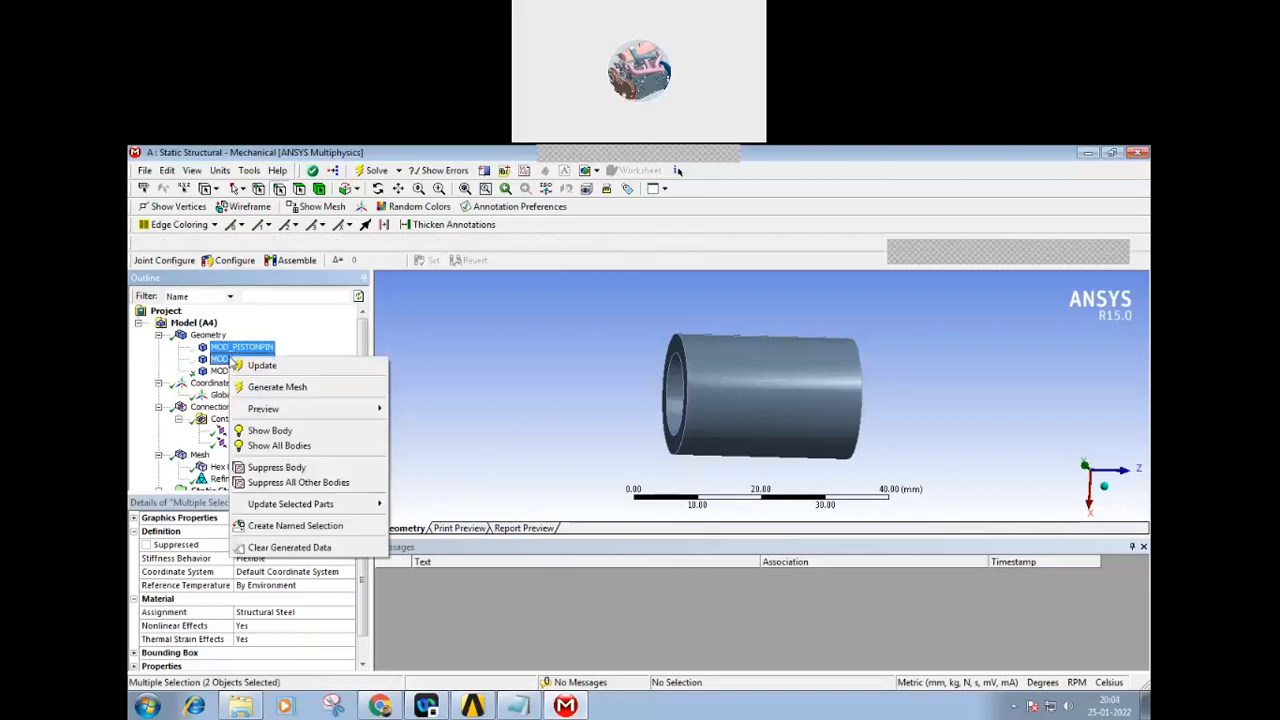
click(270, 430)
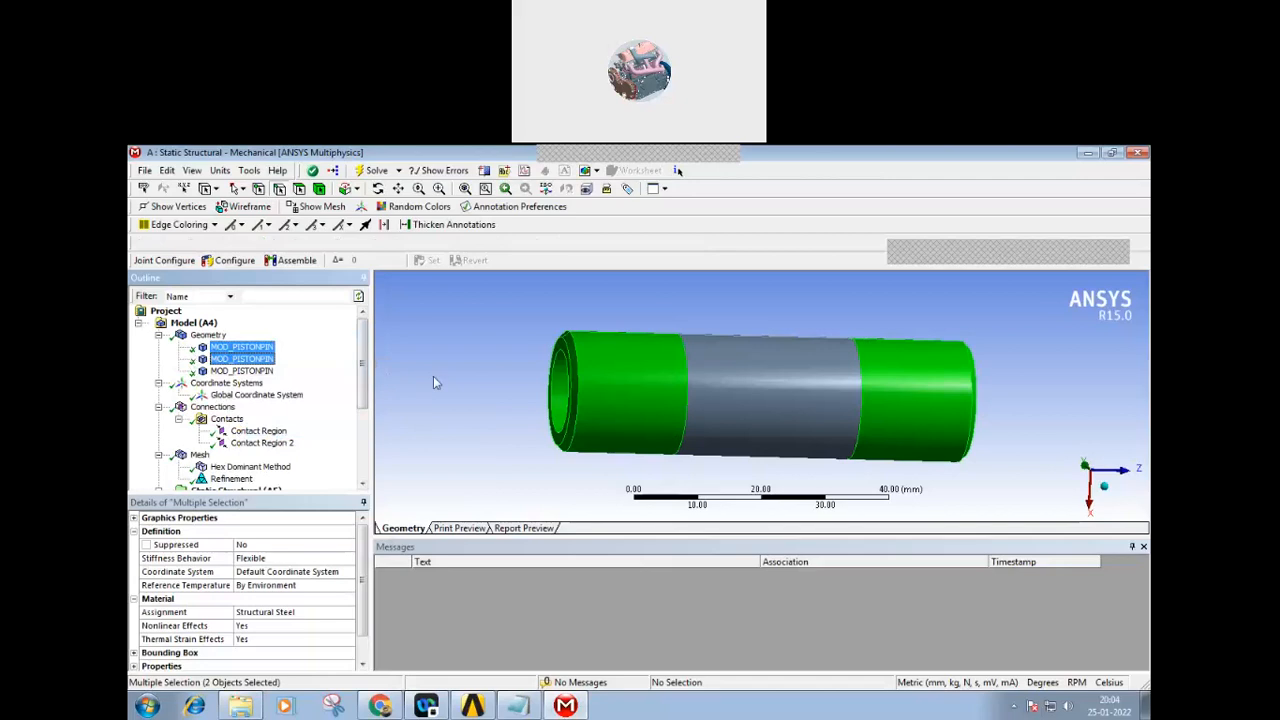
middle_drag(442, 414, 392, 412)
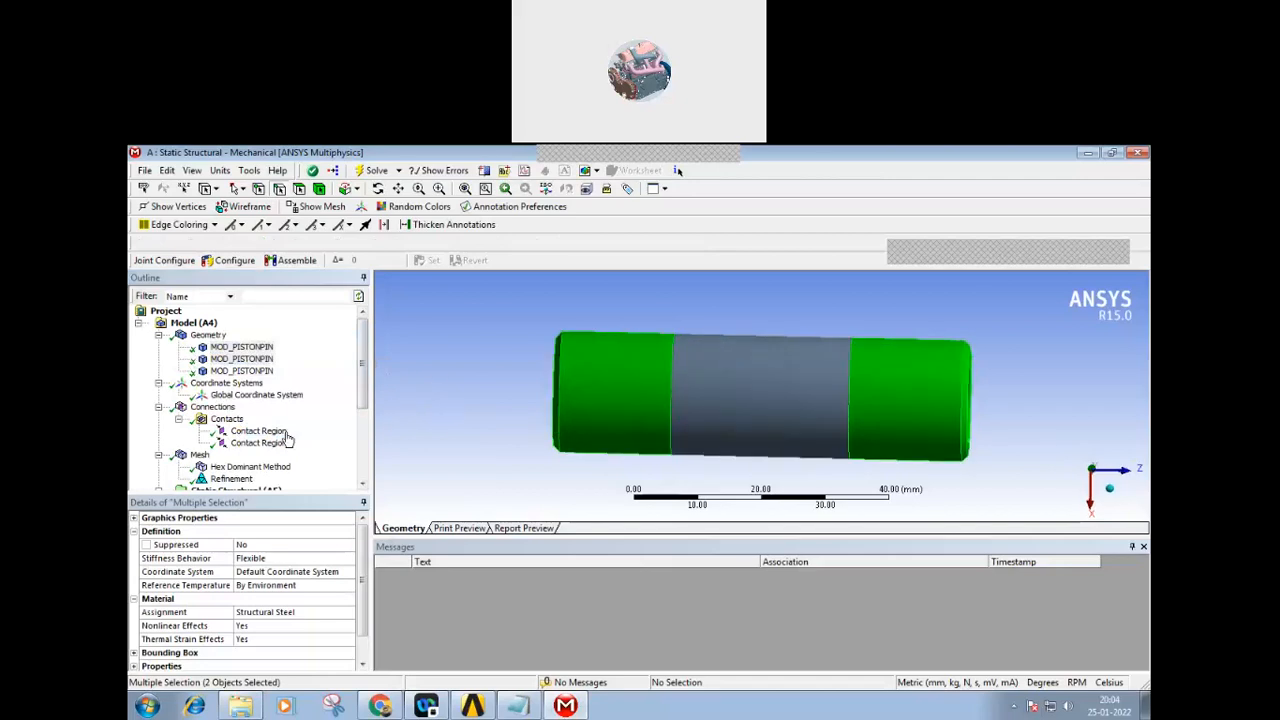
- Collapse the Connections, Coordinate Systems and Geometry branches of the model tree
click(158, 407)
click(158, 384)
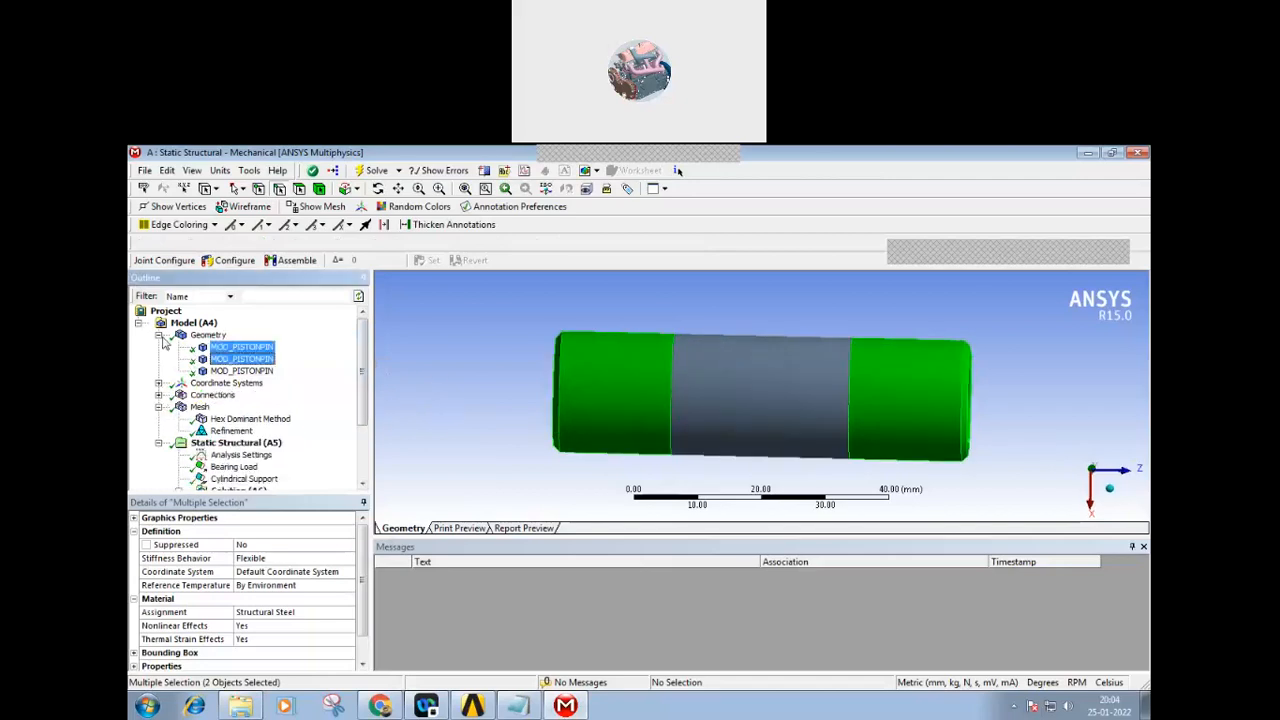
click(158, 335)
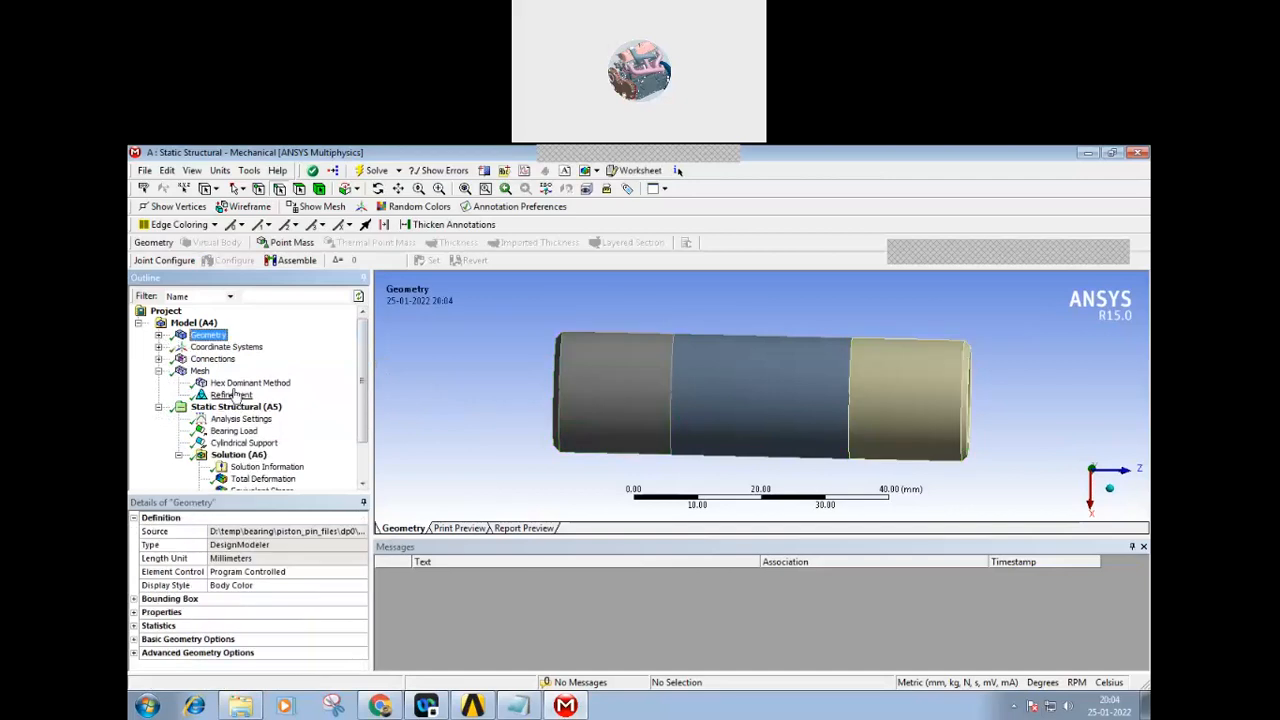
- Review the scopes of the Hex Dominant Method and Refinement, and display the mesh around the segment interfaces
click(240, 384)
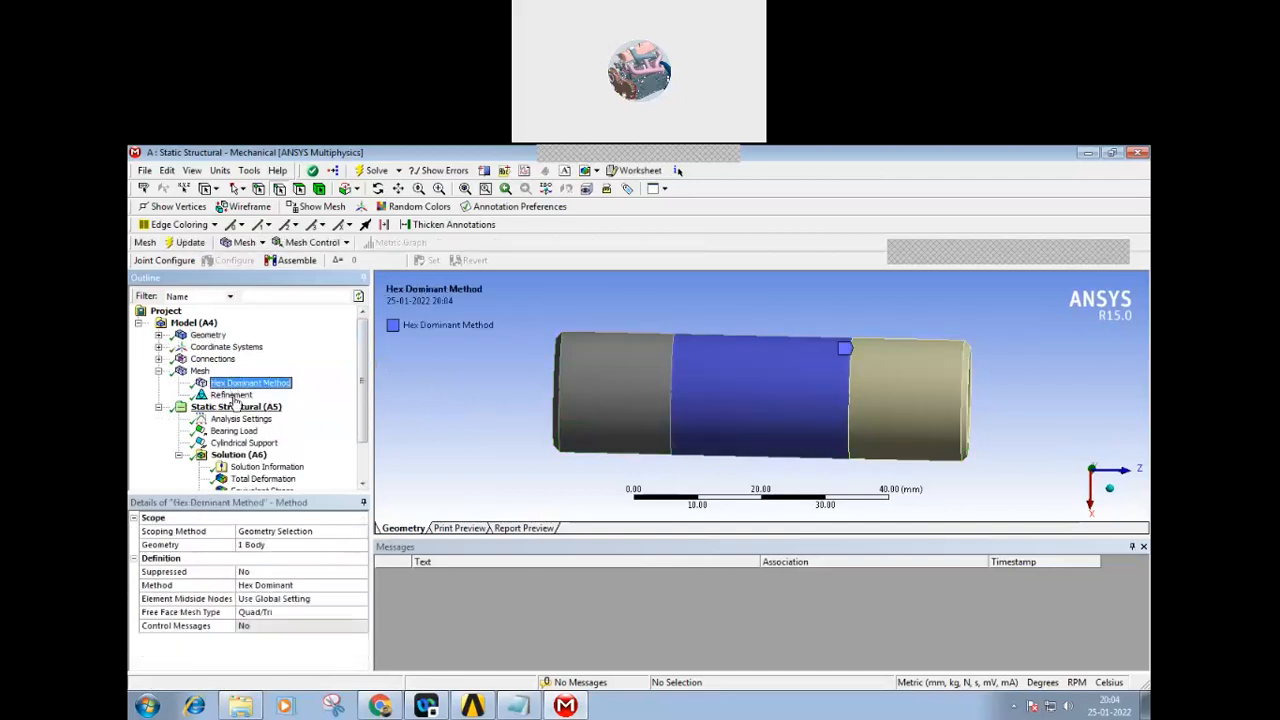
click(231, 395)
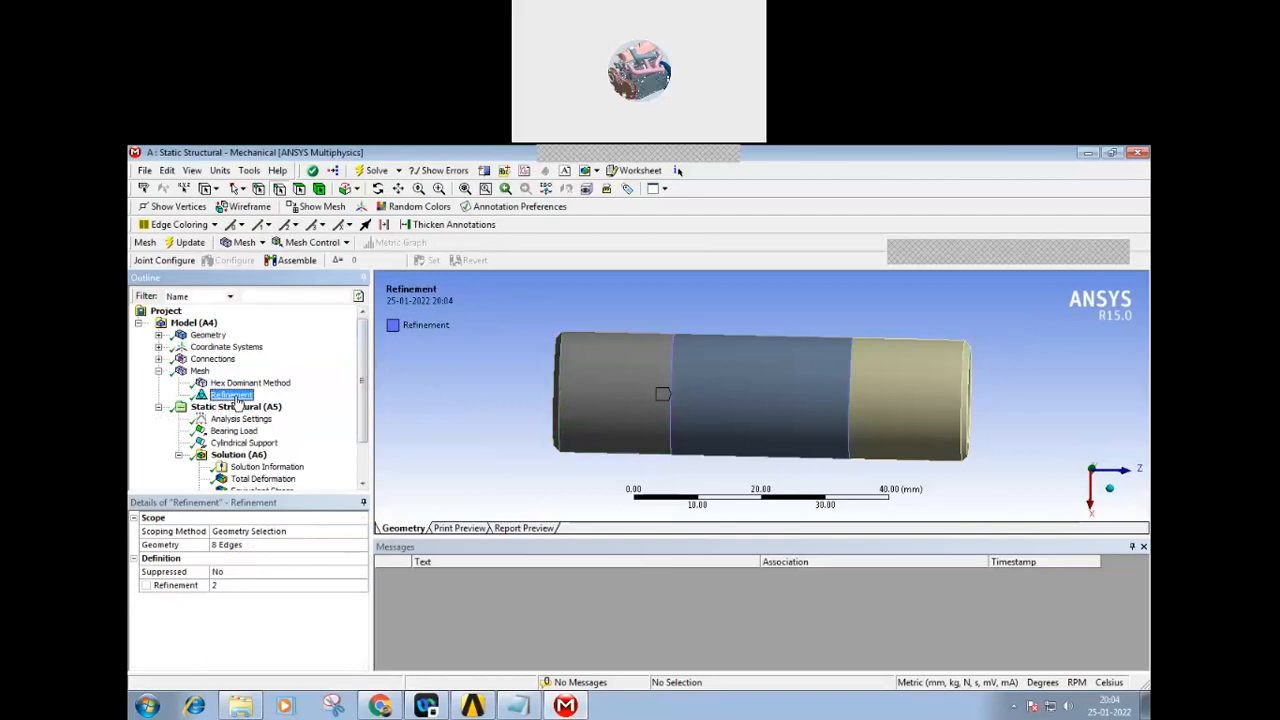
middle_drag(507, 418, 455, 438)
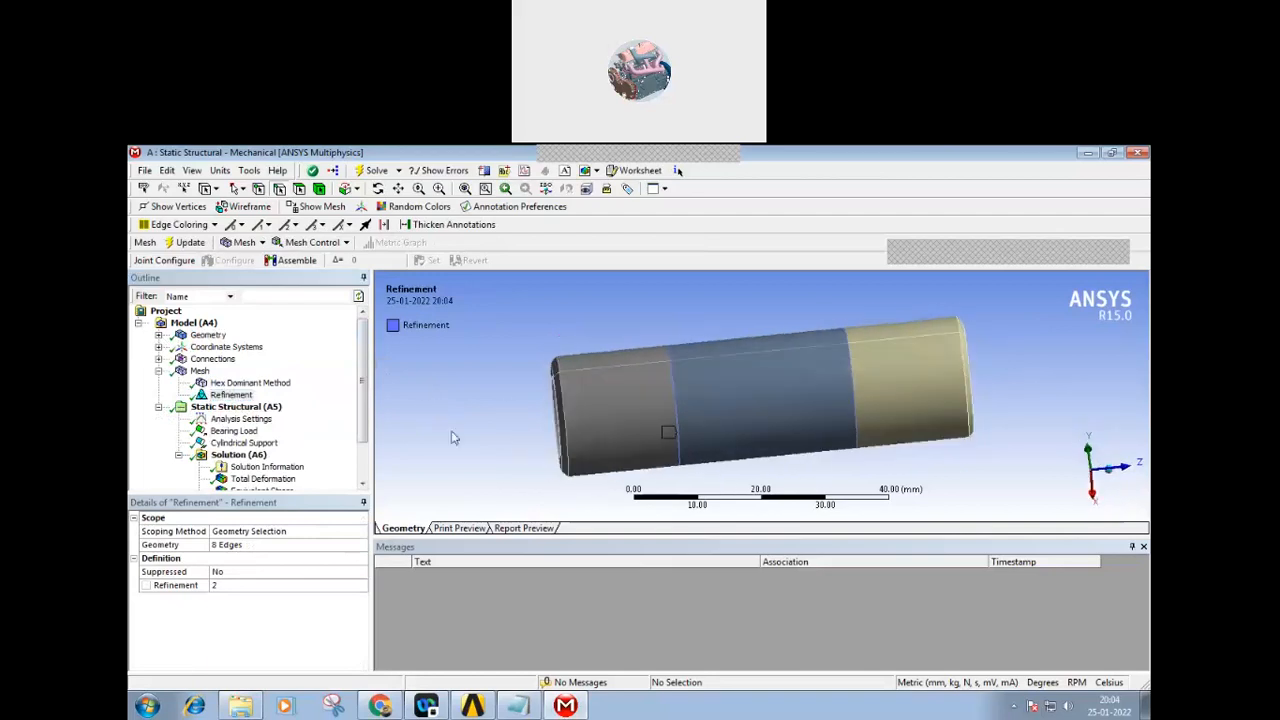
click(199, 371)
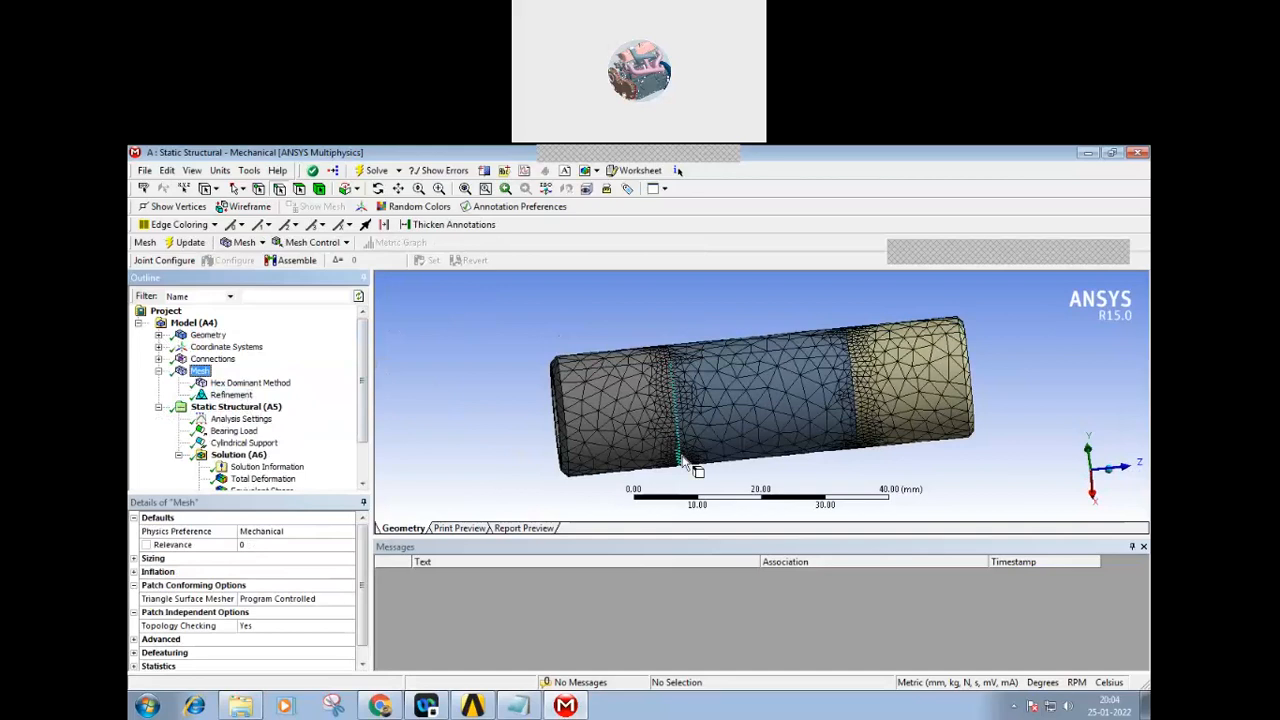
middle_drag(689, 466, 665, 340)
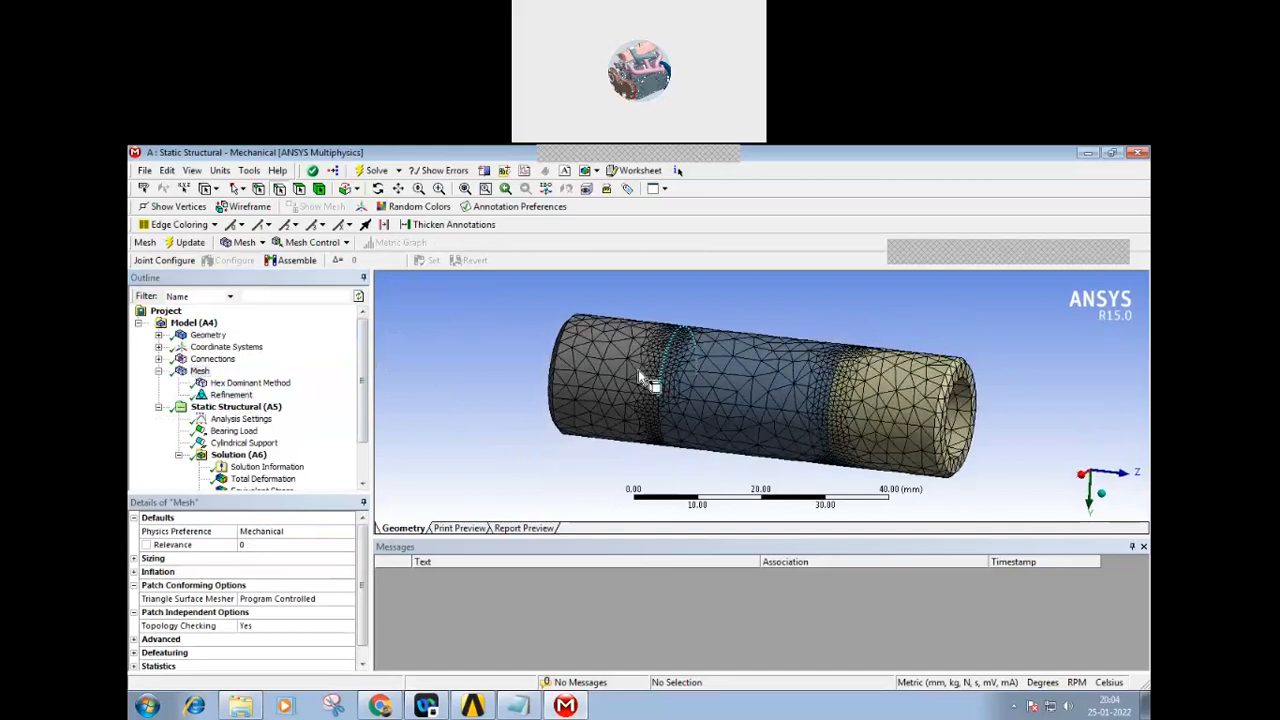
- Check the Analysis Settings and inspect the Bearing Load's components, scoped faces and direction on the middle segment from several sides
click(241, 419)
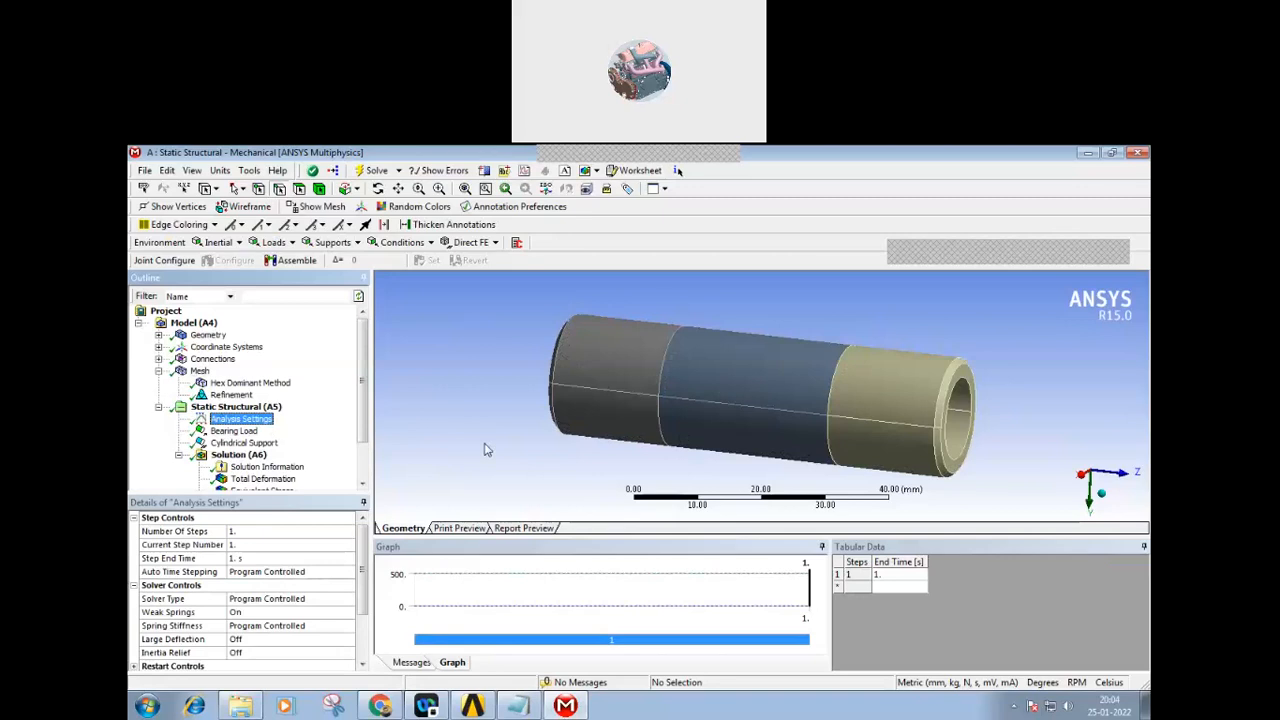
click(228, 431)
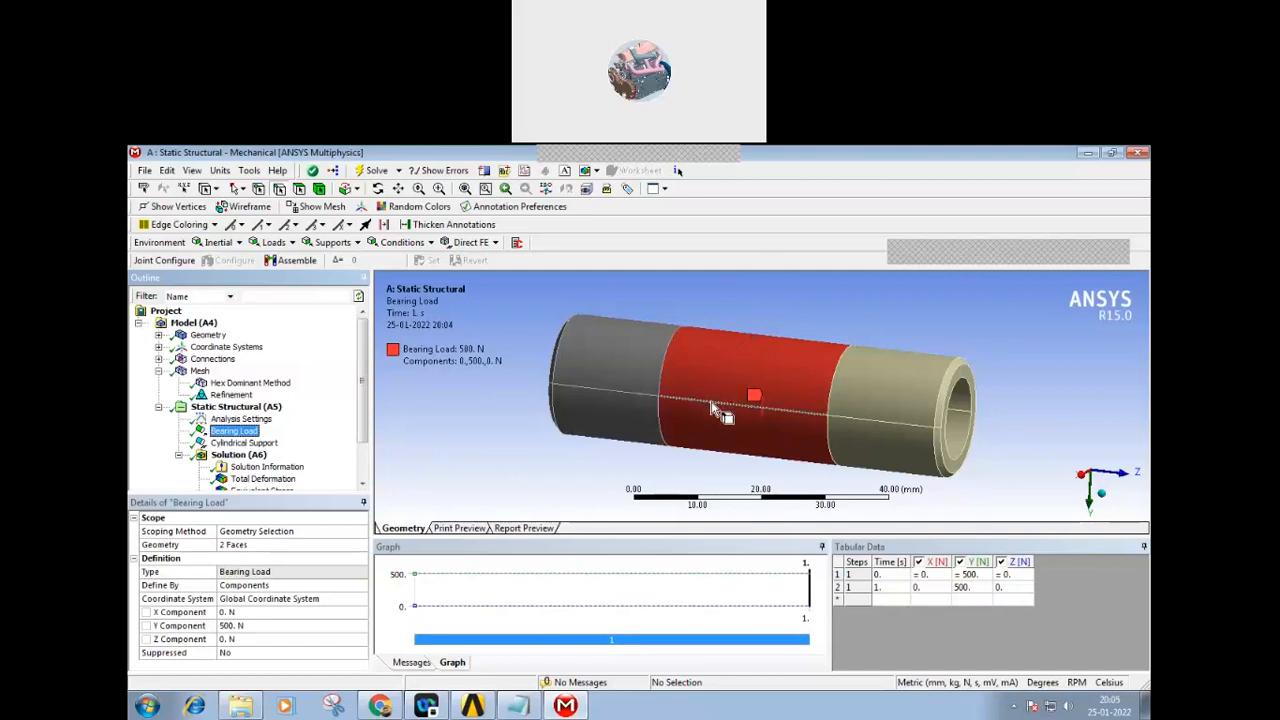
middle_drag(712, 408, 577, 418)
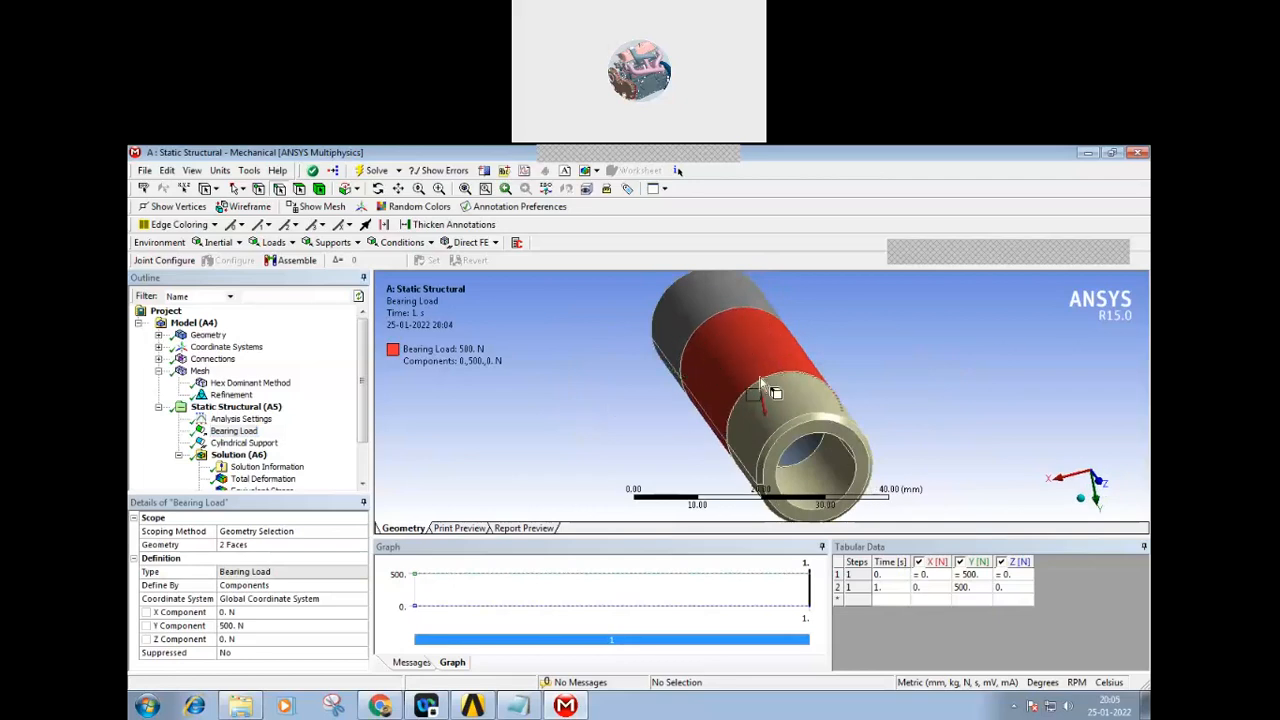
middle_drag(764, 380, 770, 361)
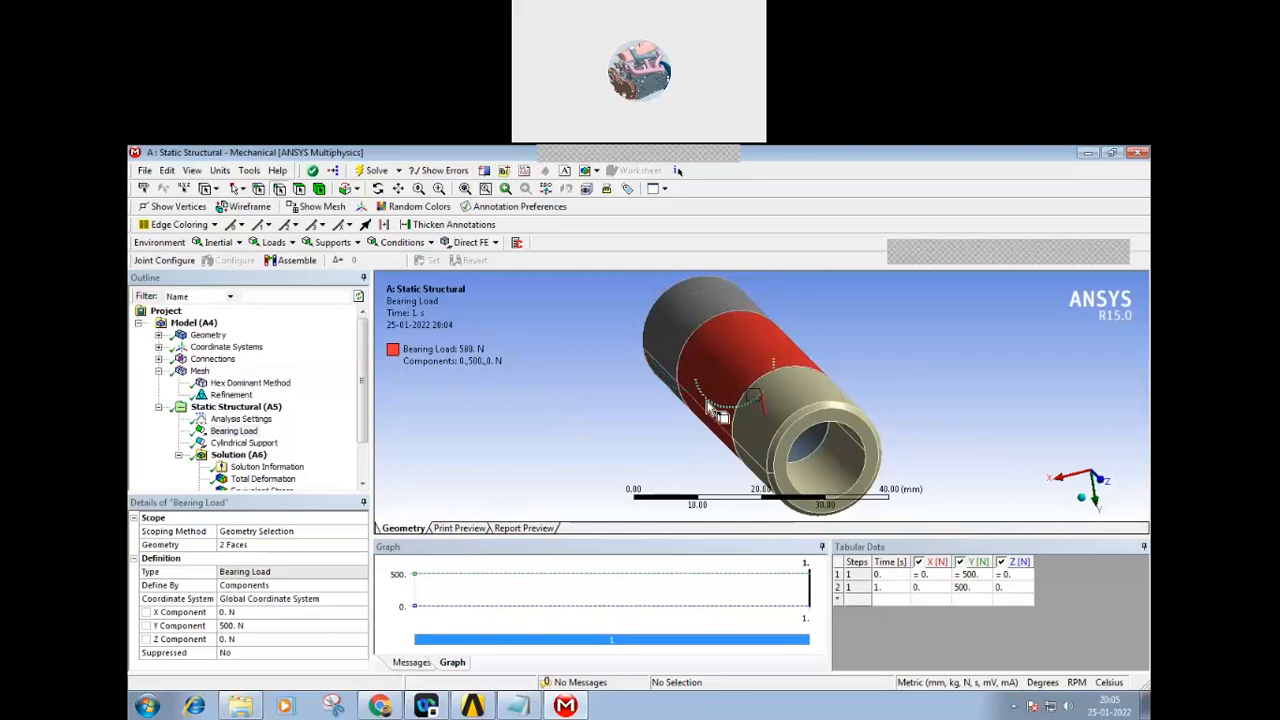
middle_drag(716, 420, 802, 323)
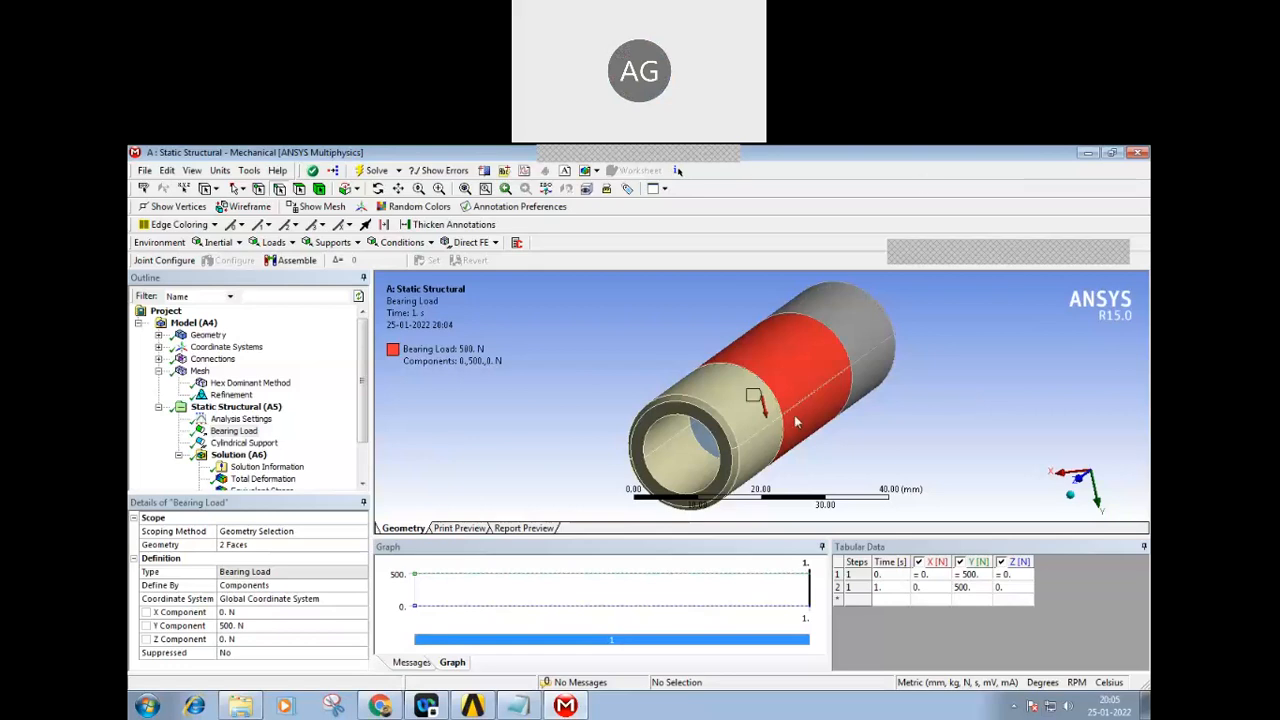
middle_drag(798, 412, 603, 387)
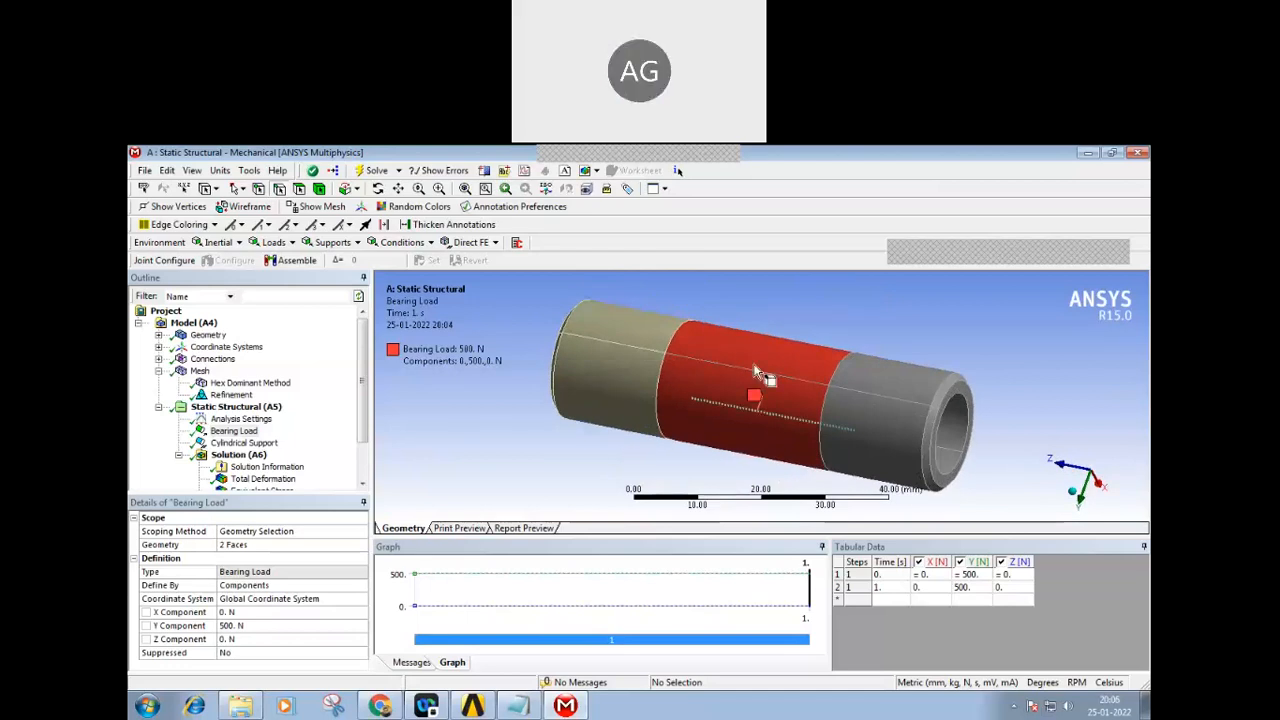
middle_drag(769, 365, 779, 354)
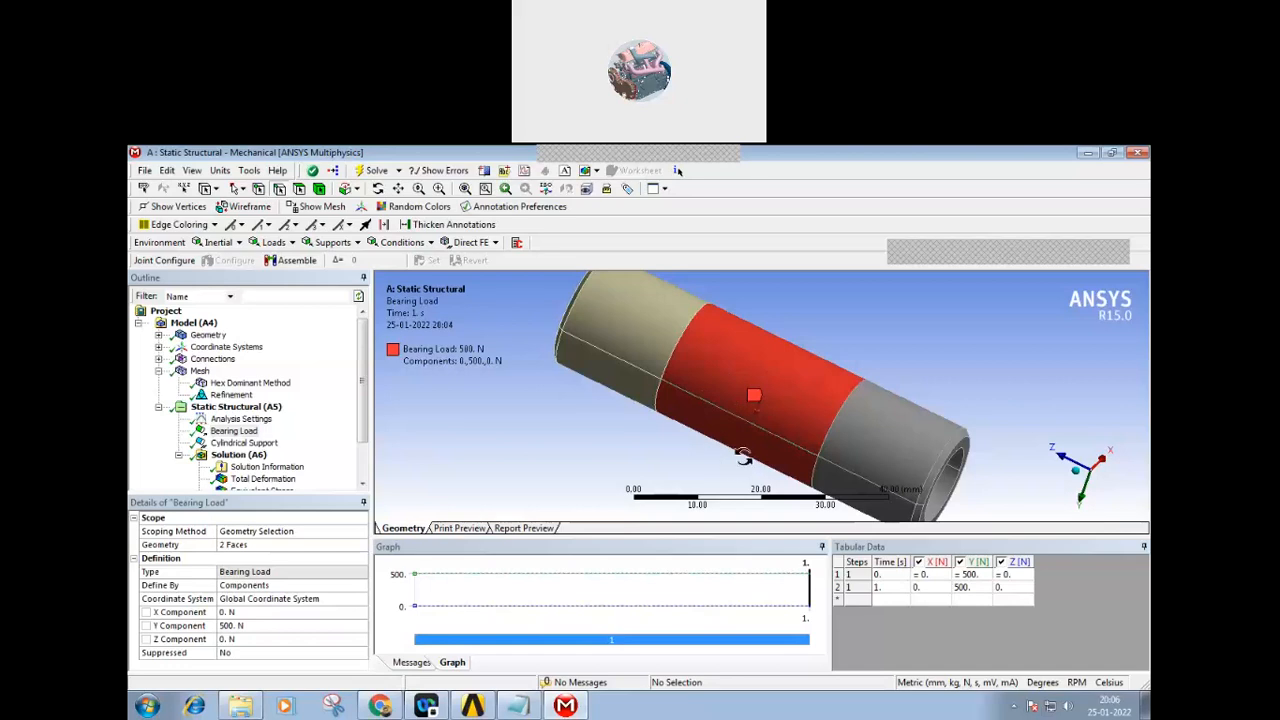
middle_drag(743, 457, 508, 430)
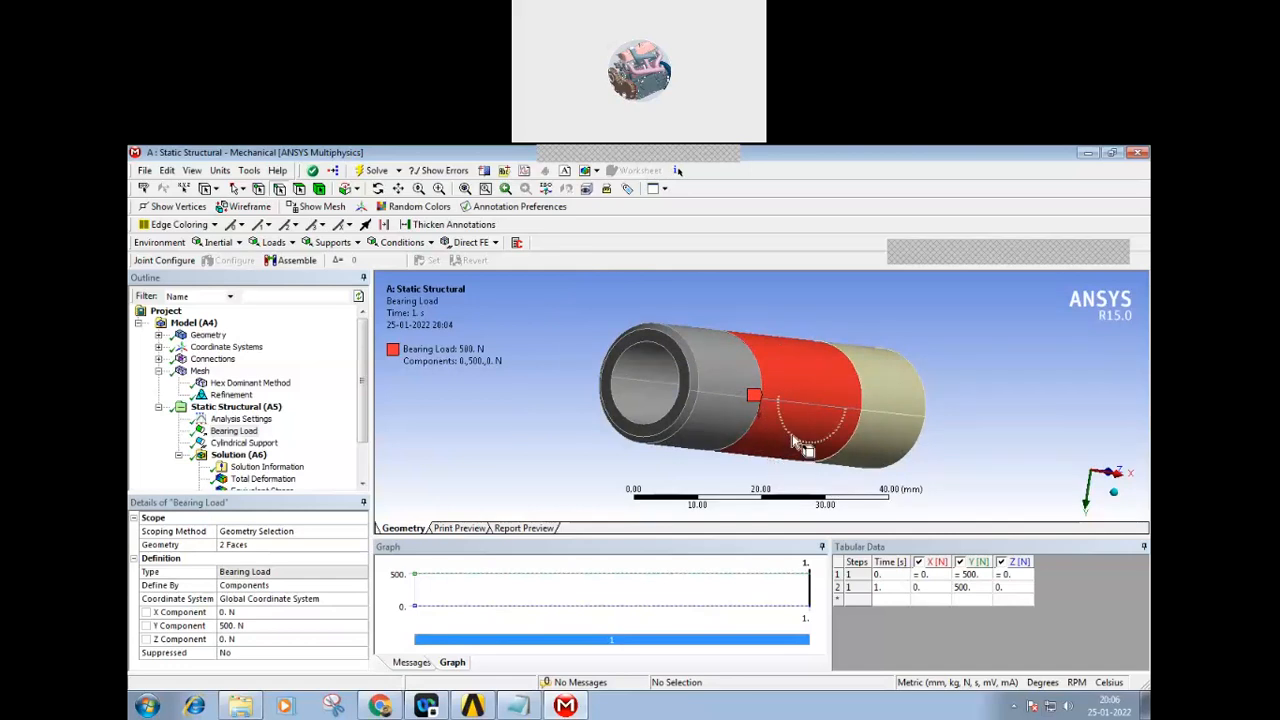
middle_drag(749, 457, 886, 476)
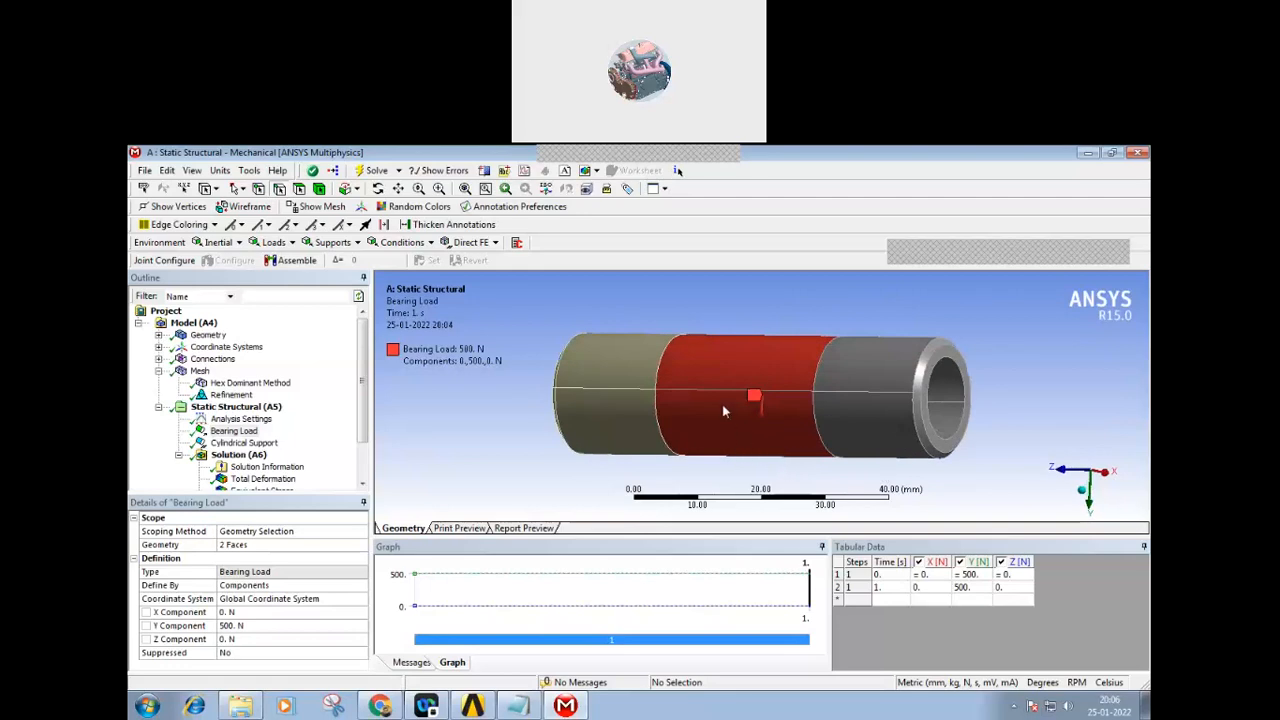
- Examine the Bearing Load on the middle segment from both pin ends and compare its Y and Z components with the global axes
middle_drag(829, 417, 561, 385)
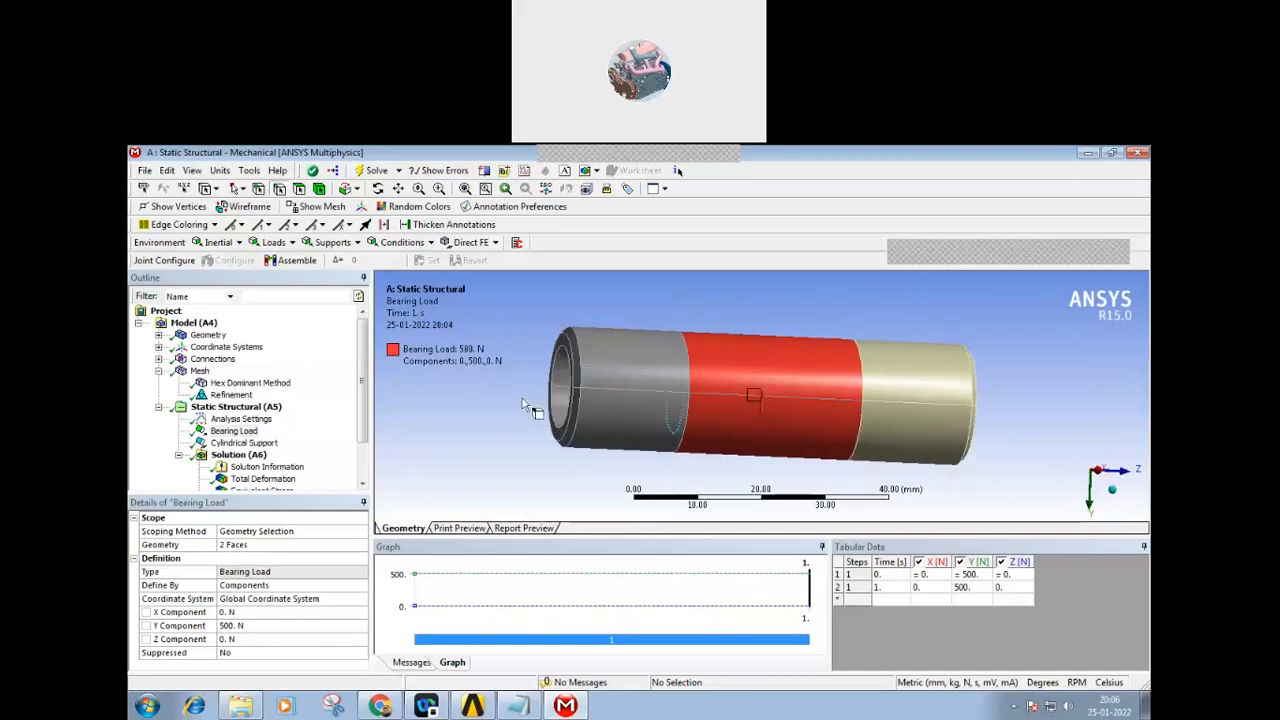
middle_drag(497, 427, 543, 462)
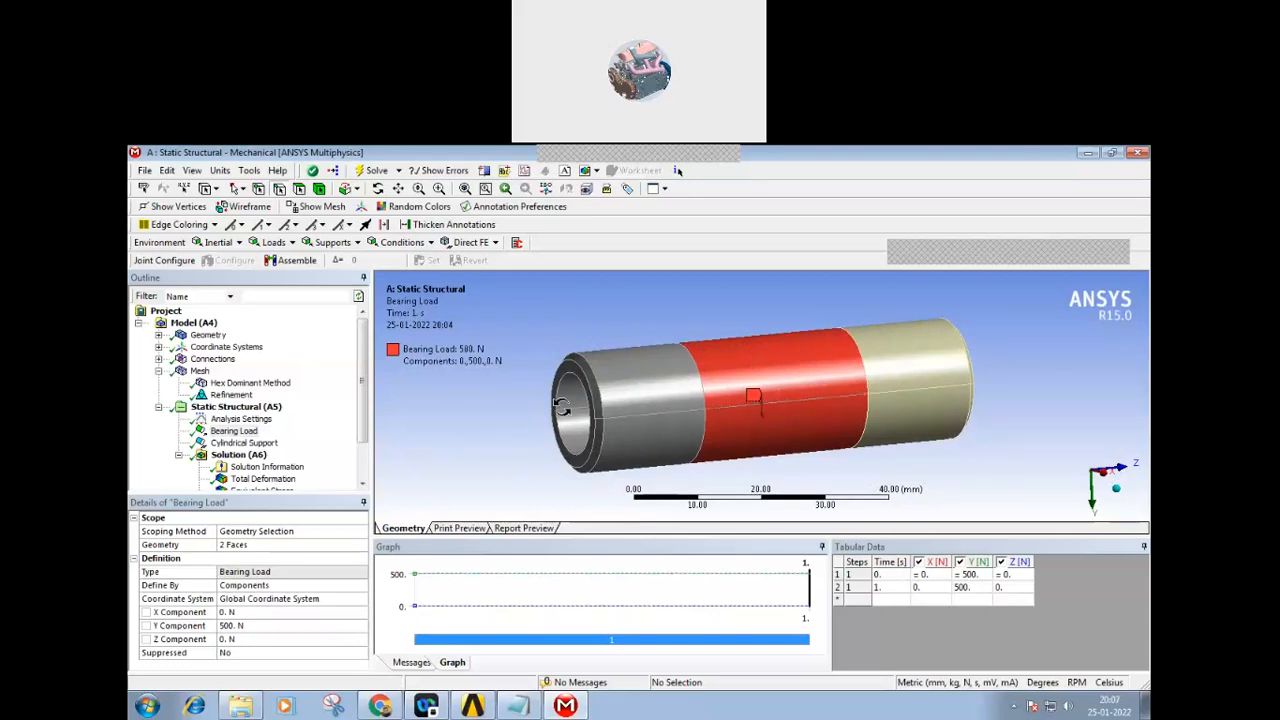
middle_drag(760, 408, 834, 438)
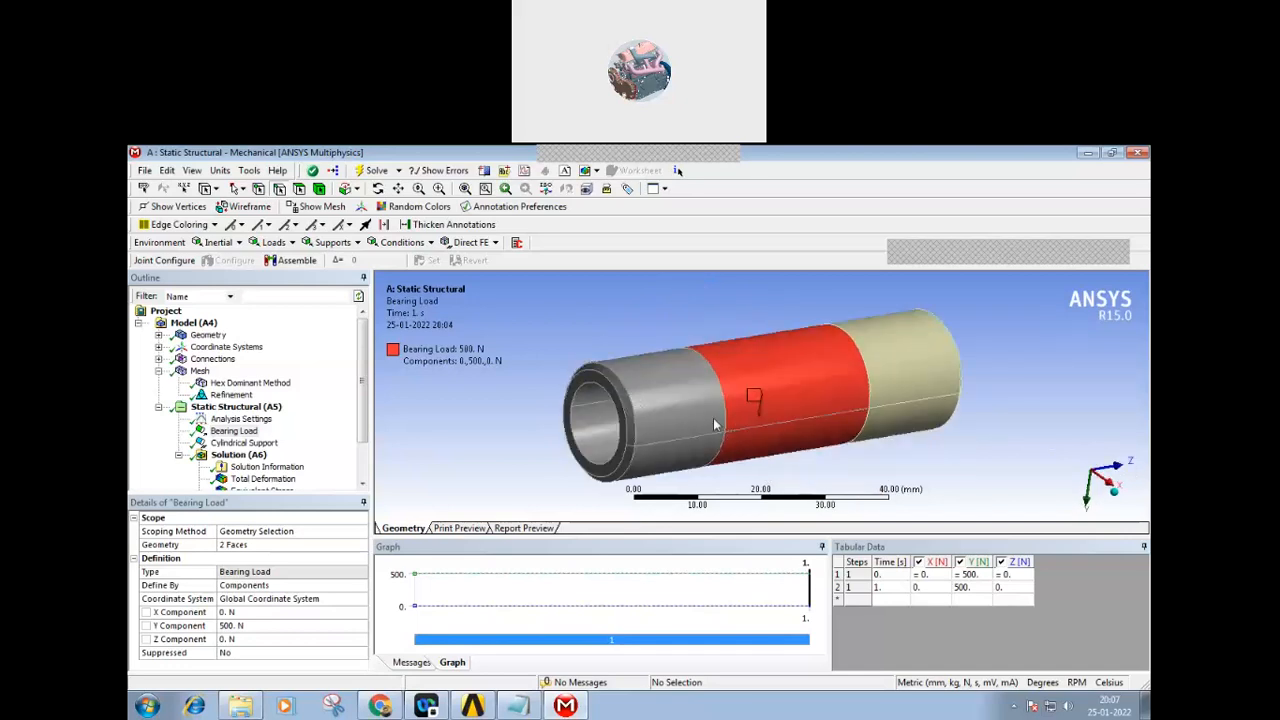
middle_drag(941, 450, 939, 444)
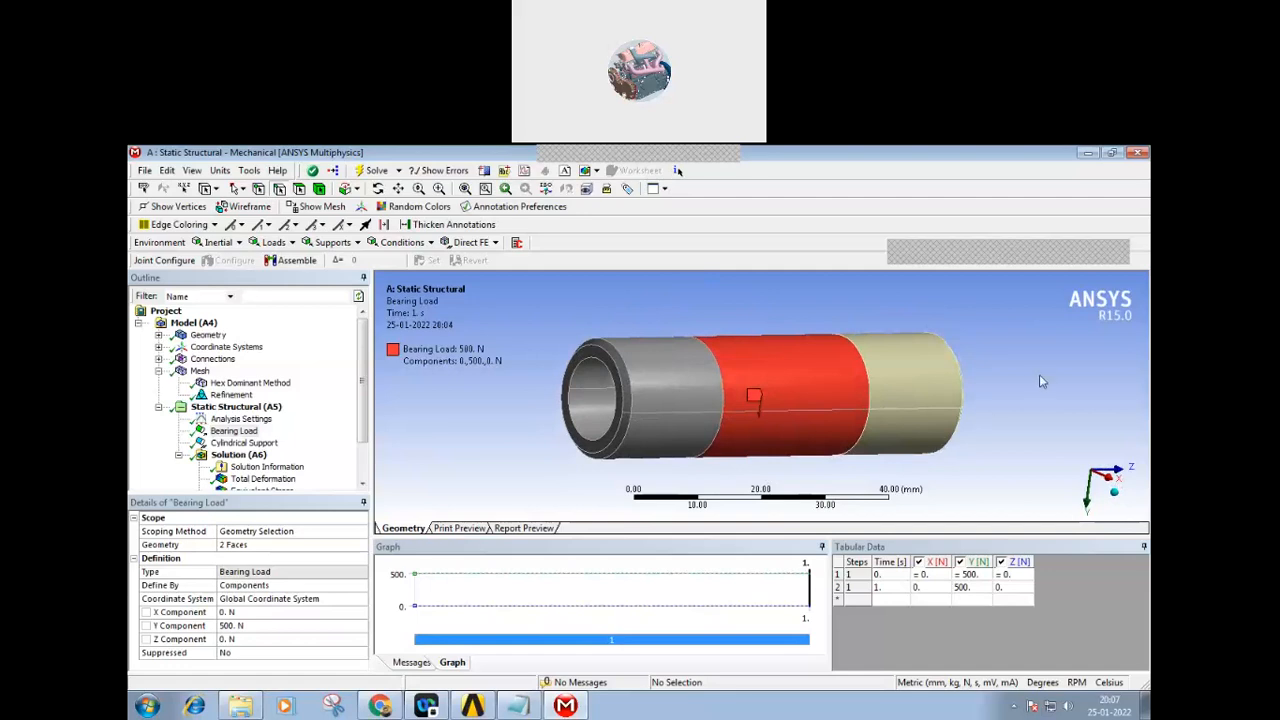
middle_drag(1016, 395, 1032, 394)
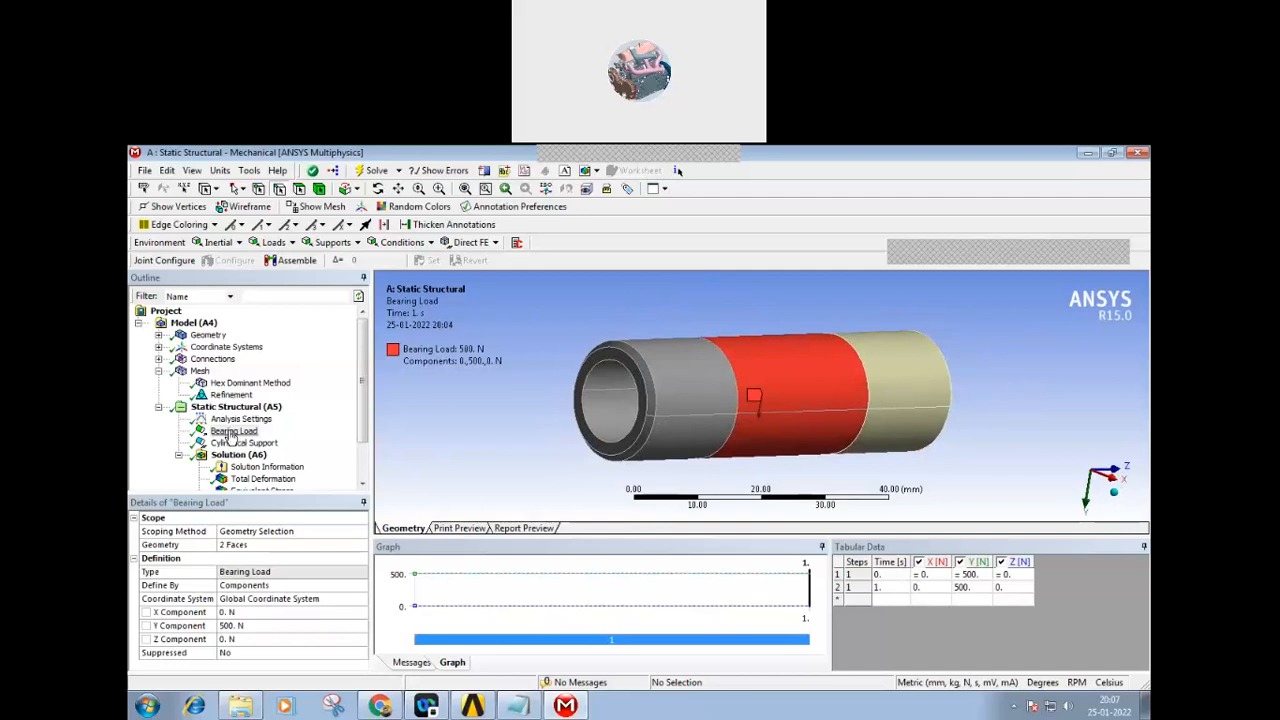
click(229, 626)
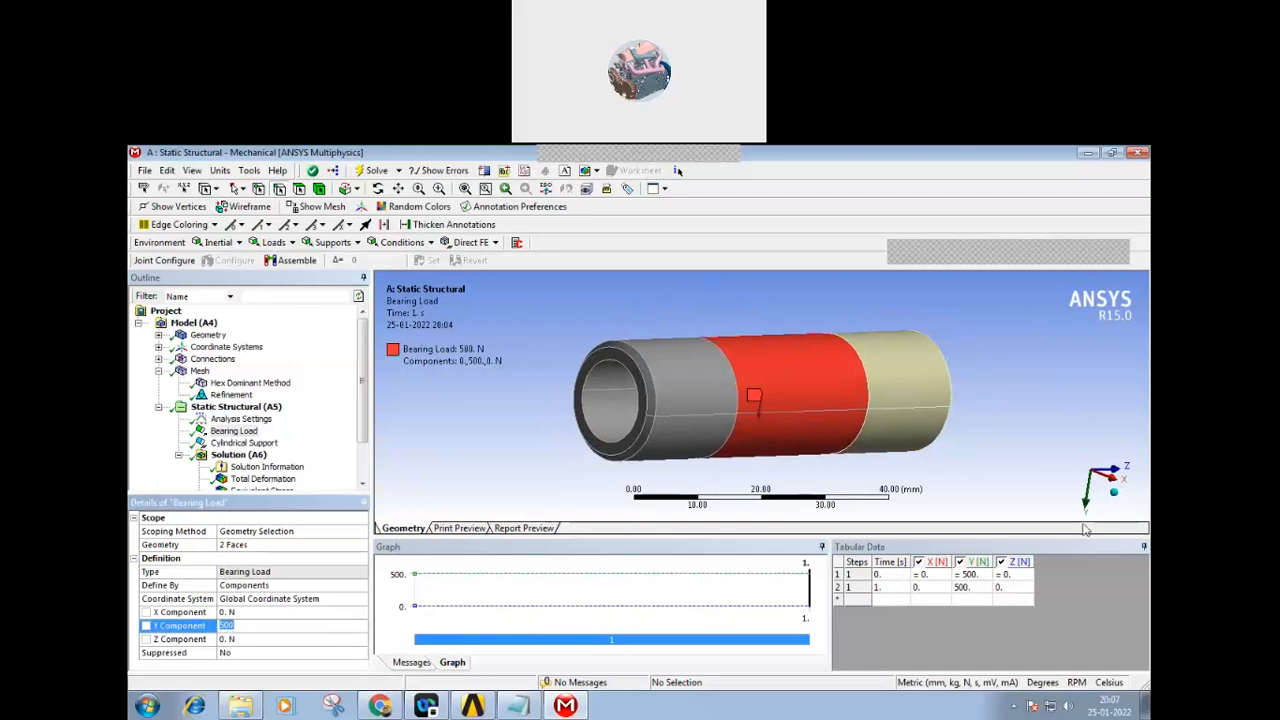
click(229, 639)
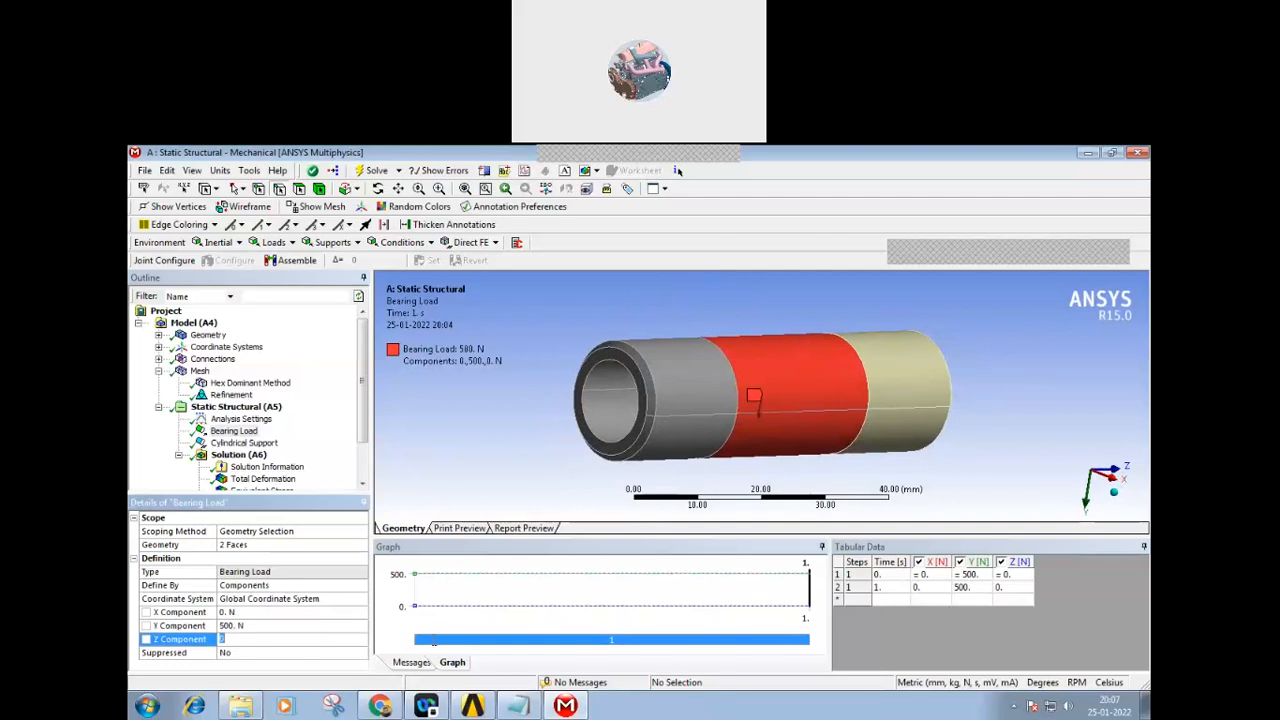
middle_drag(495, 463, 490, 462)
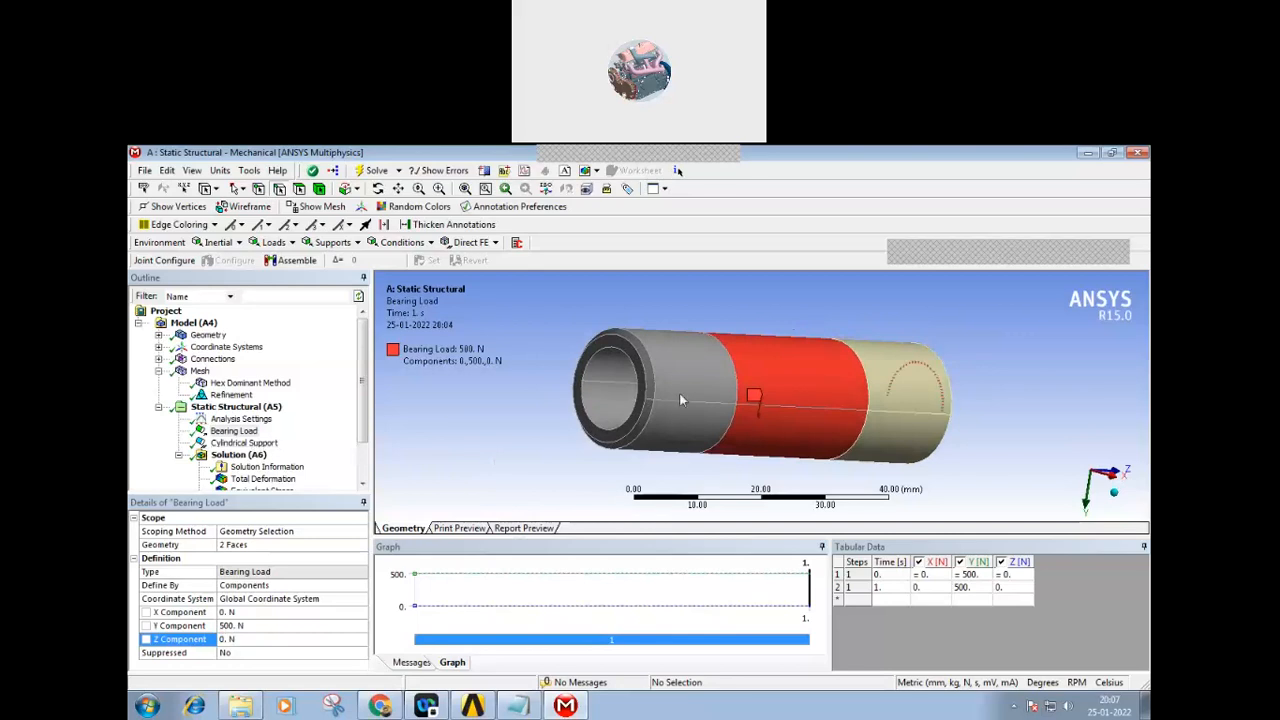
- Inspect the Cylindrical Support's faces and its radial, axial and tangential settings on the end segments, and compare it with the Bearing Load
click(243, 442)
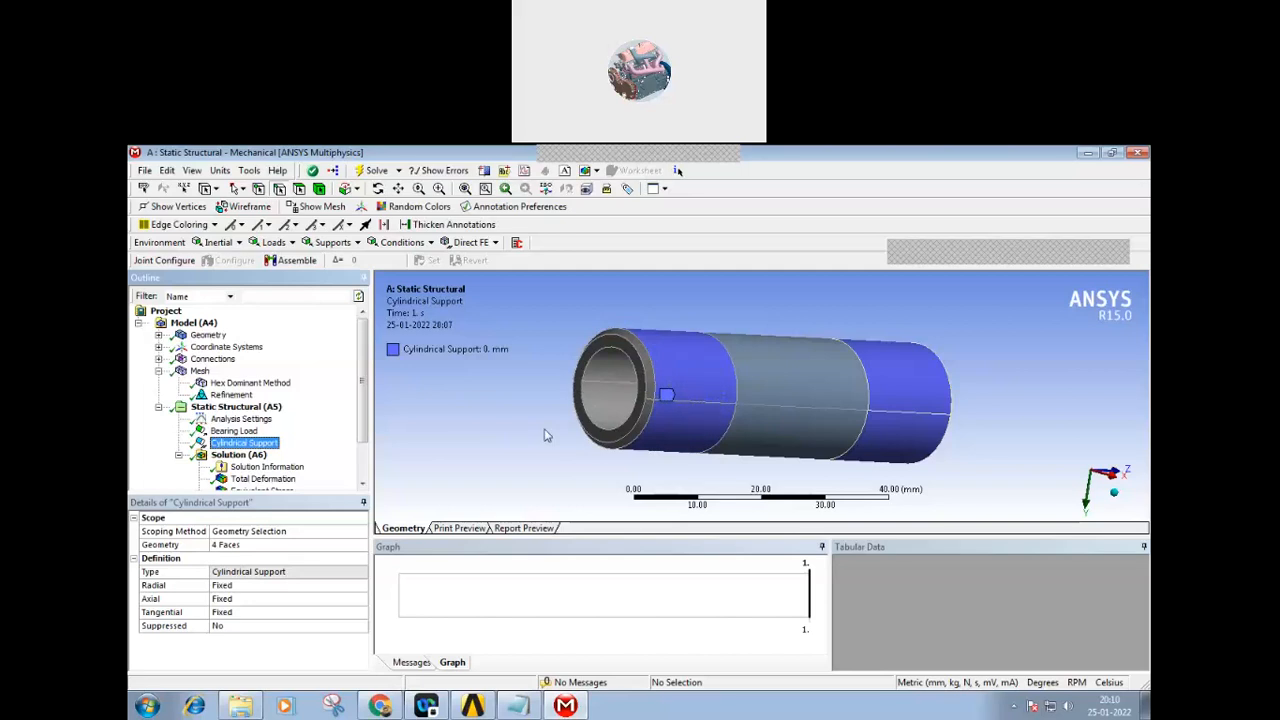
middle_drag(544, 430, 475, 432)
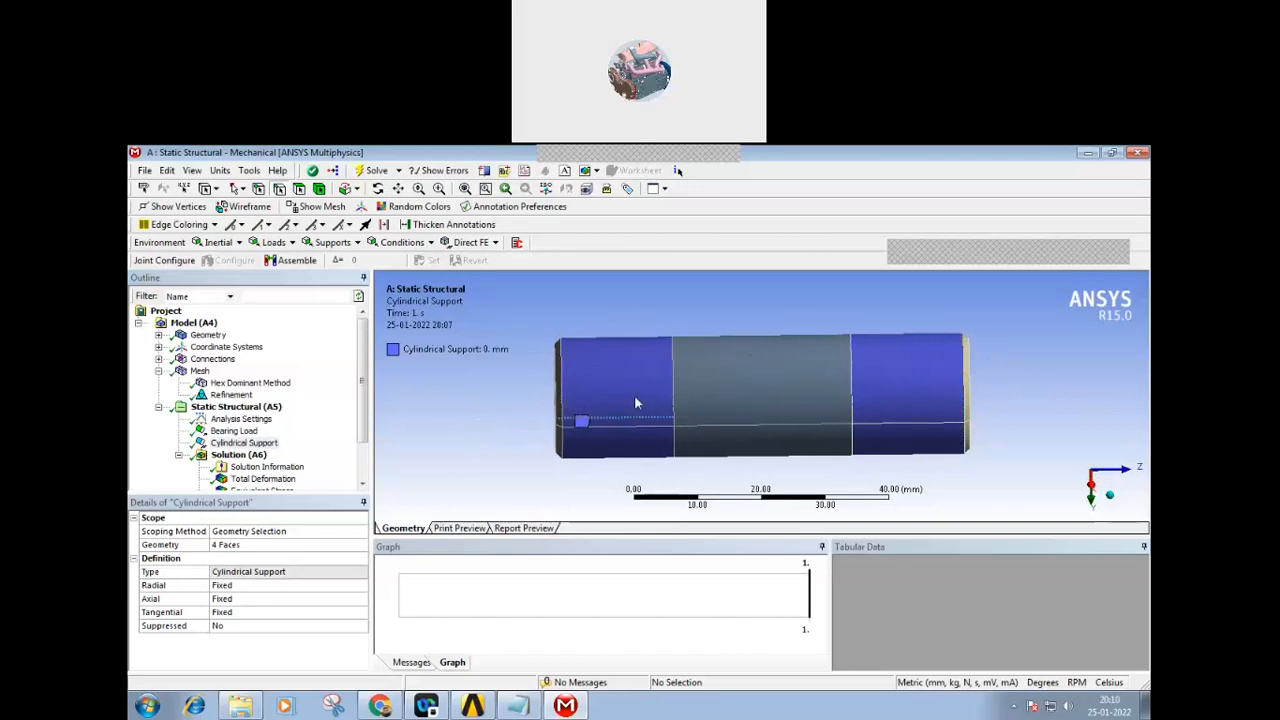
middle_drag(627, 373, 631, 383)
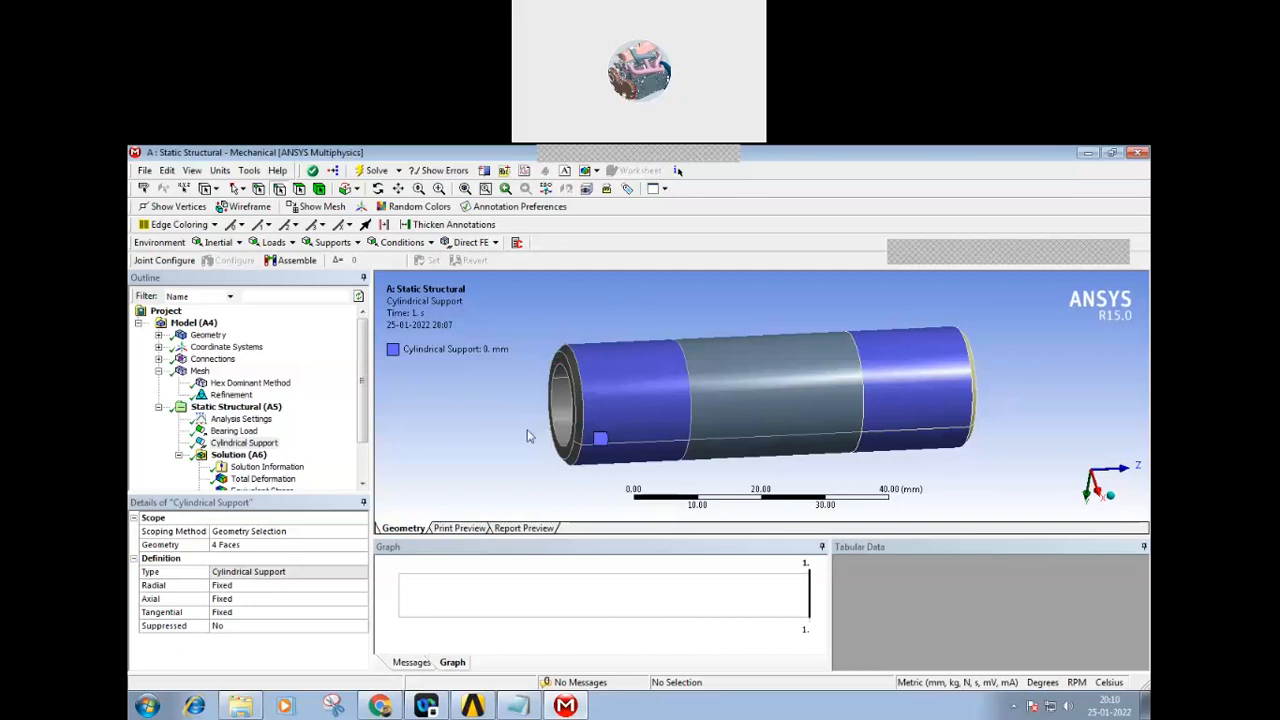
middle_drag(1006, 402, 1021, 412)
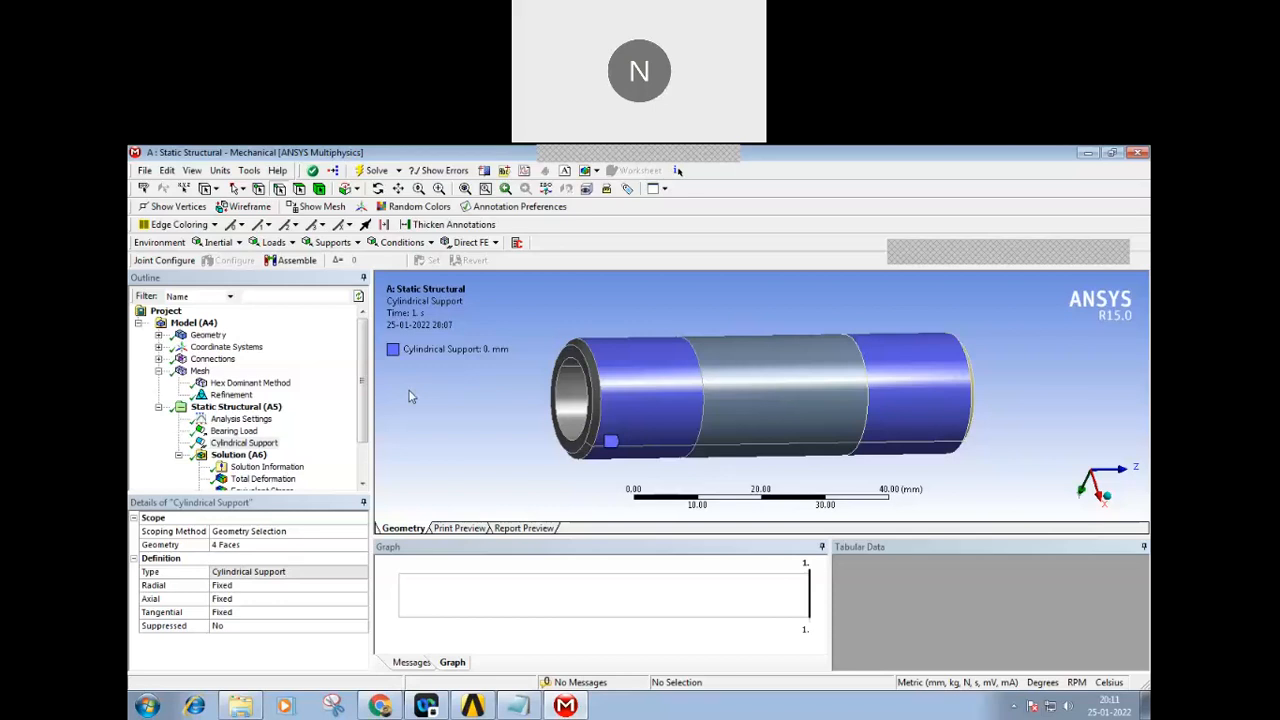
drag(365, 398, 363, 447)
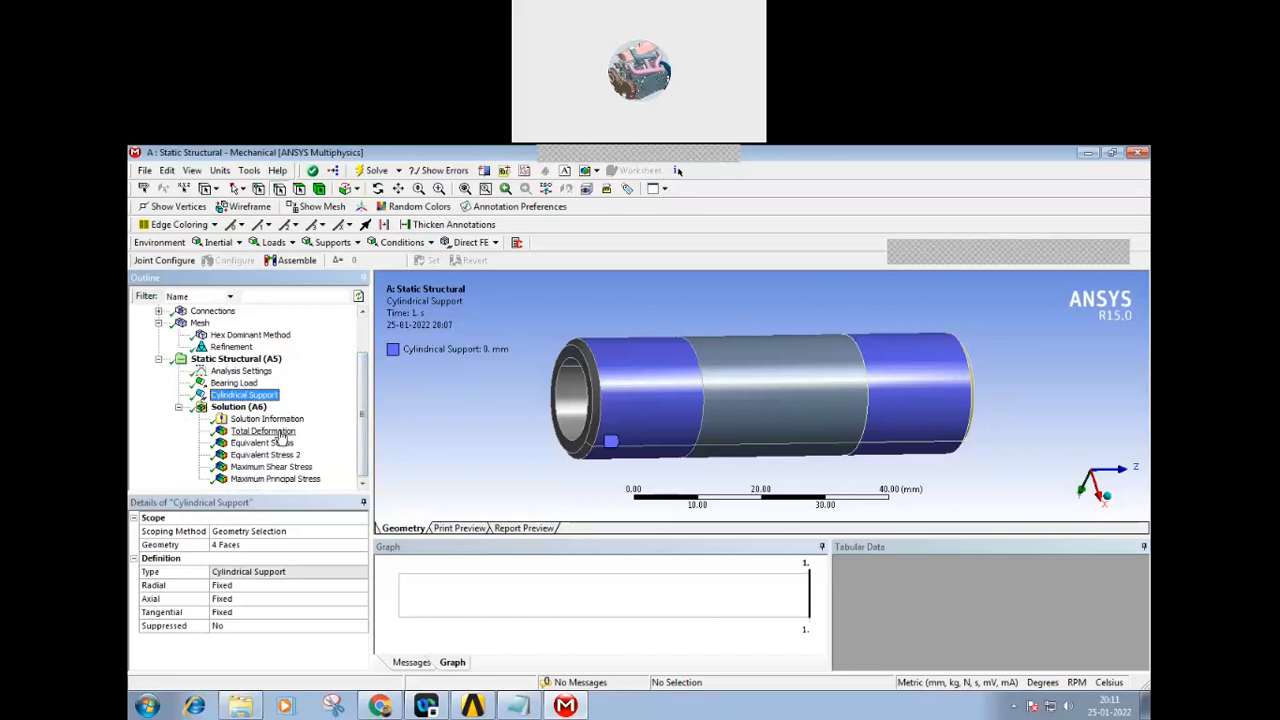
click(236, 383)
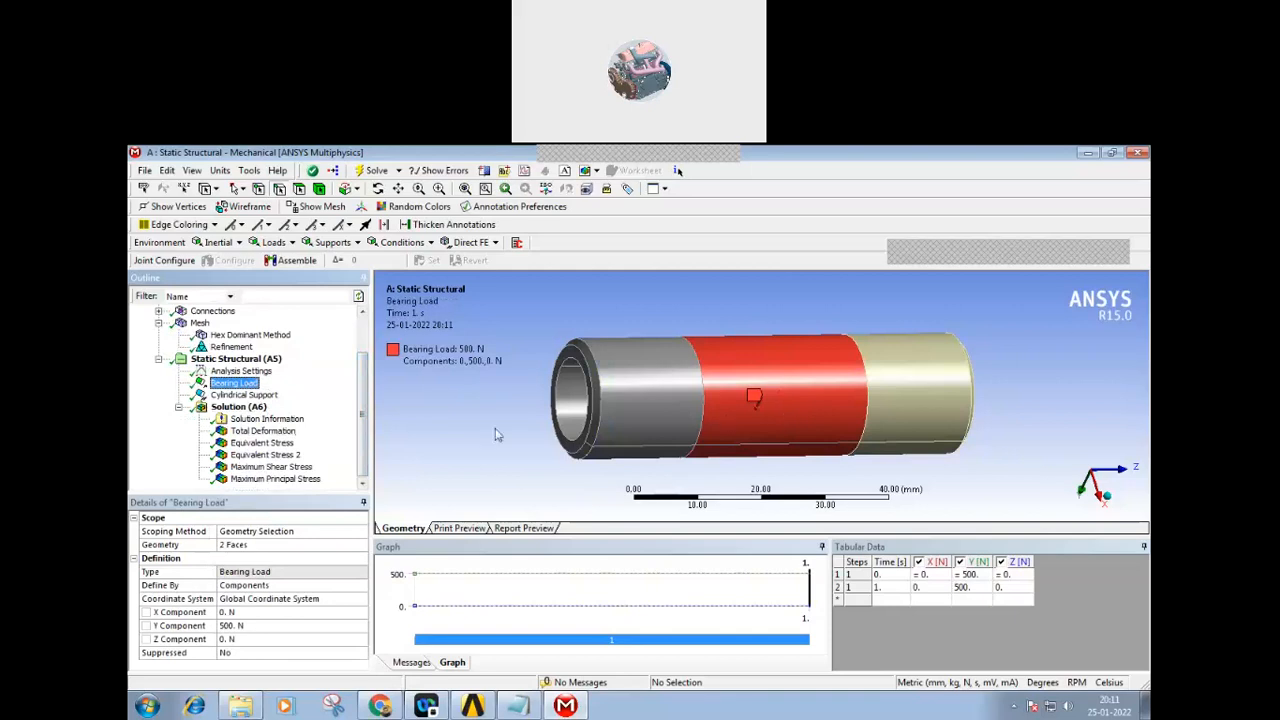
click(244, 395)
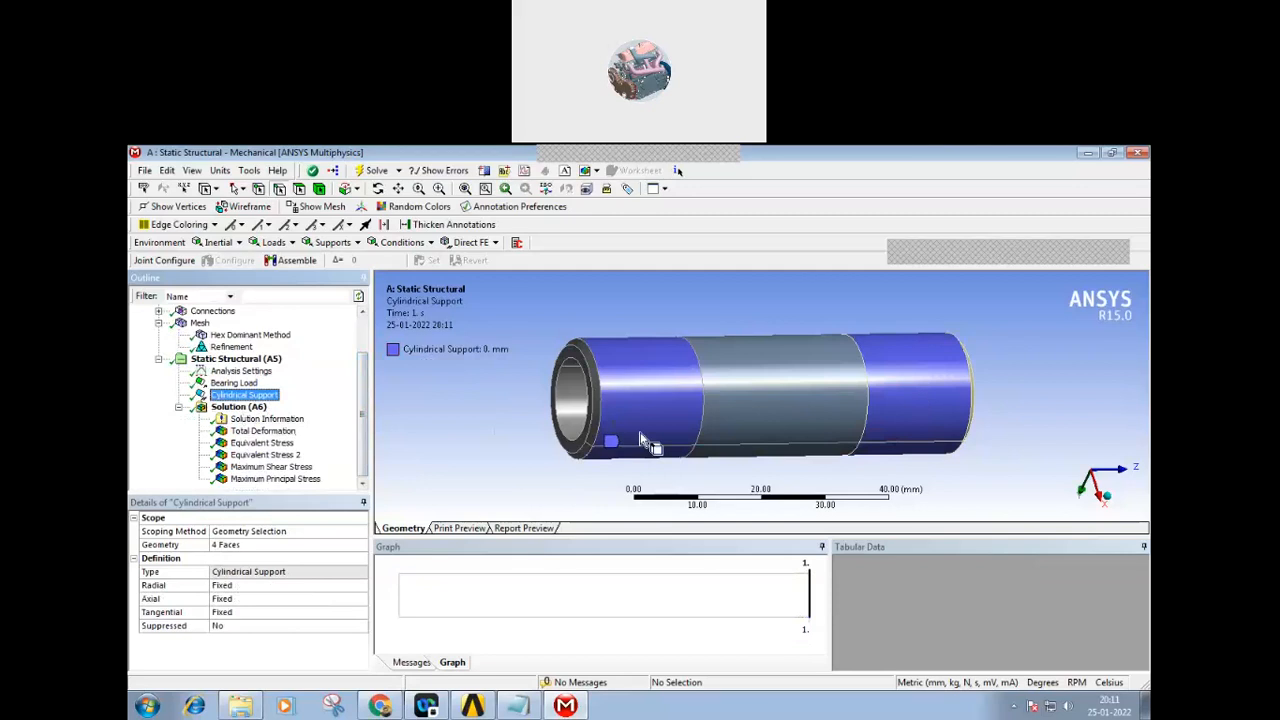
- Review the Total Deformation, Equivalent Stress, Equivalent Stress 2, Maximum Shear Stress and Maximum Principal Stress results of the piston pin
click(264, 432)
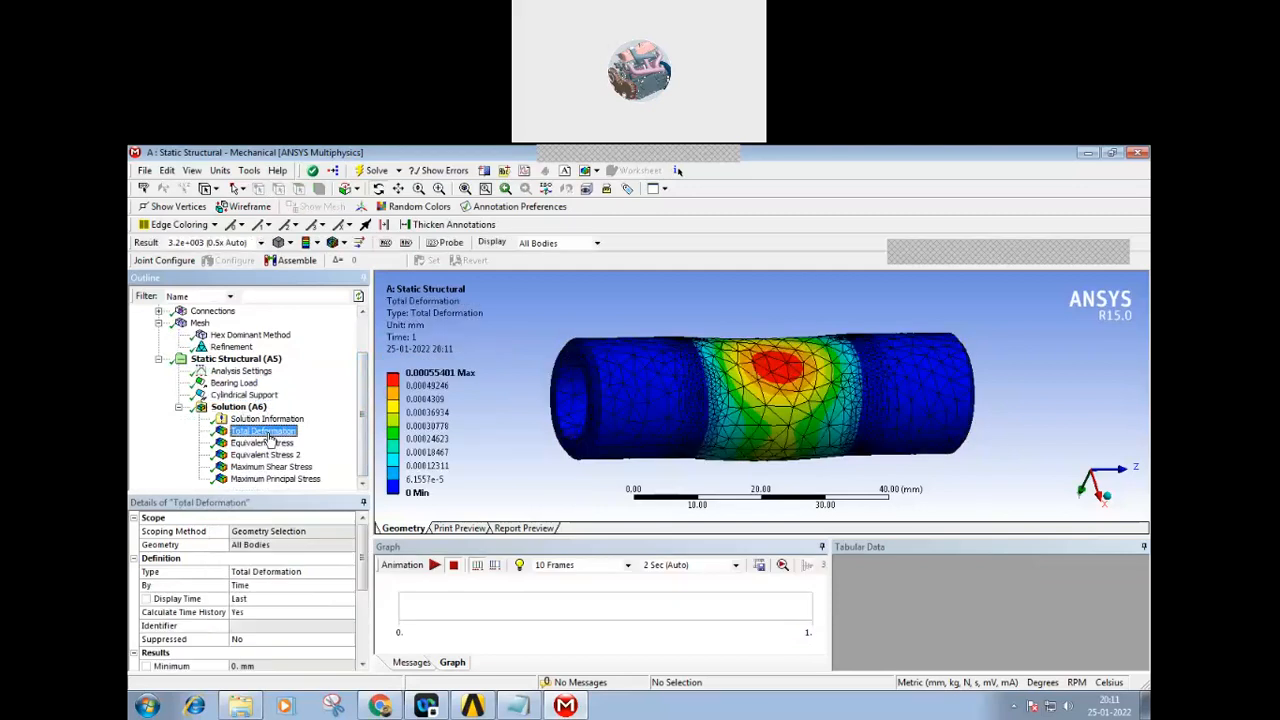
click(266, 455)
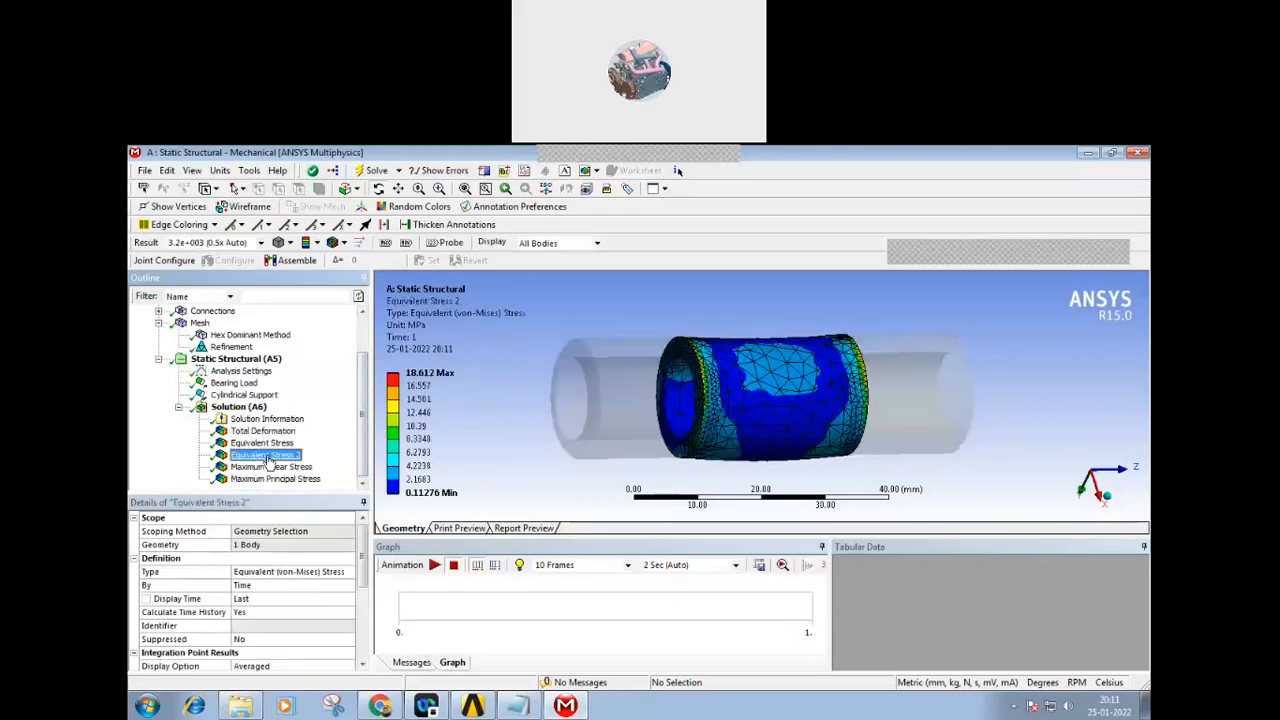
click(264, 443)
click(271, 467)
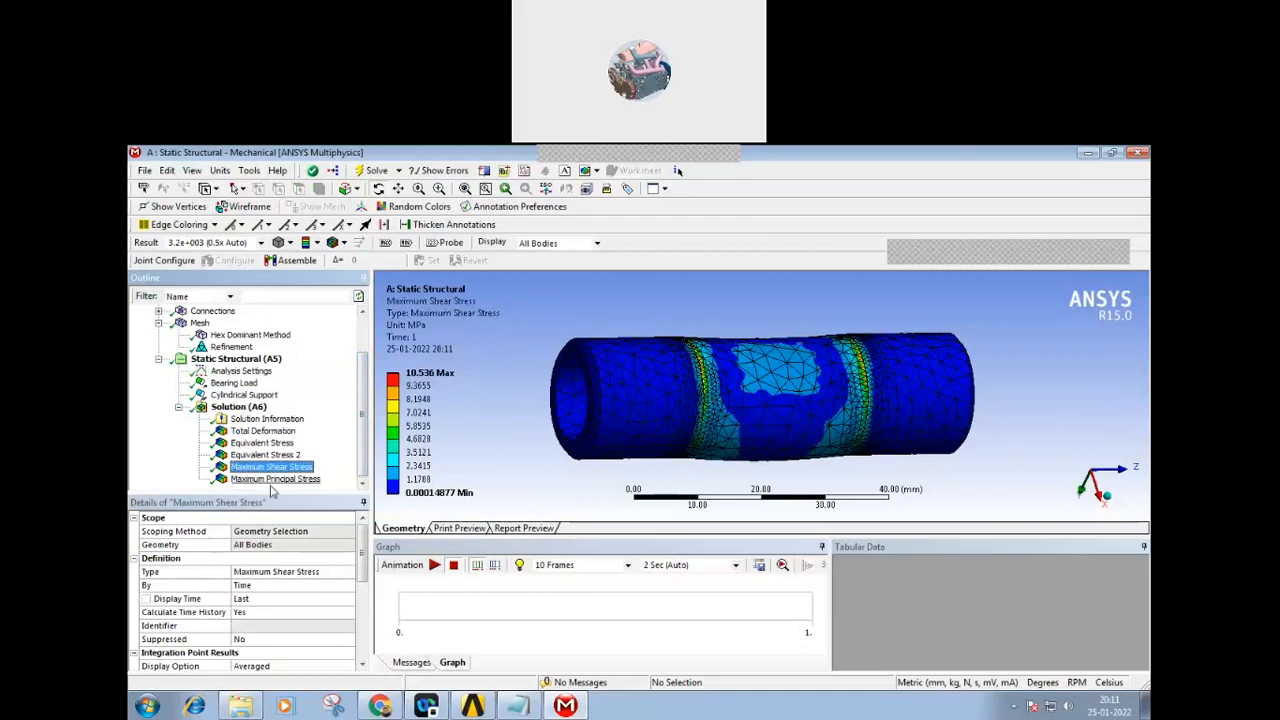
click(275, 479)
drag(542, 444, 540, 443)
- Switch to the piston_pin project in Workbench and open the Model of the thermal_condition system
click(566, 707)
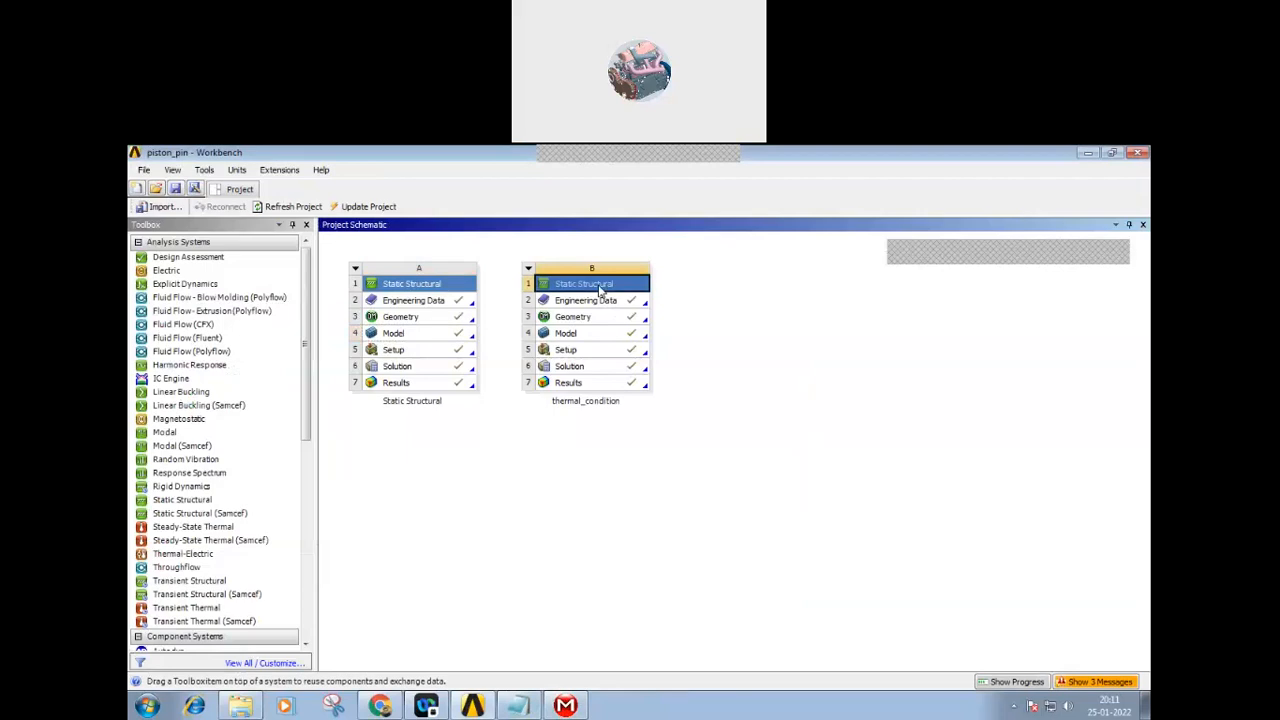
double_click(585, 336)
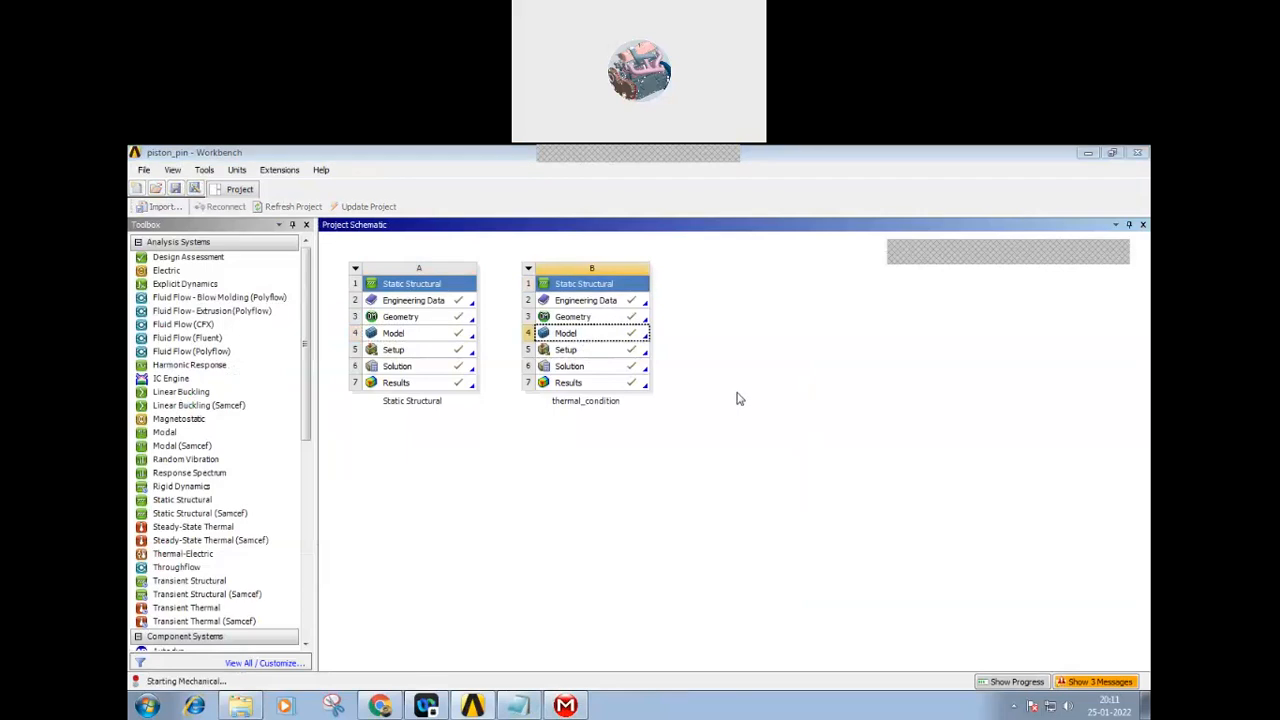